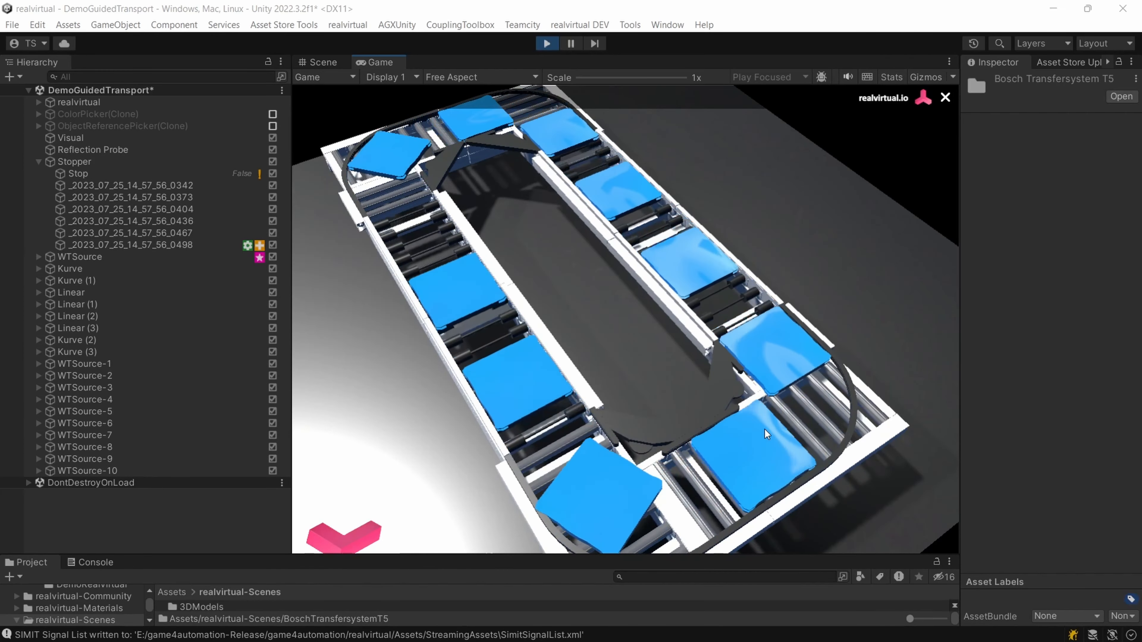
# - Set the Stopper's Stop signal to True in the running conveyor simulation so the pallets queue at the stopper
pyautogui.moveTo(777, 355); pyautogui.dragTo(789, 347, button='right')
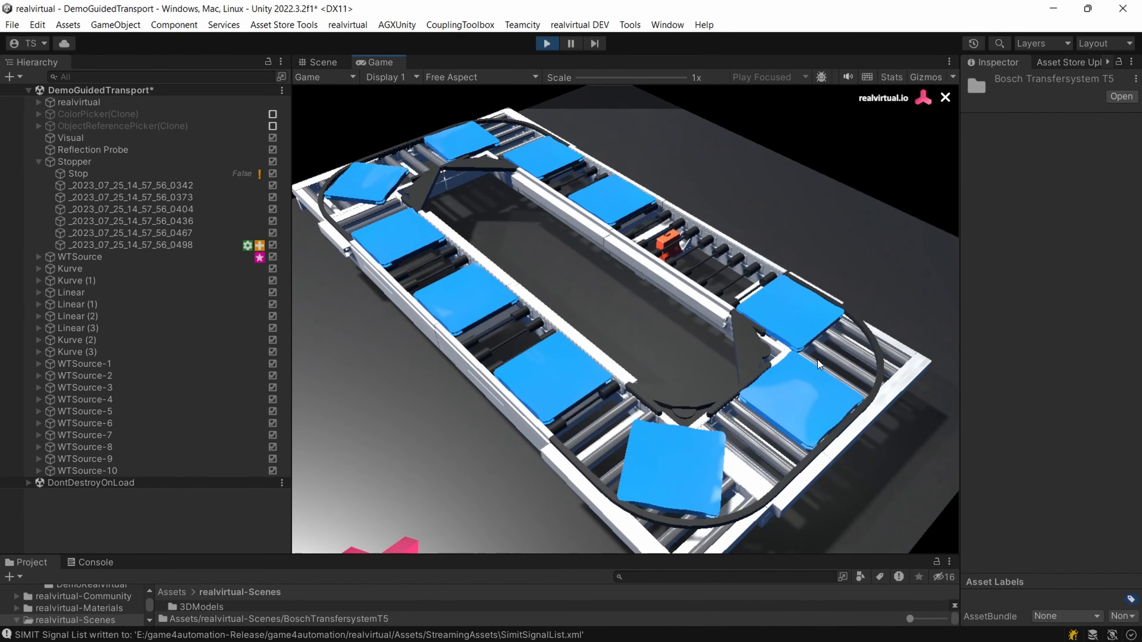
pyautogui.moveTo(780, 336); pyautogui.dragTo(329, 341, button='right')
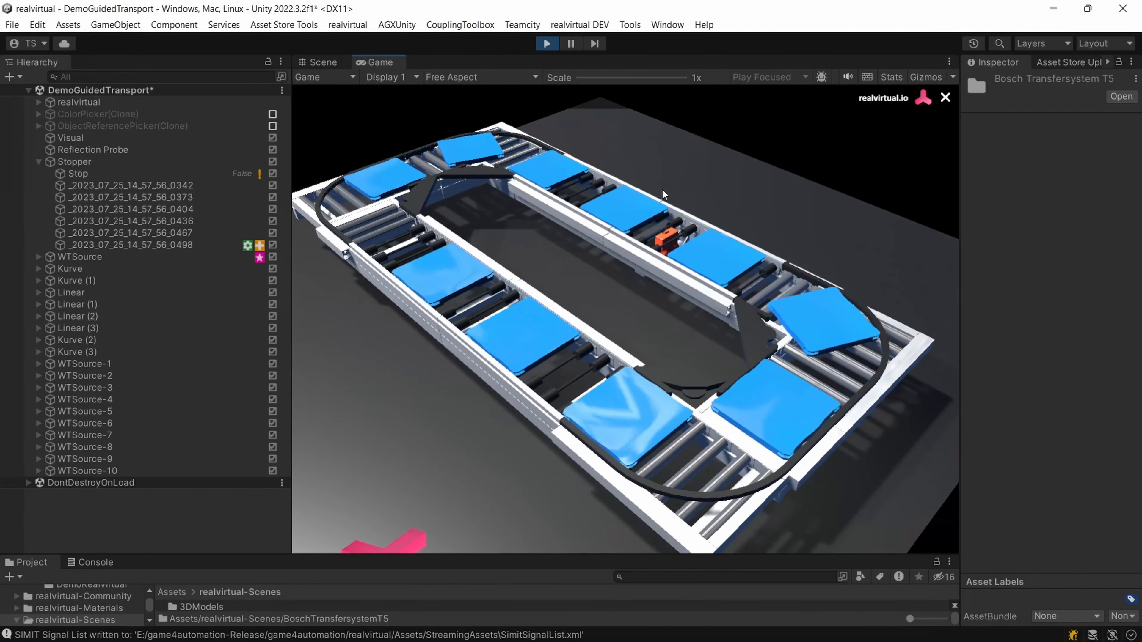
pyautogui.moveTo(770, 213); pyautogui.dragTo(733, 209, button='right')
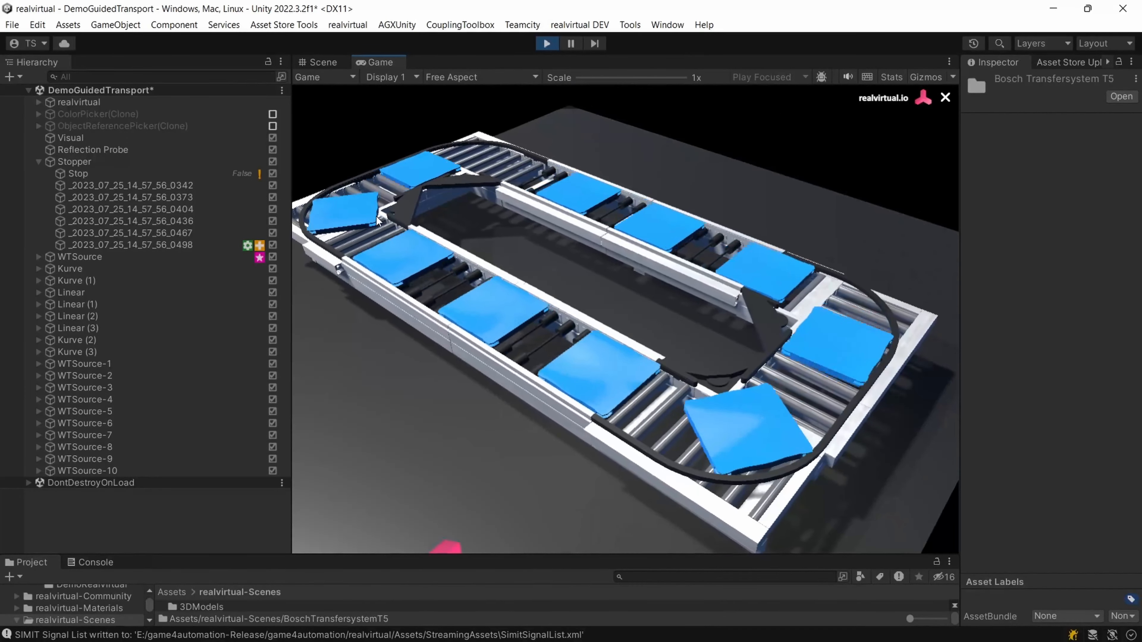
pyautogui.click(242, 176)
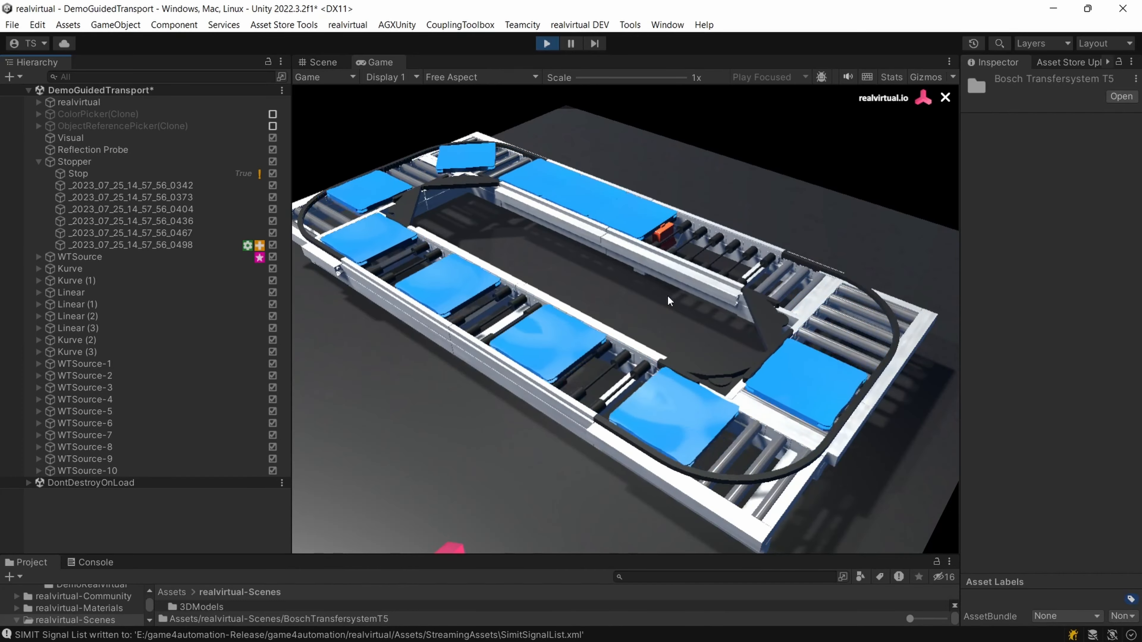
# - Toggle the Stopper's Stop signal between False and True several times to release and hold pallets, ending with True
pyautogui.moveTo(667, 294); pyautogui.dragTo(688, 148, button='right')
pyautogui.scroll(4, 623, 263)
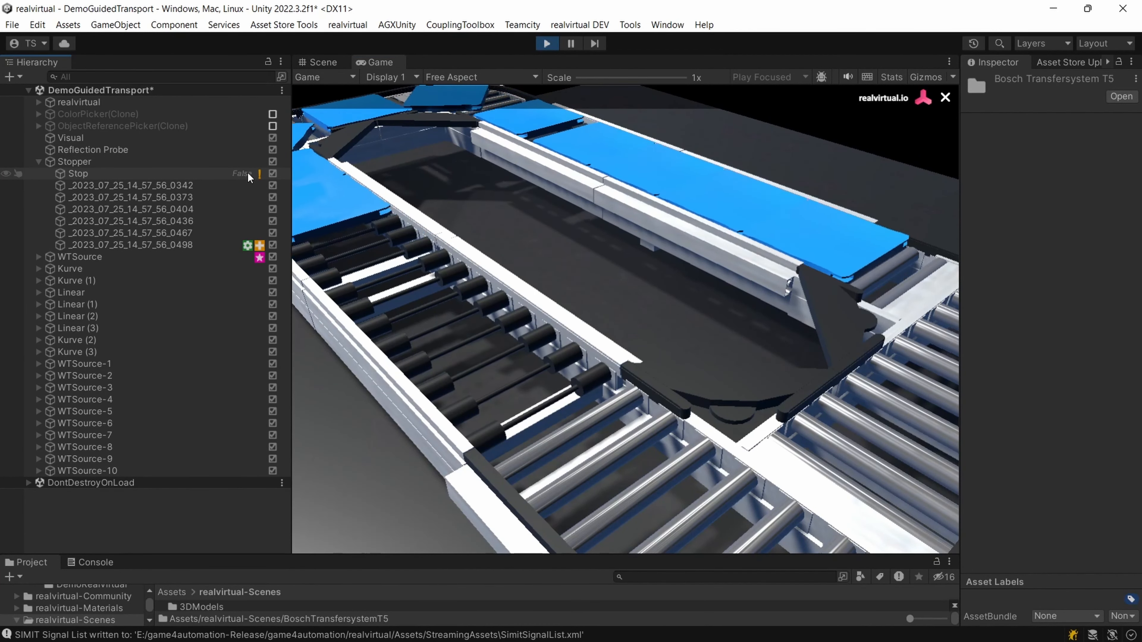
pyautogui.click(246, 173)
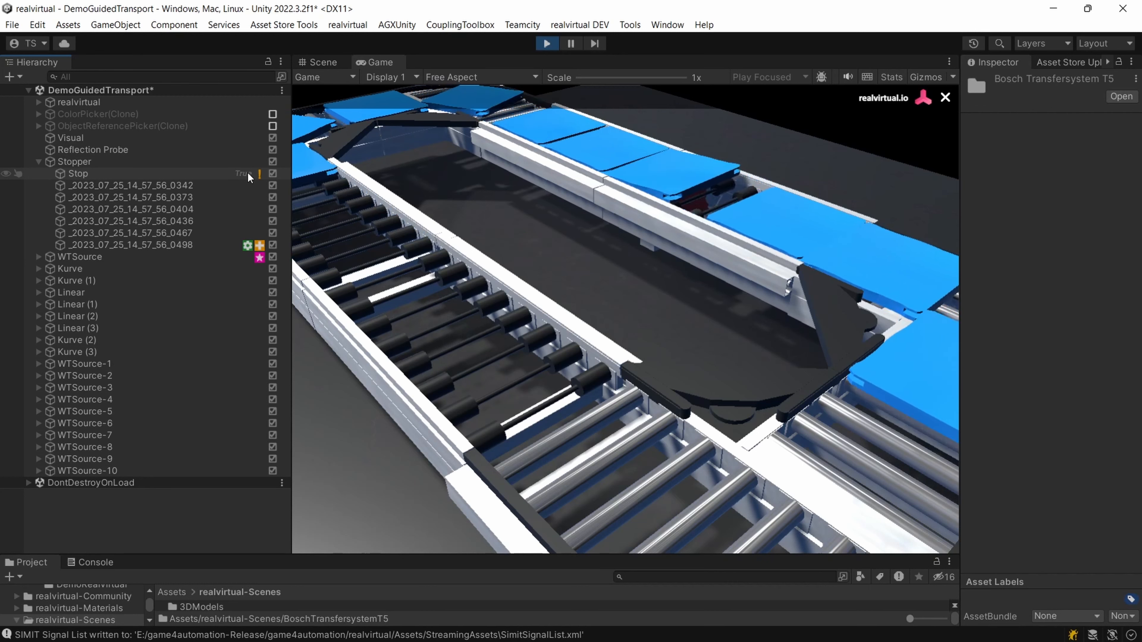
pyautogui.click(247, 173)
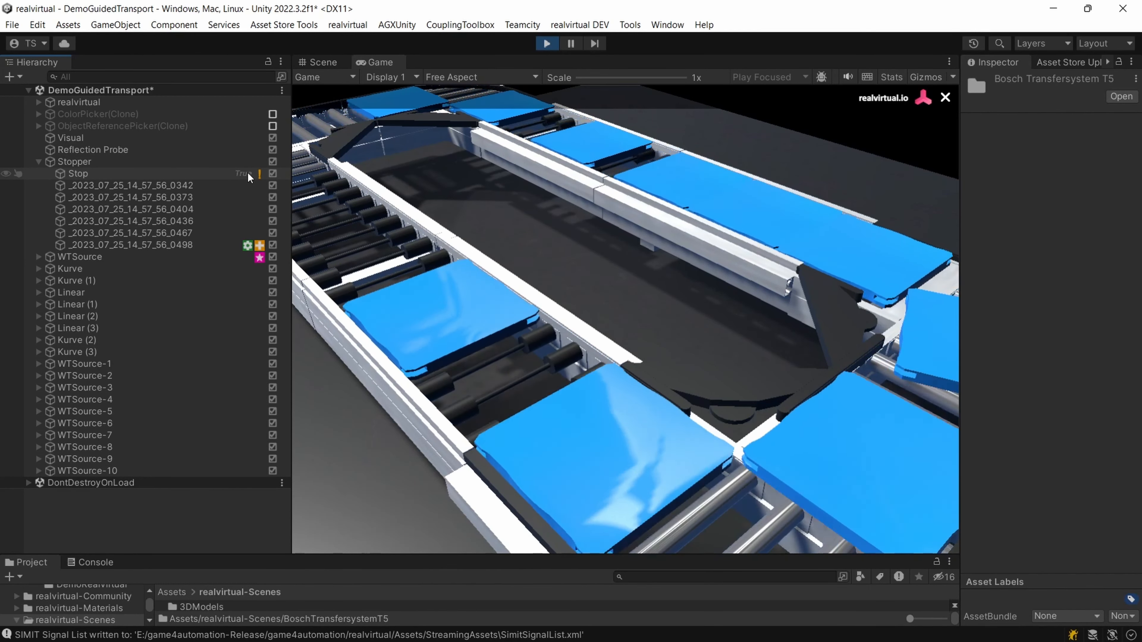
pyautogui.click(247, 173)
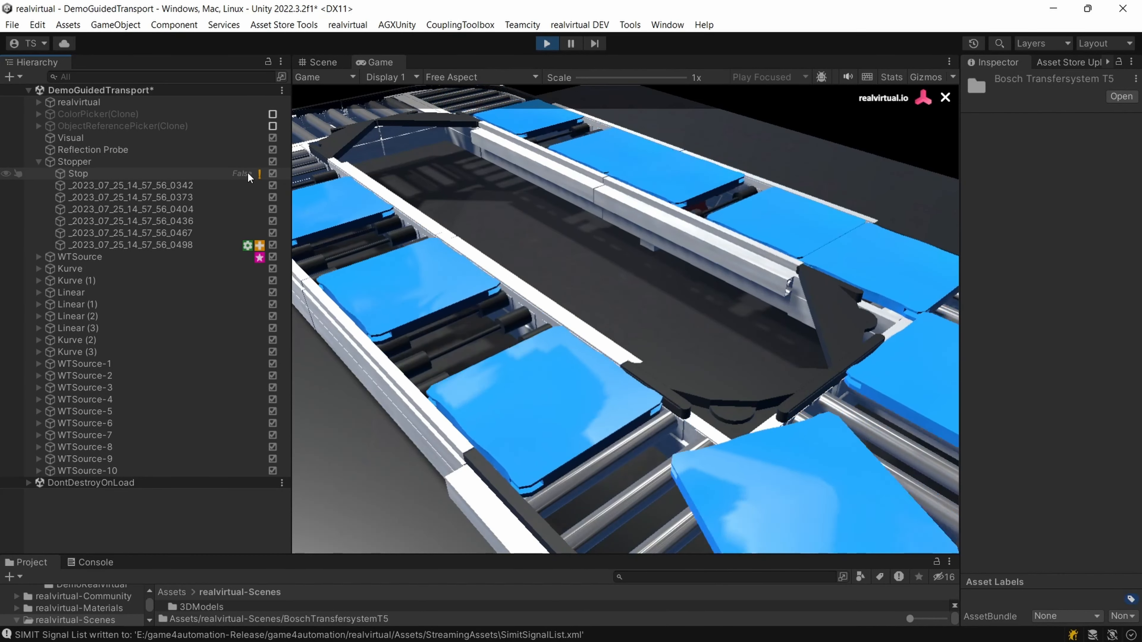
pyautogui.click(247, 173)
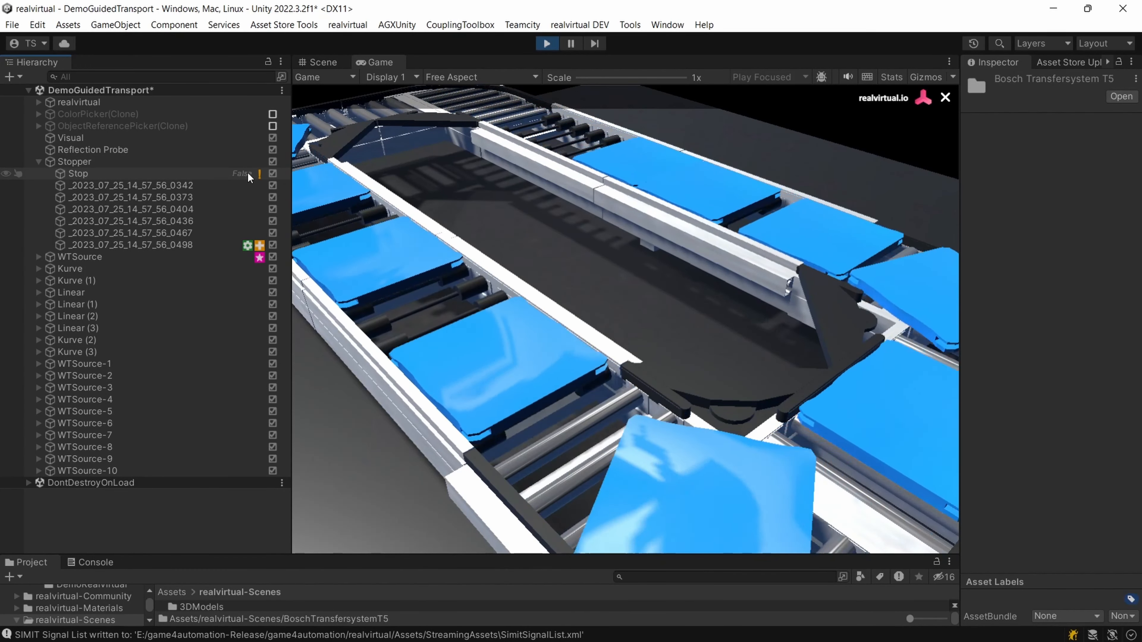
pyautogui.click(247, 173)
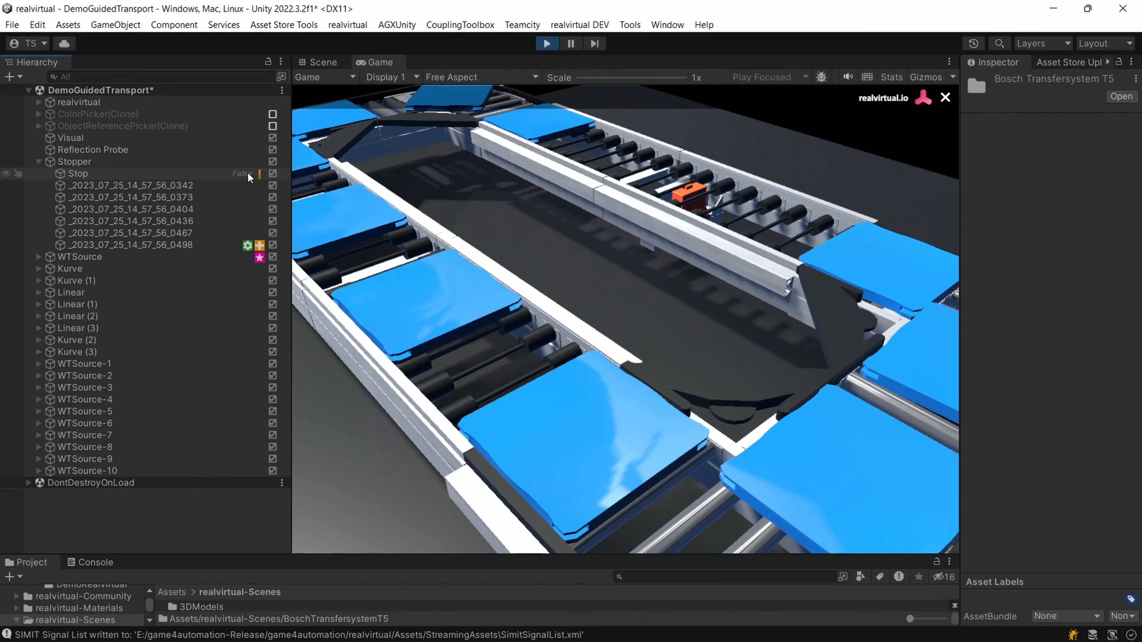
pyautogui.click(248, 173)
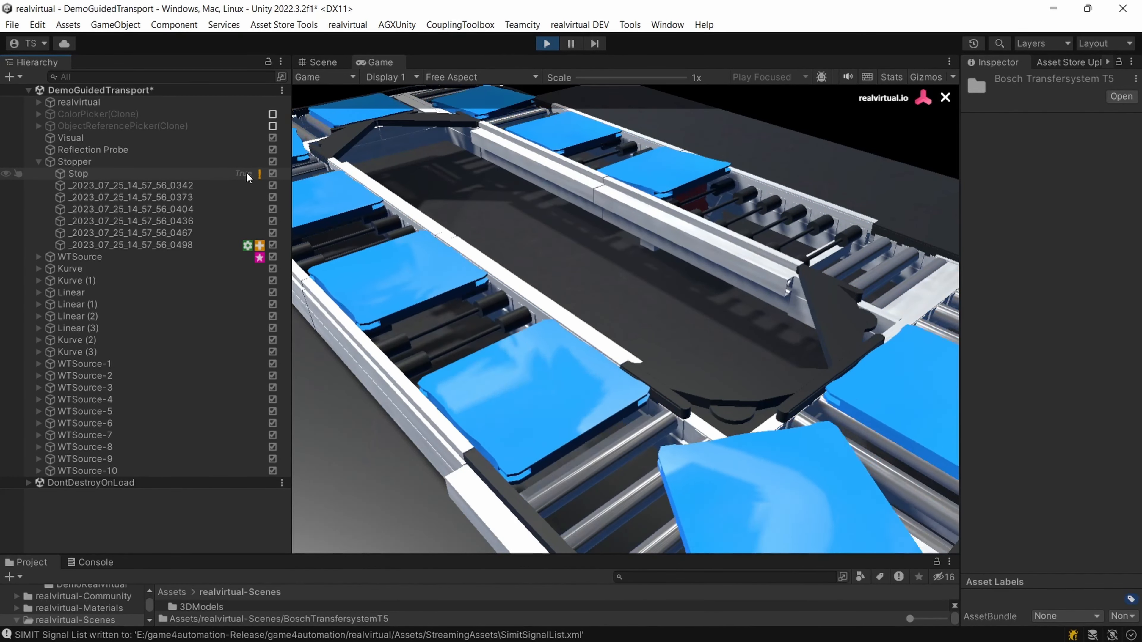
pyautogui.click(246, 173)
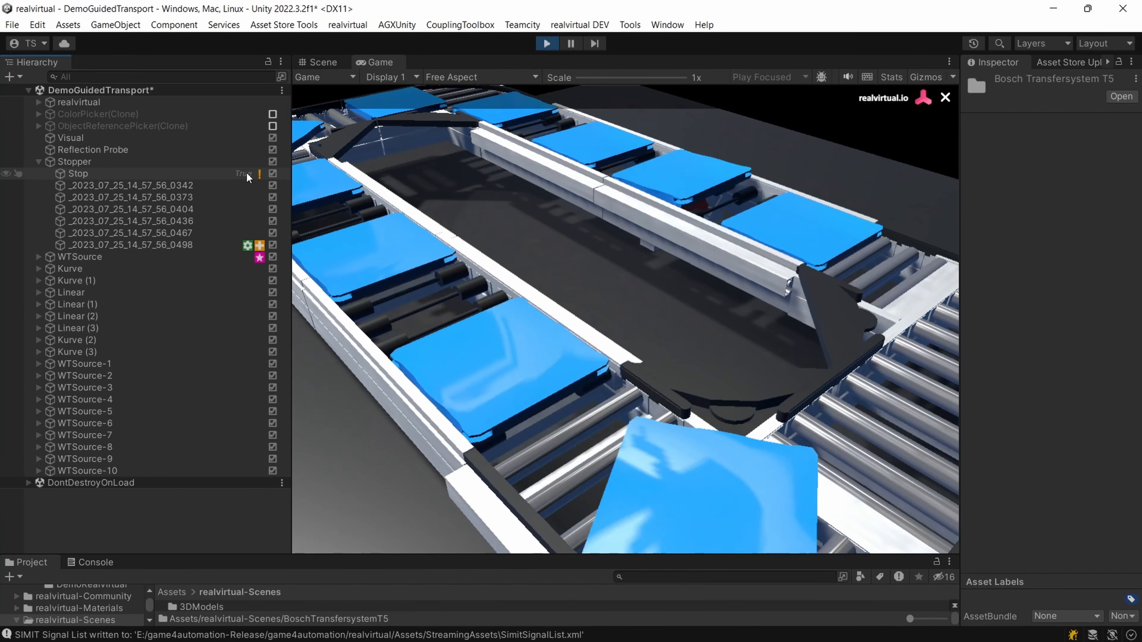
pyautogui.click(246, 173)
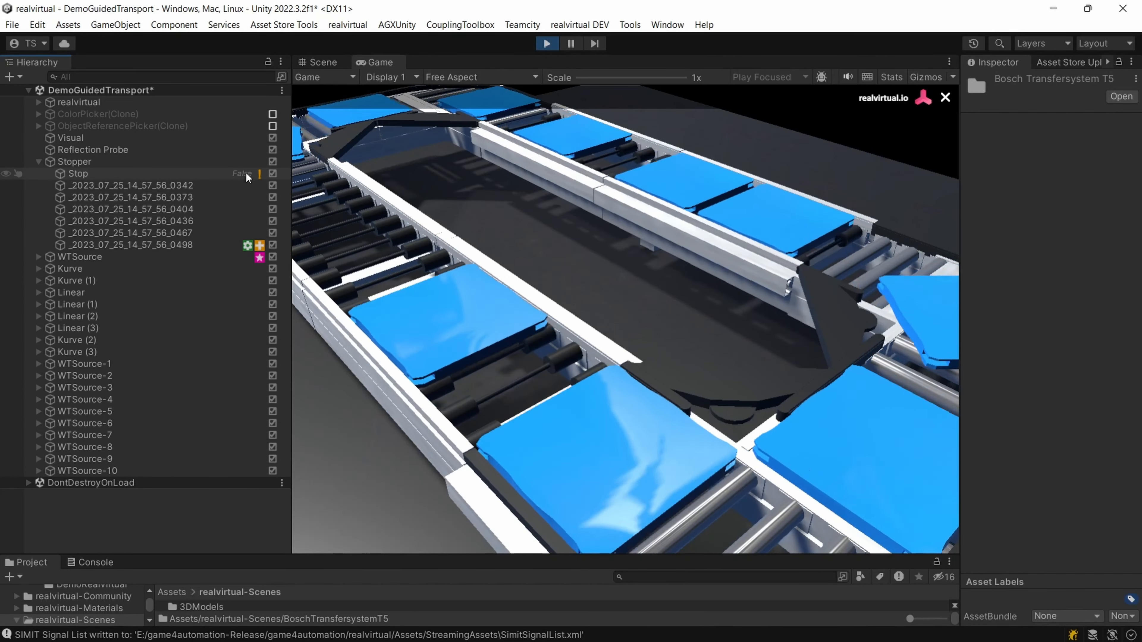
pyautogui.click(245, 173)
pyautogui.click(243, 232)
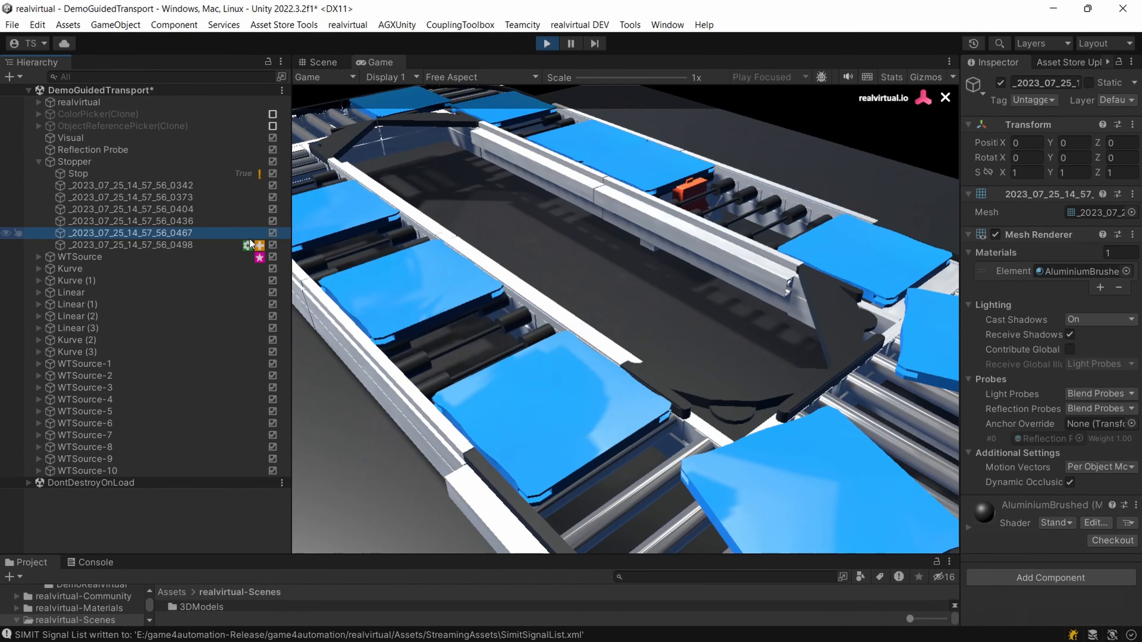
pyautogui.rightClick(247, 232)
pyautogui.click(452, 238)
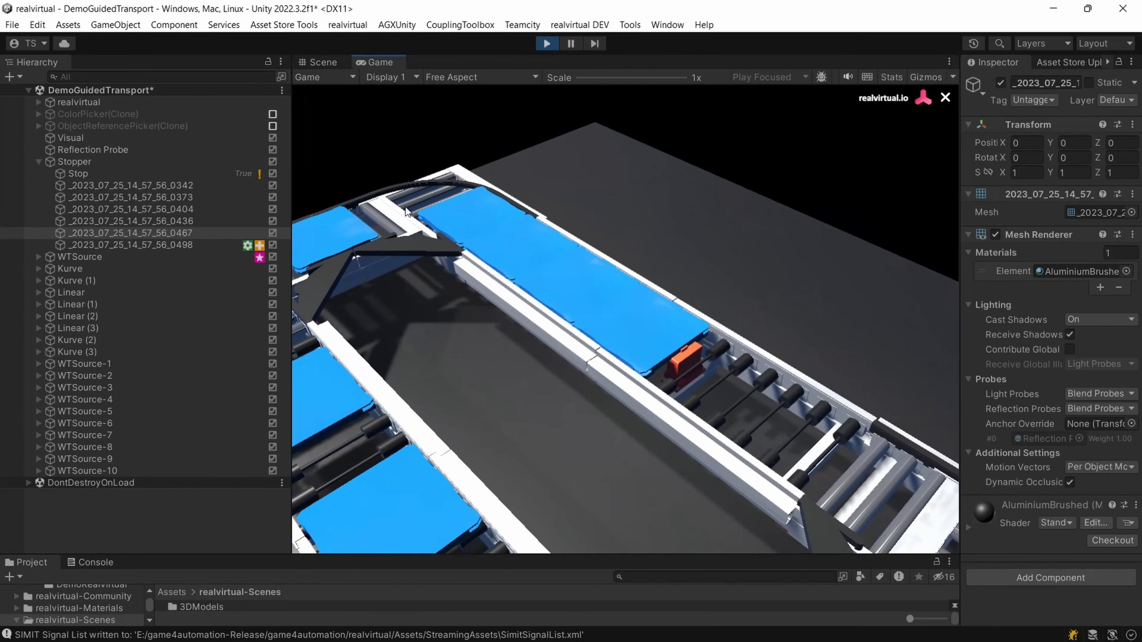
pyautogui.moveTo(461, 286); pyautogui.dragTo(628, 270, button='right')
pyautogui.scroll(-3, 516, 289)
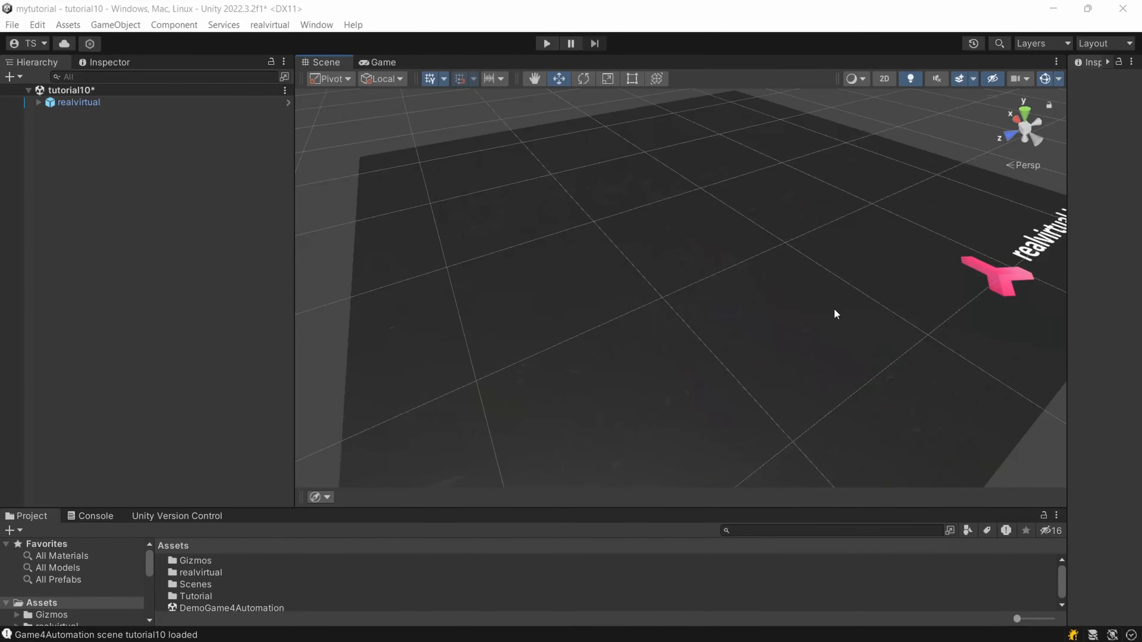
# - Place the Kurve model from the Tutorial cad folder in the tutorial10 scene
pyautogui.moveTo(835, 313)
pyautogui.mouseDown(button='right')
pyautogui.moveTo(691, 309)
pyautogui.moveTo(831, 301)
pyautogui.moveTo(831, 357)
pyautogui.moveTo(862, 315)
pyautogui.moveTo(842, 319)
pyautogui.mouseUp(button='right')
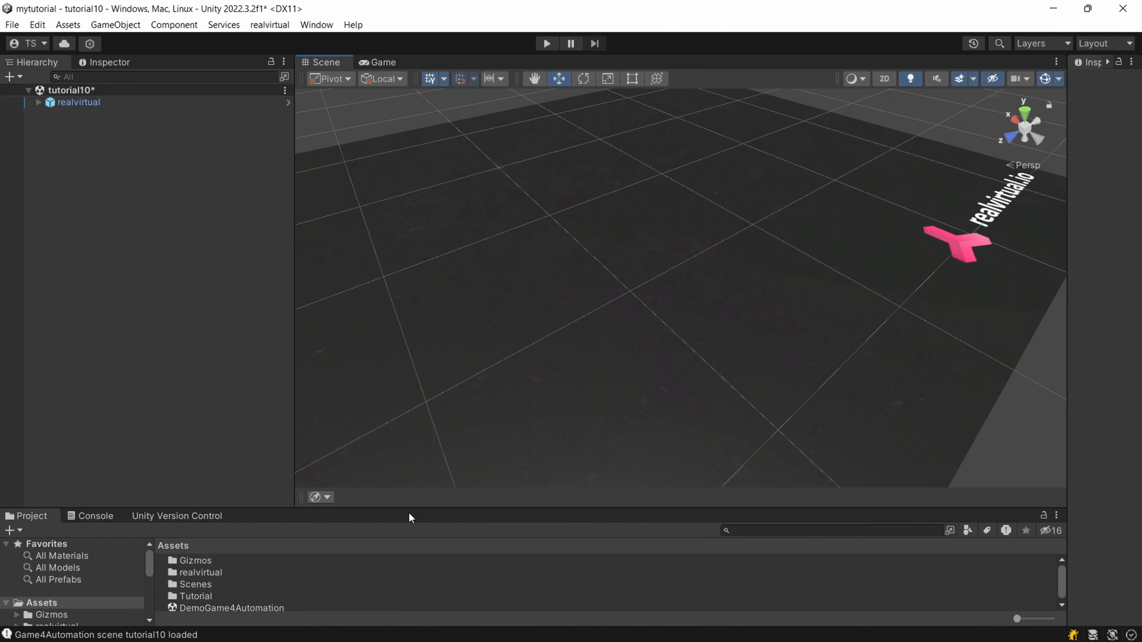
pyautogui.moveTo(409, 509); pyautogui.dragTo(411, 274)
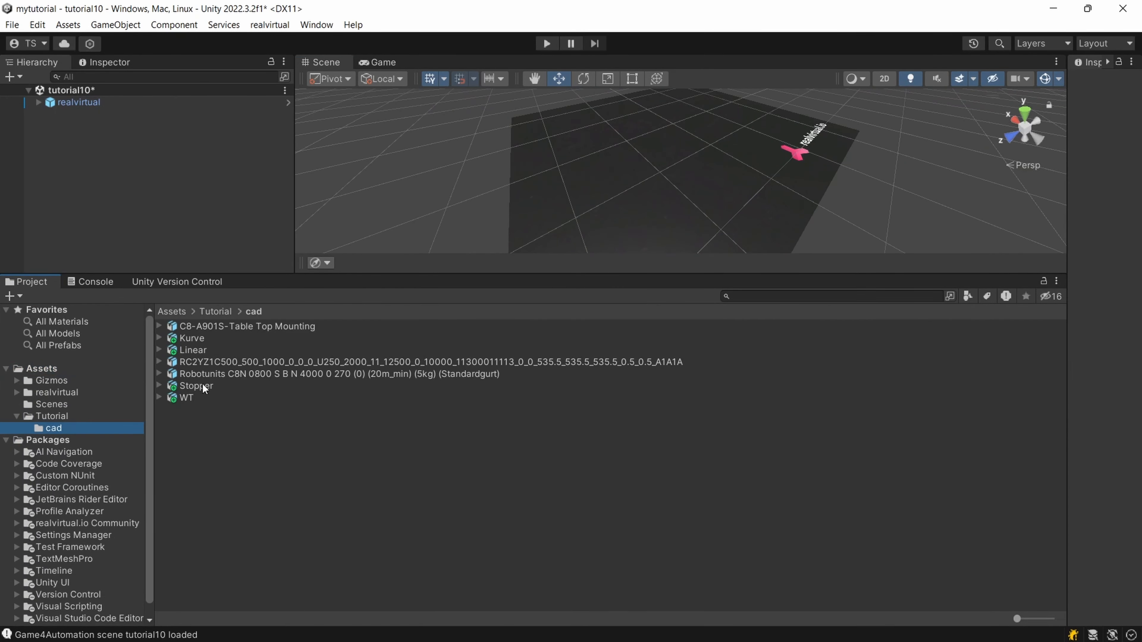
pyautogui.moveTo(201, 337); pyautogui.dragTo(689, 151)
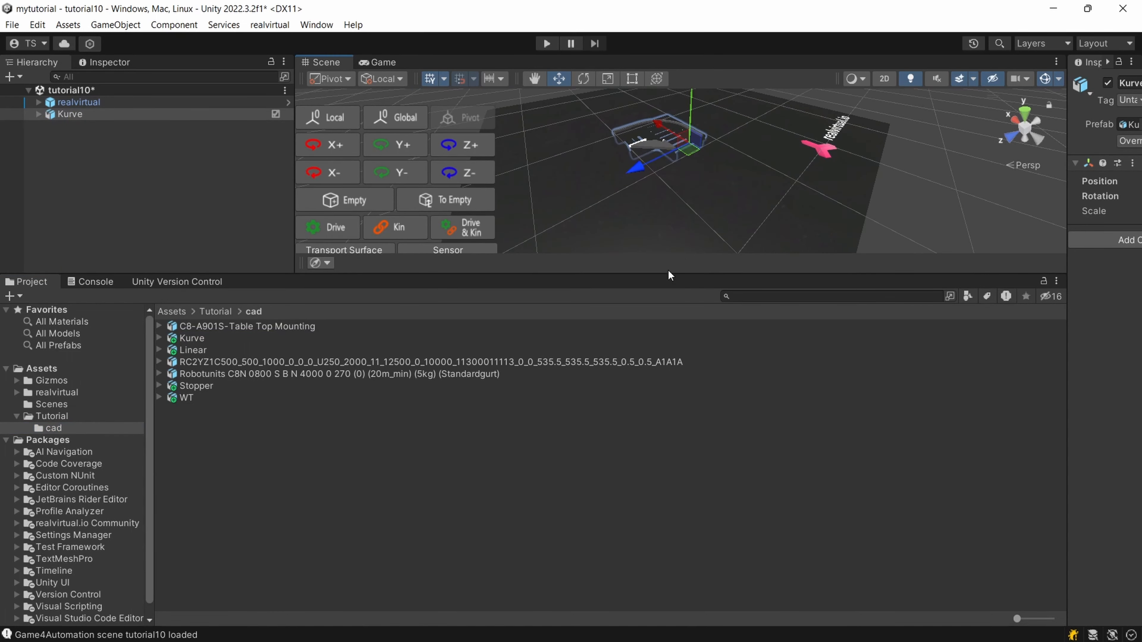
pyautogui.moveTo(667, 269); pyautogui.dragTo(665, 514)
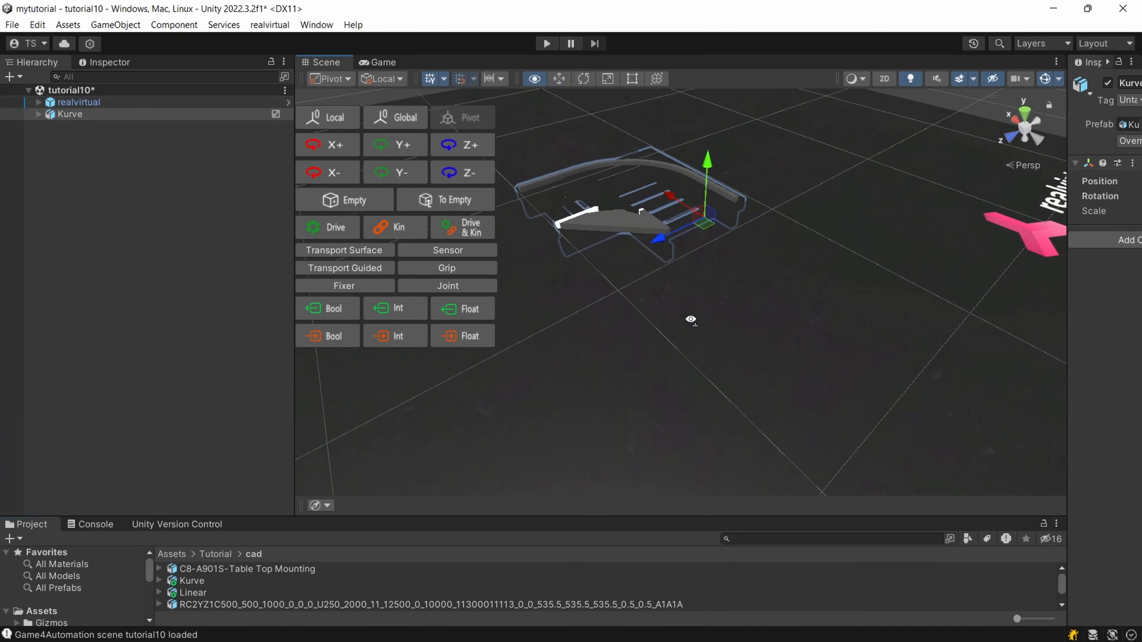
pyautogui.moveTo(690, 319); pyautogui.dragTo(639, 349, button='right')
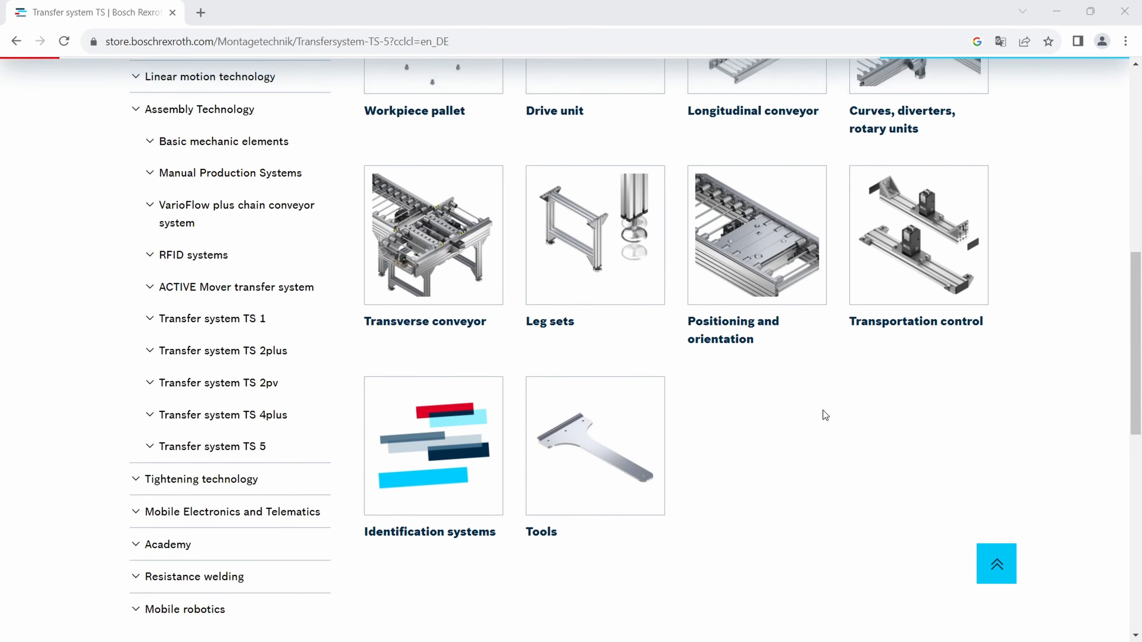
# - Switch to the browser and look through the Transfer system TS 5 product categories in the Bosch Rexroth store
pyautogui.scroll(4, 100, 339)
pyautogui.scroll(-3, 536, 272)
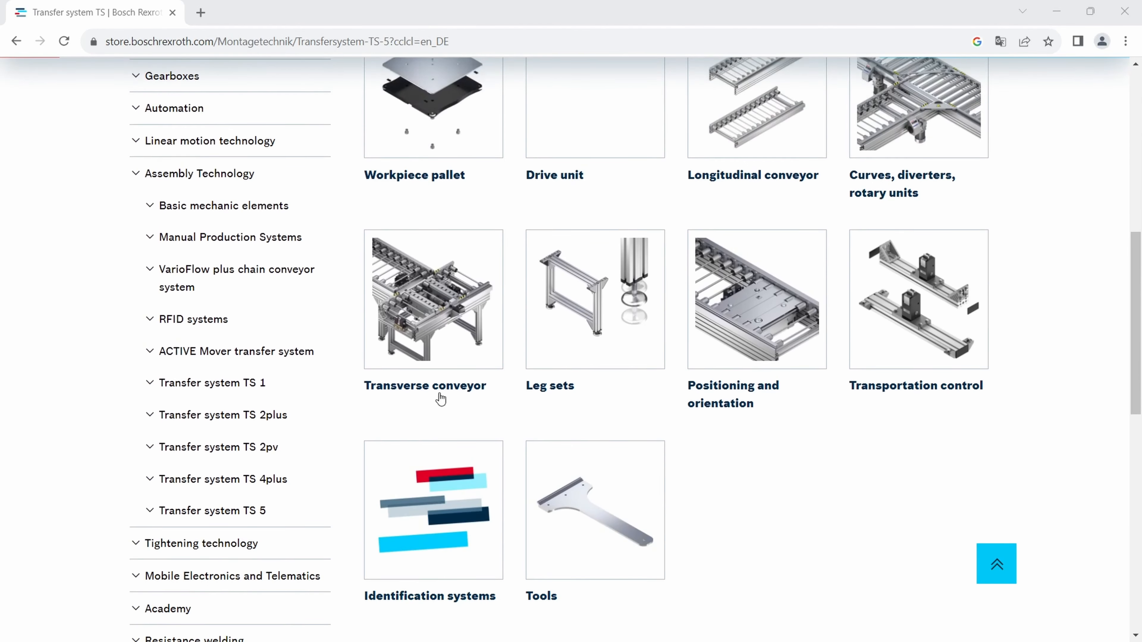
pyautogui.scroll(3, 894, 366)
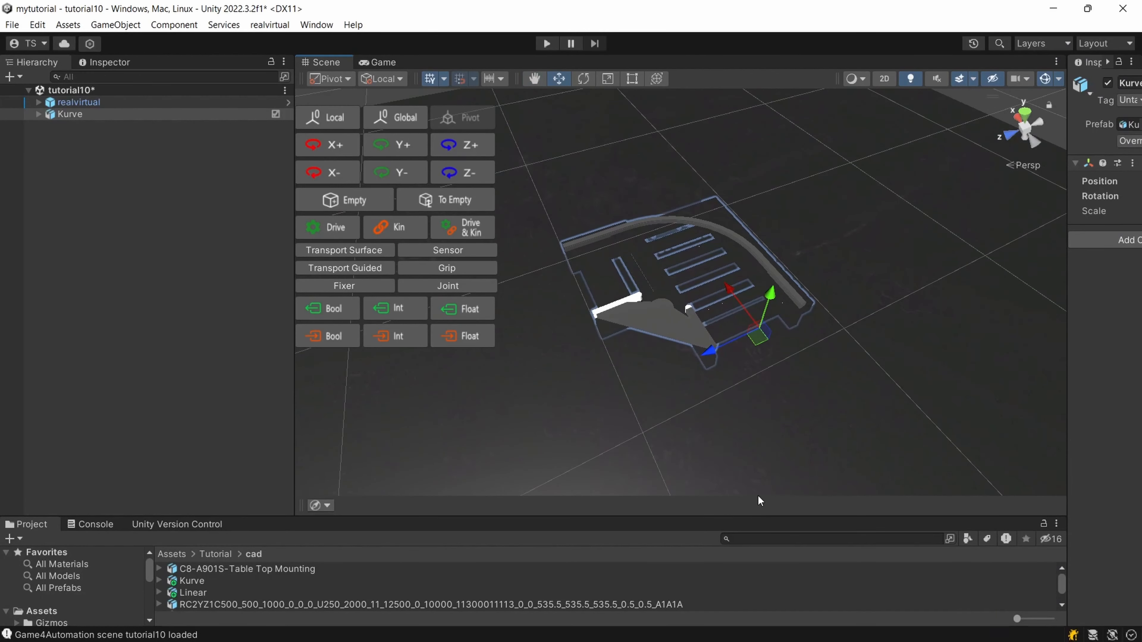
# - Return to Unity and open the Materials folder of realvirtual's 3DPrefabs among the project assets
pyautogui.keyDown('alt'); pyautogui.moveTo(769, 297); pyautogui.dragTo(850, 239); pyautogui.keyUp('alt')
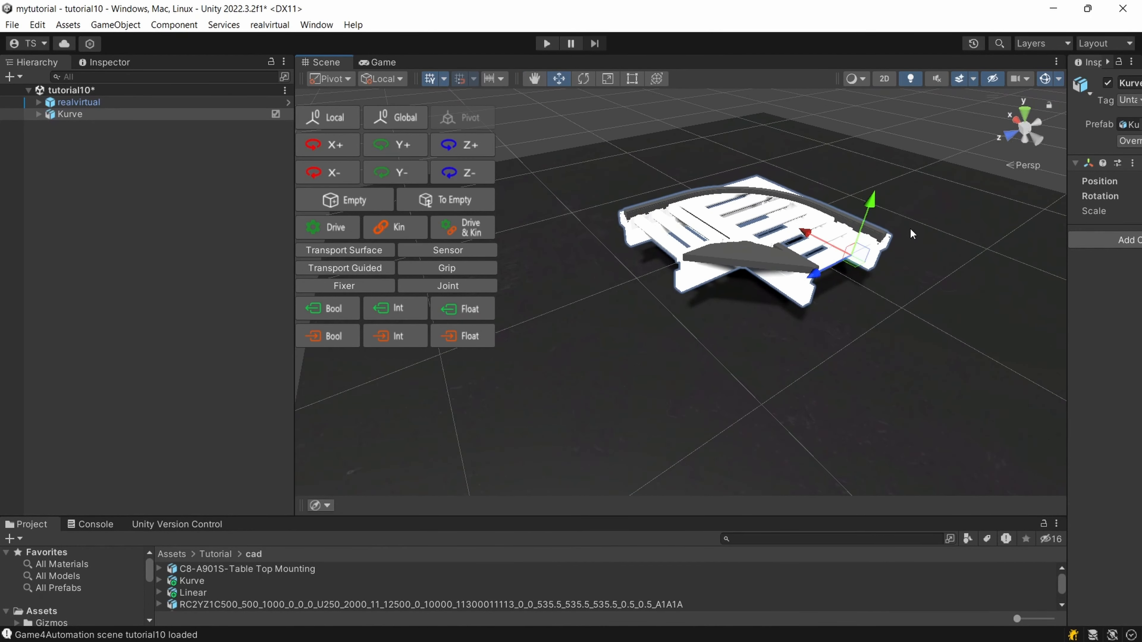
pyautogui.keyDown('alt'); pyautogui.moveTo(911, 233); pyautogui.dragTo(833, 283); pyautogui.keyUp('alt')
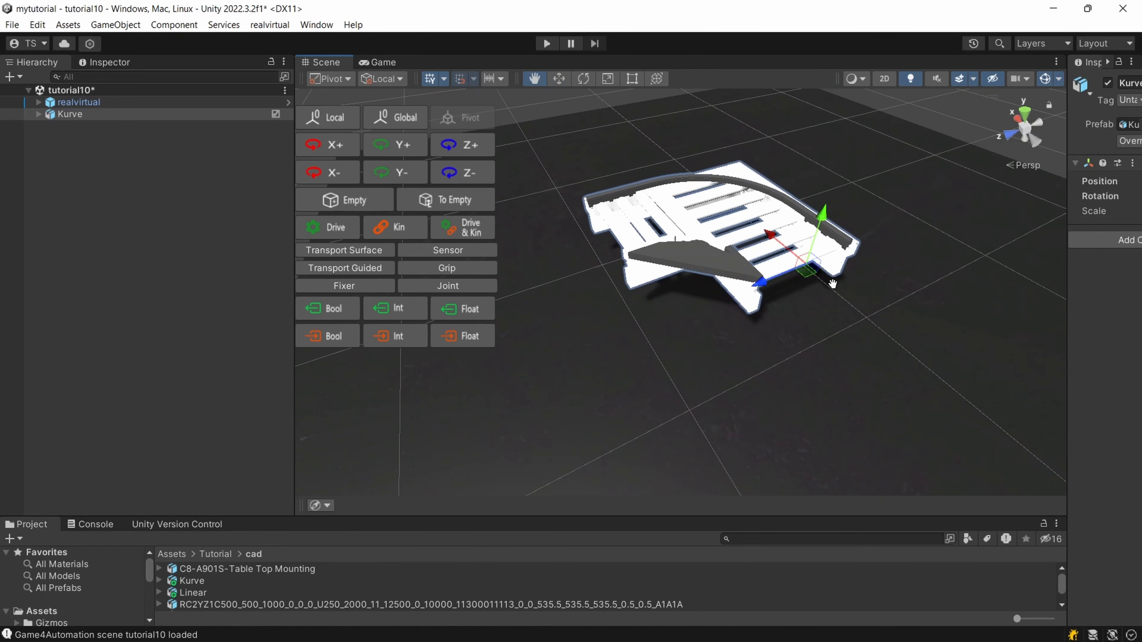
pyautogui.scroll(2, 832, 293)
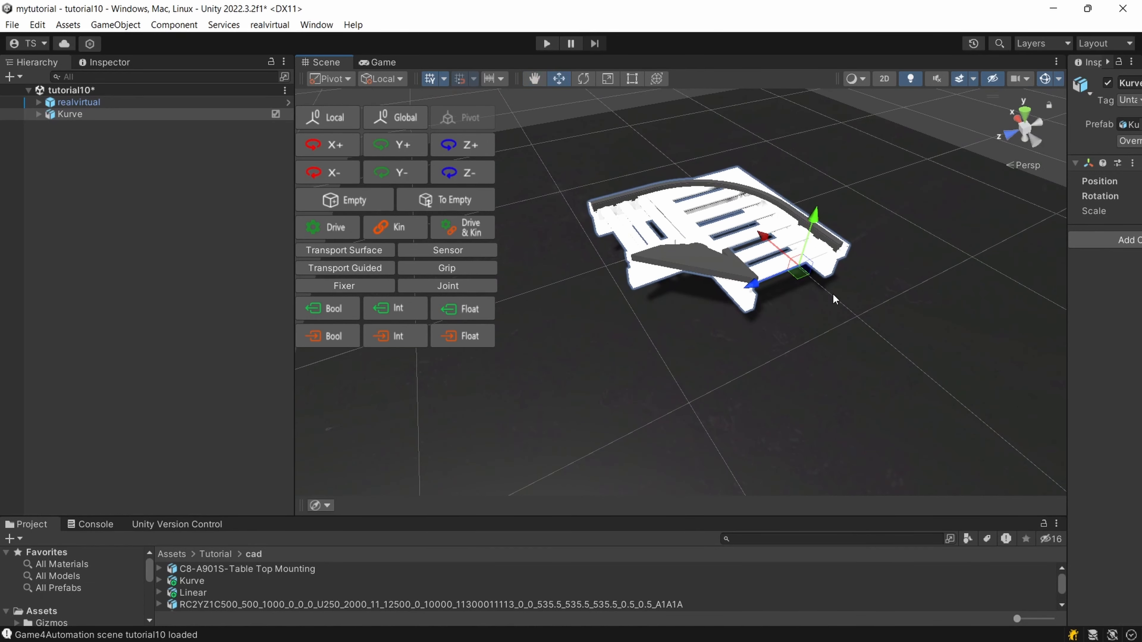
pyautogui.keyDown('alt'); pyautogui.moveTo(832, 293); pyautogui.dragTo(759, 380); pyautogui.keyUp('alt')
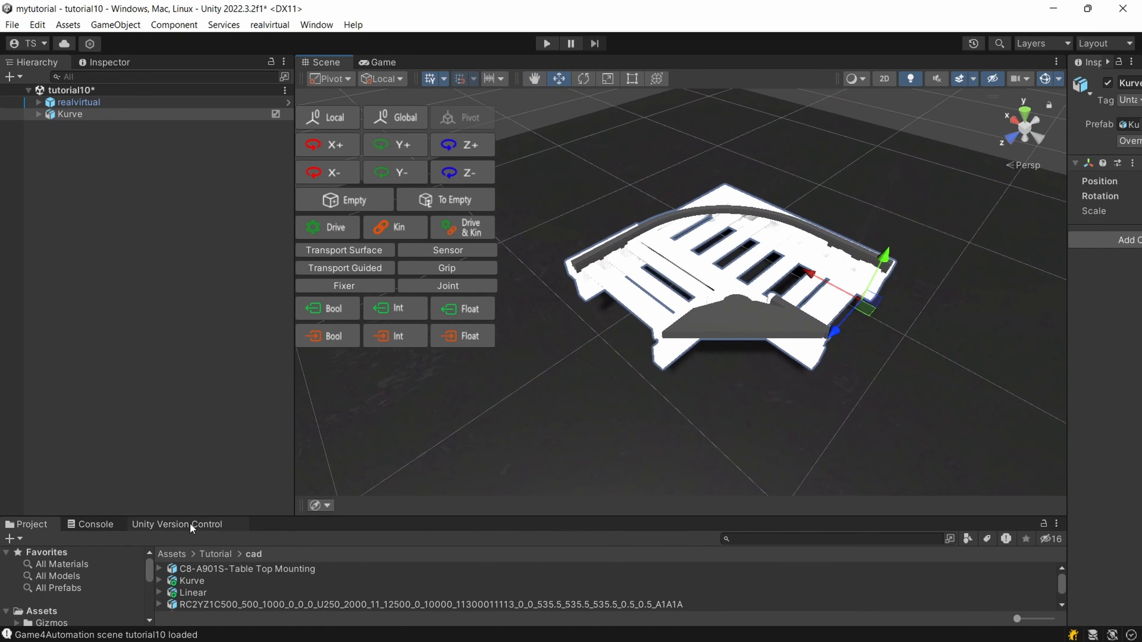
pyautogui.moveTo(197, 514); pyautogui.dragTo(206, 424)
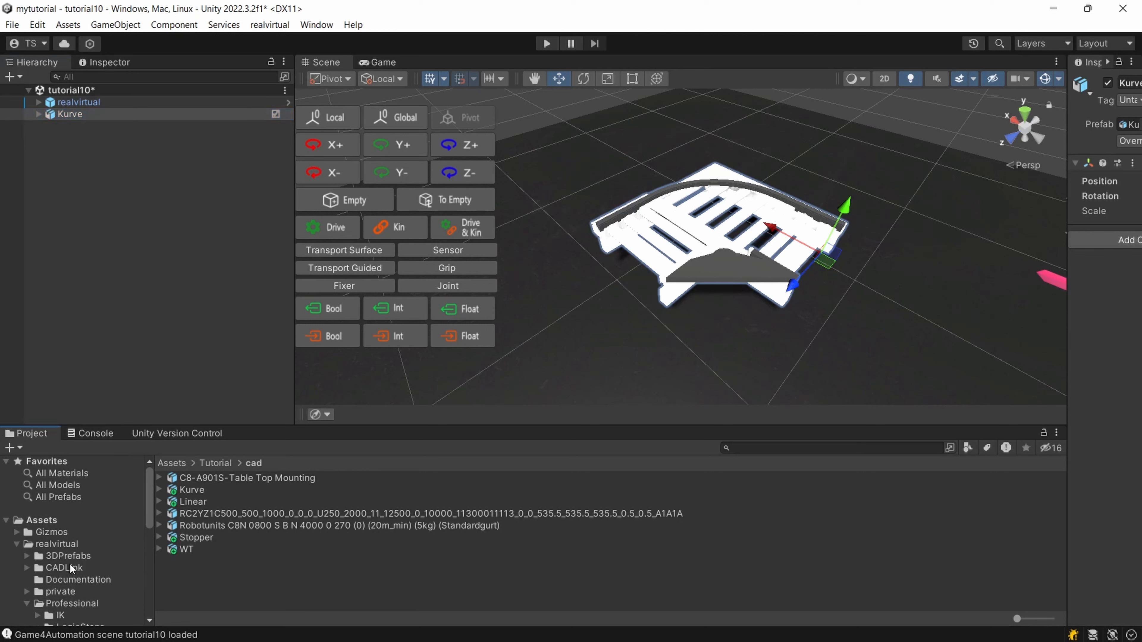
pyautogui.click(67, 555)
pyautogui.doubleClick(203, 488)
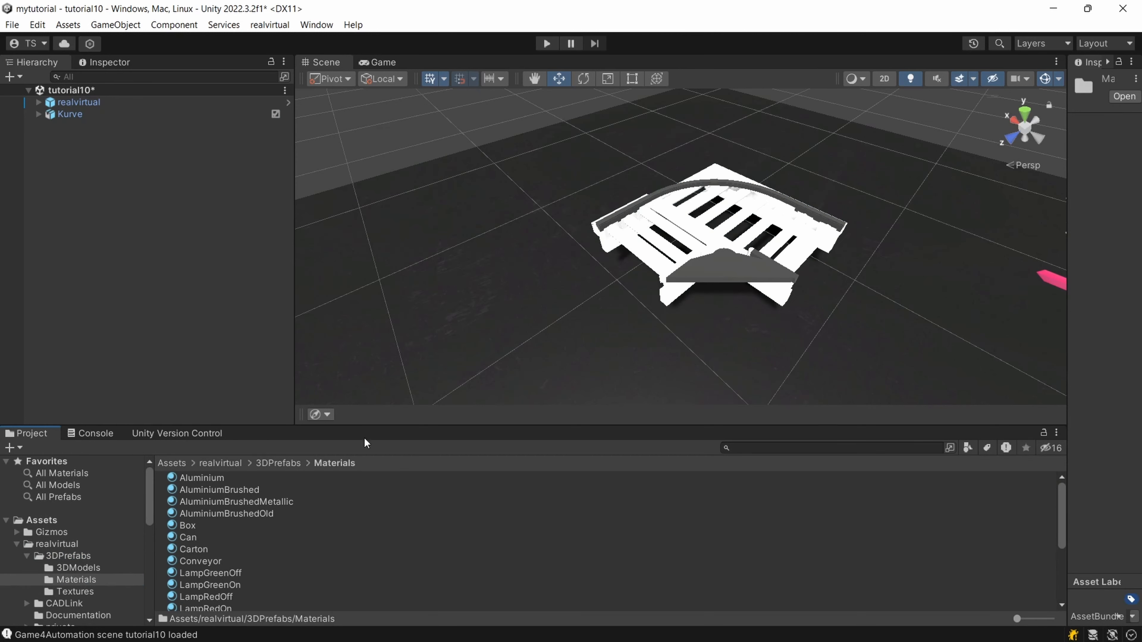
# - Apply the AluminiumBrushed material to the long roller at the near end of the curve conveyor
pyautogui.scroll(5, 534, 344)
pyautogui.scroll(2, 579, 291)
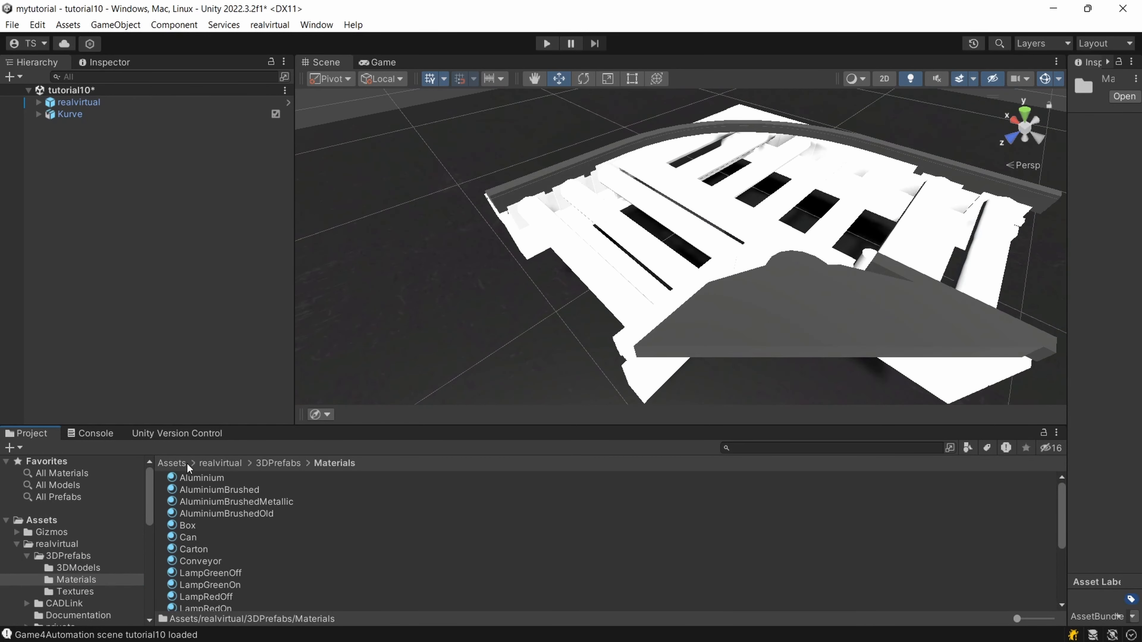
pyautogui.moveTo(207, 489); pyautogui.dragTo(607, 286)
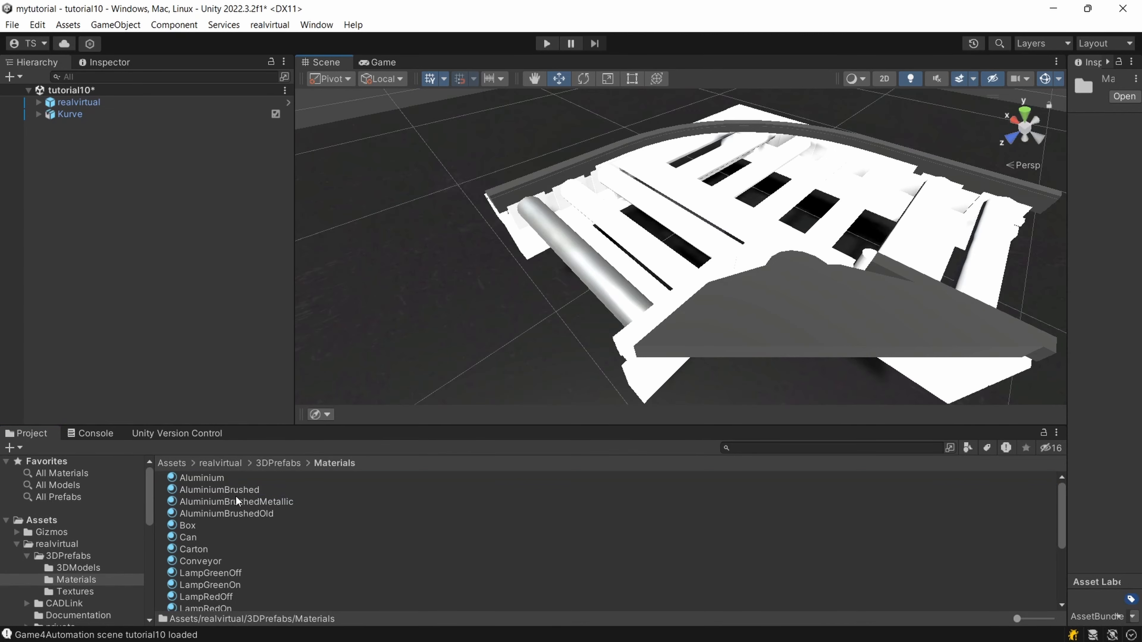
pyautogui.moveTo(238, 501); pyautogui.dragTo(652, 259)
# - Open realvirtual's Selection window, set Aluminium as its material to assign, and move the window clear of the conveyor
pyautogui.click(320, 26)
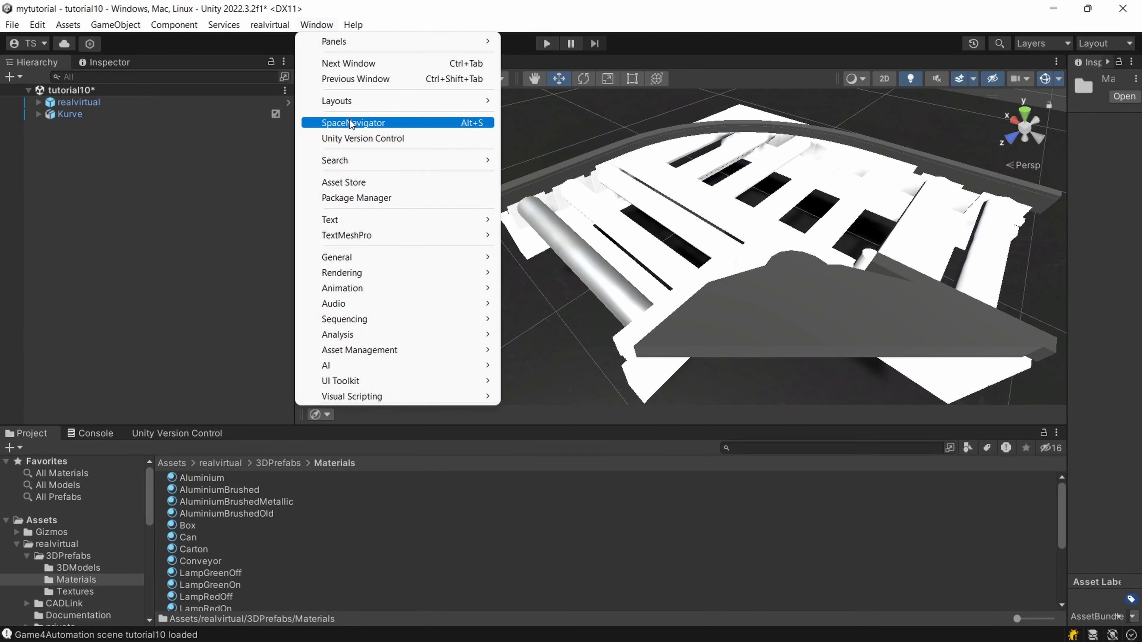
pyautogui.click(271, 26)
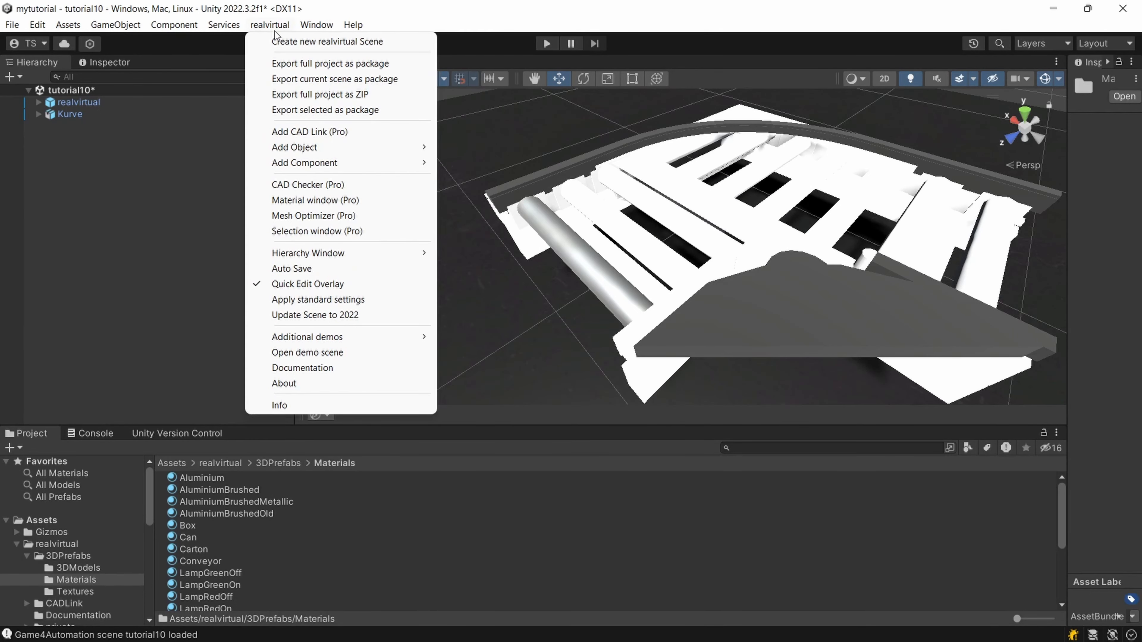
pyautogui.click(320, 231)
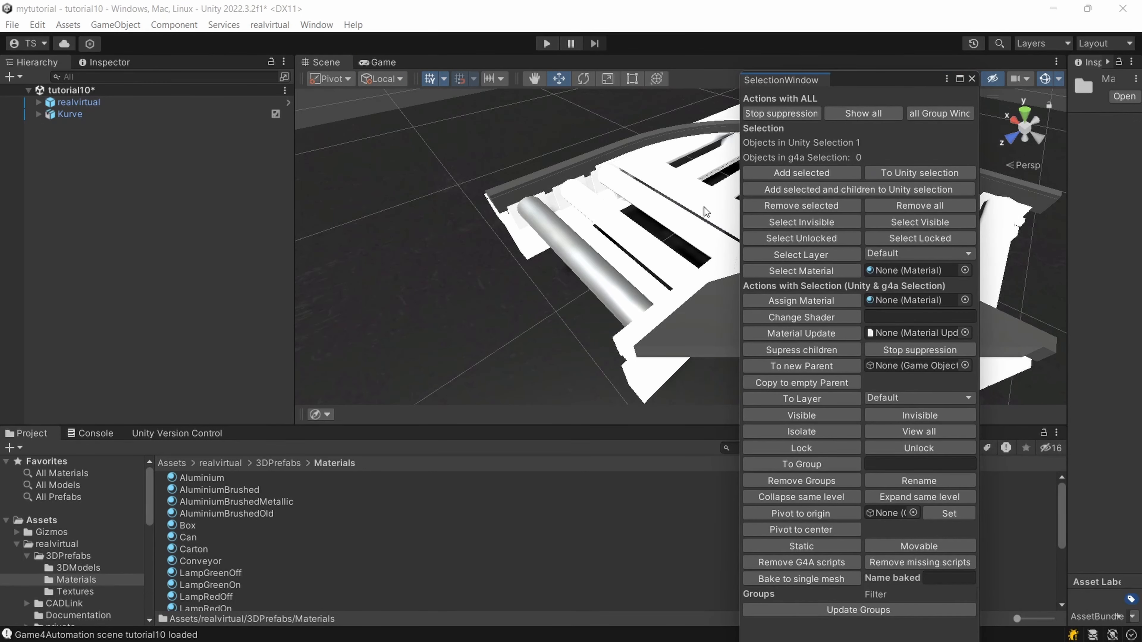
pyautogui.moveTo(201, 481); pyautogui.dragTo(892, 440)
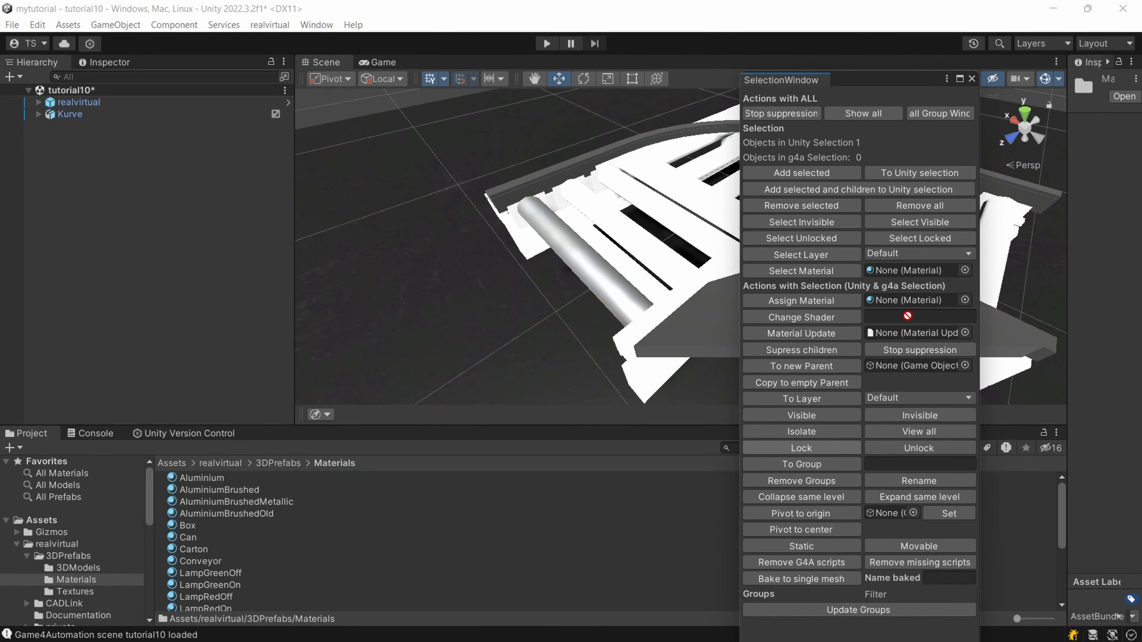
pyautogui.moveTo(910, 319); pyautogui.dragTo(915, 303)
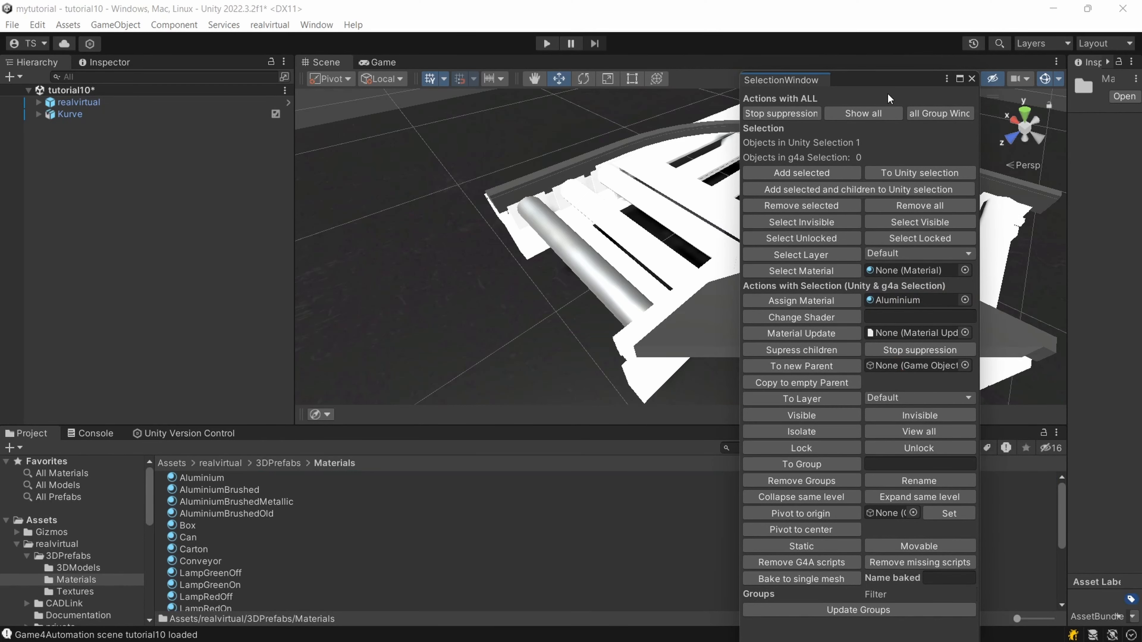
pyautogui.moveTo(886, 93); pyautogui.dragTo(703, 271)
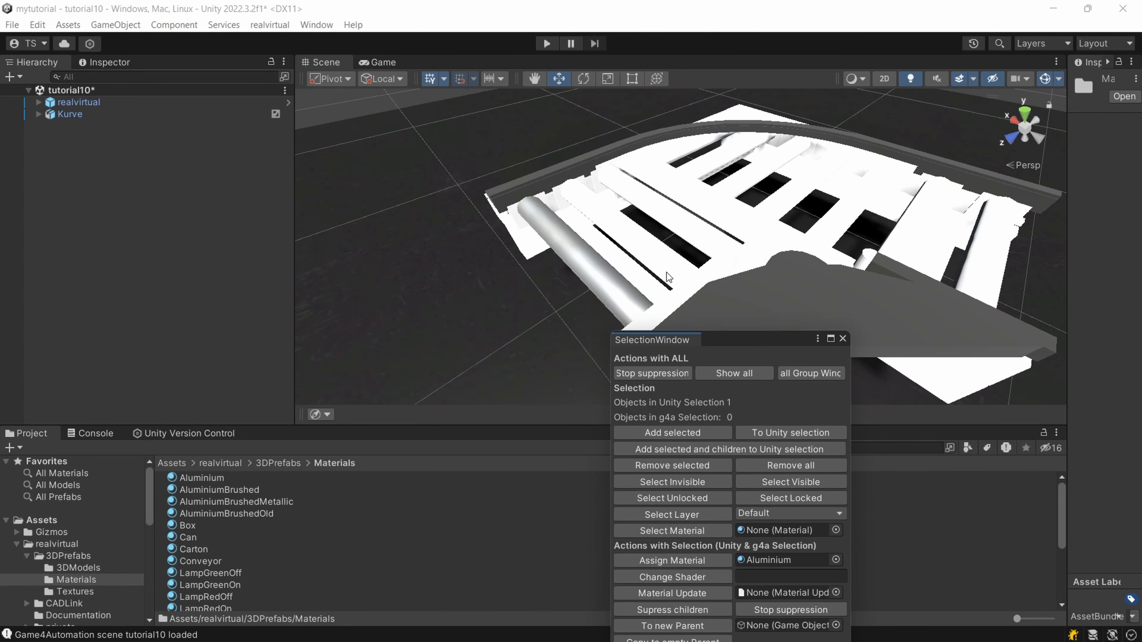
# - Assign the Aluminium material to the remaining white rollers and the flat plate between them
pyautogui.click(668, 262)
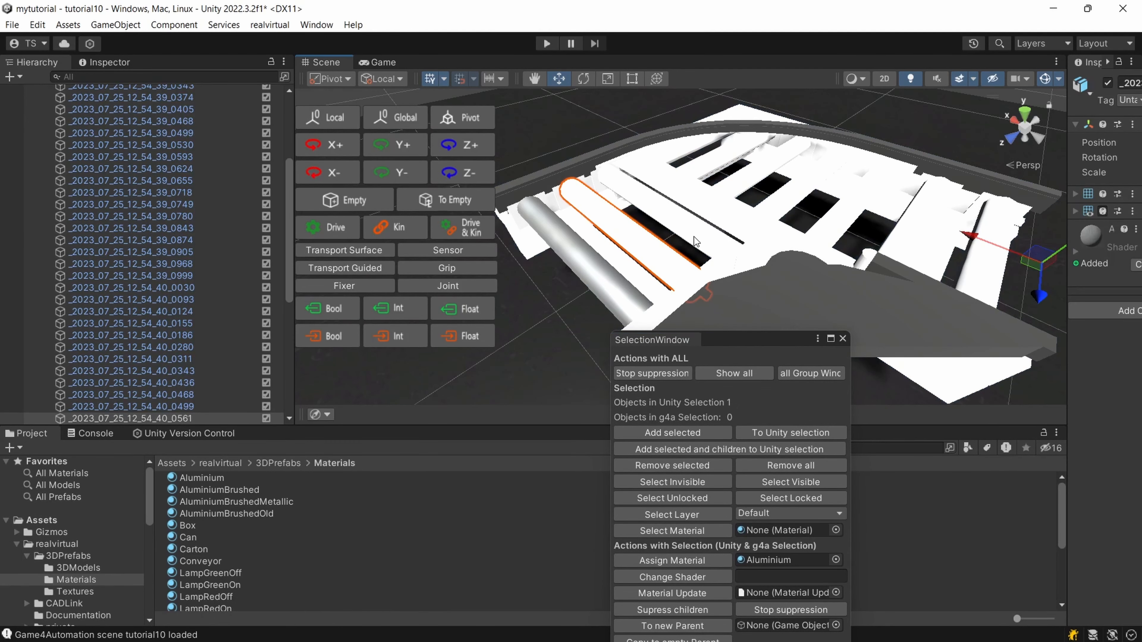
pyautogui.keyDown('shift'); pyautogui.click(713, 220); pyautogui.keyUp('shift')
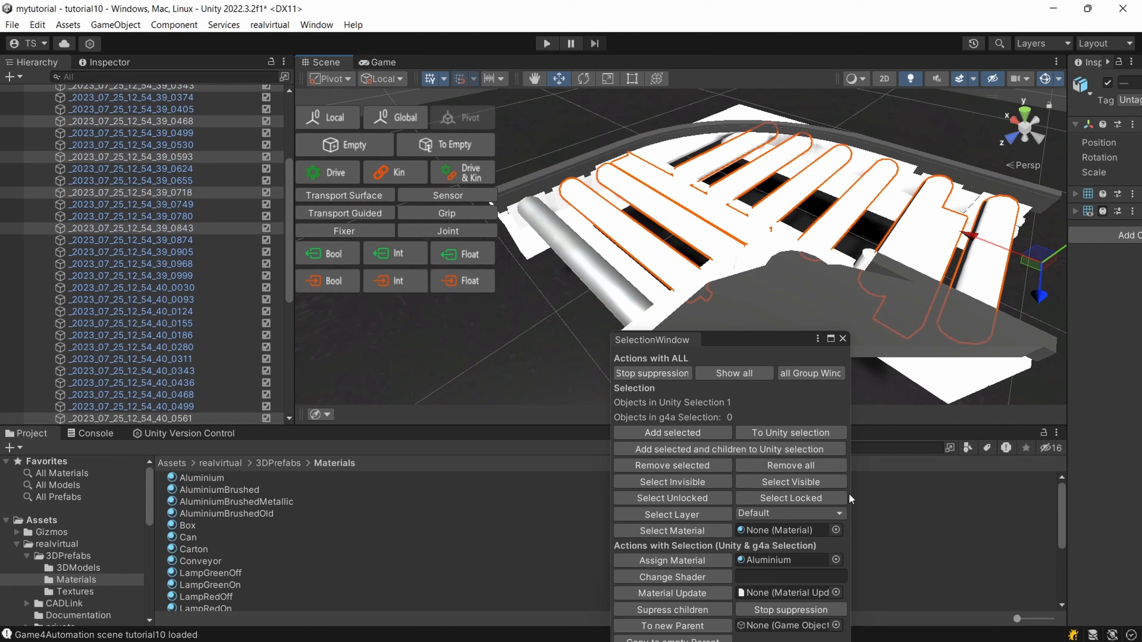
pyautogui.click(672, 560)
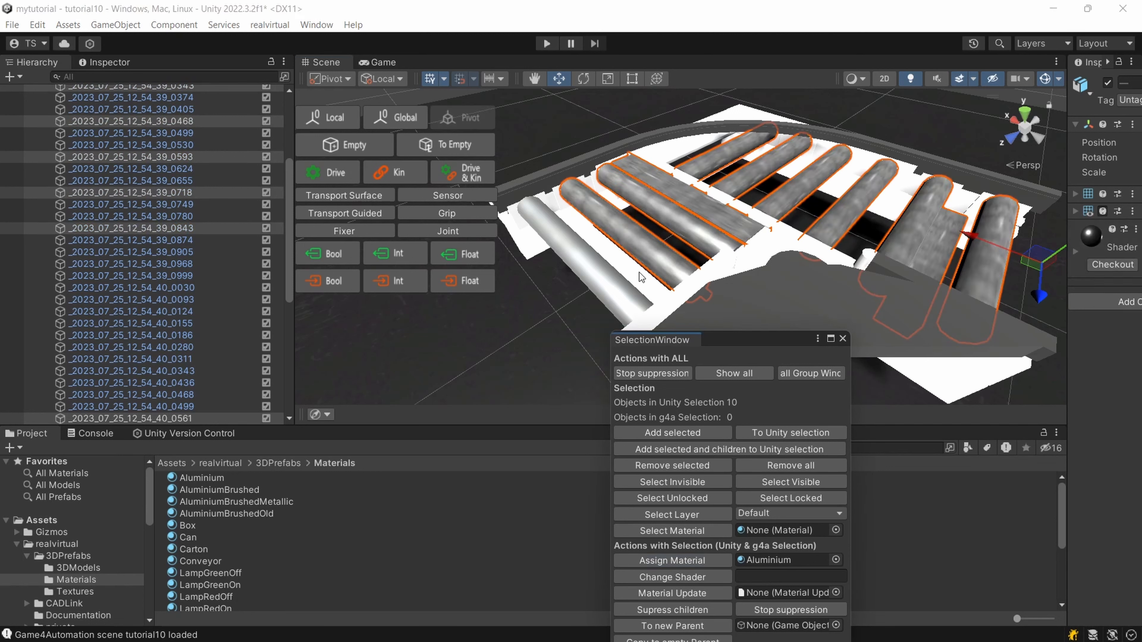
# - Set PlasticGray from the realvirtual materials as the Selection window's material to assign
pyautogui.moveTo(647, 243)
pyautogui.mouseDown(button='middle')
pyautogui.moveTo(619, 120)
pyautogui.moveTo(644, 255)
pyautogui.mouseUp(button='middle')
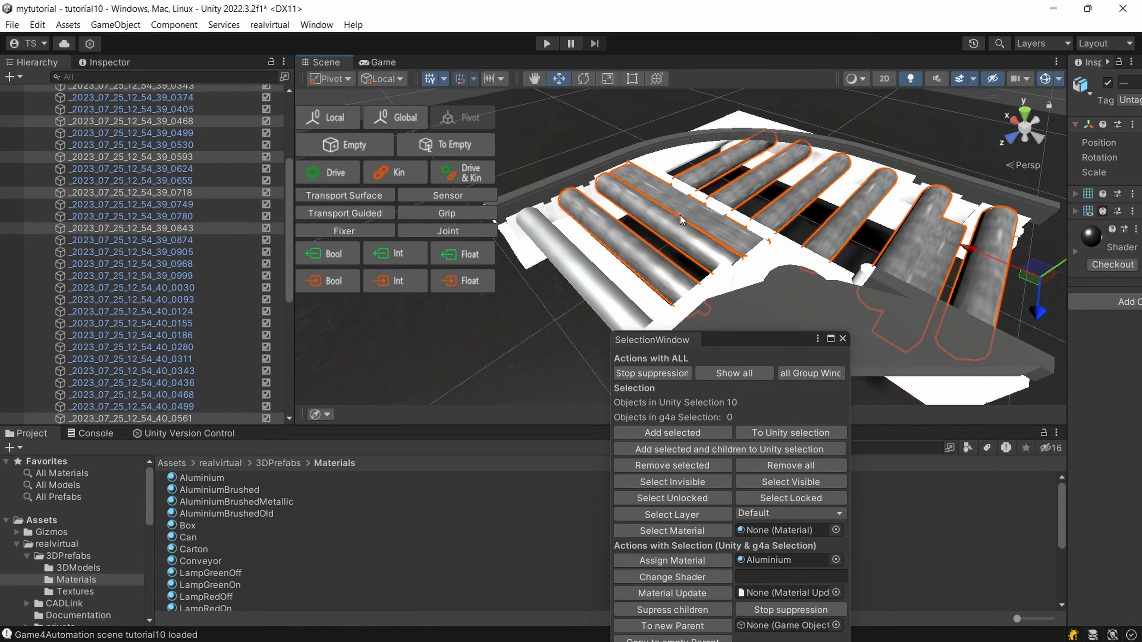
pyautogui.scroll(2, 680, 221)
pyautogui.click(691, 210)
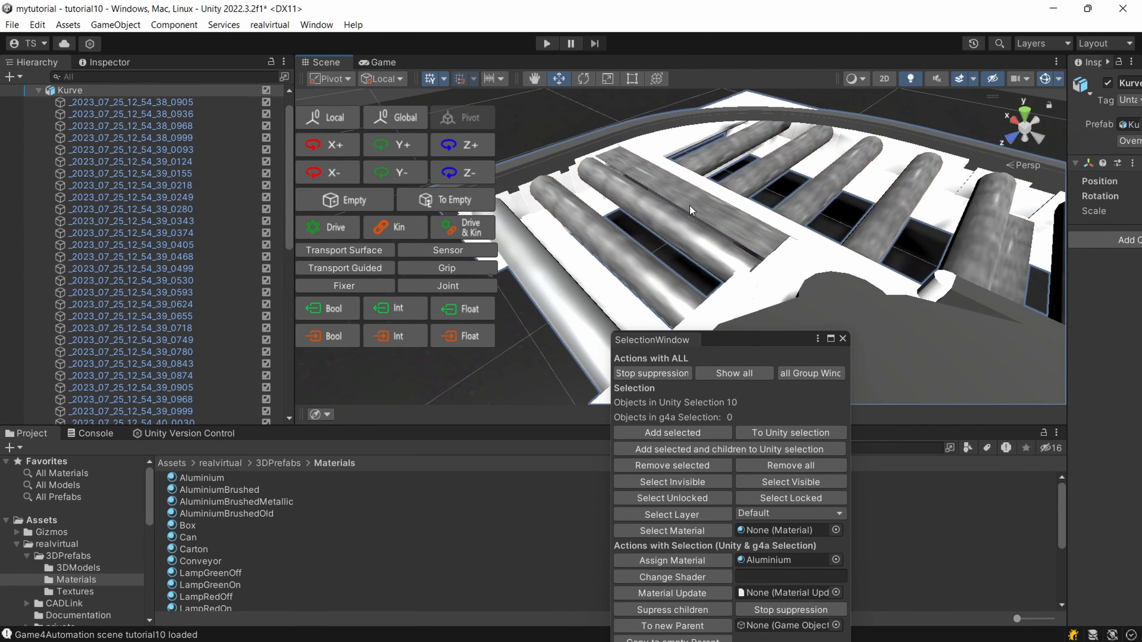
pyautogui.click(594, 200)
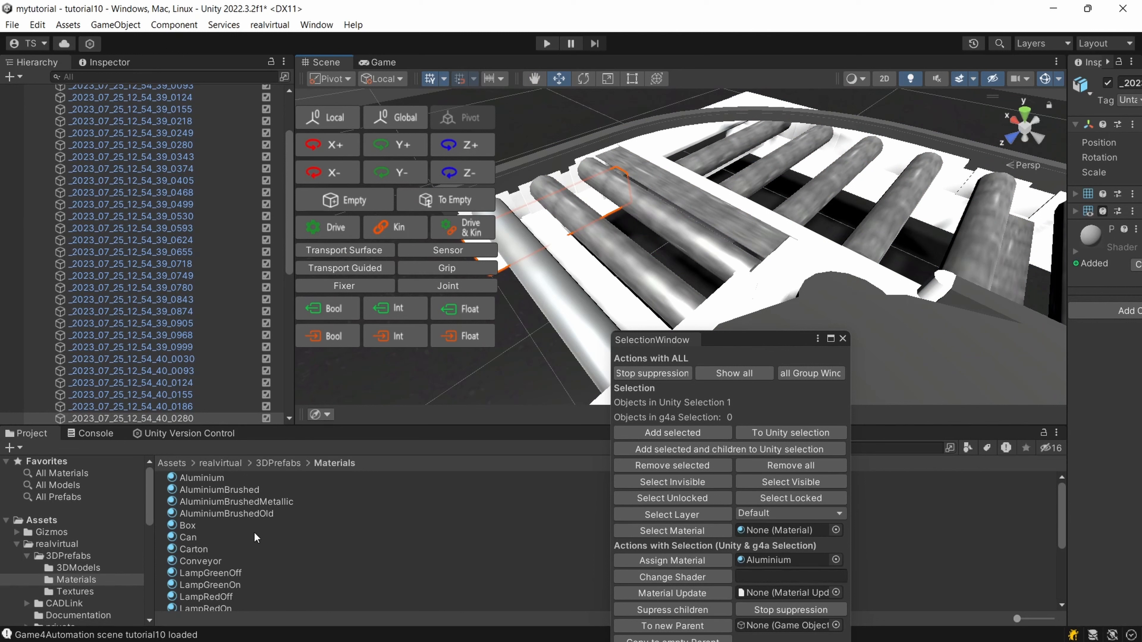
pyautogui.scroll(-4, 208, 538)
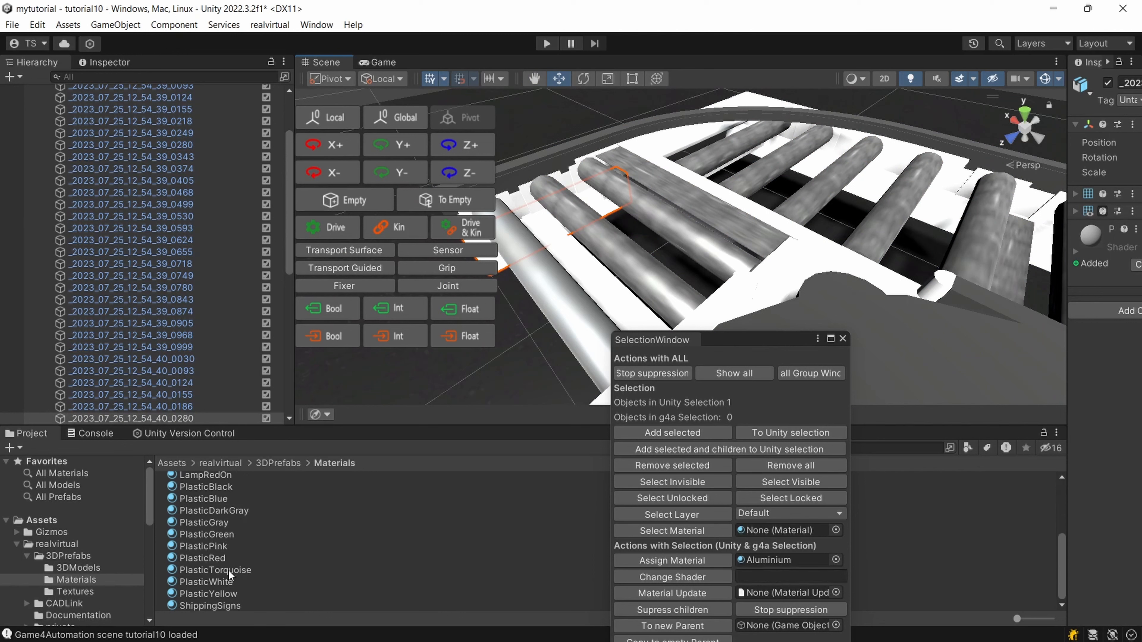
pyautogui.click(196, 525)
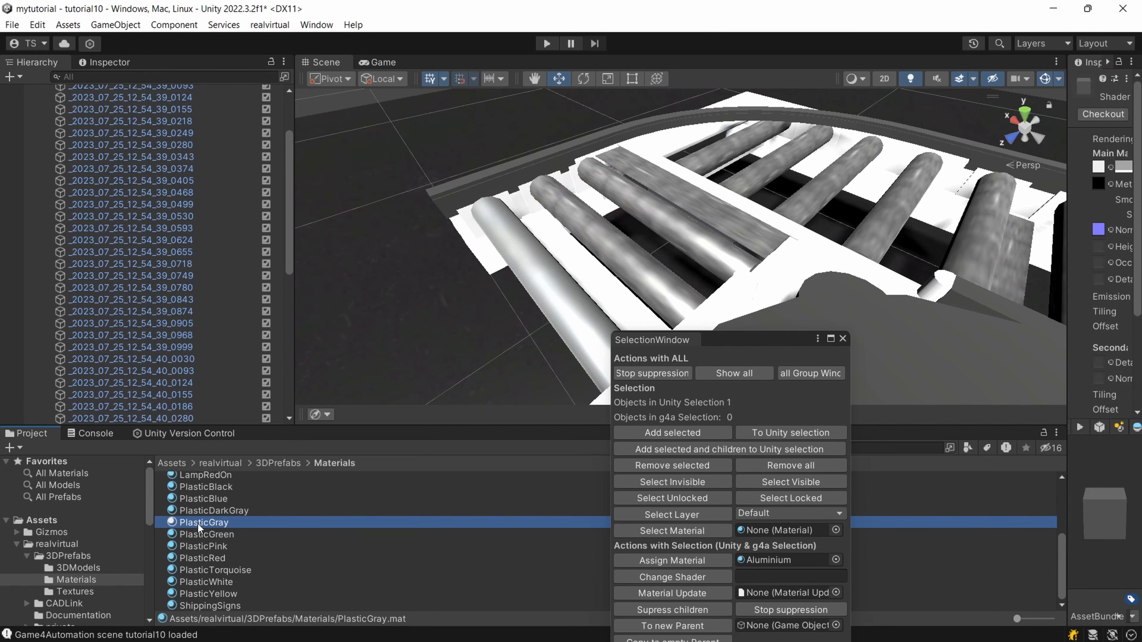
pyautogui.moveTo(198, 523); pyautogui.dragTo(790, 563)
pyautogui.moveTo(793, 563); pyautogui.dragTo(794, 563)
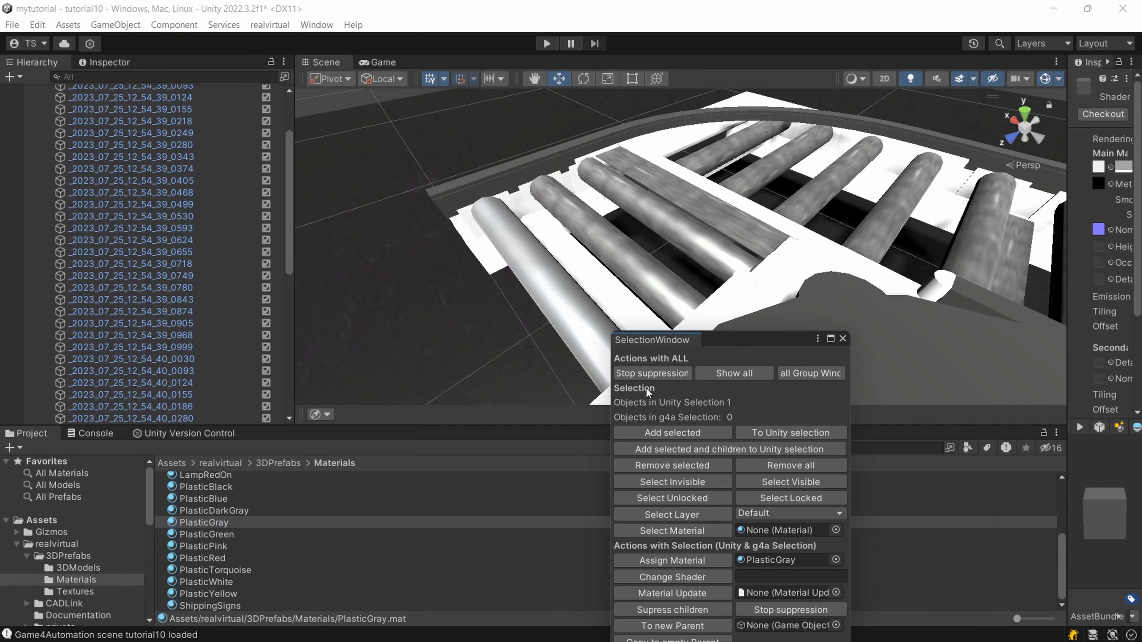
# - Assign PlasticGray to the white frame plates at the curve's inner corner, beneath the dark triangular guide
pyautogui.click(467, 244)
pyautogui.scroll(-5, 756, 276)
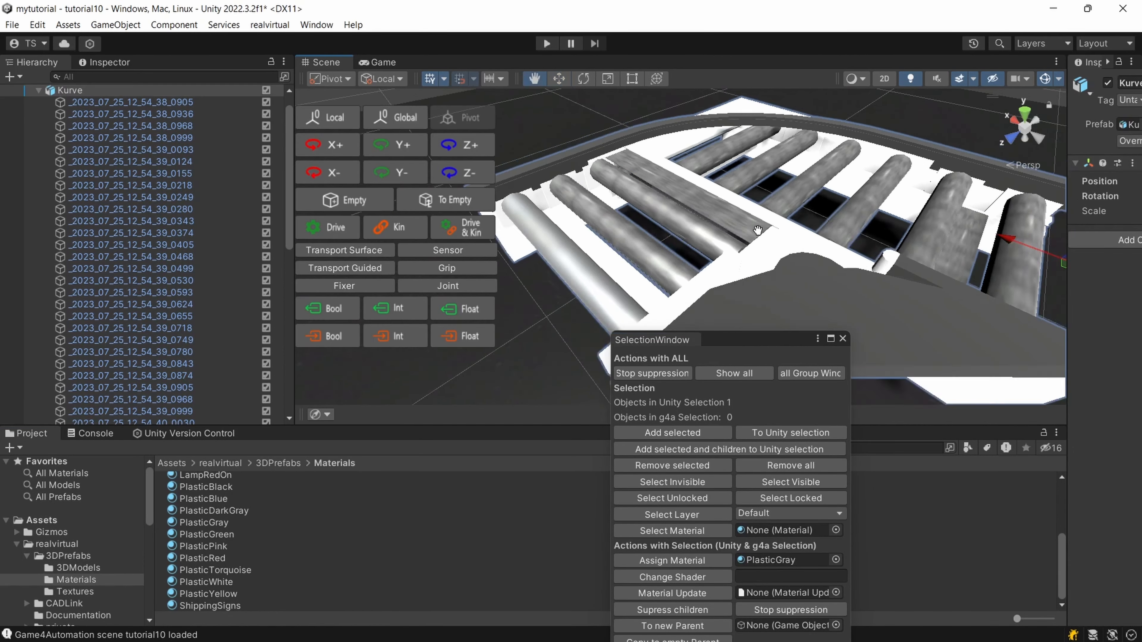
pyautogui.moveTo(756, 227); pyautogui.dragTo(721, 194, button='middle')
pyautogui.click(636, 209)
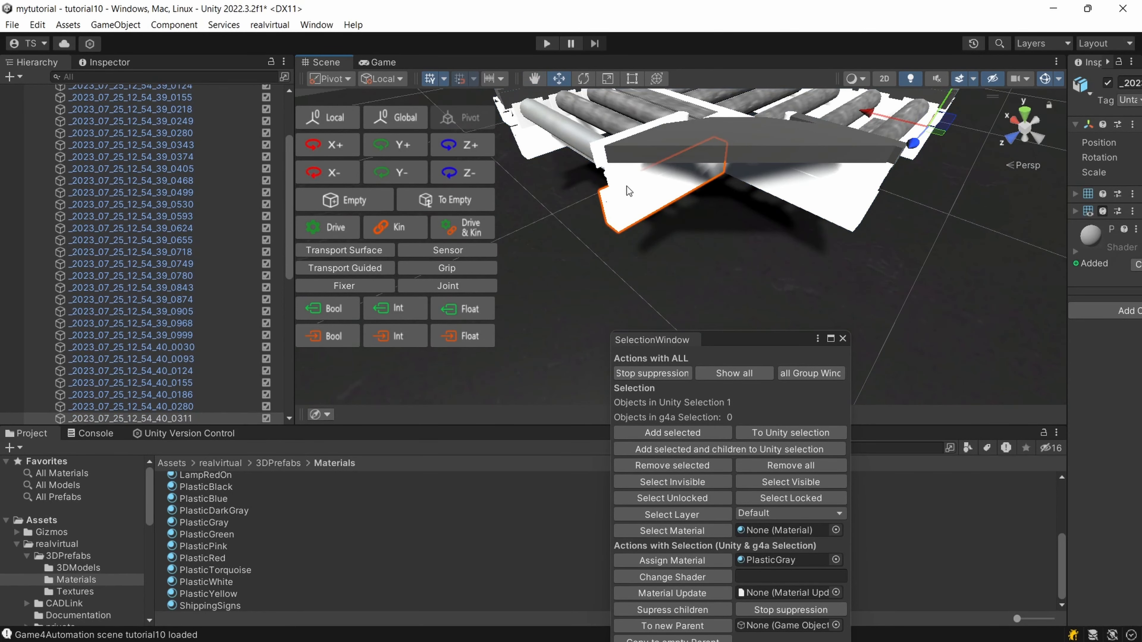
pyautogui.click(844, 206)
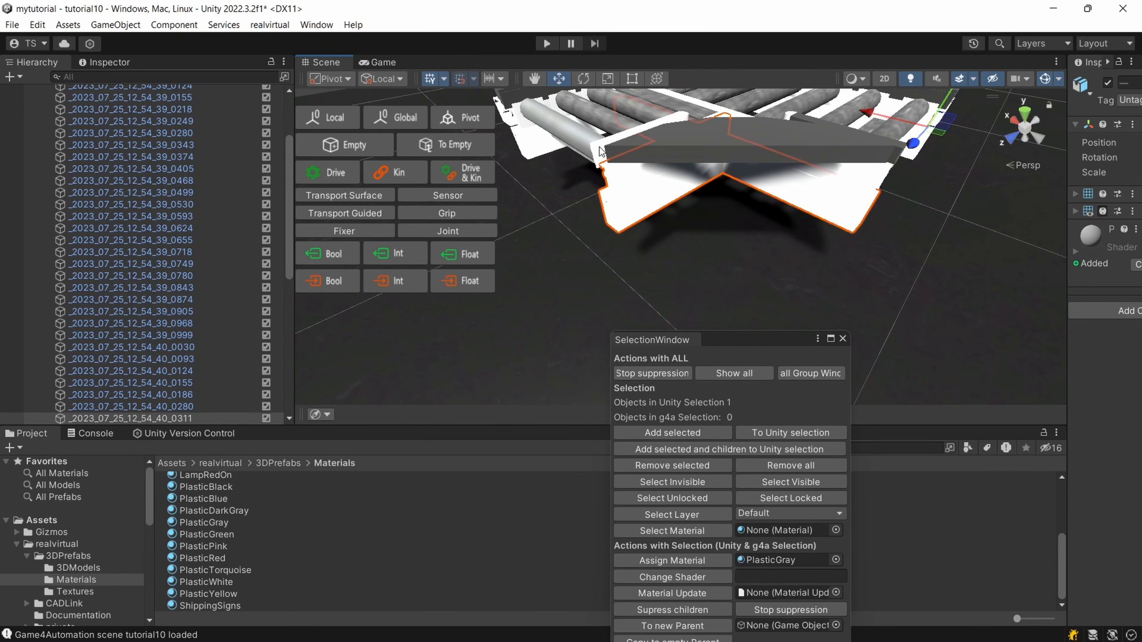
pyautogui.keyDown('shift'); pyautogui.click(601, 151); pyautogui.keyUp('shift')
pyautogui.click(672, 560)
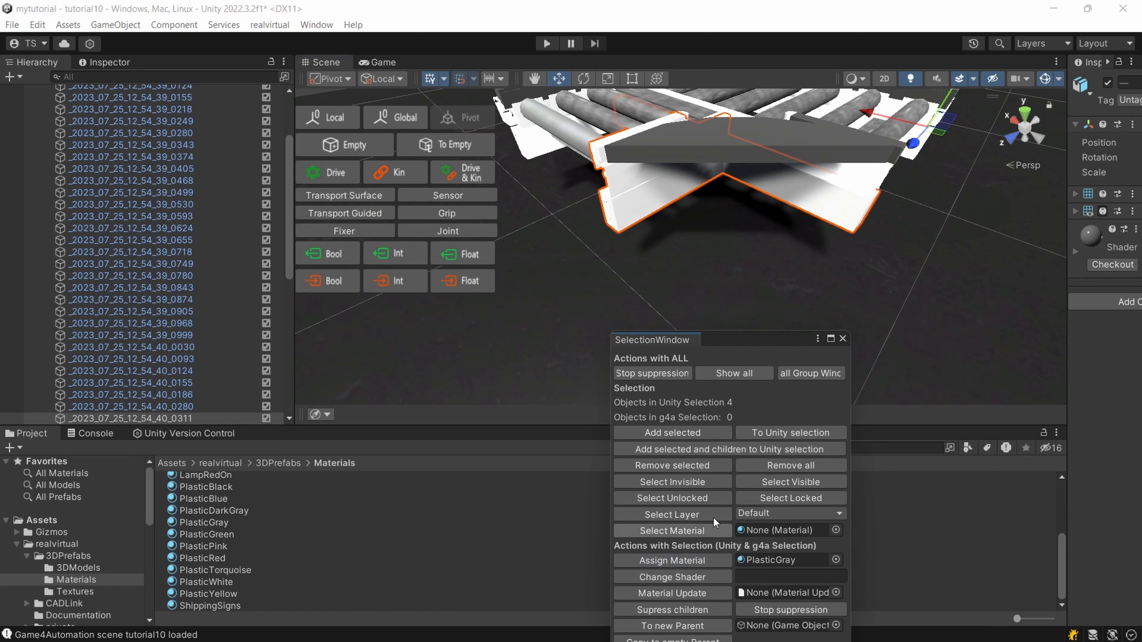
# - Assign PlasticGray to the remaining white frame plates along the outer side of the curve
pyautogui.click(882, 185)
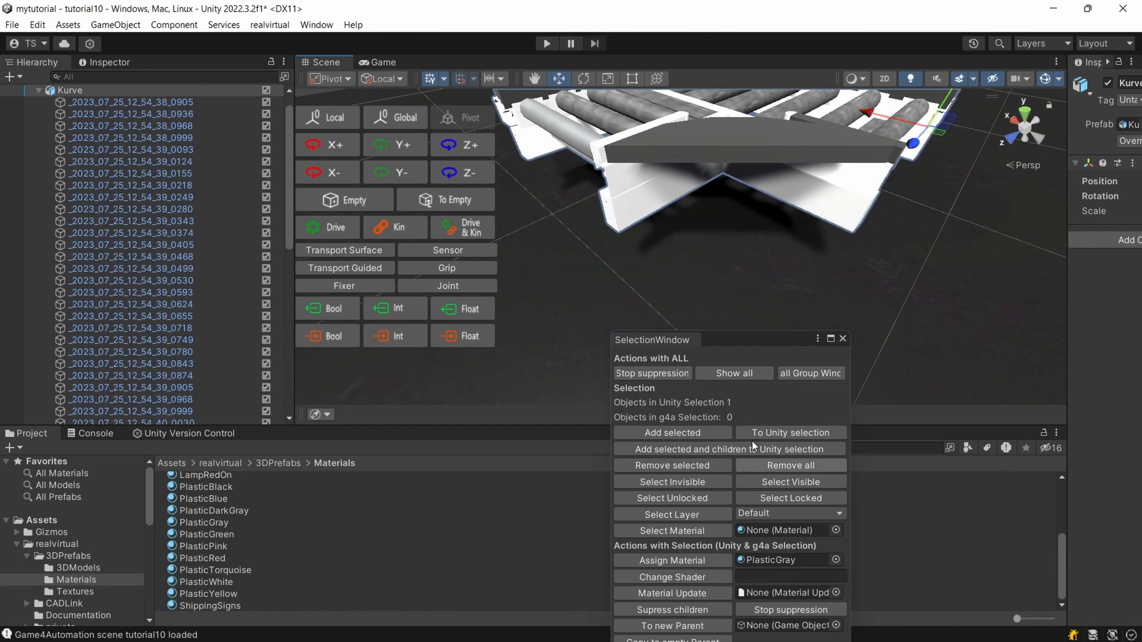
pyautogui.moveTo(771, 193); pyautogui.dragTo(791, 342, button='middle')
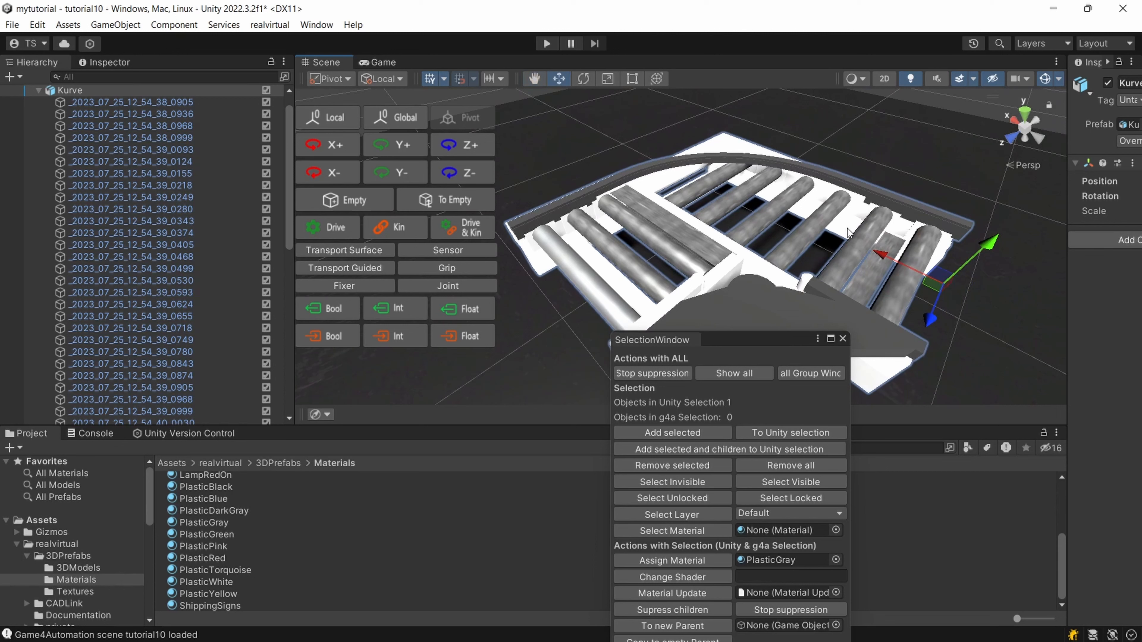
pyautogui.click(850, 207)
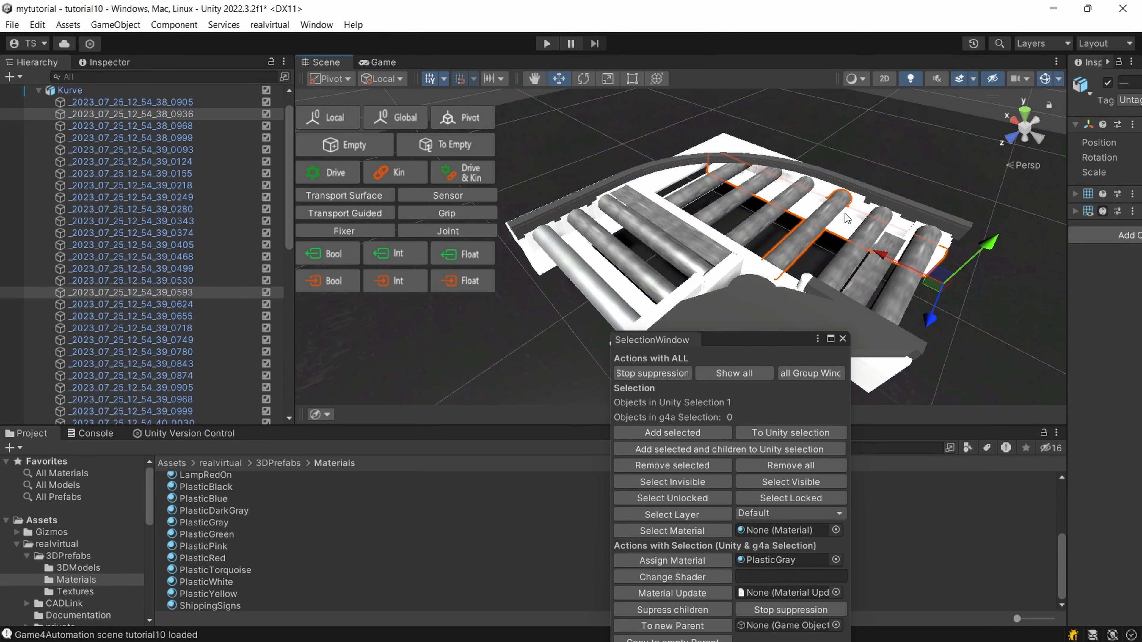
pyautogui.click(844, 214)
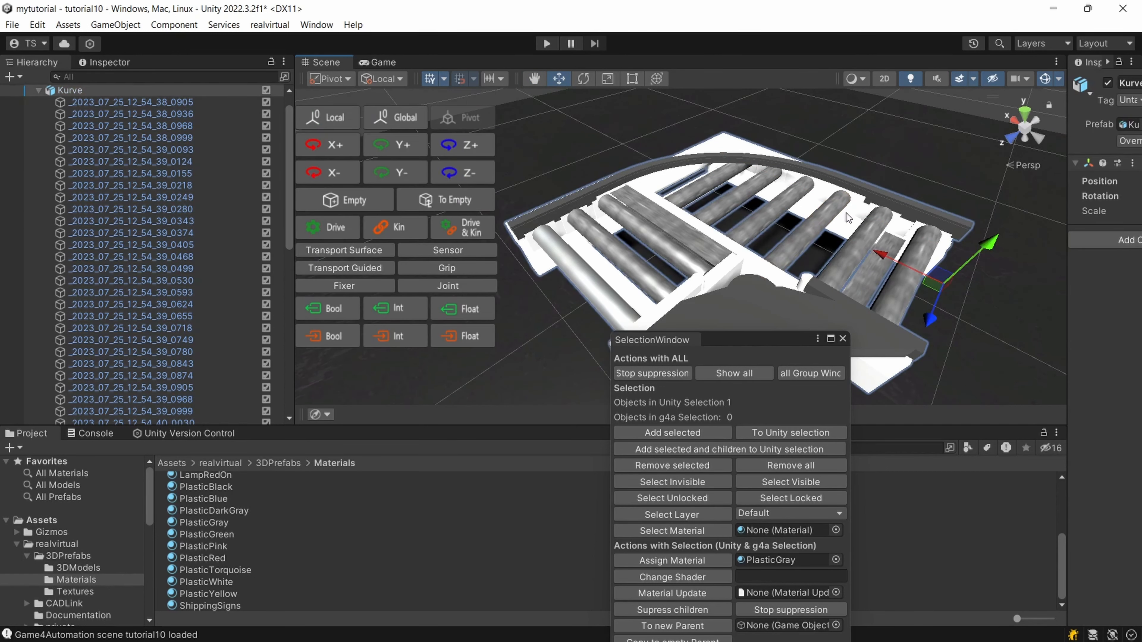
pyautogui.click(845, 213)
pyautogui.click(748, 153)
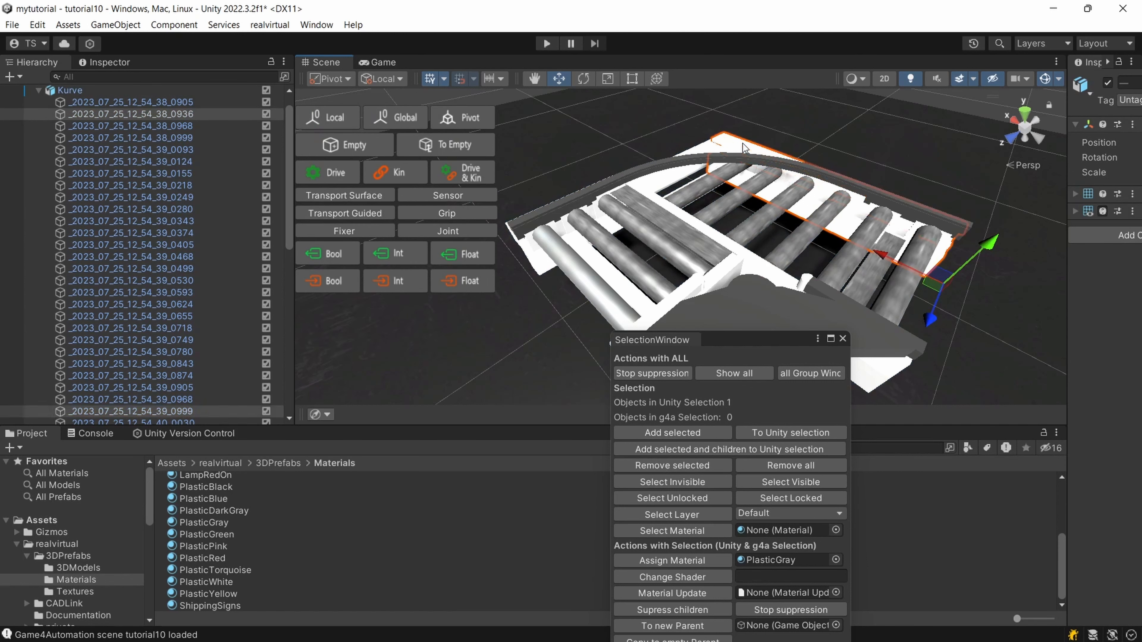
pyautogui.keyDown('ctrl'); pyautogui.click(664, 187); pyautogui.keyUp('ctrl')
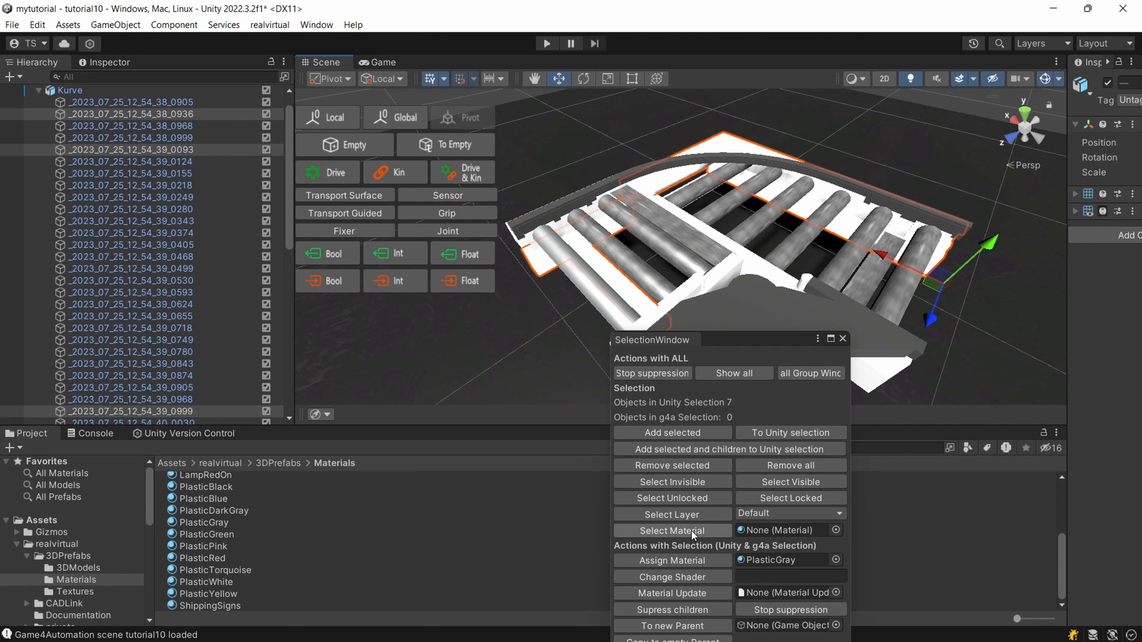
pyautogui.click(674, 564)
# - Assign PlasticGray to the flat cover plate lying between the two groups of rollers
pyautogui.keyDown('alt'); pyautogui.moveTo(549, 311); pyautogui.dragTo(548, 251); pyautogui.keyUp('alt')
pyautogui.moveTo(548, 250); pyautogui.dragTo(582, 220, button='middle')
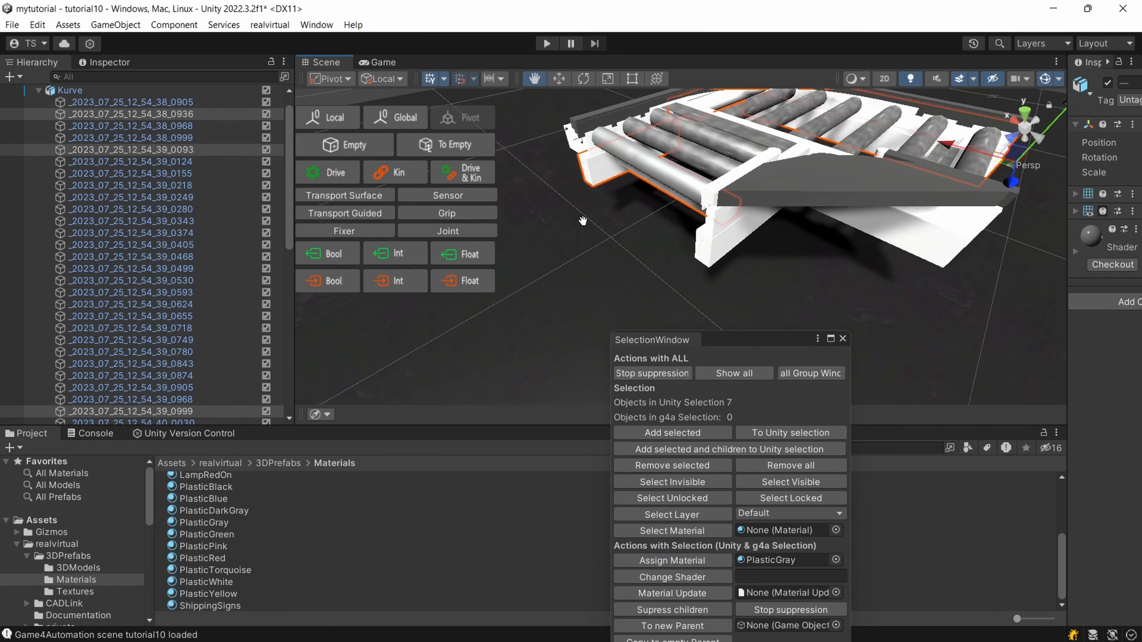
pyautogui.keyDown('alt'); pyautogui.moveTo(583, 220); pyautogui.dragTo(634, 285); pyautogui.keyUp('alt')
pyautogui.moveTo(634, 284); pyautogui.dragTo(550, 300, button='middle')
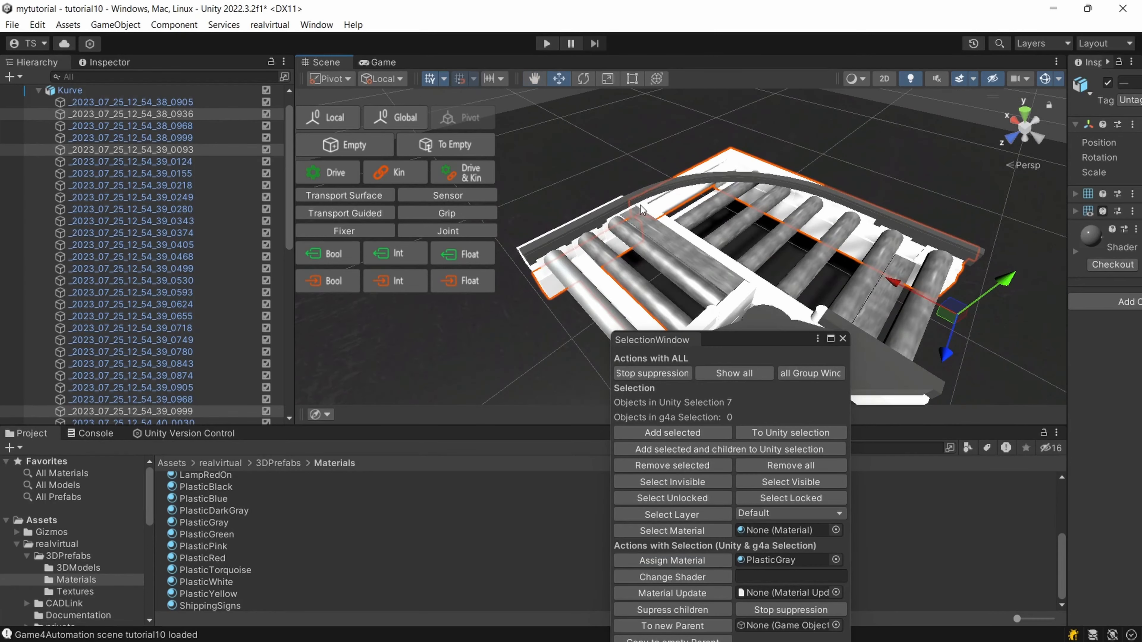
pyautogui.click(683, 250)
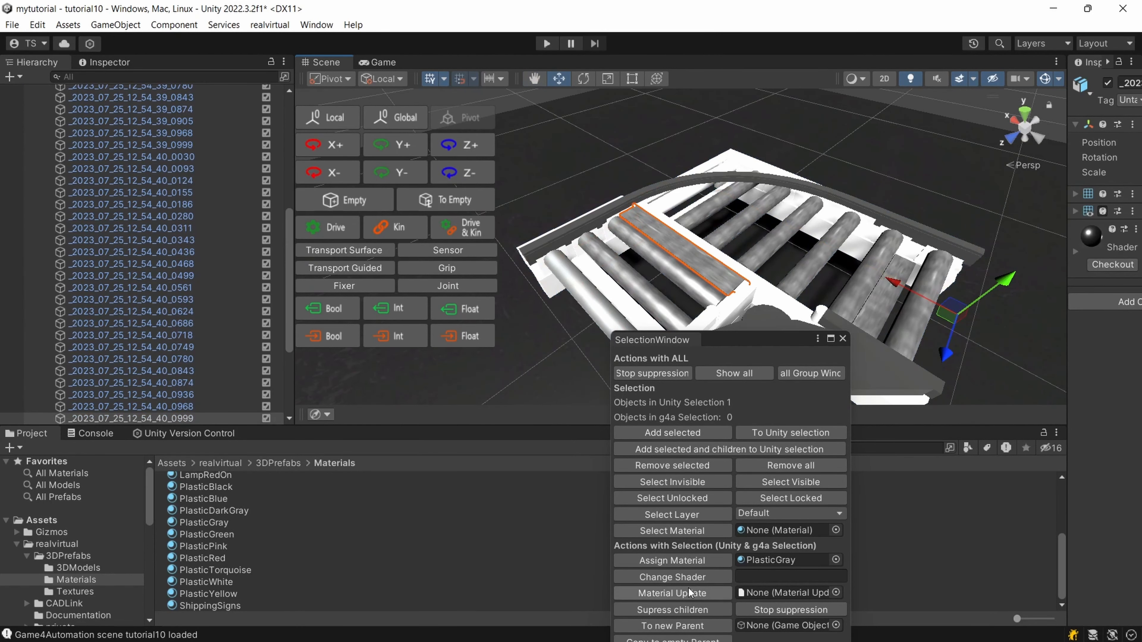
pyautogui.click(683, 564)
pyautogui.moveTo(652, 311); pyautogui.dragTo(665, 186, button='middle')
pyautogui.moveTo(665, 187); pyautogui.dragTo(710, 230, button='right')
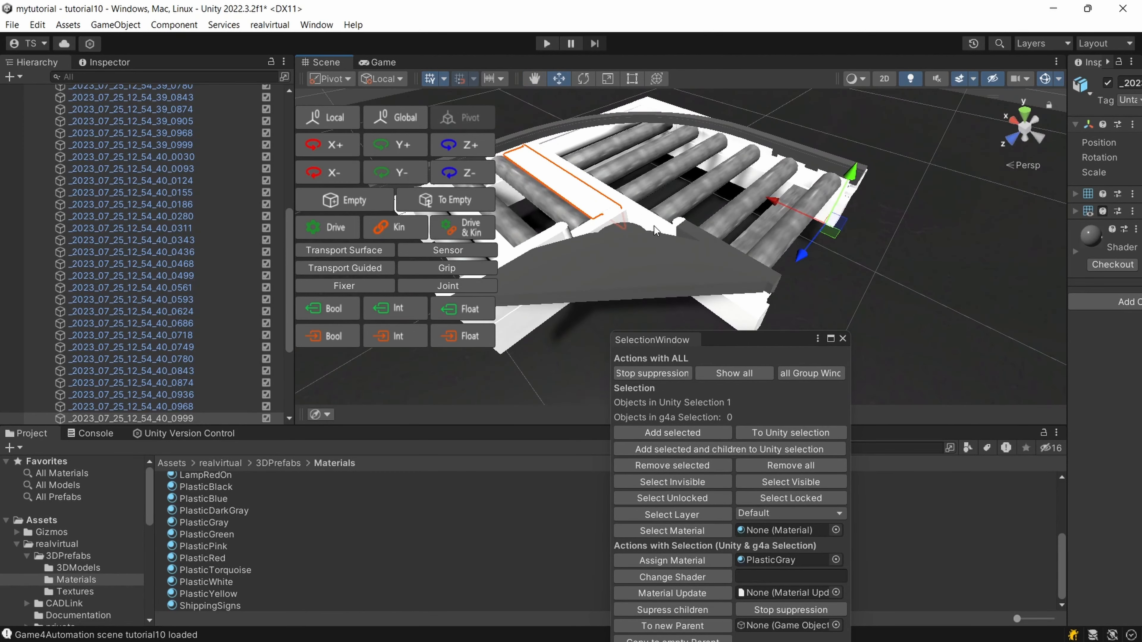
pyautogui.moveTo(608, 288); pyautogui.dragTo(661, 288, button='middle')
pyautogui.scroll(5, 661, 288)
pyautogui.scroll(-5, 661, 288)
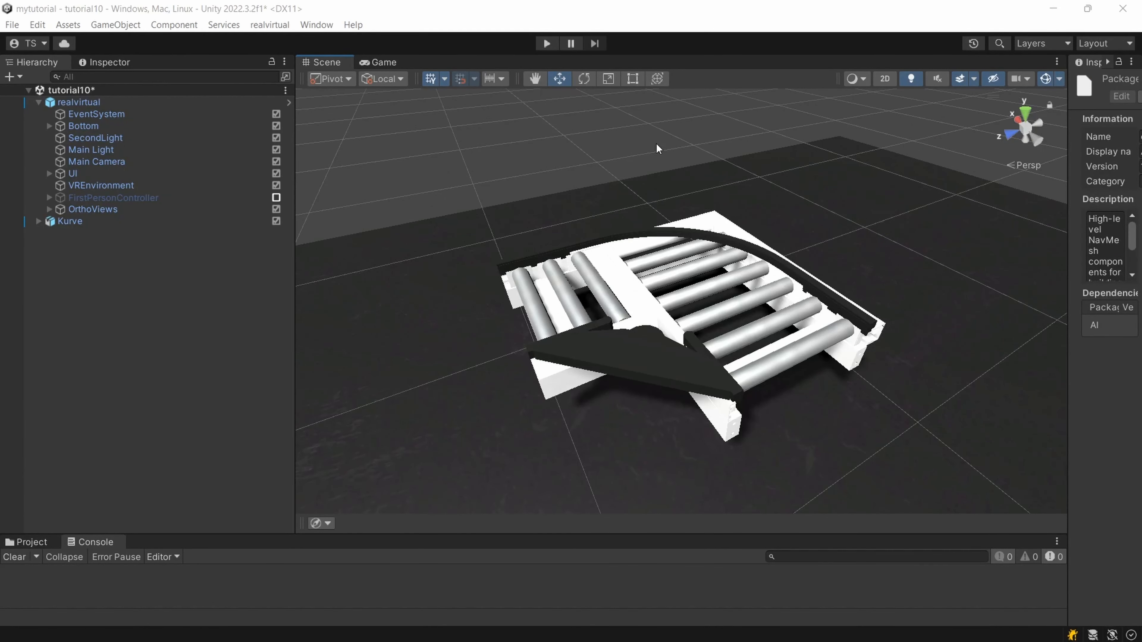
# - Run the scene in play mode, examine the curve conveyor up close, and stop the simulation
pyautogui.click(547, 44)
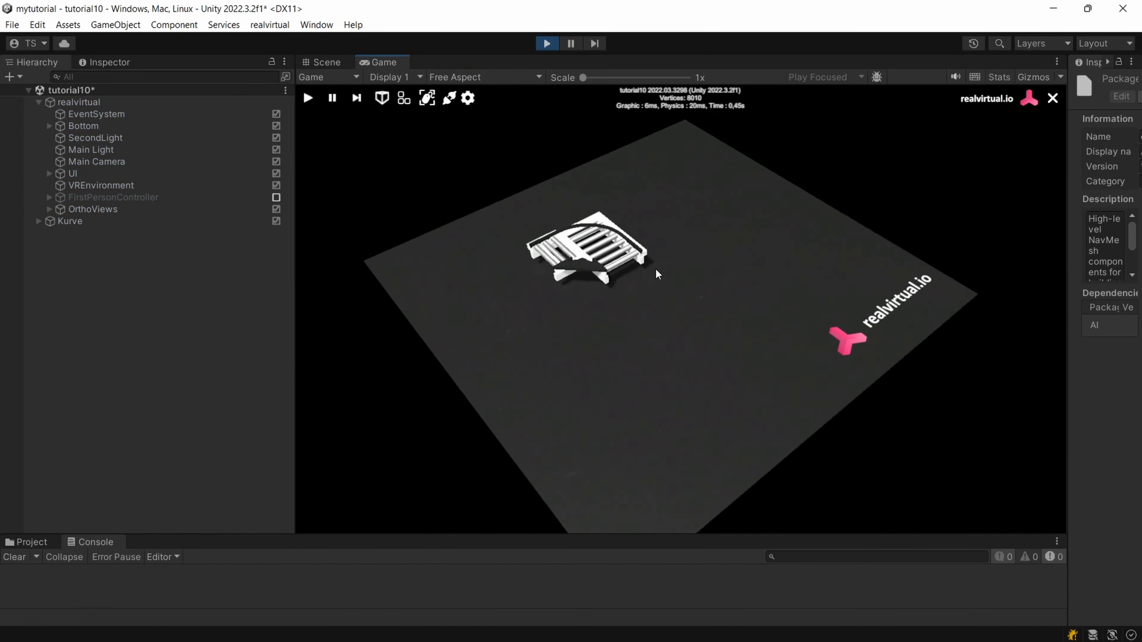
pyautogui.moveTo(654, 268); pyautogui.dragTo(754, 487, button='right')
pyautogui.scroll(5, 591, 425)
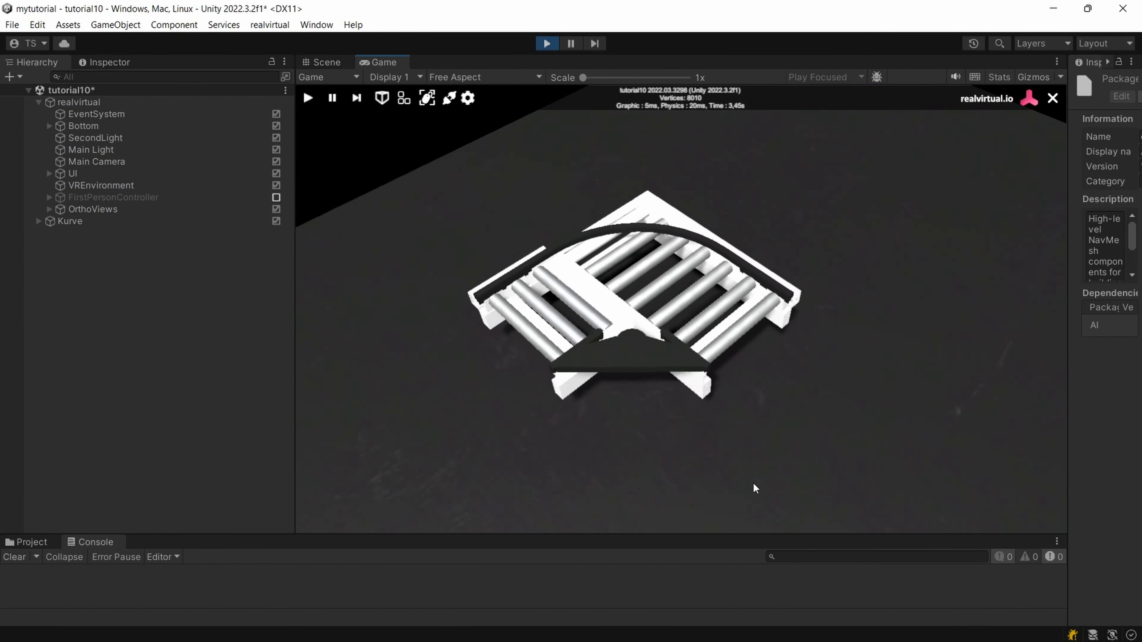
pyautogui.click(548, 44)
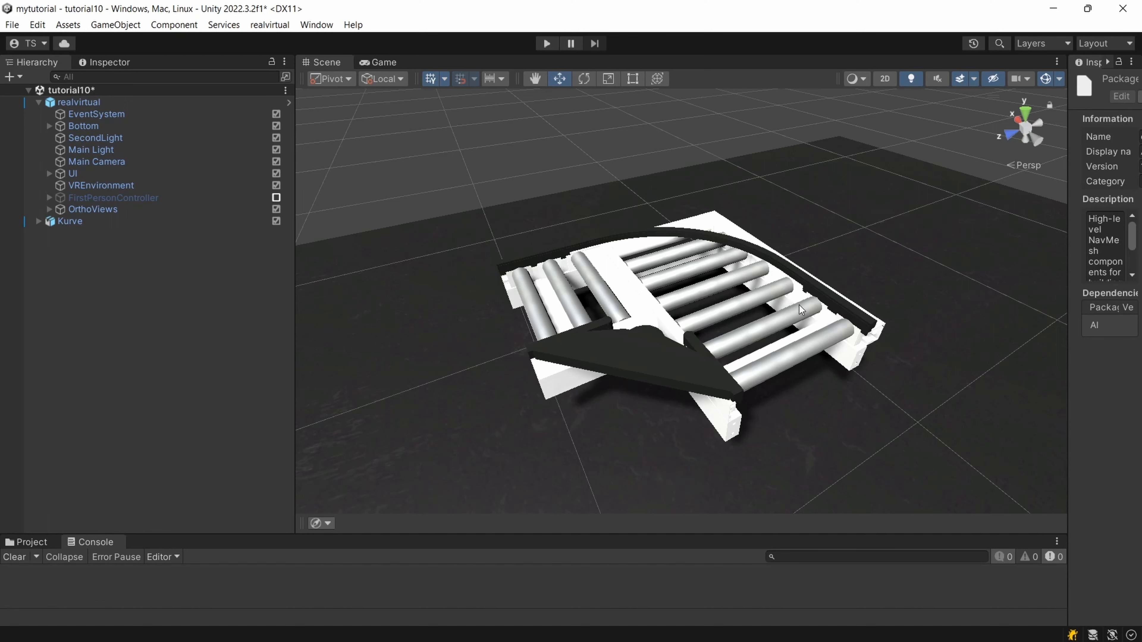
pyautogui.moveTo(814, 424); pyautogui.dragTo(790, 266, button='middle')
pyautogui.scroll(-3, 824, 390)
pyautogui.scroll(-2, 790, 265)
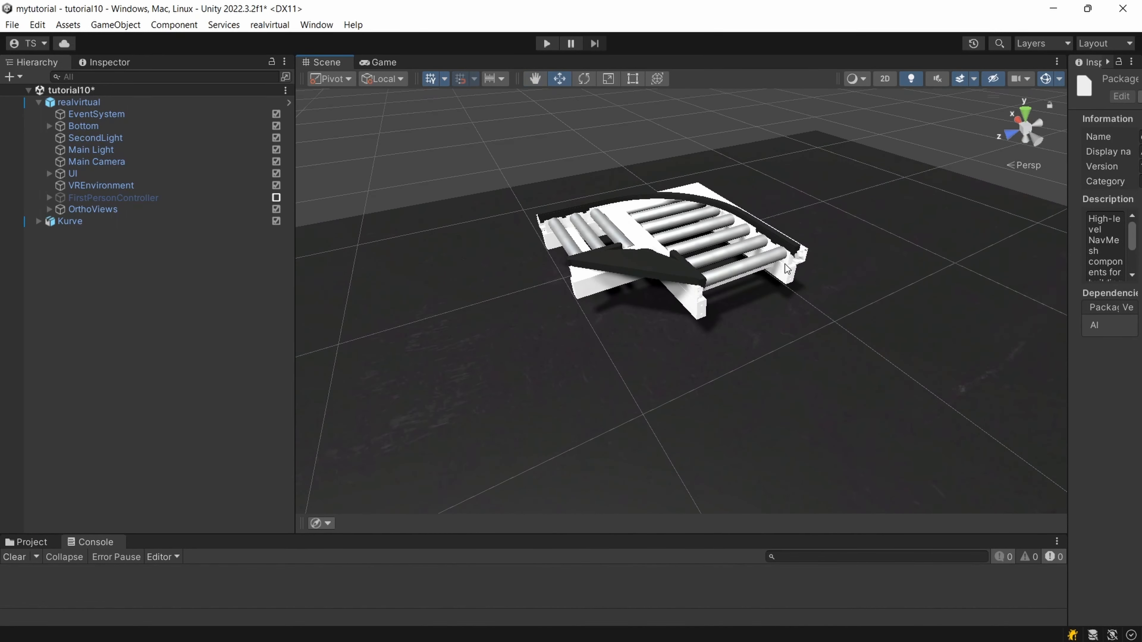
pyautogui.moveTo(793, 270); pyautogui.dragTo(815, 337, button='right')
pyautogui.moveTo(815, 337); pyautogui.dragTo(857, 469, button='middle')
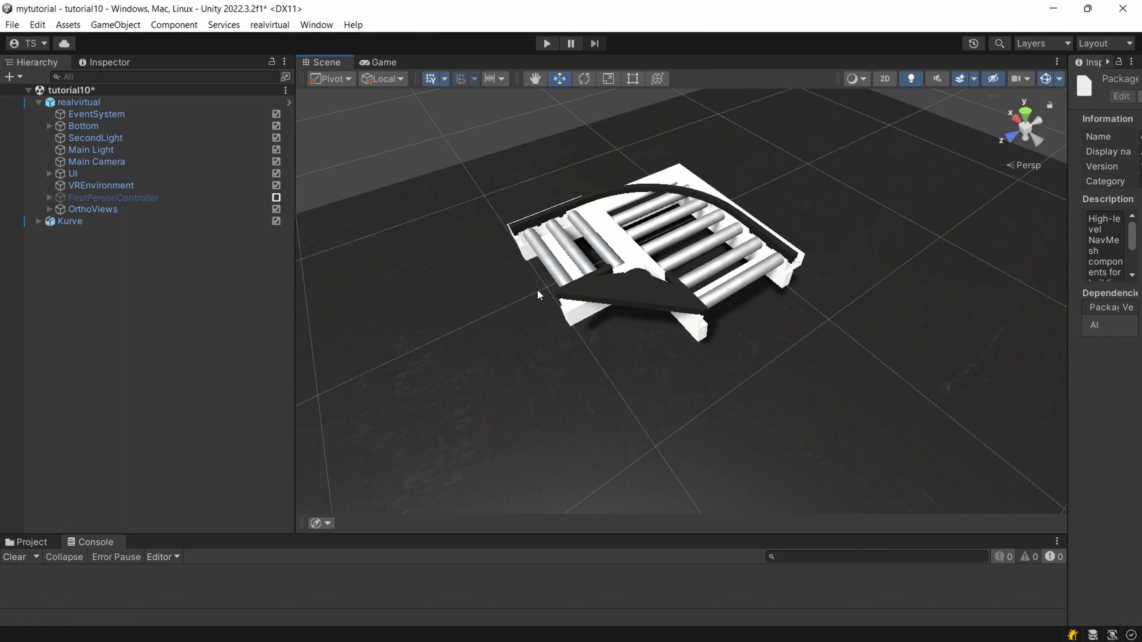
# - Add an empty child object under Kurve and turn it into a guided transport
pyautogui.click(101, 222)
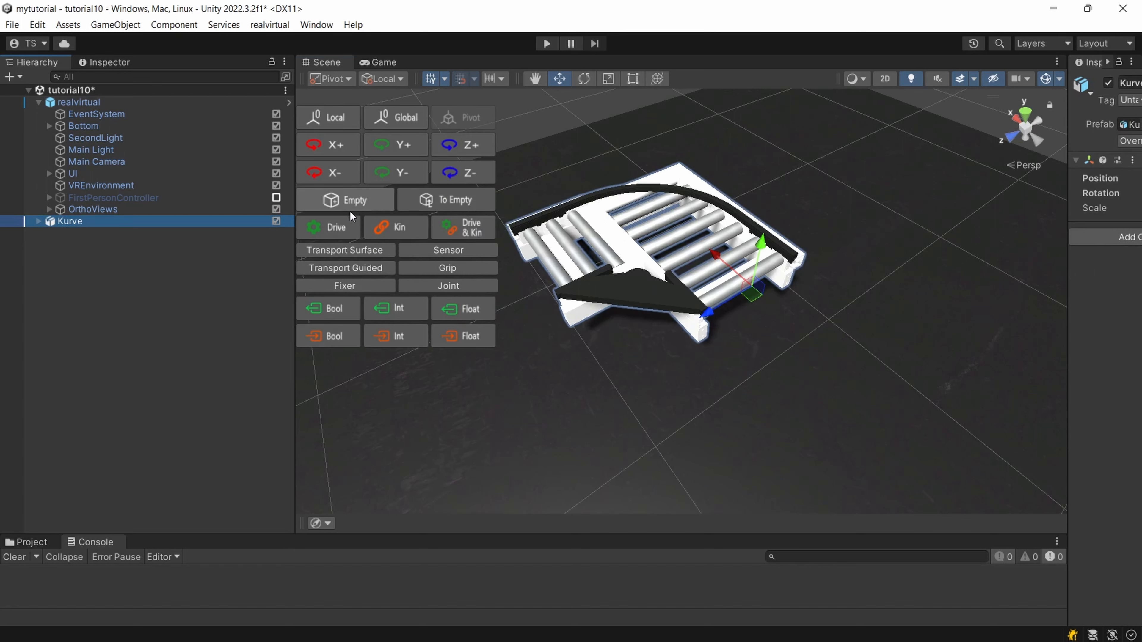
pyautogui.click(350, 202)
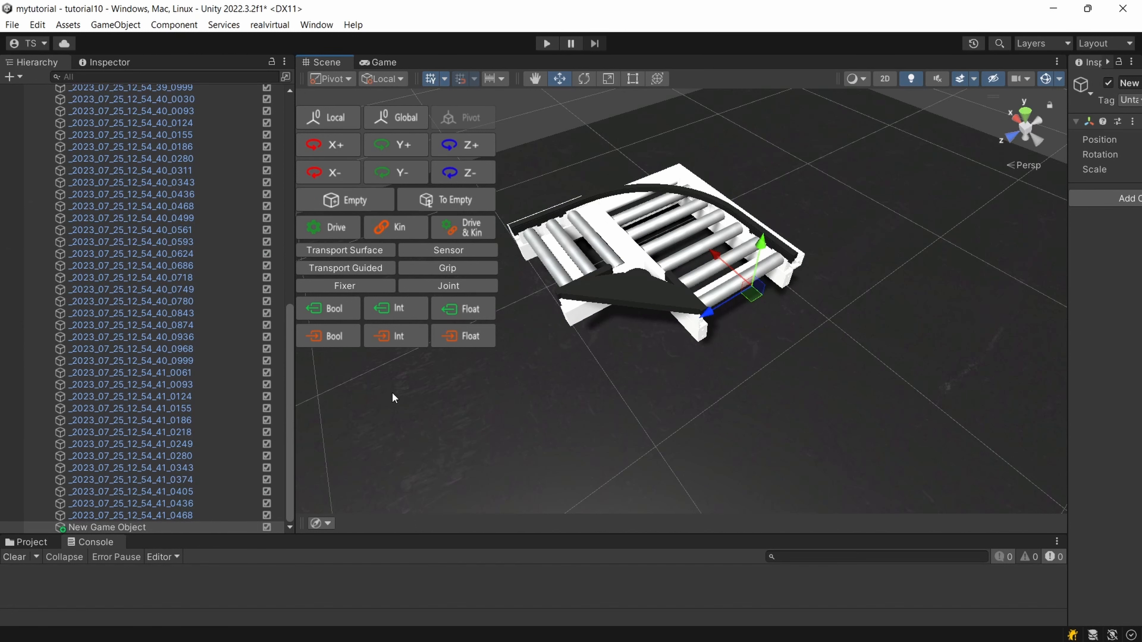
pyautogui.click(347, 271)
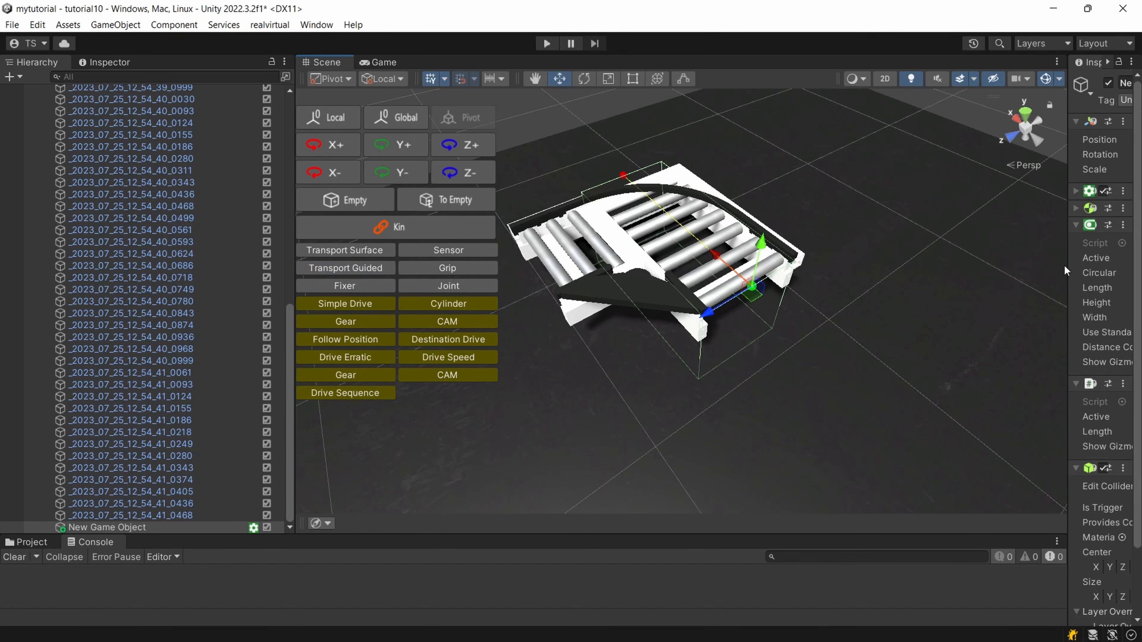
pyautogui.moveTo(1066, 266); pyautogui.dragTo(853, 293)
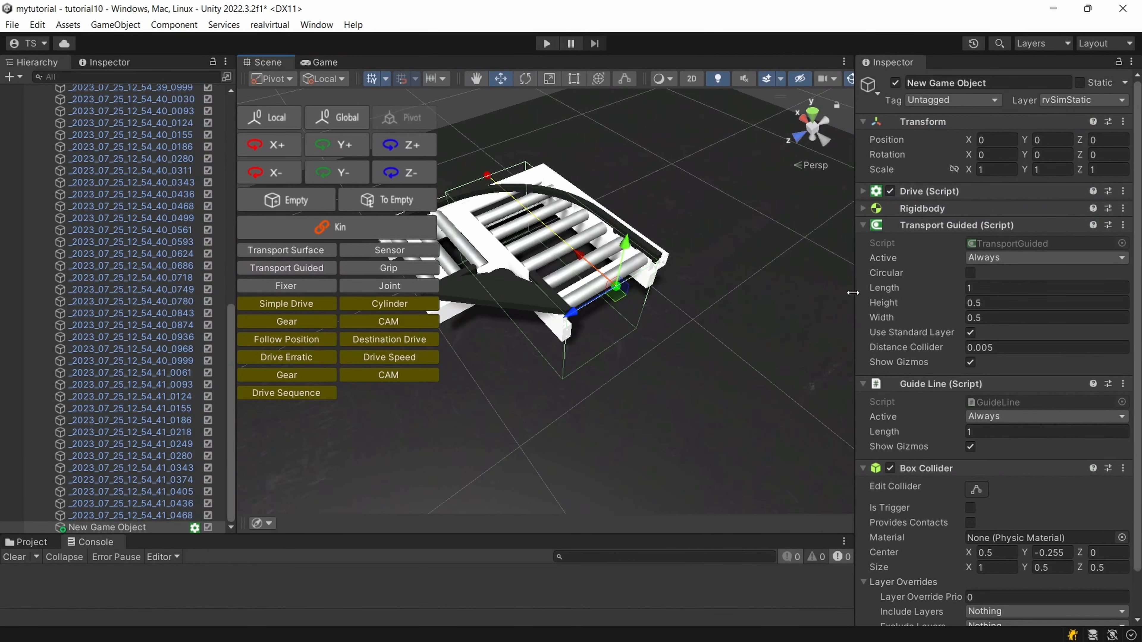
# - Move the guided transport object clear of the curve model, to about X -0.55 and Z -0.712
pyautogui.moveTo(659, 311); pyautogui.dragTo(637, 308, button='right')
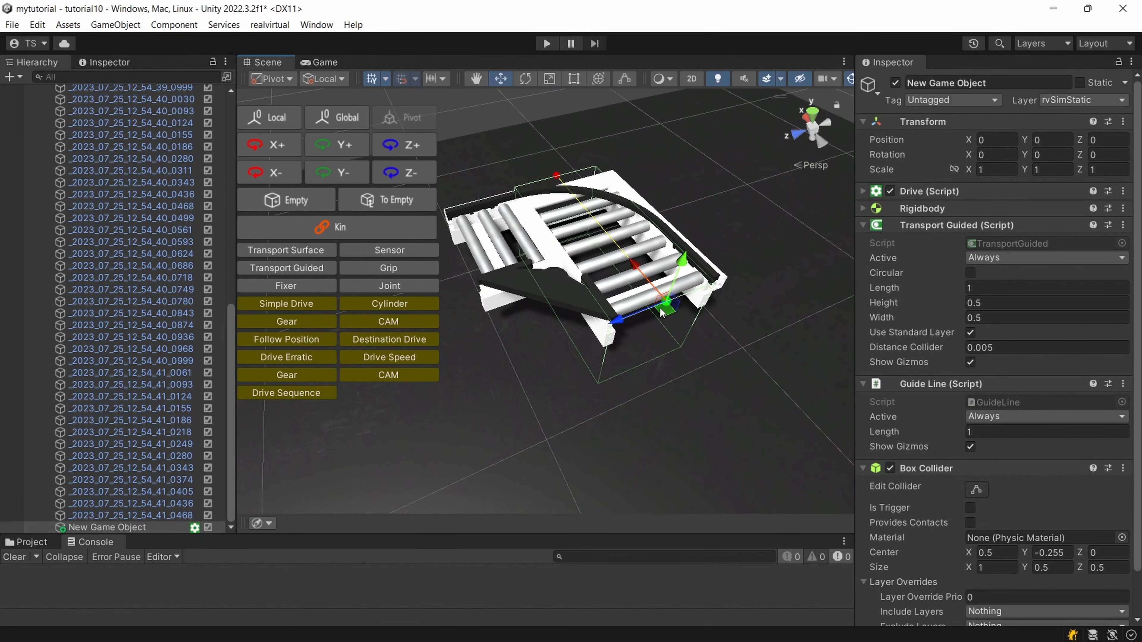
pyautogui.moveTo(638, 274); pyautogui.dragTo(796, 355)
pyautogui.moveTo(763, 376); pyautogui.dragTo(625, 393, button='right')
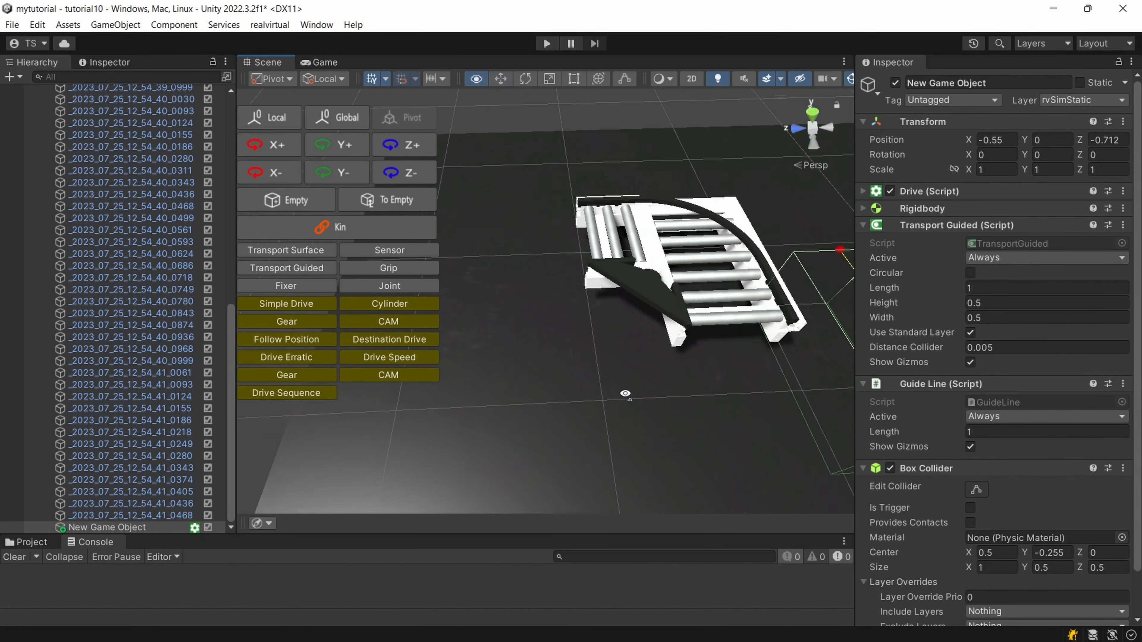
pyautogui.moveTo(624, 393); pyautogui.dragTo(270, 286, button='middle')
pyautogui.moveTo(774, 282); pyautogui.dragTo(665, 243, button='right')
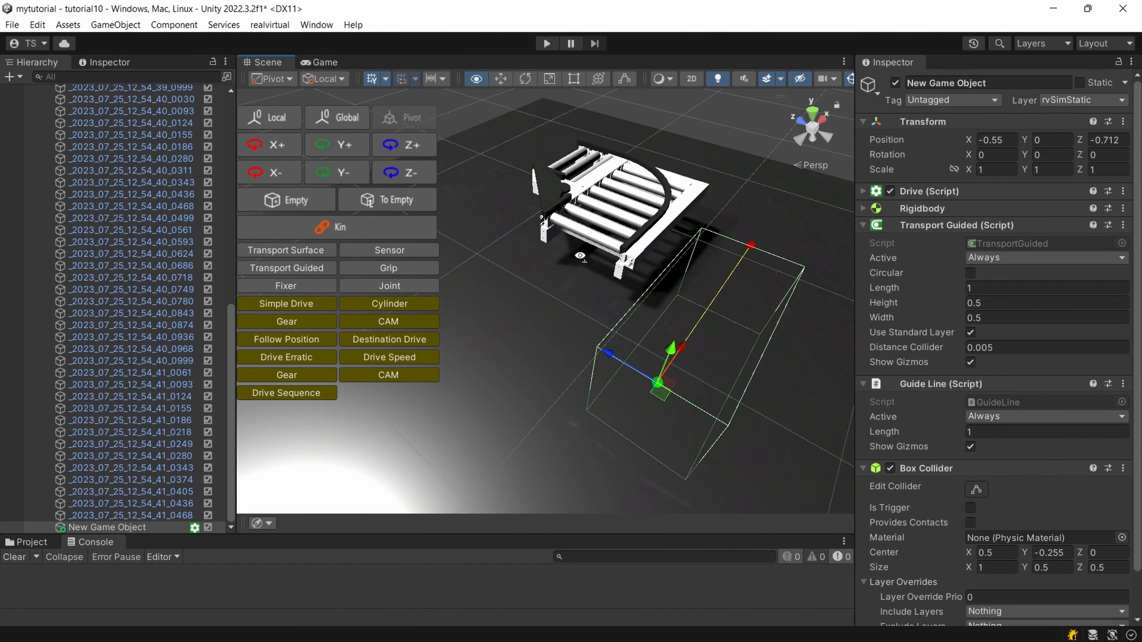
pyautogui.moveTo(665, 243); pyautogui.dragTo(546, 185, button='middle')
pyautogui.moveTo(791, 322); pyautogui.dragTo(701, 278, button='right')
pyautogui.moveTo(701, 279); pyautogui.dragTo(616, 187, button='middle')
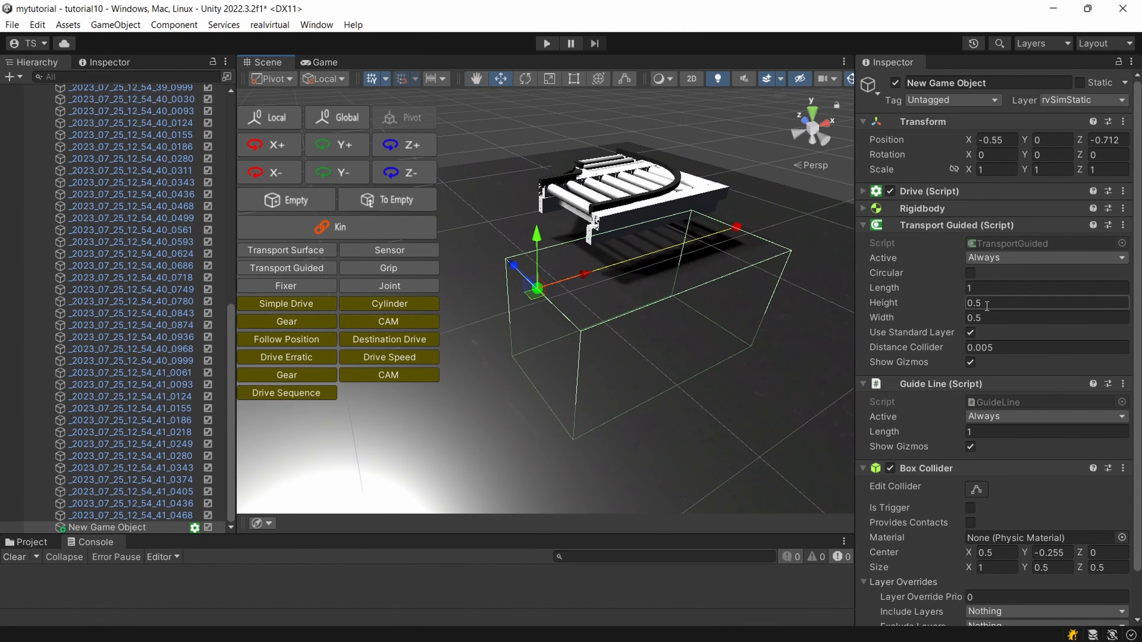
# - Set the guided transport's height to 0.3 and its length to 0.99
pyautogui.moveTo(961, 299)
pyautogui.mouseDown()
pyautogui.moveTo(944, 296)
pyautogui.moveTo(954, 299)
pyautogui.mouseUp()
pyautogui.moveTo(829, 339); pyautogui.dragTo(736, 316, button='right')
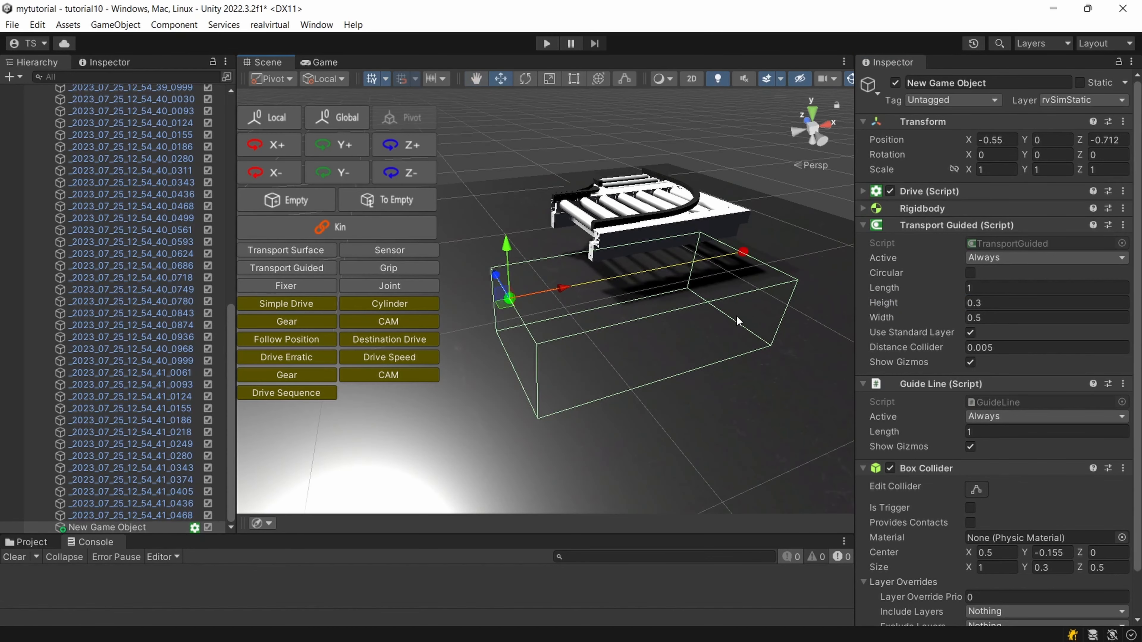
pyautogui.moveTo(960, 287)
pyautogui.mouseDown()
pyautogui.moveTo(1005, 285)
pyautogui.moveTo(951, 288)
pyautogui.moveTo(986, 289)
pyautogui.moveTo(960, 291)
pyautogui.moveTo(969, 290)
pyautogui.mouseUp()
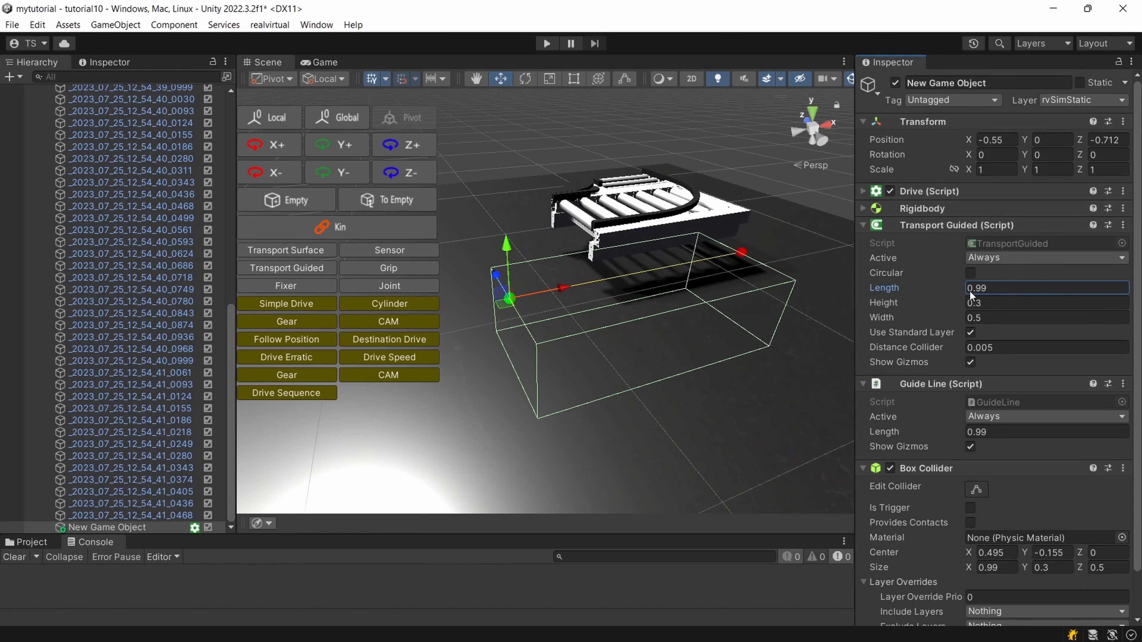
# - Switch the guided transport to circular, examine its radius and angle settings, and return it to straight
pyautogui.click(971, 272)
pyautogui.scroll(-3, 971, 202)
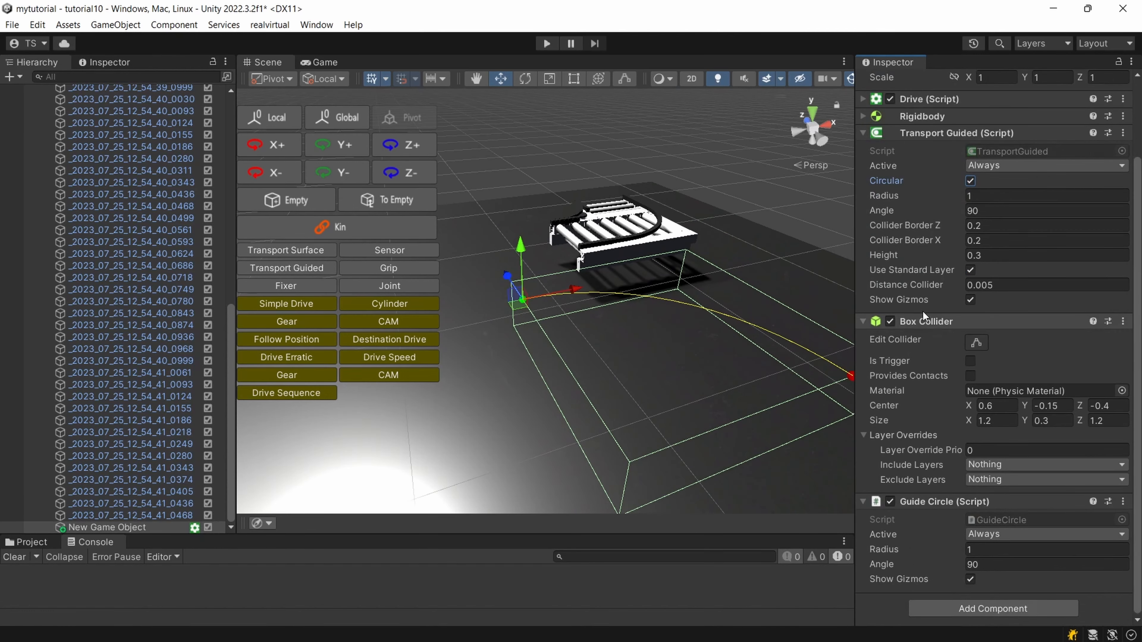
pyautogui.click(970, 182)
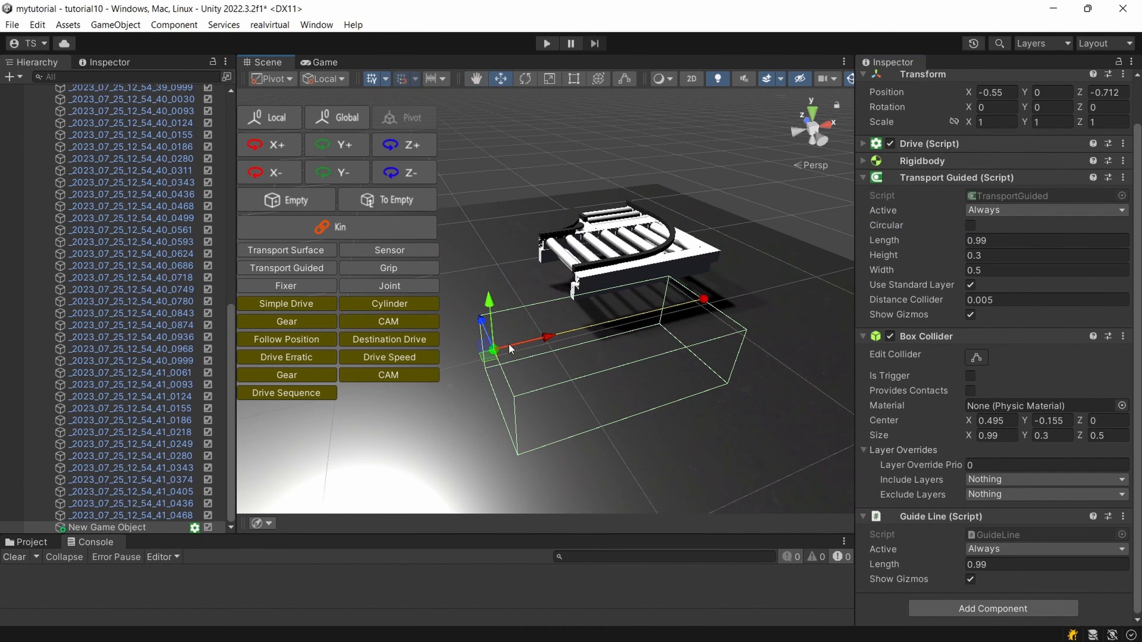
# - Examine the straight guide line and its surrounding collider box from several angles, with the Box Collider settings collapsed
pyautogui.moveTo(644, 347); pyautogui.dragTo(655, 319, button='right')
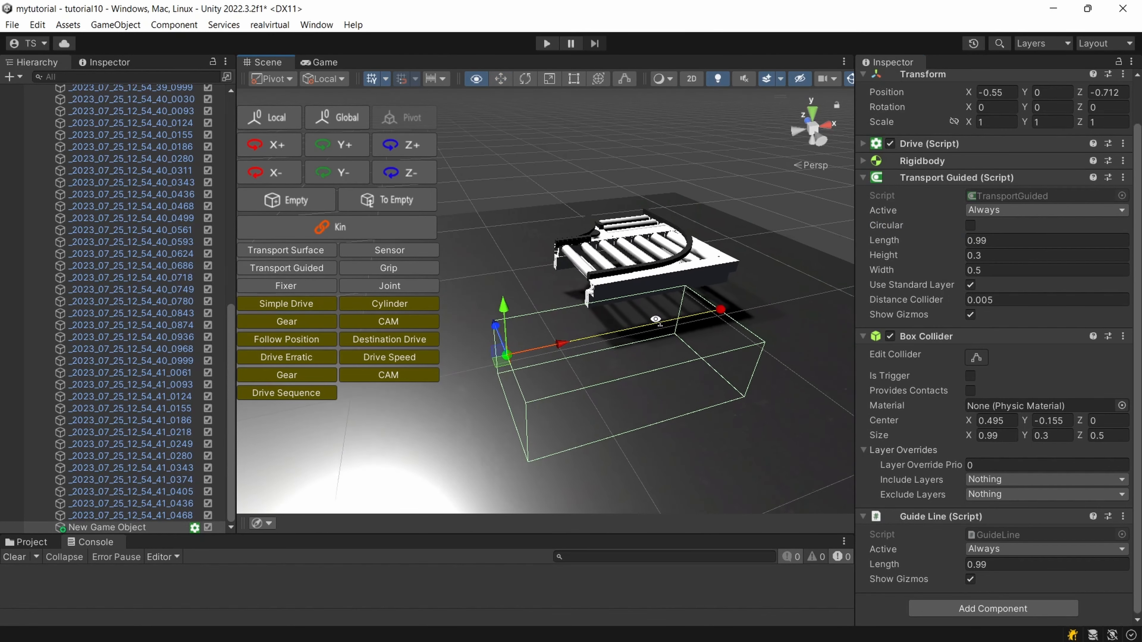
pyautogui.scroll(-1, 716, 320)
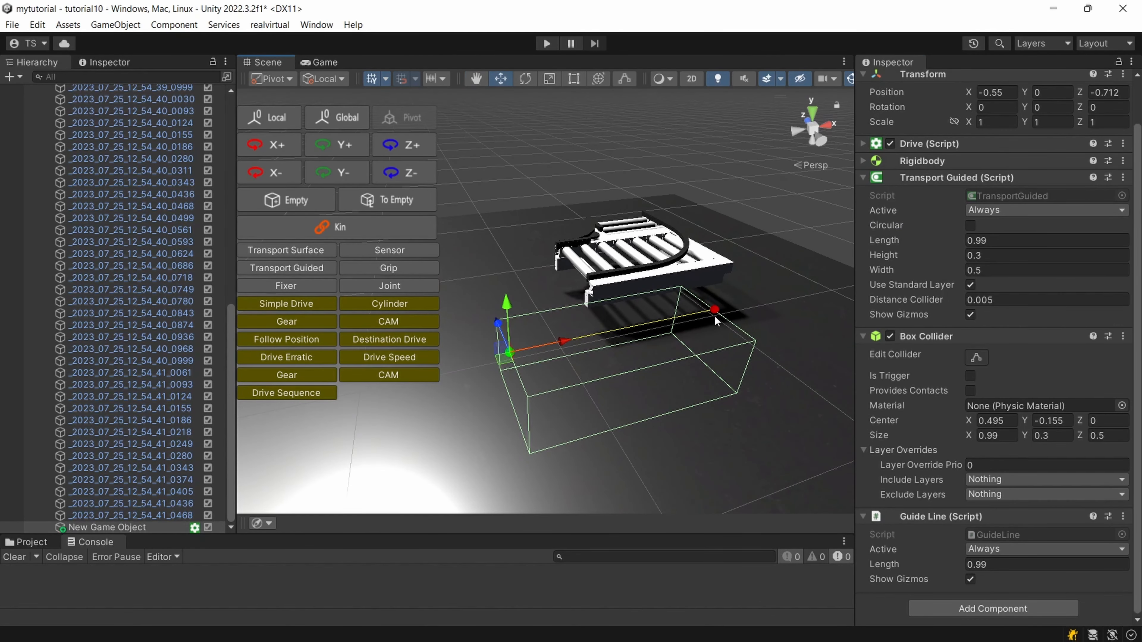
pyautogui.click(863, 336)
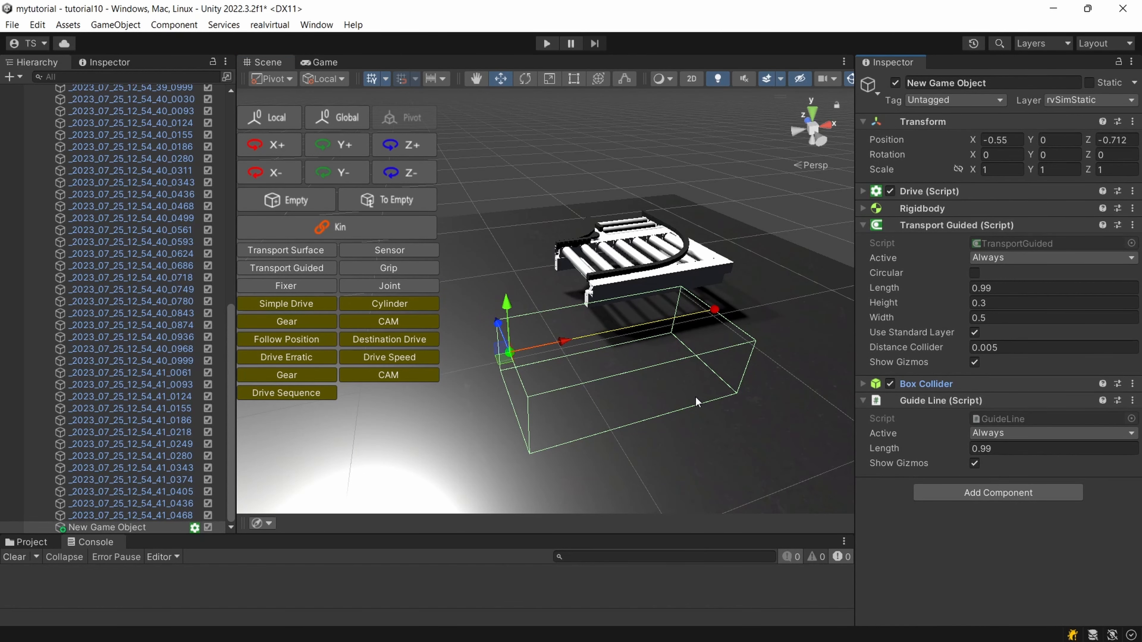
pyautogui.scroll(1, 690, 396)
pyautogui.moveTo(697, 387); pyautogui.dragTo(702, 359, button='right')
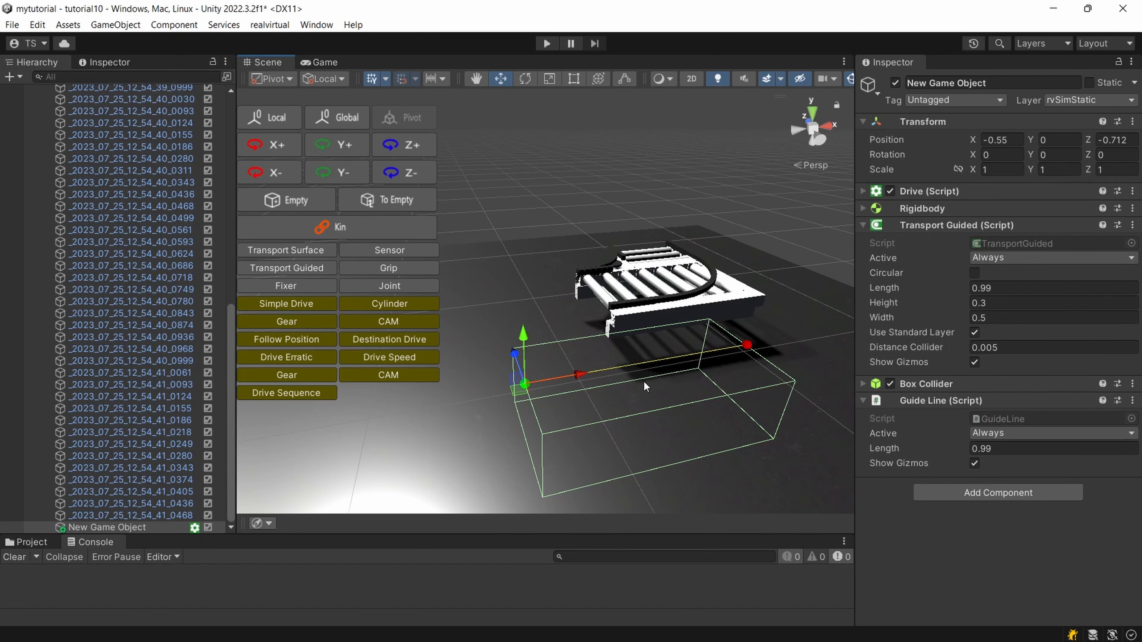
pyautogui.moveTo(638, 387)
pyautogui.keyDown('alt'); pyautogui.mouseDown()
pyautogui.moveTo(695, 473)
pyautogui.moveTo(640, 394)
pyautogui.mouseUp(); pyautogui.keyUp('alt')
pyautogui.scroll(-4, 640, 394)
pyautogui.moveTo(640, 394)
pyautogui.mouseDown(button='right')
pyautogui.moveTo(573, 393)
pyautogui.moveTo(635, 403)
pyautogui.mouseUp(button='right')
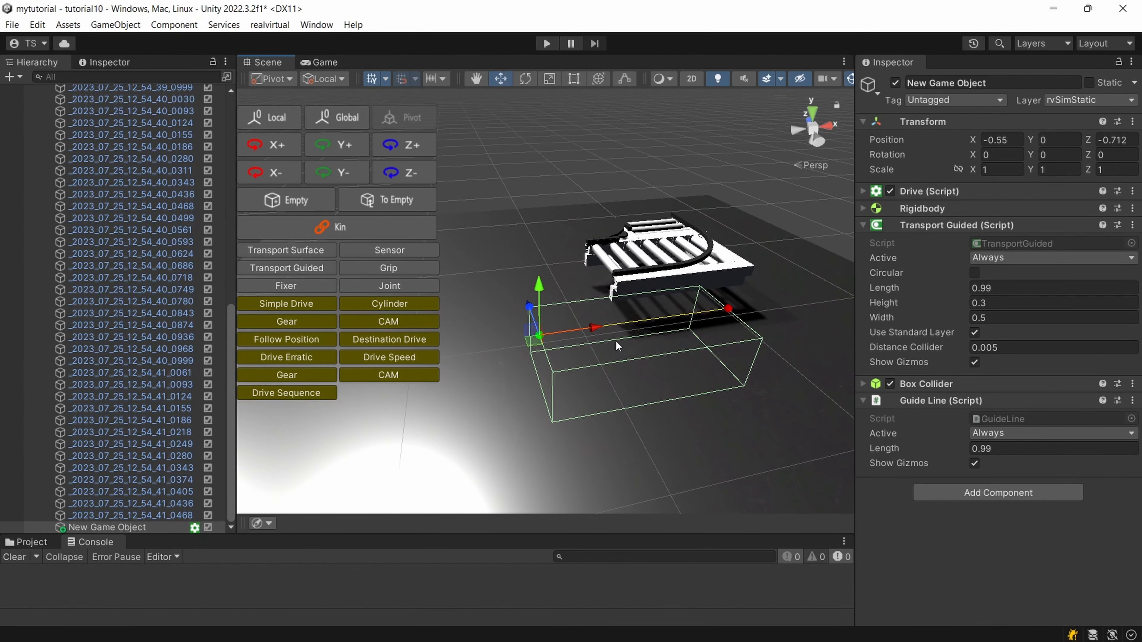
pyautogui.moveTo(707, 286); pyautogui.dragTo(668, 282, button='right')
pyautogui.scroll(-1, 657, 339)
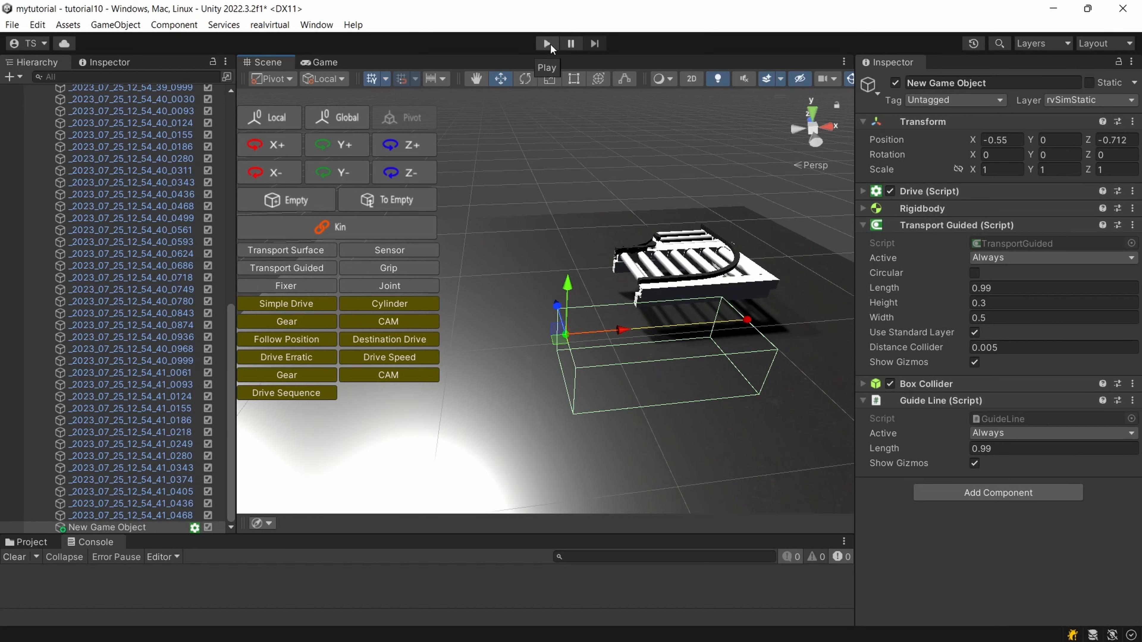
pyautogui.scroll(1, 685, 330)
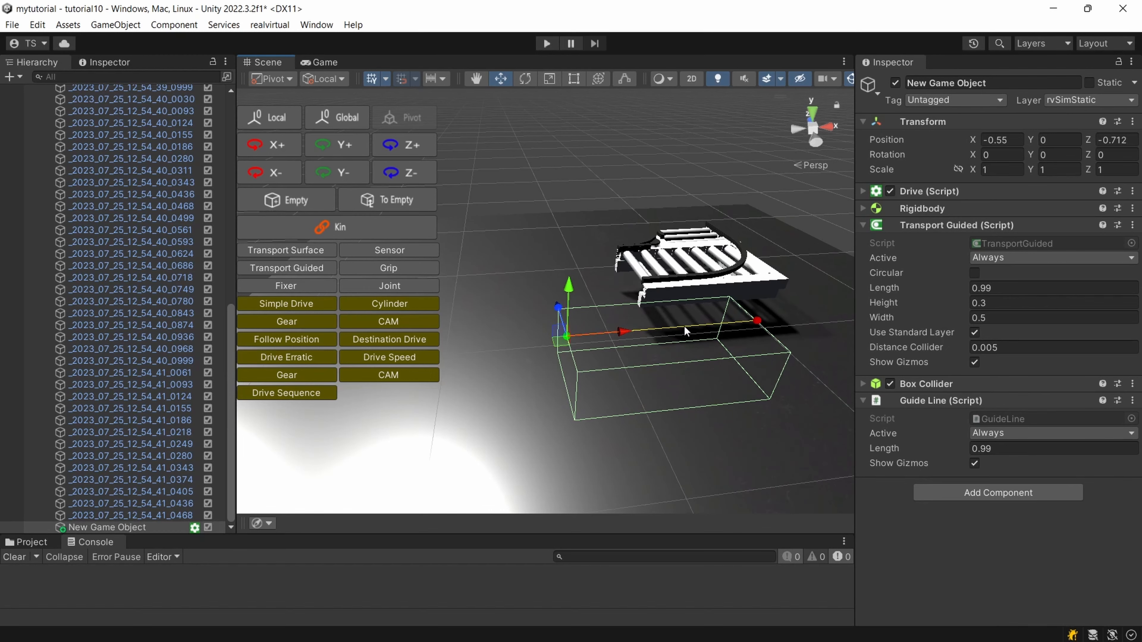
pyautogui.moveTo(674, 331); pyautogui.dragTo(719, 319, button='right')
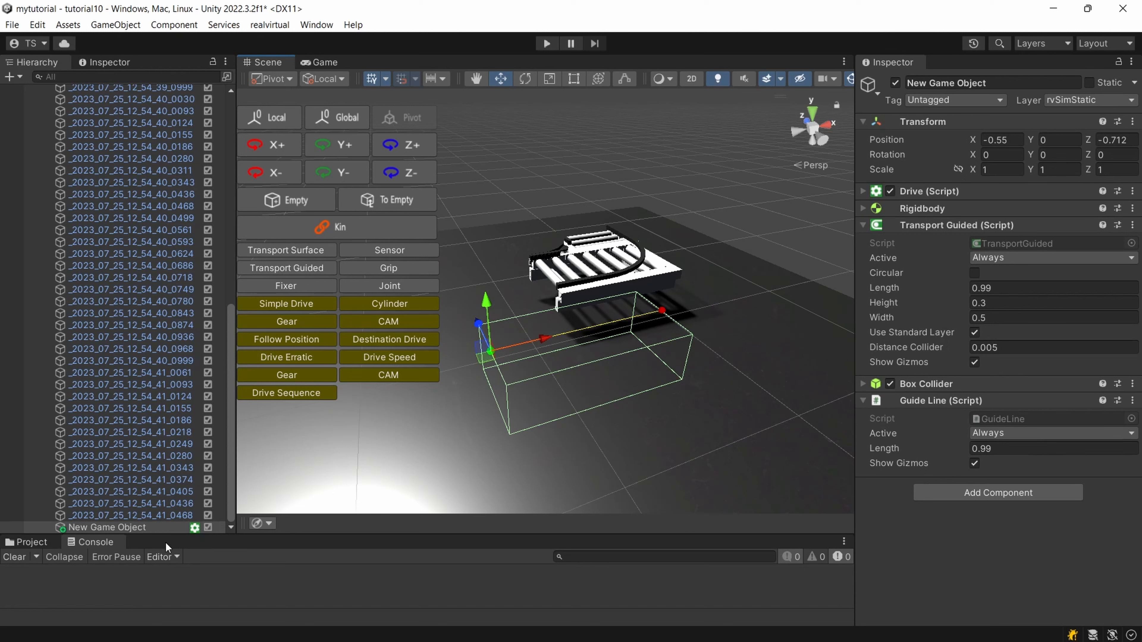
# - Place the WT workpiece carrier model from the Tutorial/cad folder in the scene beside the guided transport
pyautogui.click(31, 542)
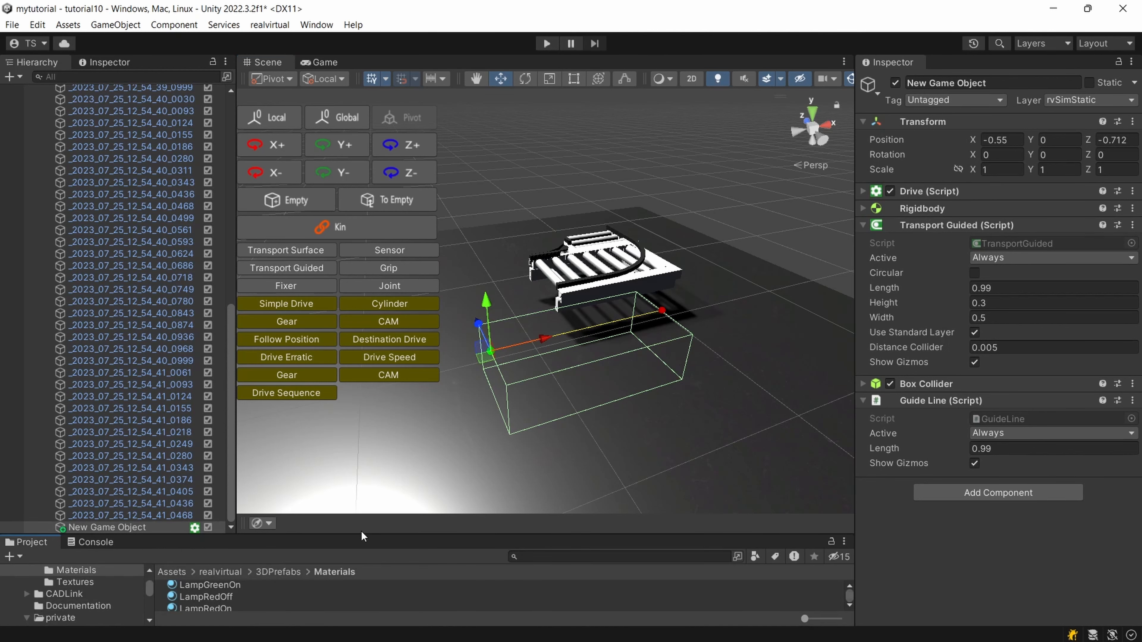
pyautogui.moveTo(362, 536); pyautogui.dragTo(362, 354)
pyautogui.scroll(-6, 124, 554)
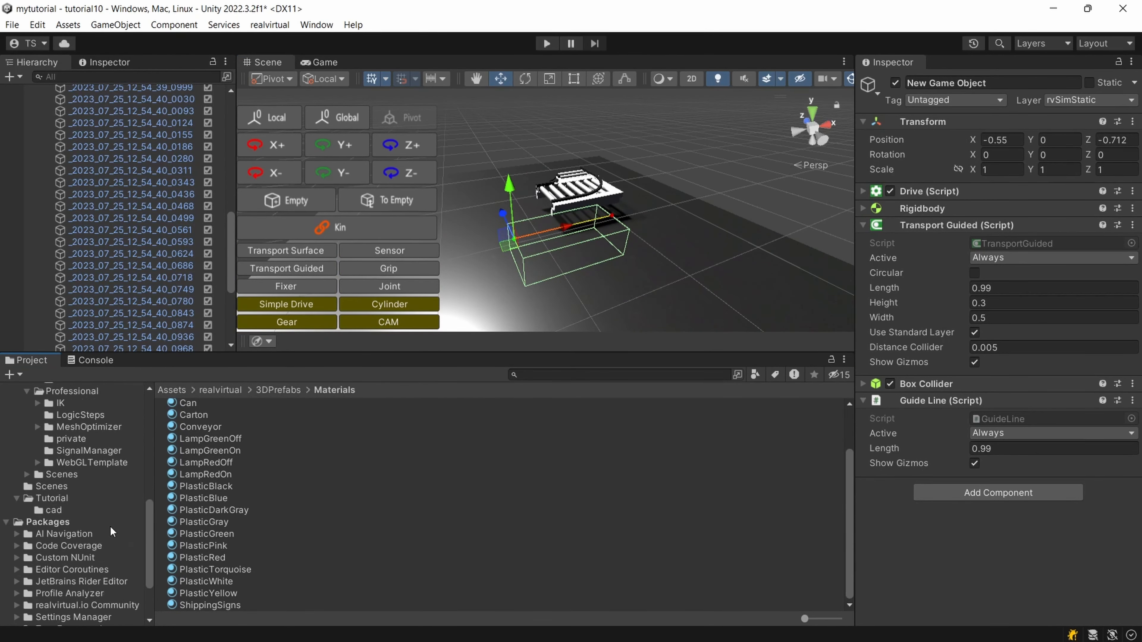
pyautogui.scroll(5, 124, 554)
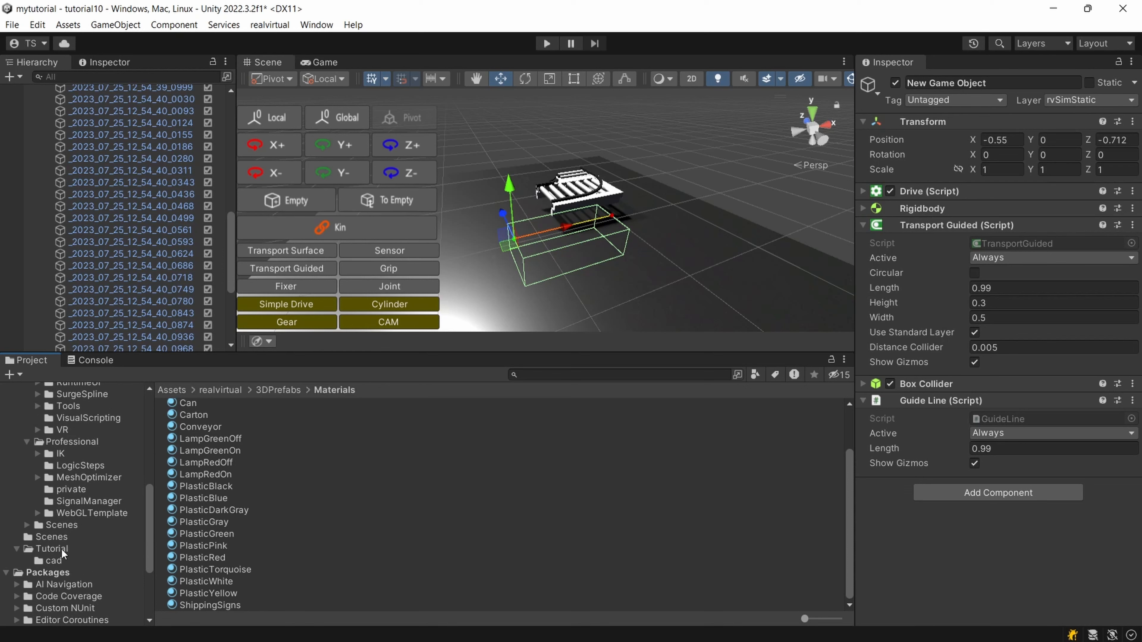
pyautogui.click(64, 550)
pyautogui.click(57, 561)
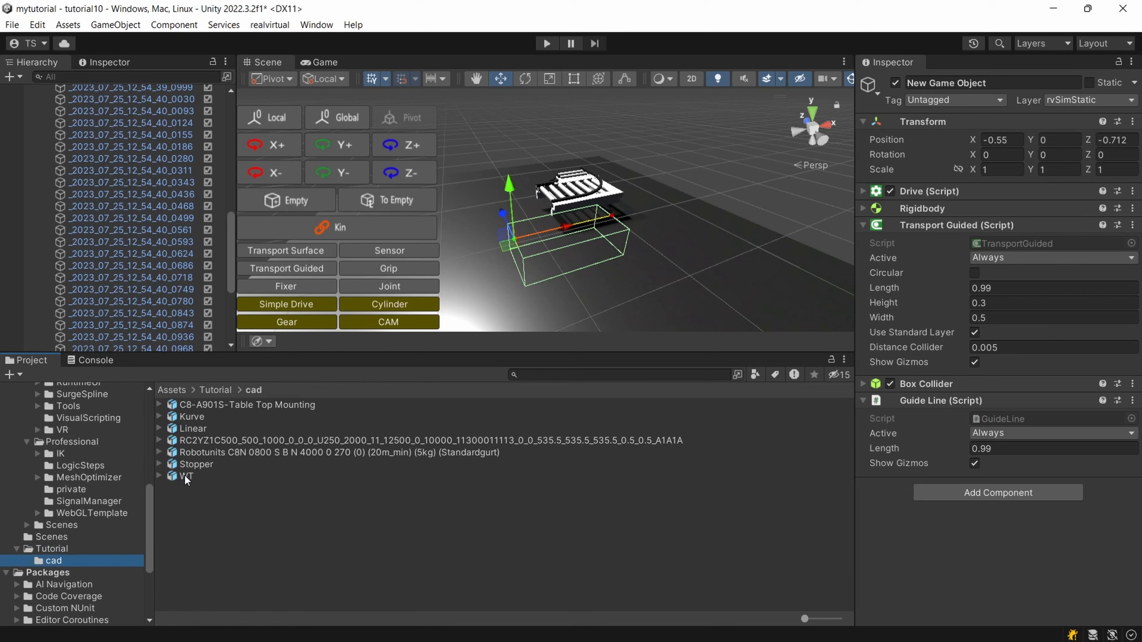
pyautogui.moveTo(186, 480); pyautogui.dragTo(666, 307)
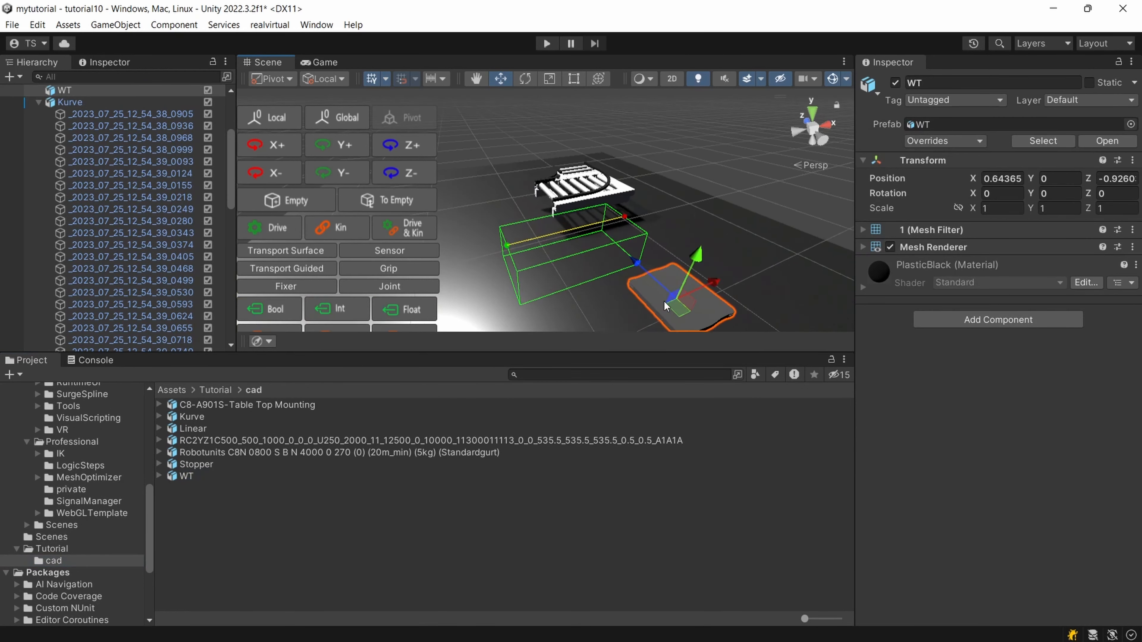
pyautogui.moveTo(664, 302); pyautogui.dragTo(628, 264, button='middle')
pyautogui.moveTo(618, 306); pyautogui.dragTo(610, 321, button='right')
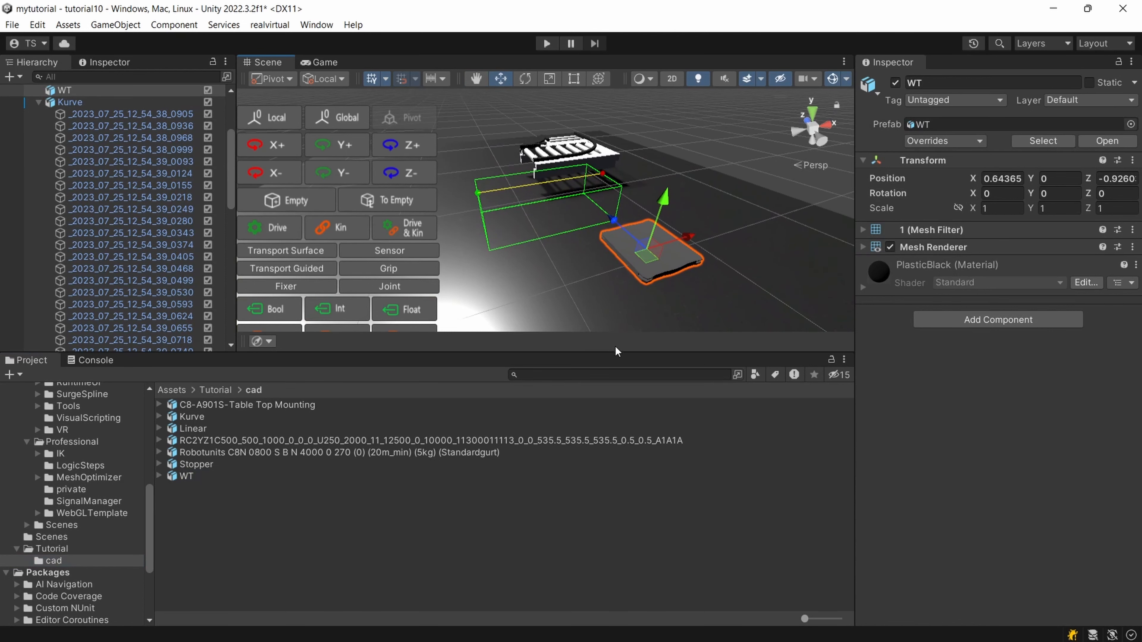
pyautogui.moveTo(619, 353); pyautogui.dragTo(576, 544)
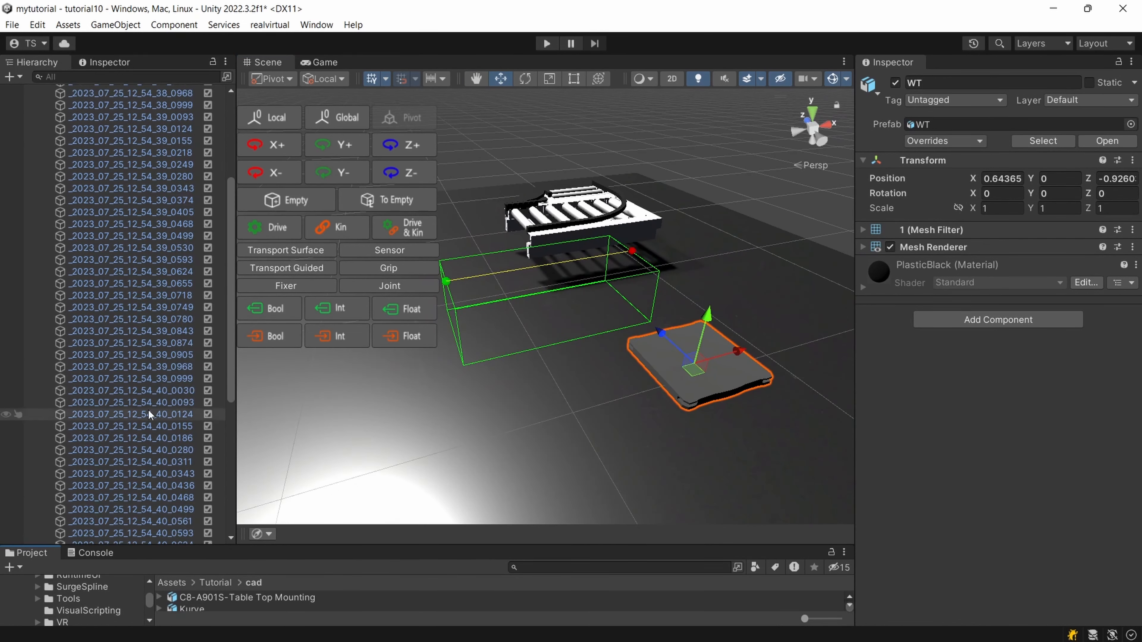
# - Create an empty object at the root of the tutorial10 scene and rename it MU
pyautogui.scroll(3, 276, 271)
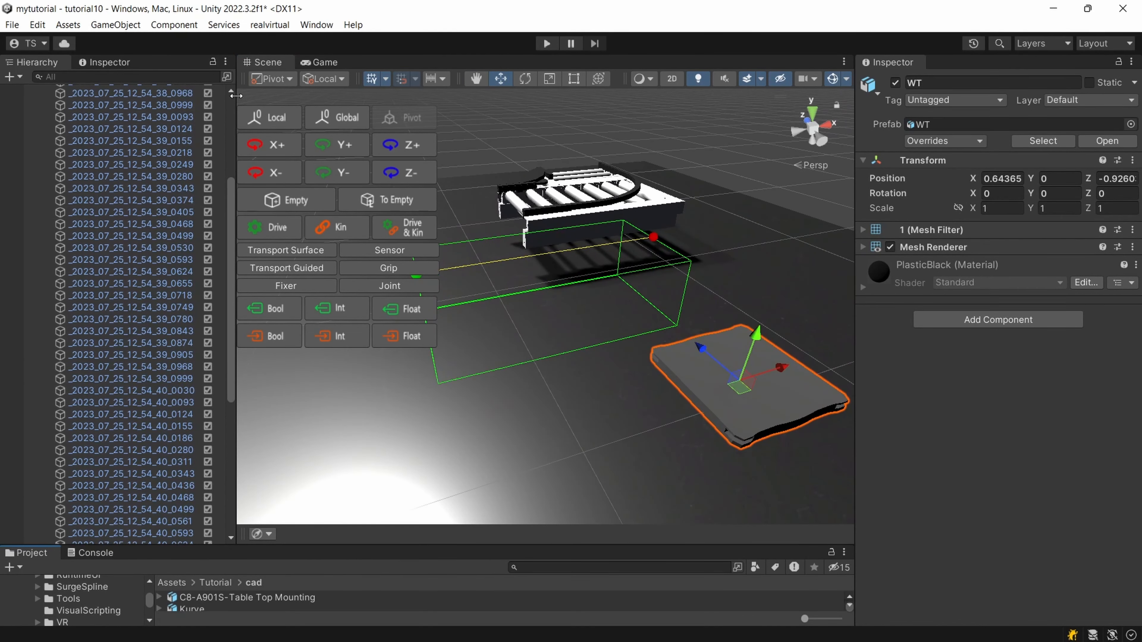
pyautogui.moveTo(231, 189); pyautogui.dragTo(229, 97)
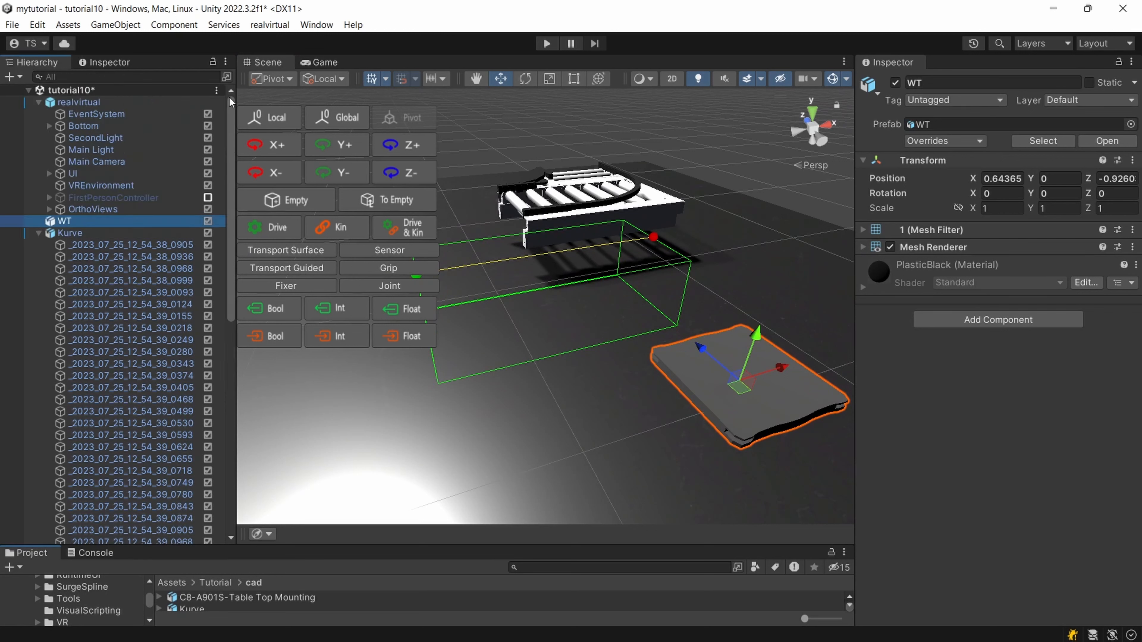
pyautogui.click(80, 94)
pyautogui.click(295, 106)
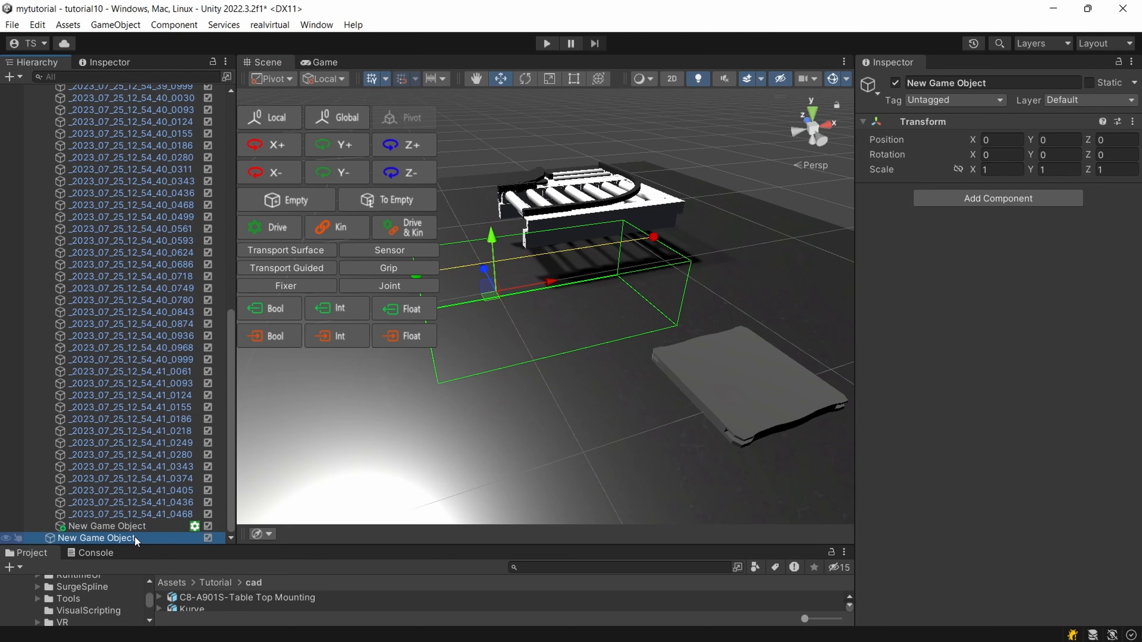
pyautogui.press('F2')
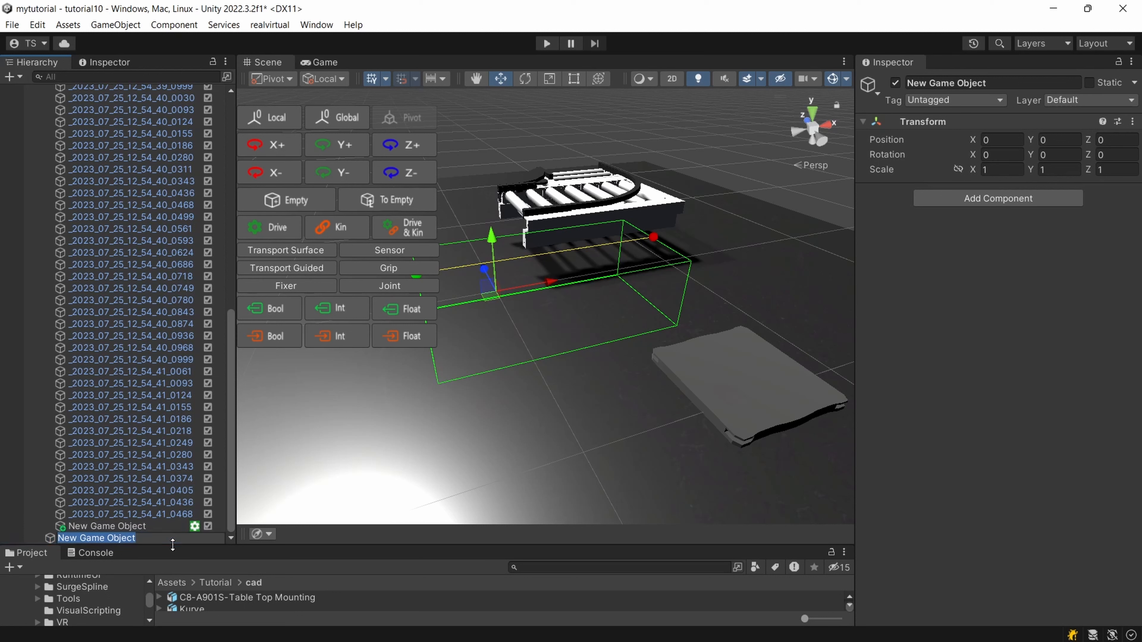
pyautogui.write('MU')
pyautogui.press('Return')
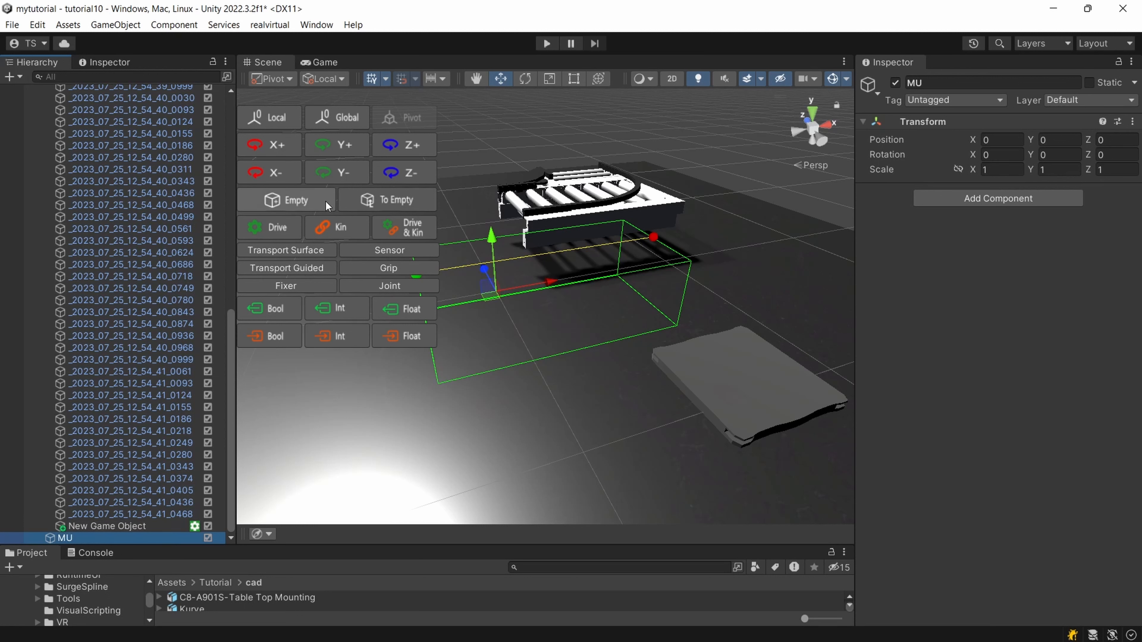
pyautogui.scroll(1, 370, 269)
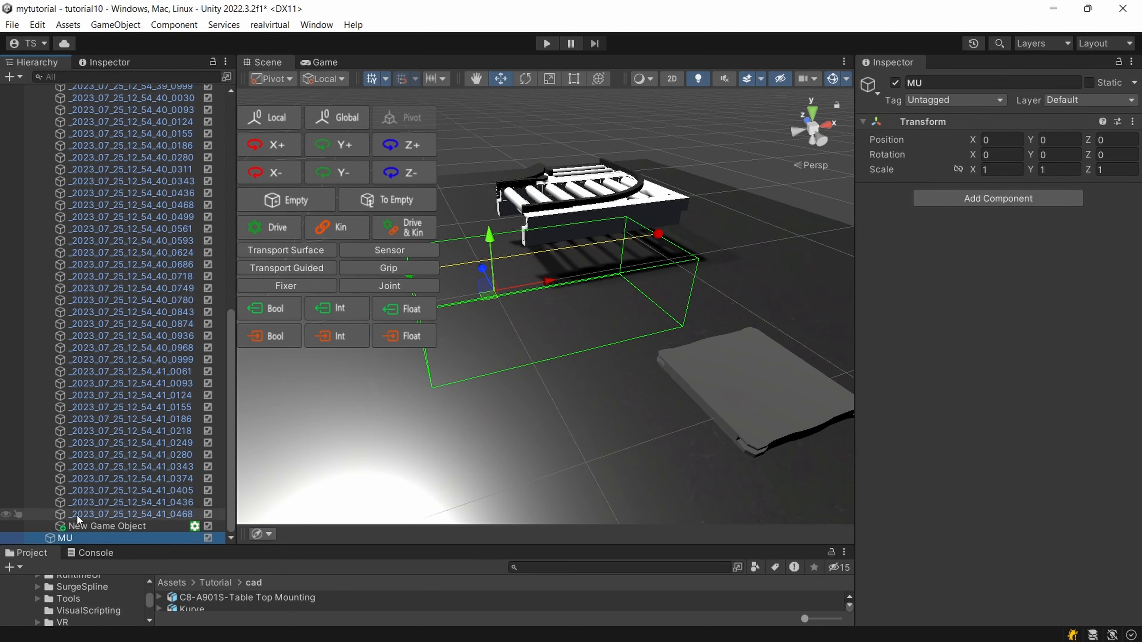
pyautogui.click(985, 197)
pyautogui.write('Soiur')
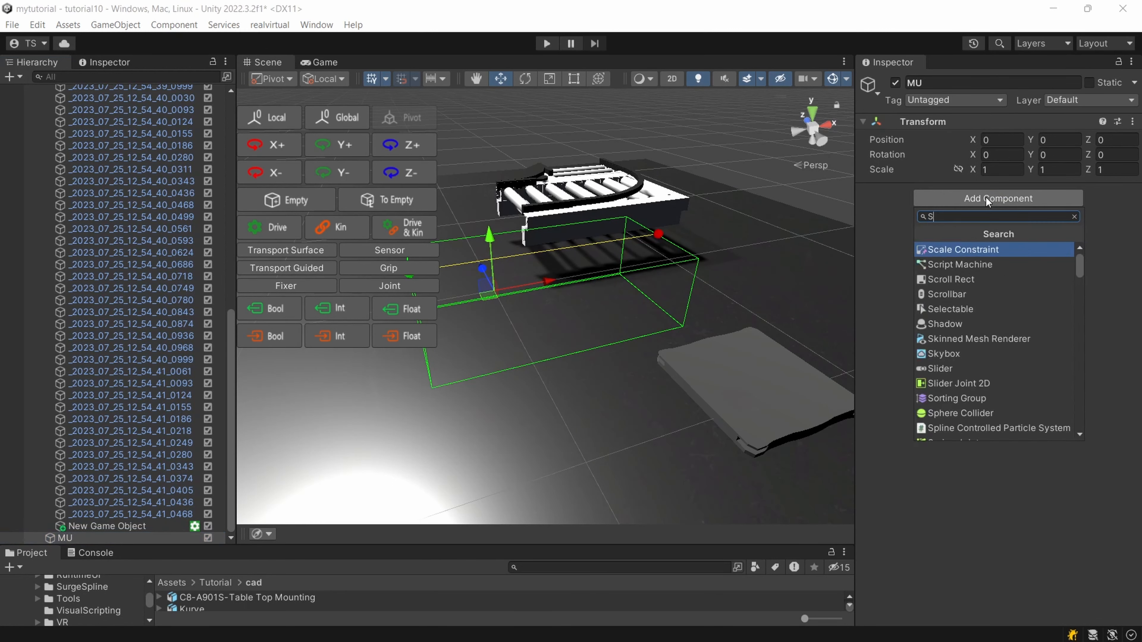
pyautogui.press('BackSpace')
pyautogui.press('BackSpace')
pyautogui.press('BackSpace')
pyautogui.write('urce')
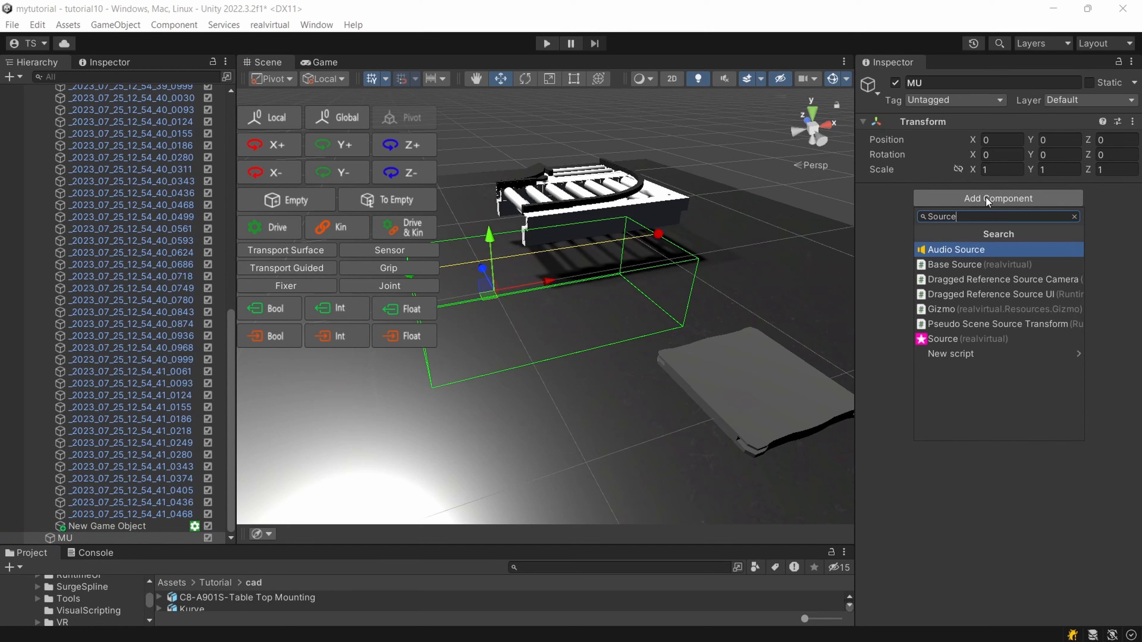
pyautogui.press('Return')
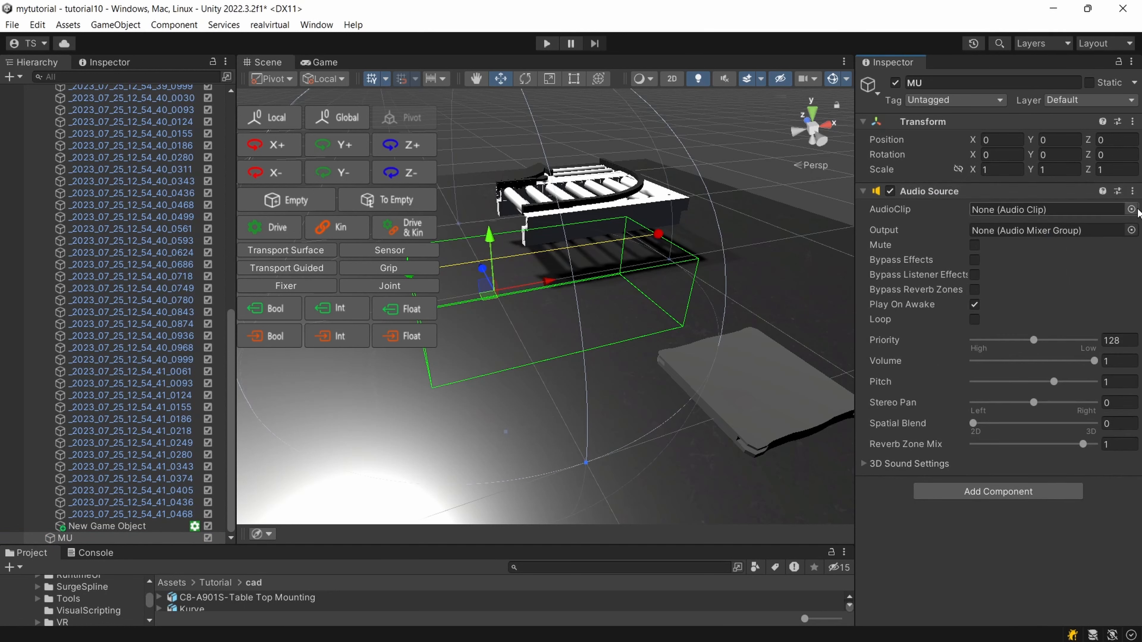
pyautogui.rightClick(985, 196)
pyautogui.click(1088, 229)
# - Add the realvirtual Source component to the MU object and collapse its settings
pyautogui.click(962, 199)
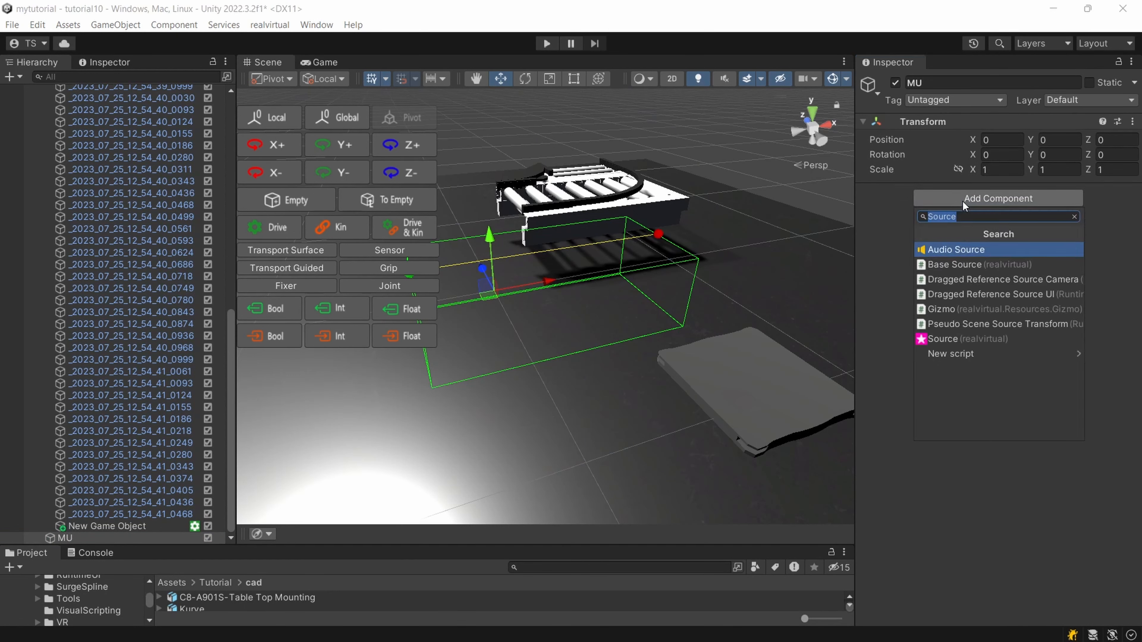
pyautogui.click(974, 339)
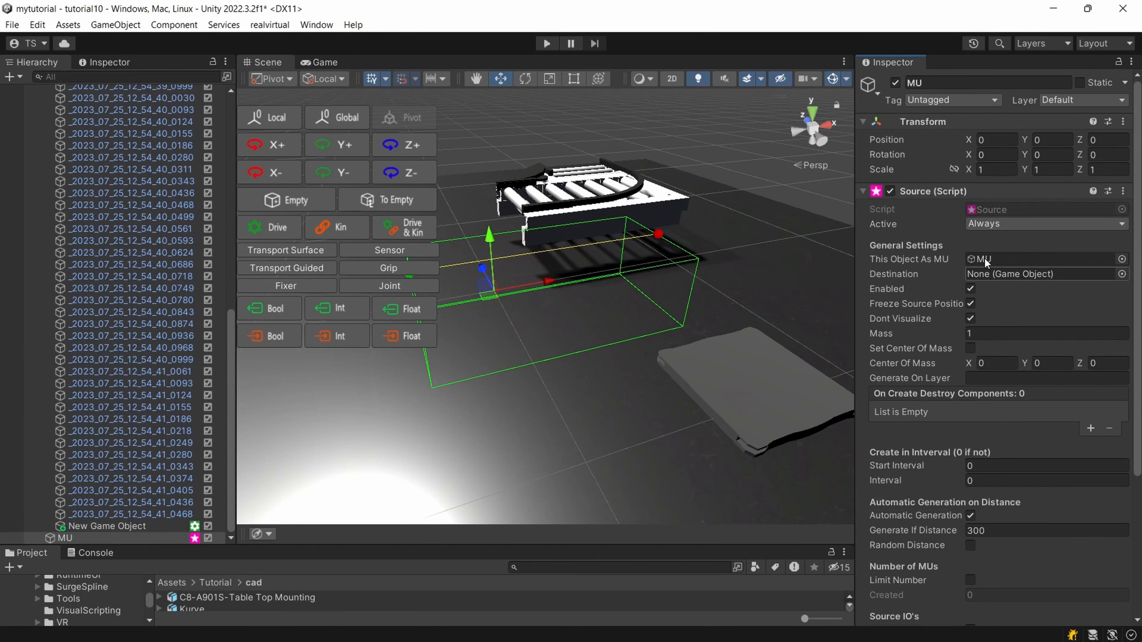
pyautogui.scroll(-2, 908, 232)
pyautogui.click(861, 111)
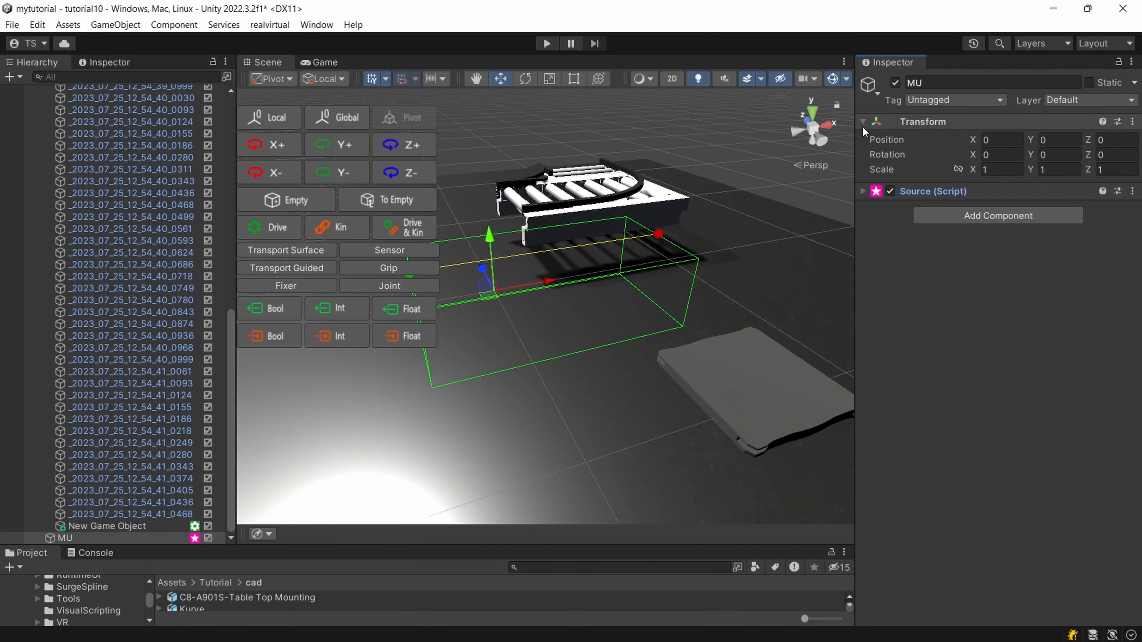
# - Add the existing realvirtual MU component to the MU object and collapse its settings
pyautogui.click(943, 217)
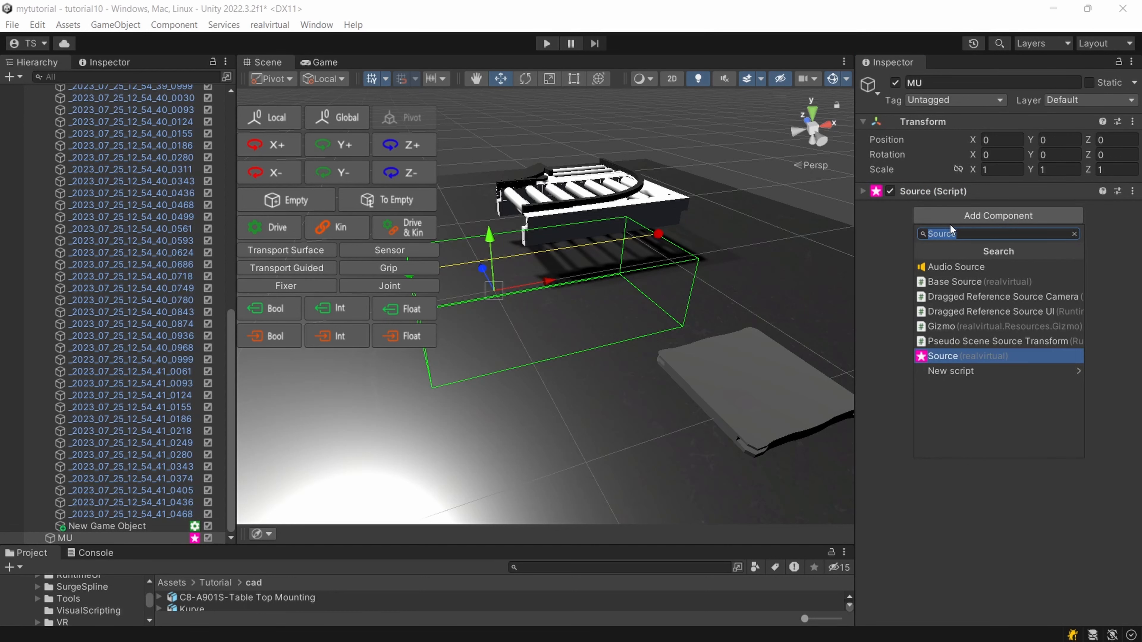
pyautogui.write('MU')
pyautogui.press('Return')
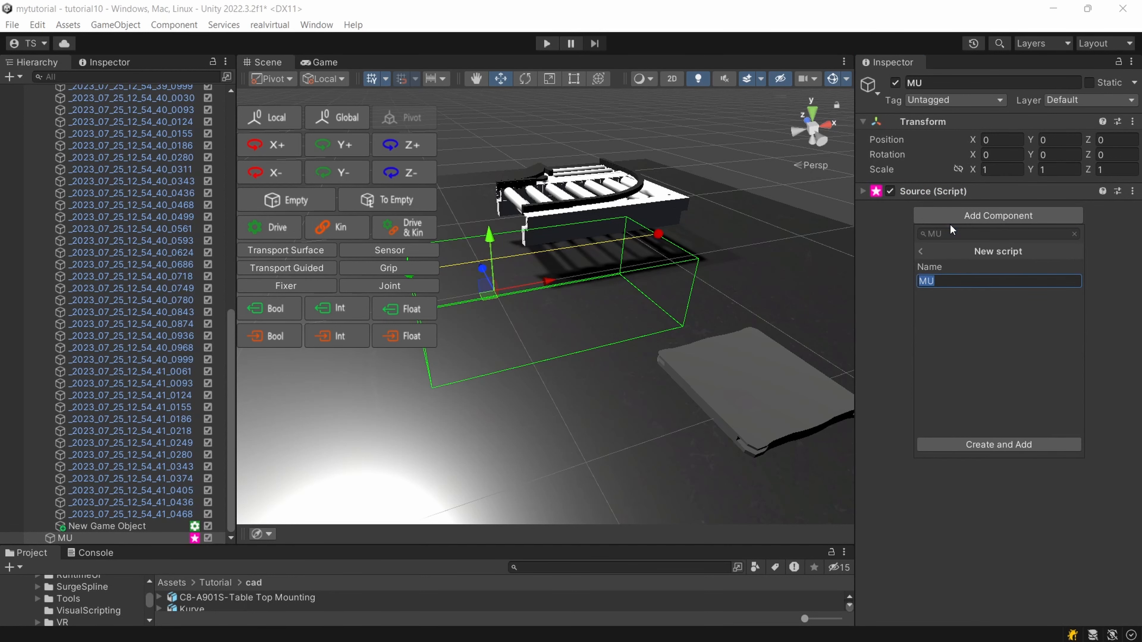
pyautogui.click(919, 252)
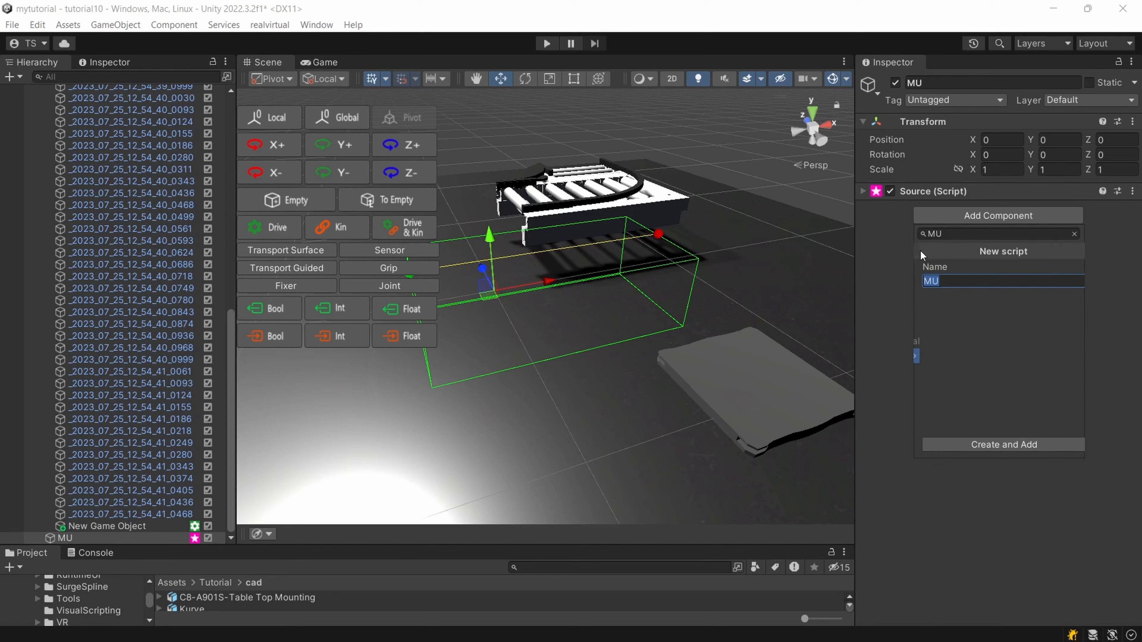
pyautogui.click(959, 286)
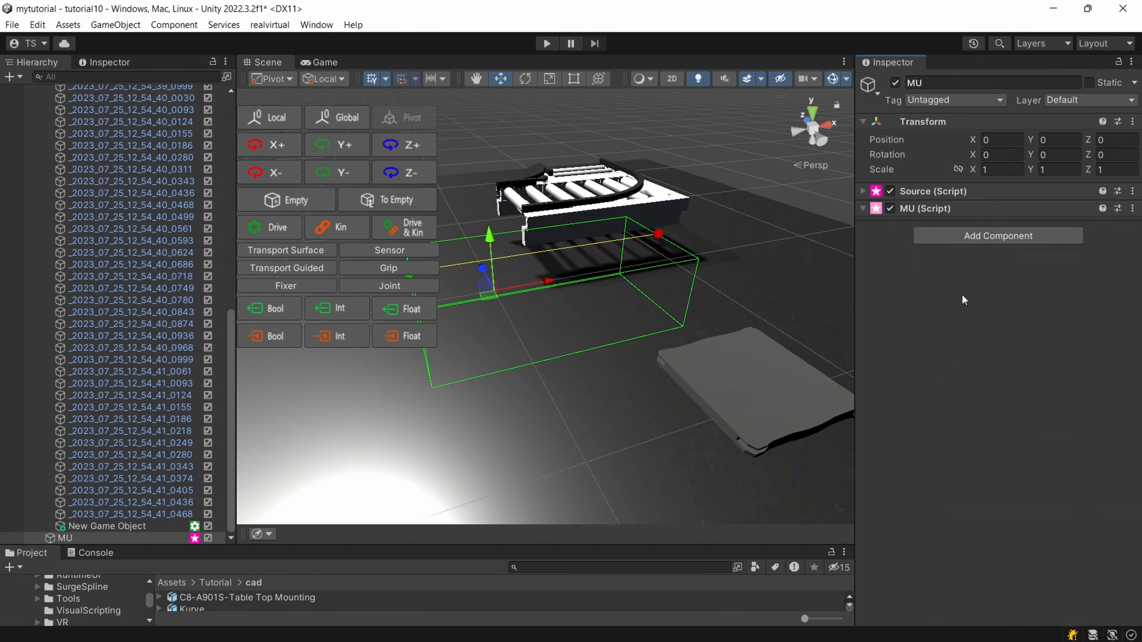
pyautogui.click(863, 208)
# - Add the realvirtual Guided MU component to the MU object
pyautogui.click(955, 232)
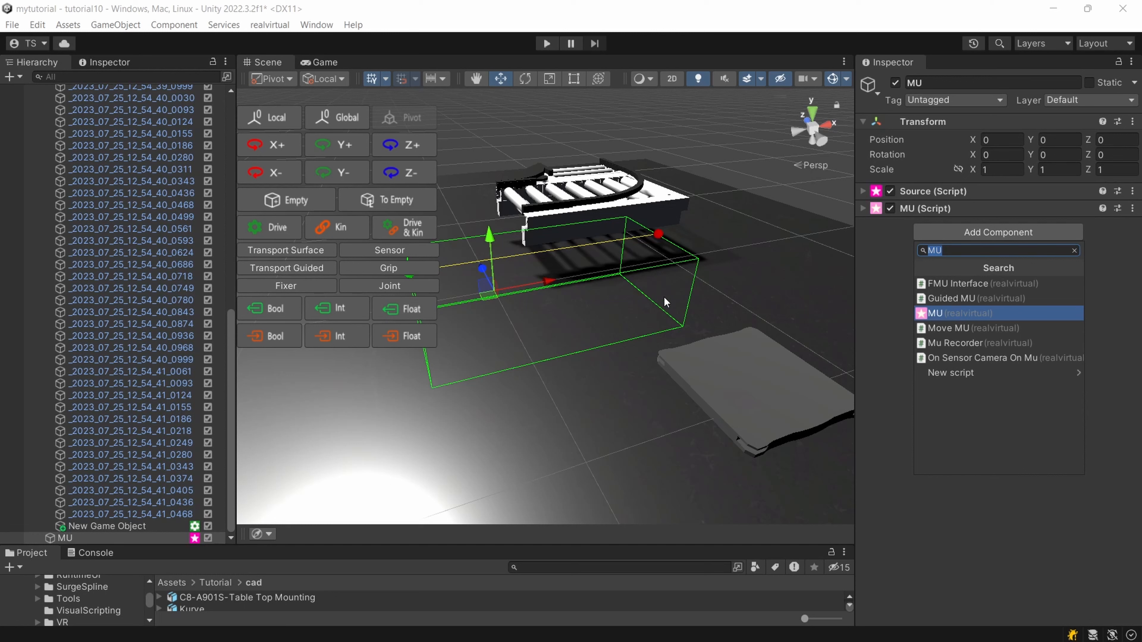
pyautogui.write('Gui')
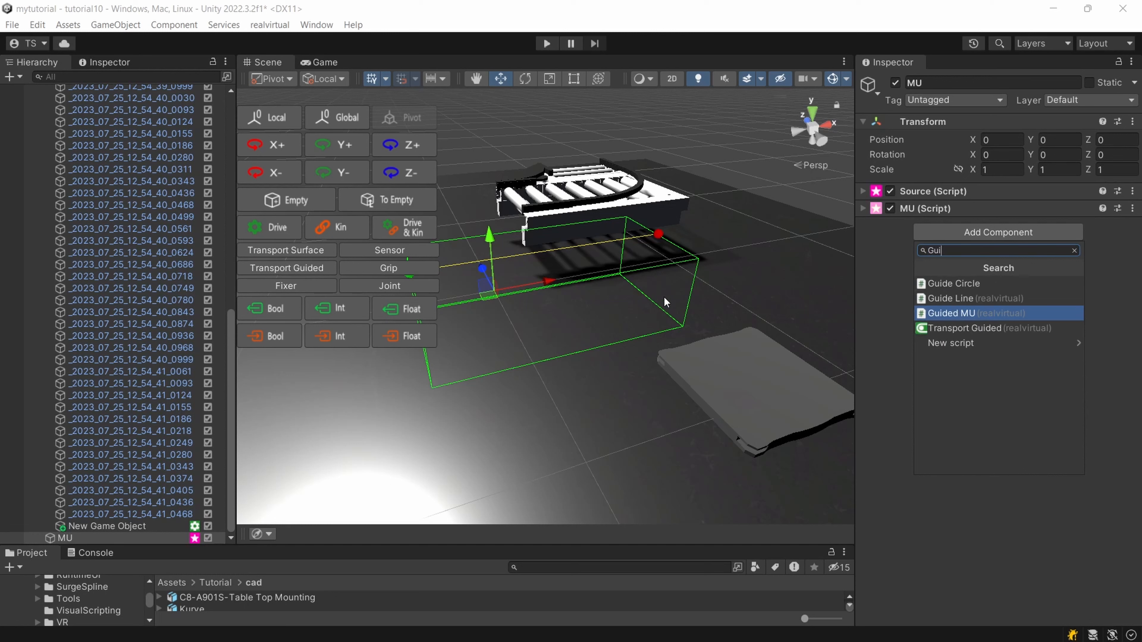
pyautogui.press('Return')
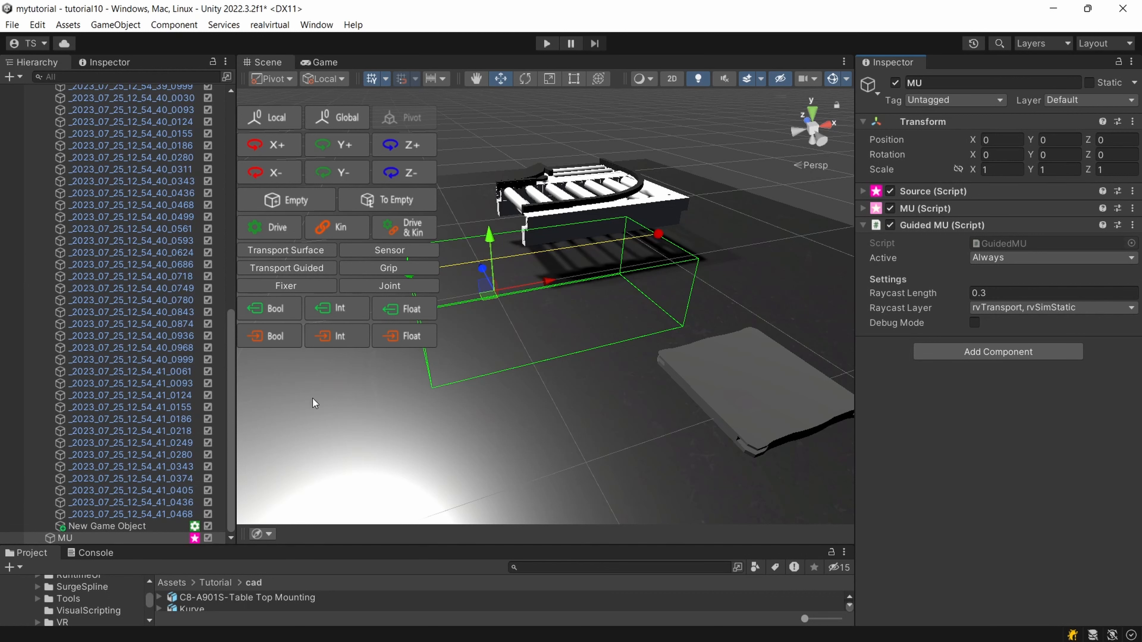
# - Collapse the Kurve model's parts in the scene tree and make the WT carrier a child of the MU object
pyautogui.scroll(20, 125, 216)
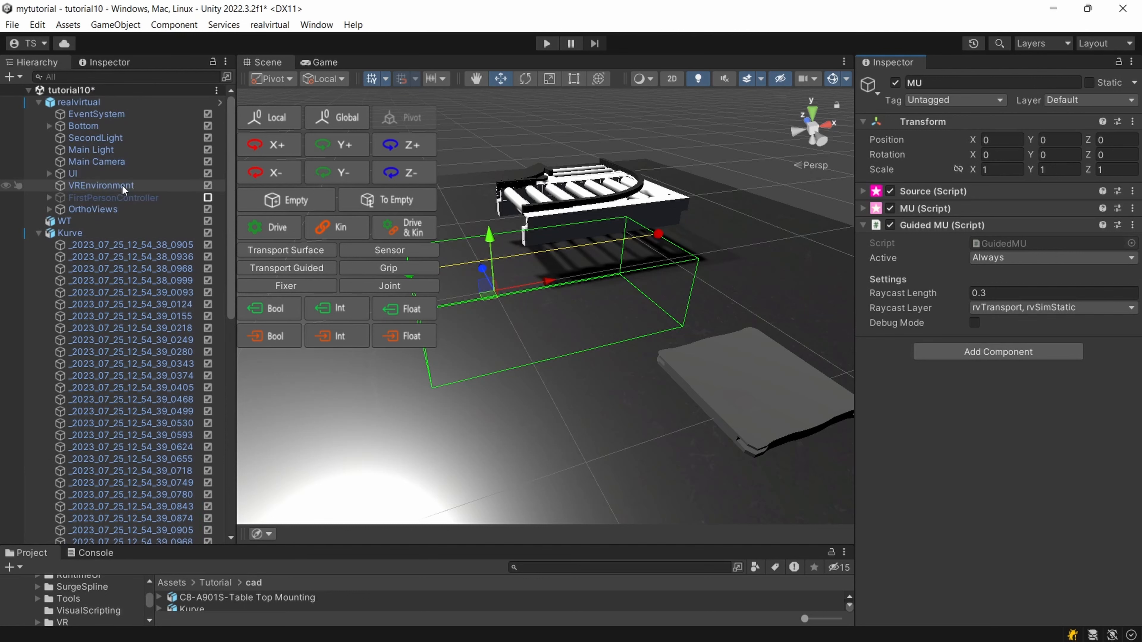
pyautogui.click(64, 223)
pyautogui.scroll(-5, 135, 252)
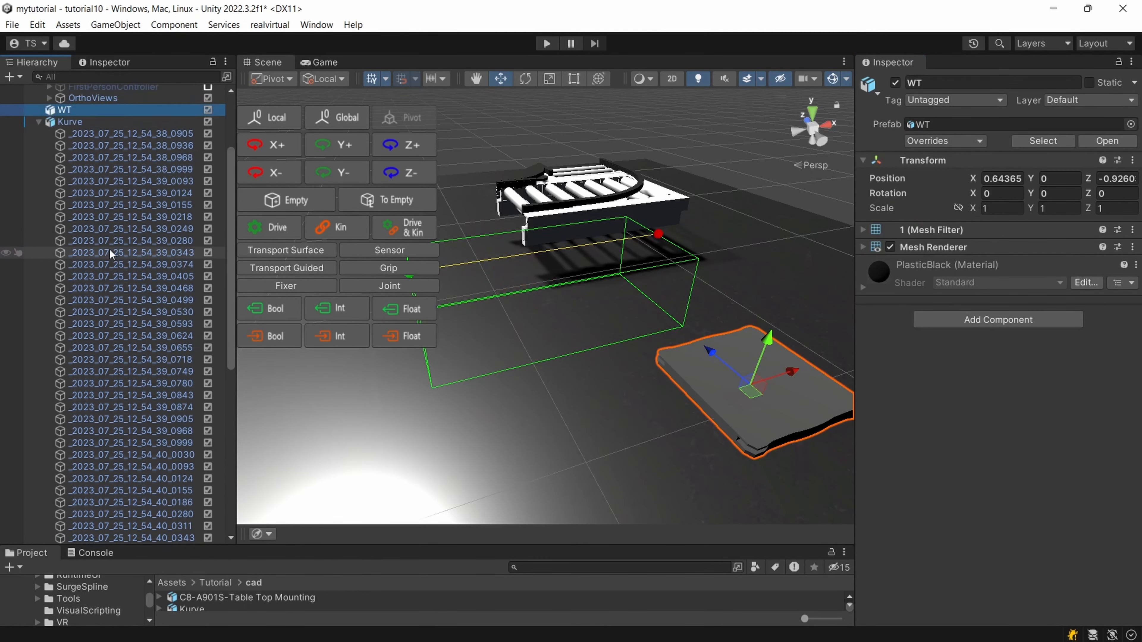
pyautogui.scroll(2, 47, 158)
pyautogui.click(39, 169)
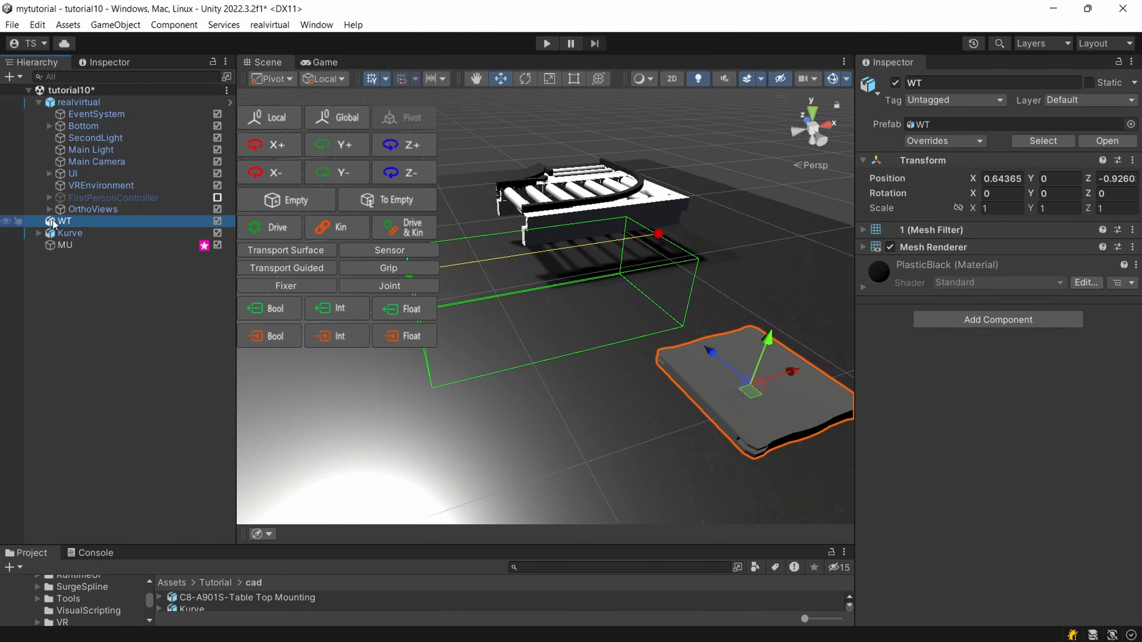
pyautogui.moveTo(65, 222); pyautogui.dragTo(78, 247)
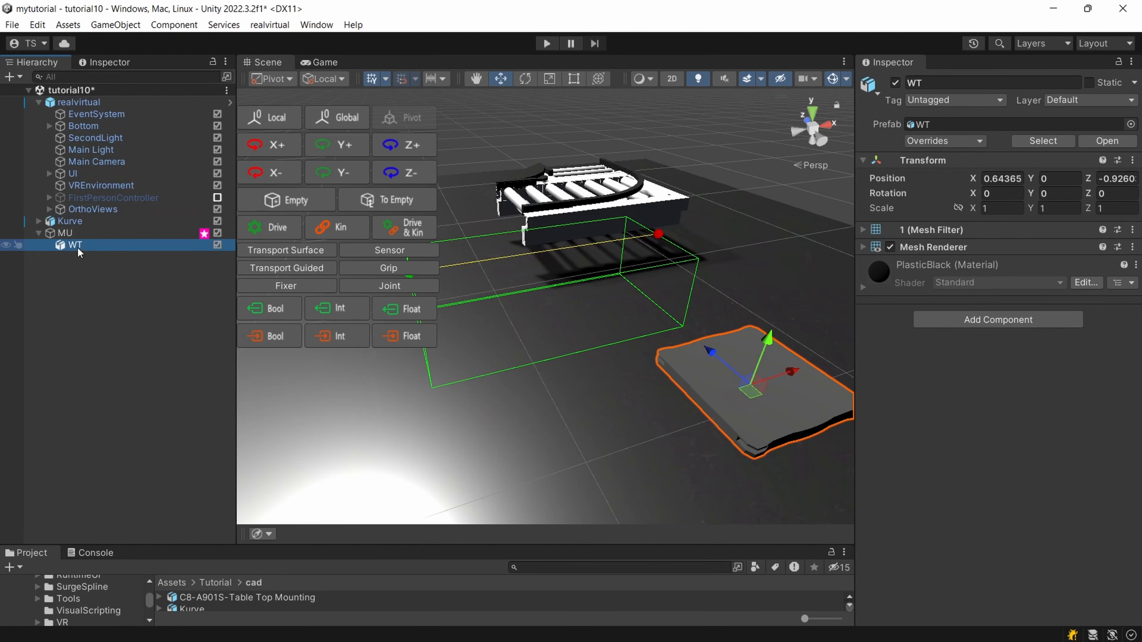
# - Set the WT carrier's local position to 0, 0, 0 so it sits at the MU object's origin
pyautogui.click(70, 246)
pyautogui.click(1022, 178)
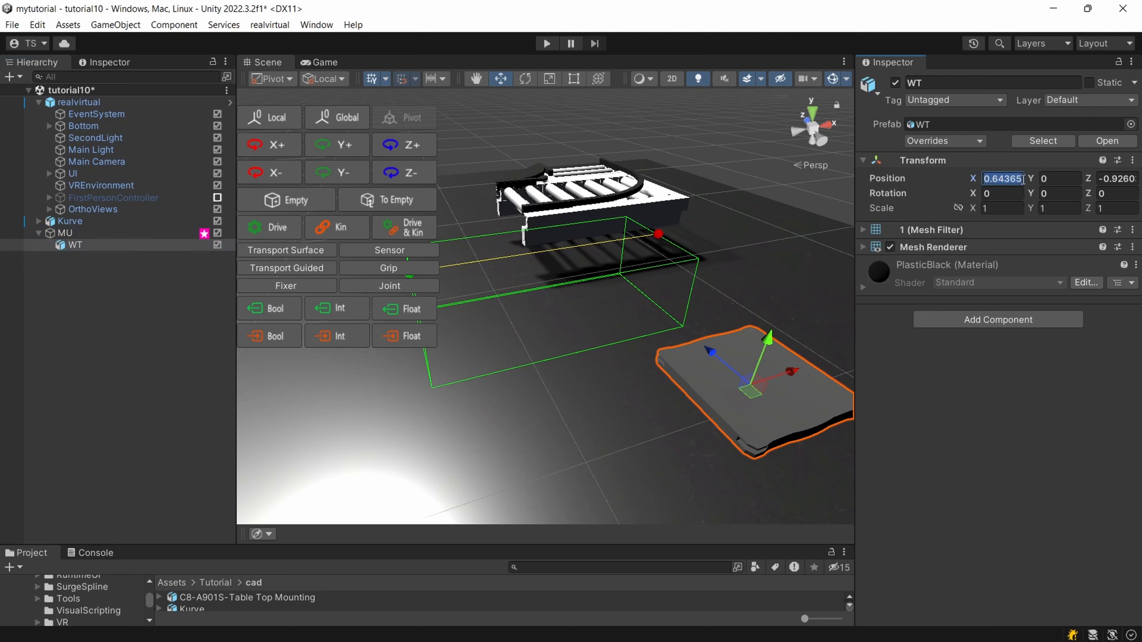
pyautogui.write('0')
pyautogui.press('Tab')
pyautogui.write('0')
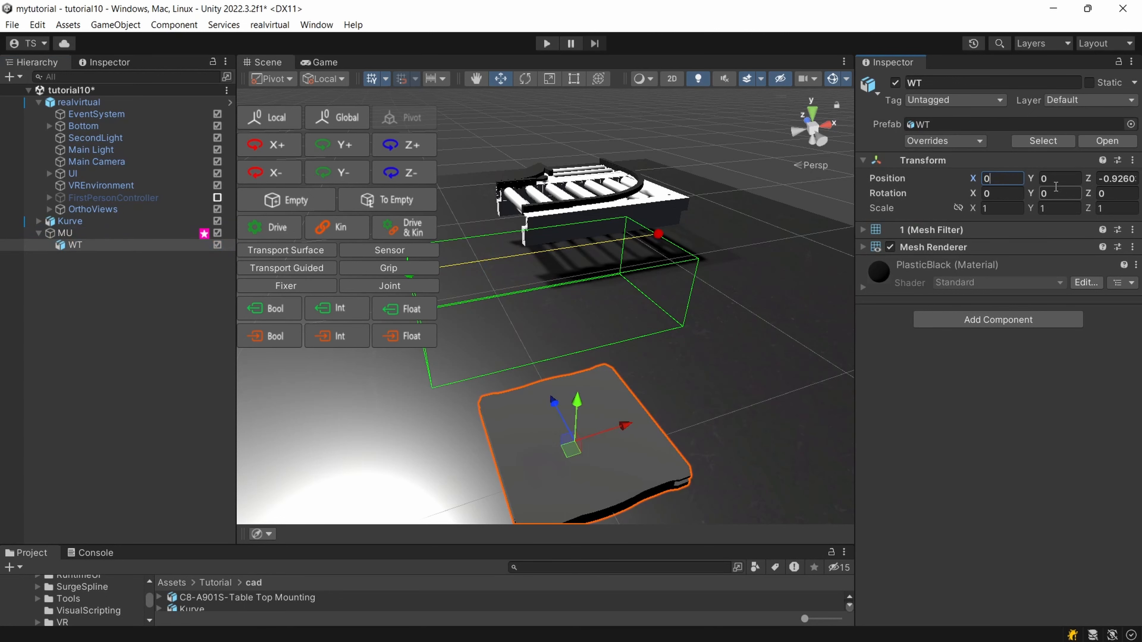
pyautogui.press('Tab')
pyautogui.write('0')
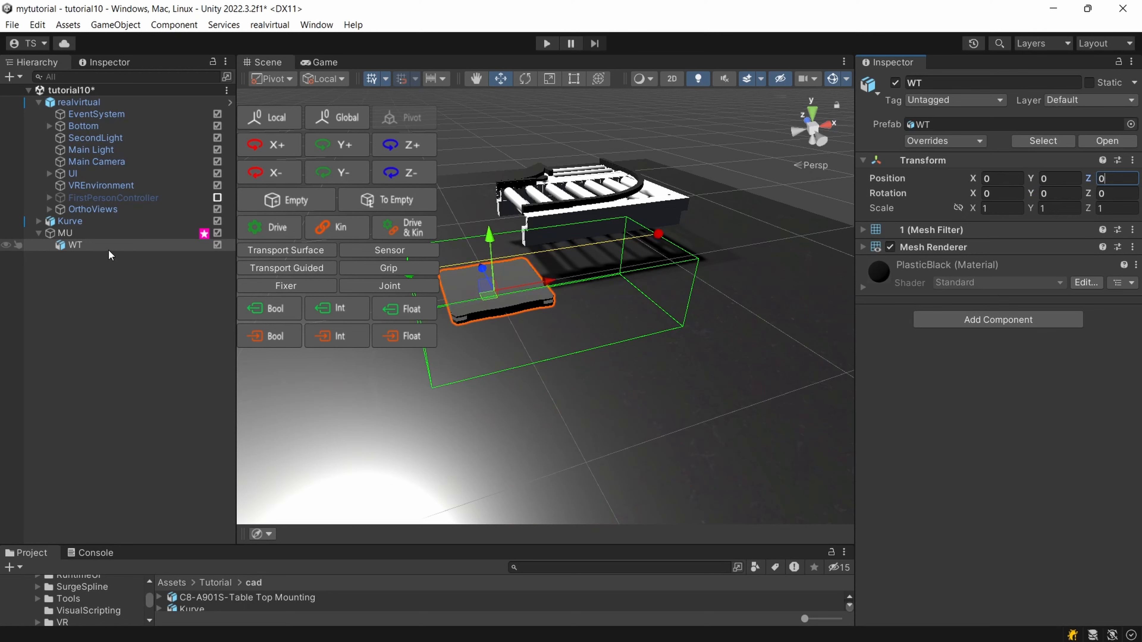
# - Assign the MU object and its children to the rvMU layer
pyautogui.click(89, 235)
pyautogui.moveTo(675, 157); pyautogui.dragTo(736, 299, button='right')
pyautogui.moveTo(736, 299); pyautogui.dragTo(842, 193, button='middle')
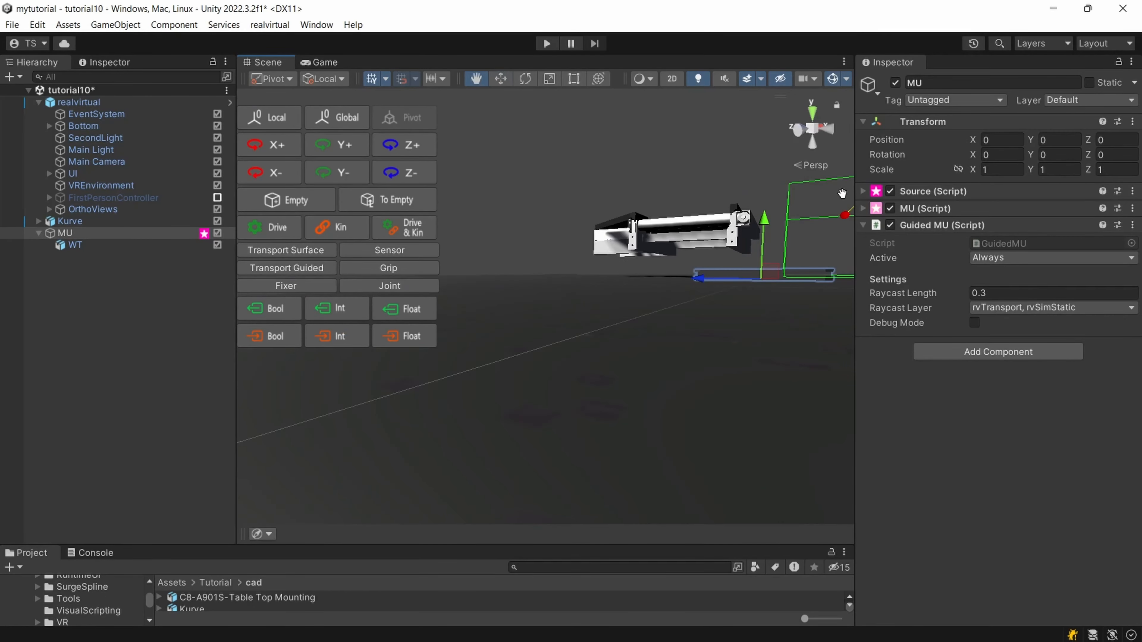
pyautogui.moveTo(729, 274); pyautogui.dragTo(396, 280, button='right')
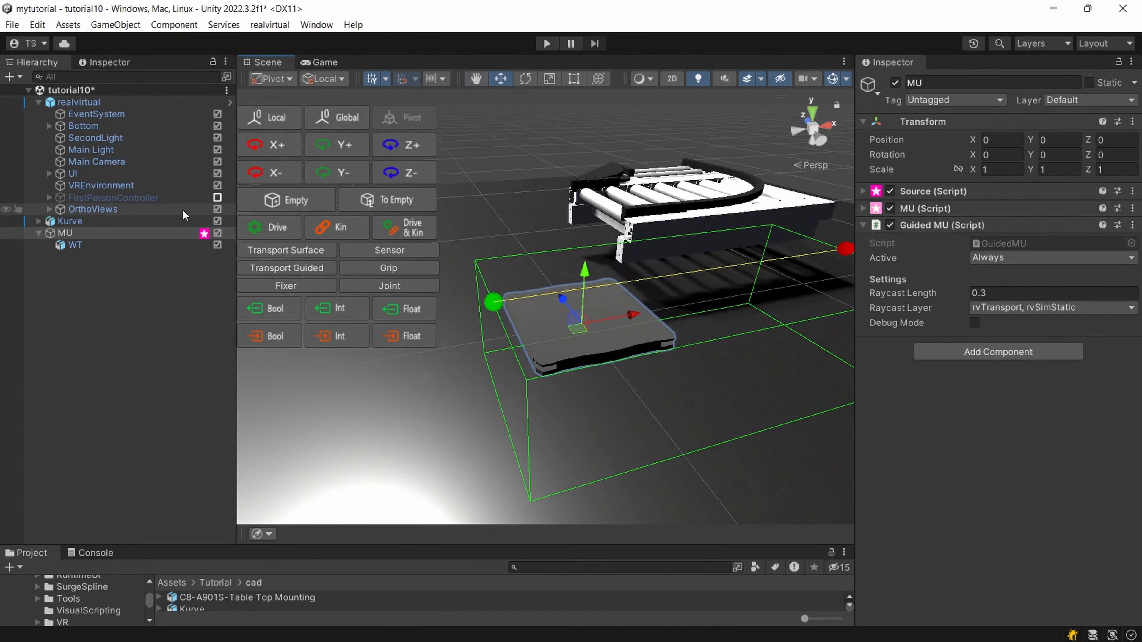
pyautogui.click(1091, 101)
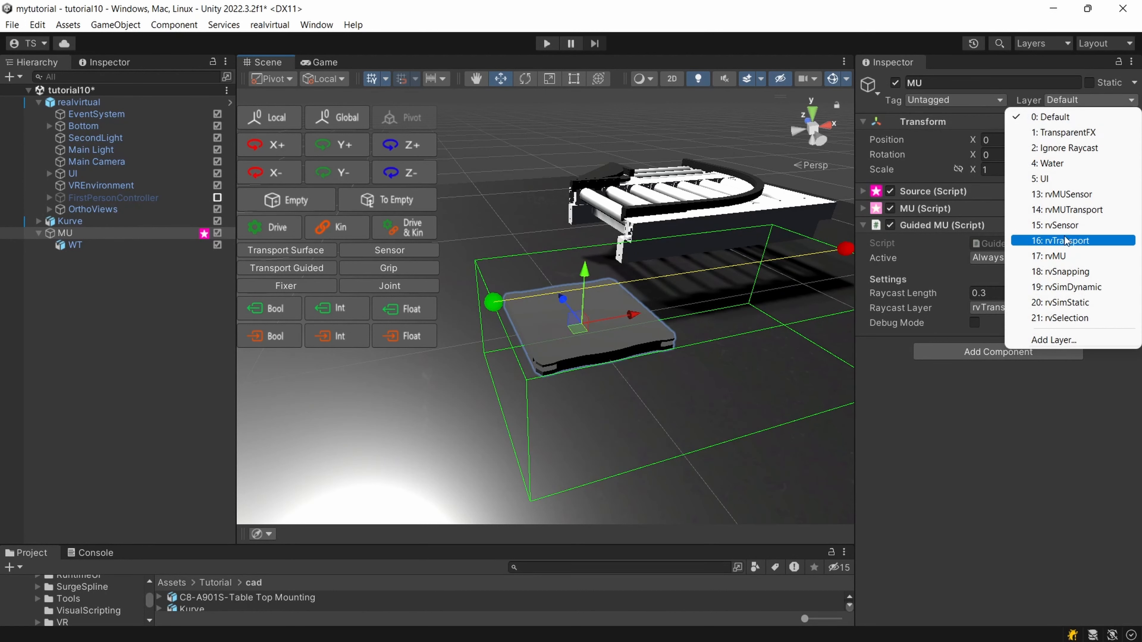
pyautogui.click(1049, 255)
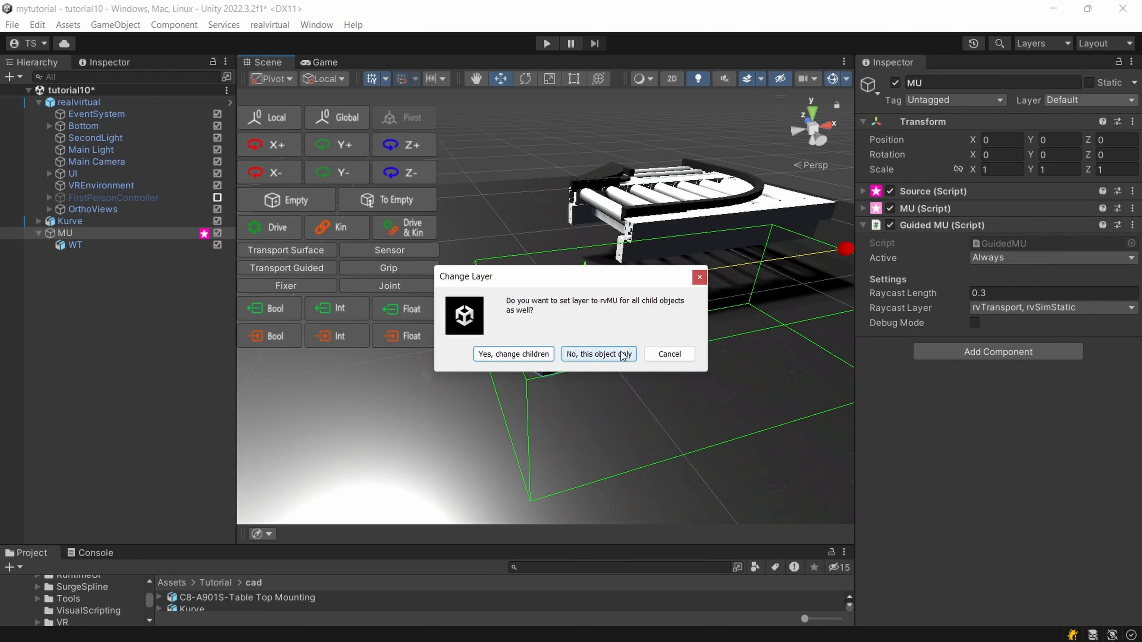
pyautogui.click(514, 354)
# - Add a Box Collider component to the WT carrier under the MU object
pyautogui.click(72, 246)
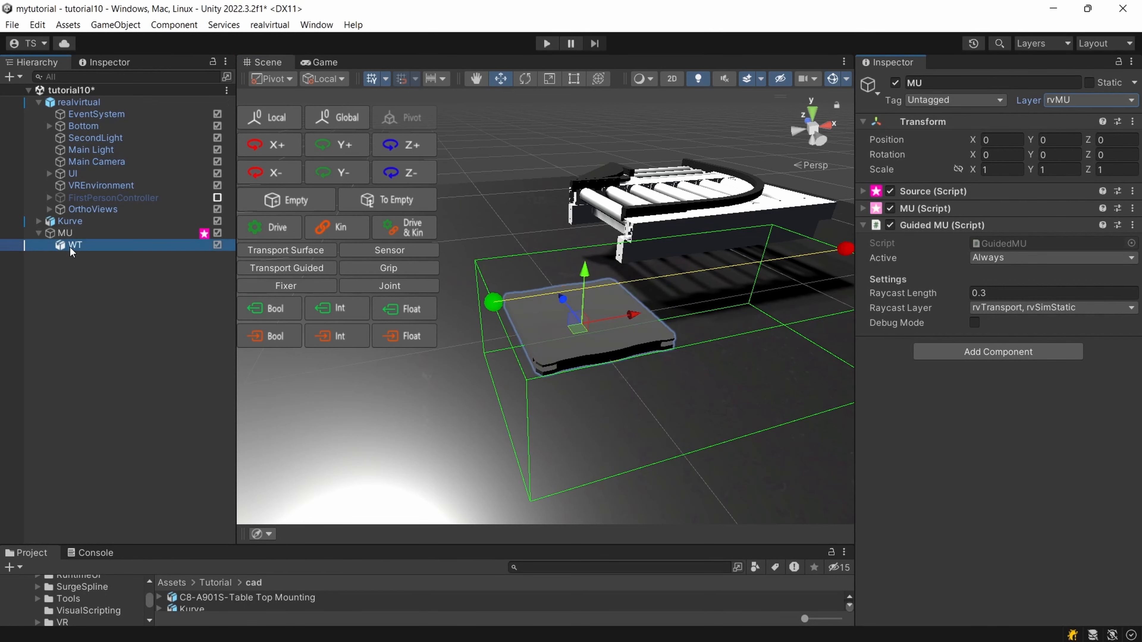
pyautogui.click(112, 233)
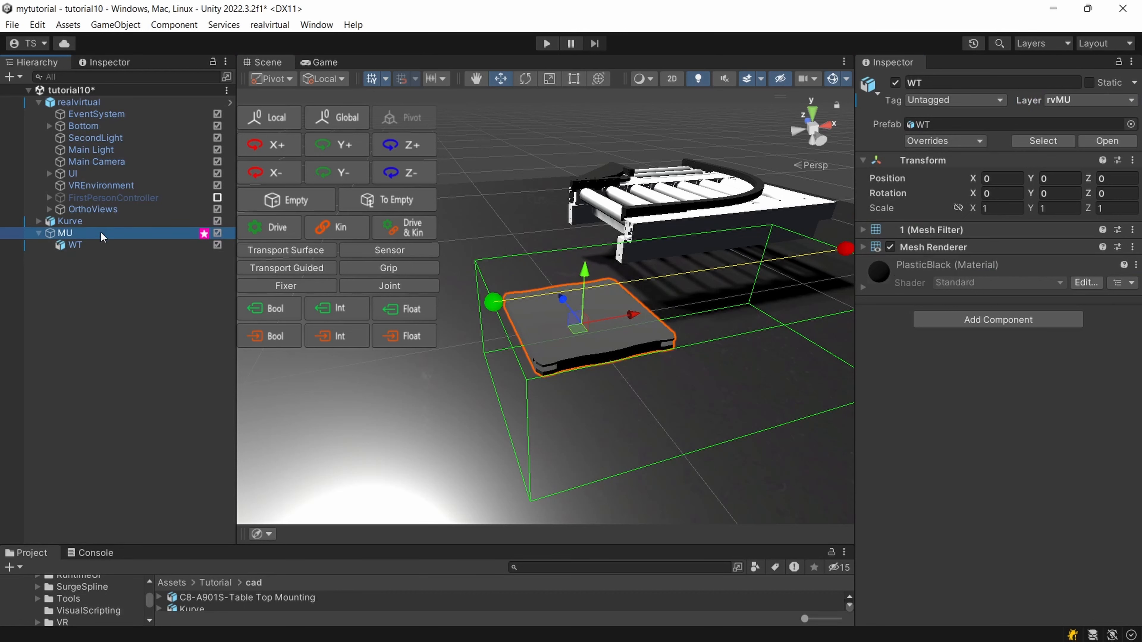
pyautogui.click(100, 245)
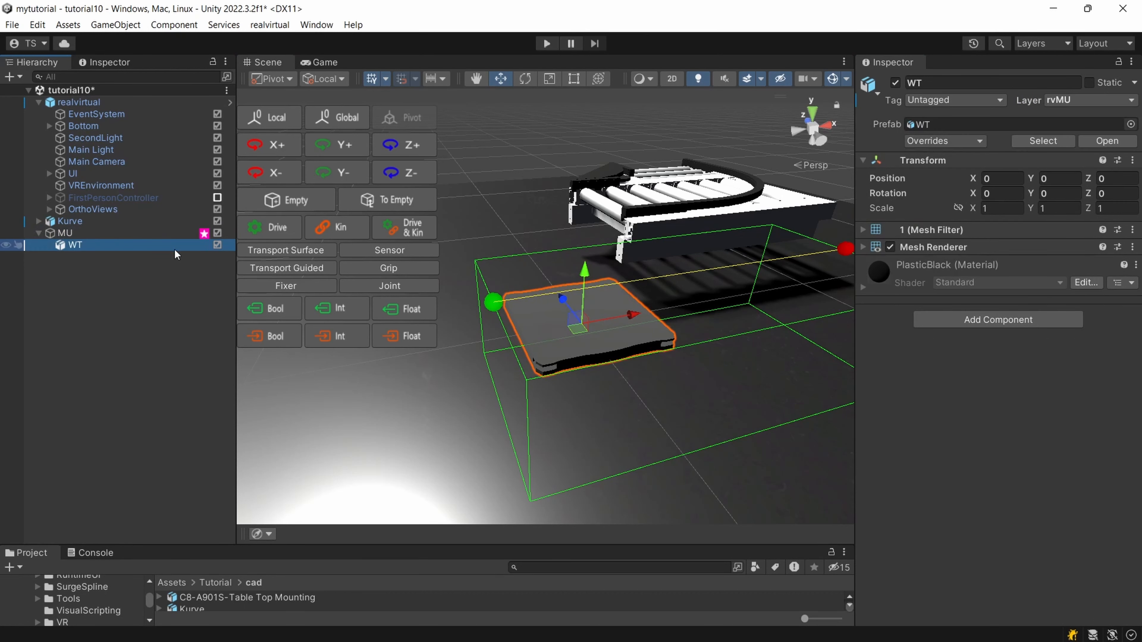
pyautogui.click(961, 320)
pyautogui.write('Box')
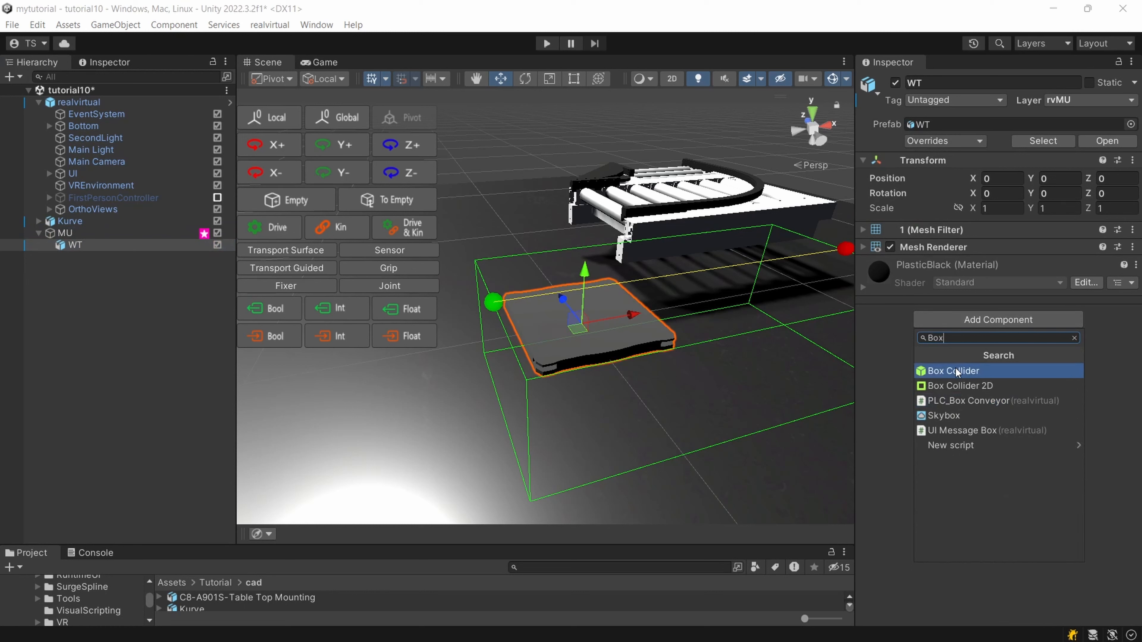
pyautogui.press('Escape')
pyautogui.click(877, 348)
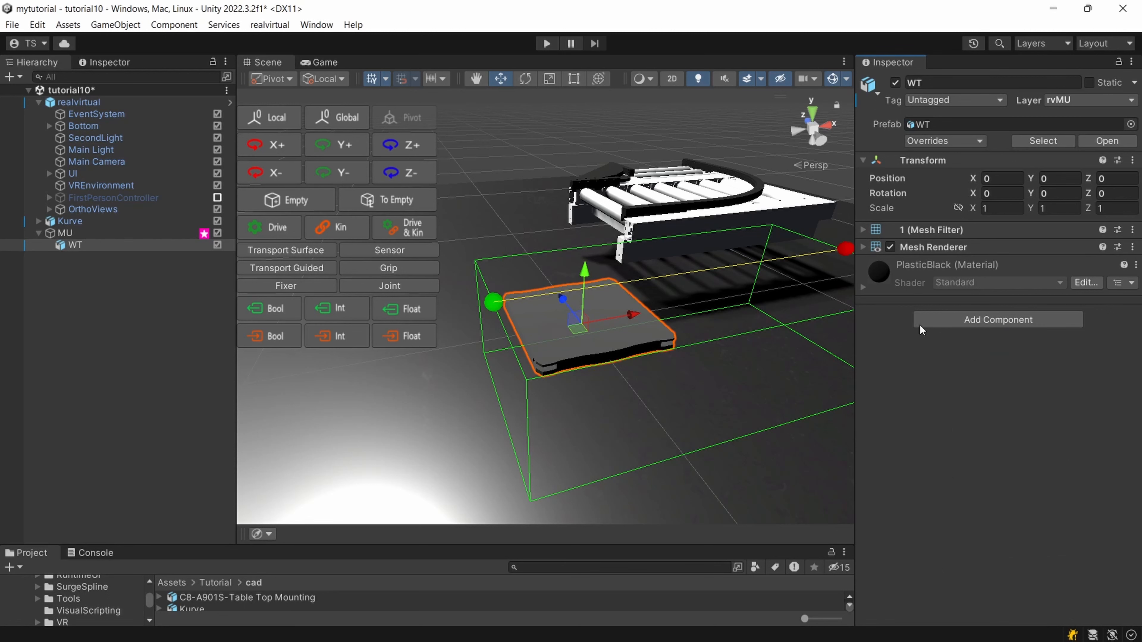
pyautogui.click(1002, 320)
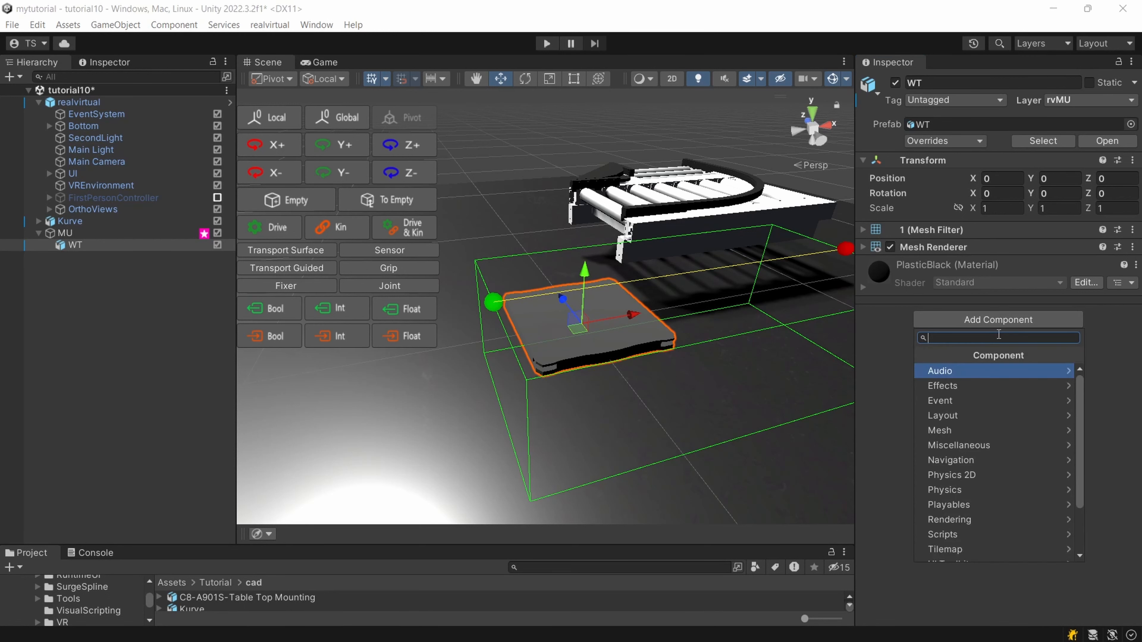
pyautogui.write('Box')
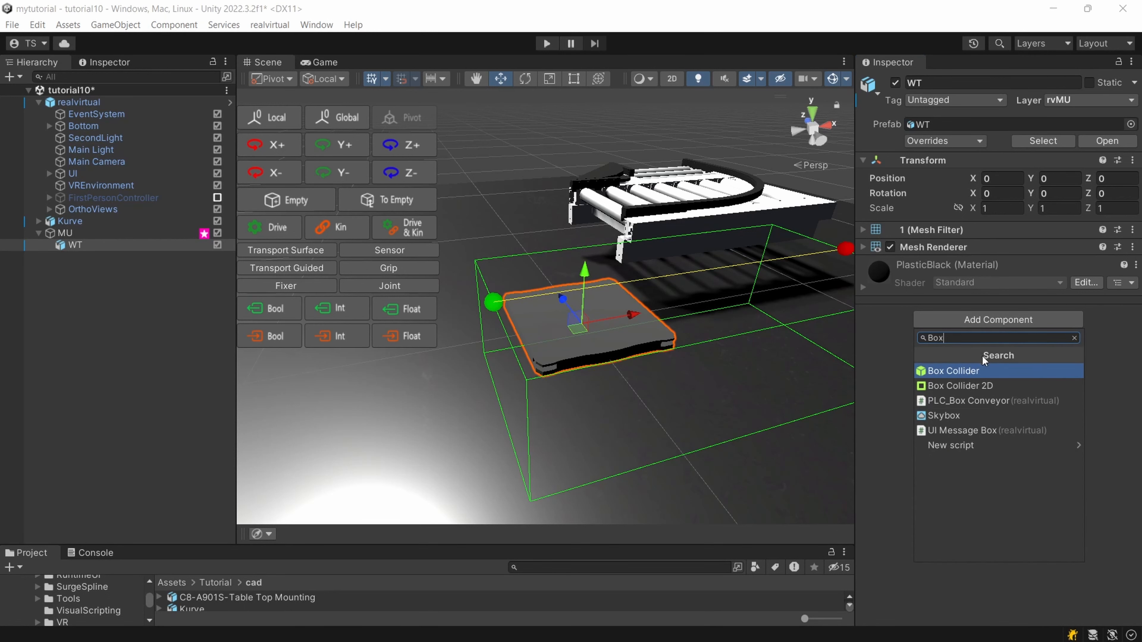
pyautogui.click(976, 371)
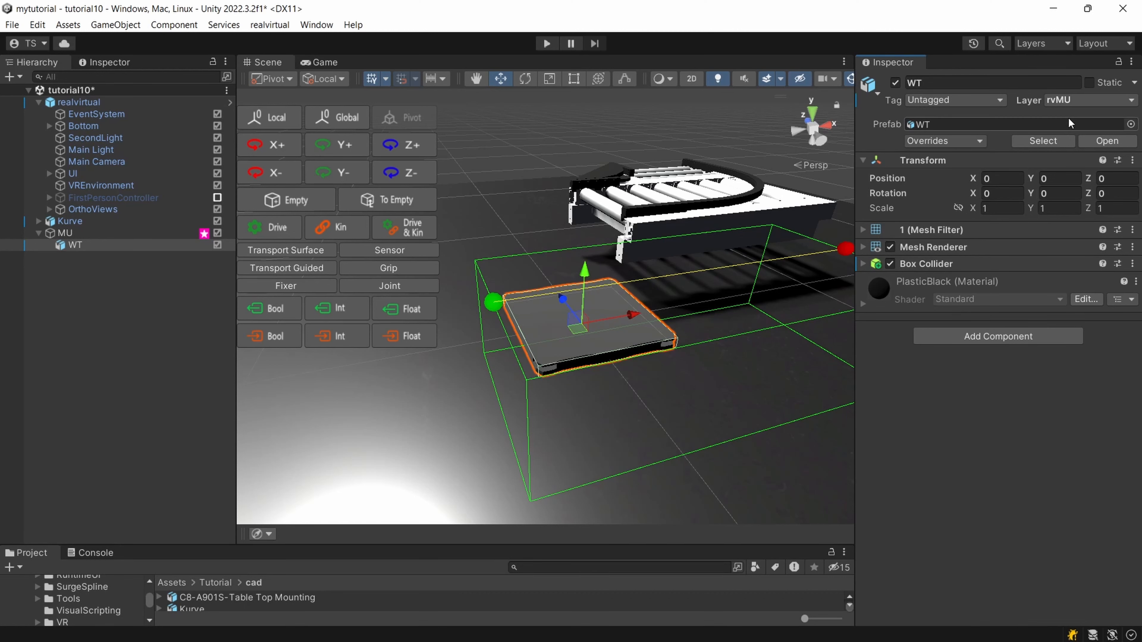
pyautogui.scroll(-4, 422, 392)
pyautogui.moveTo(533, 399); pyautogui.dragTo(492, 386, button='right')
pyautogui.moveTo(750, 385); pyautogui.dragTo(678, 376, button='middle')
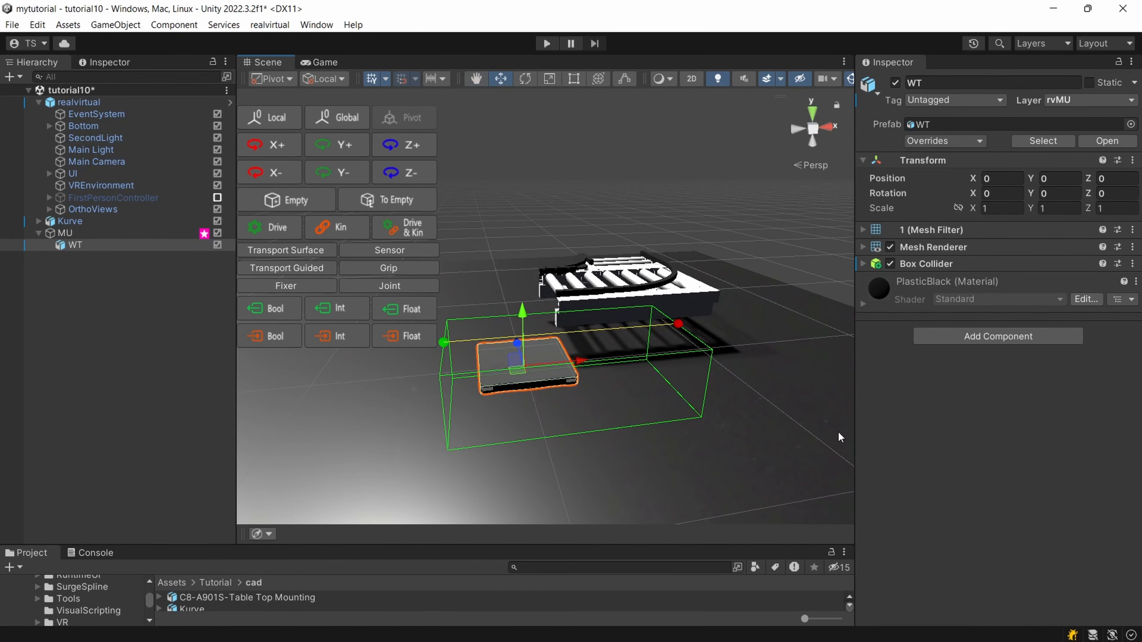
pyautogui.moveTo(756, 380); pyautogui.dragTo(788, 411, button='right')
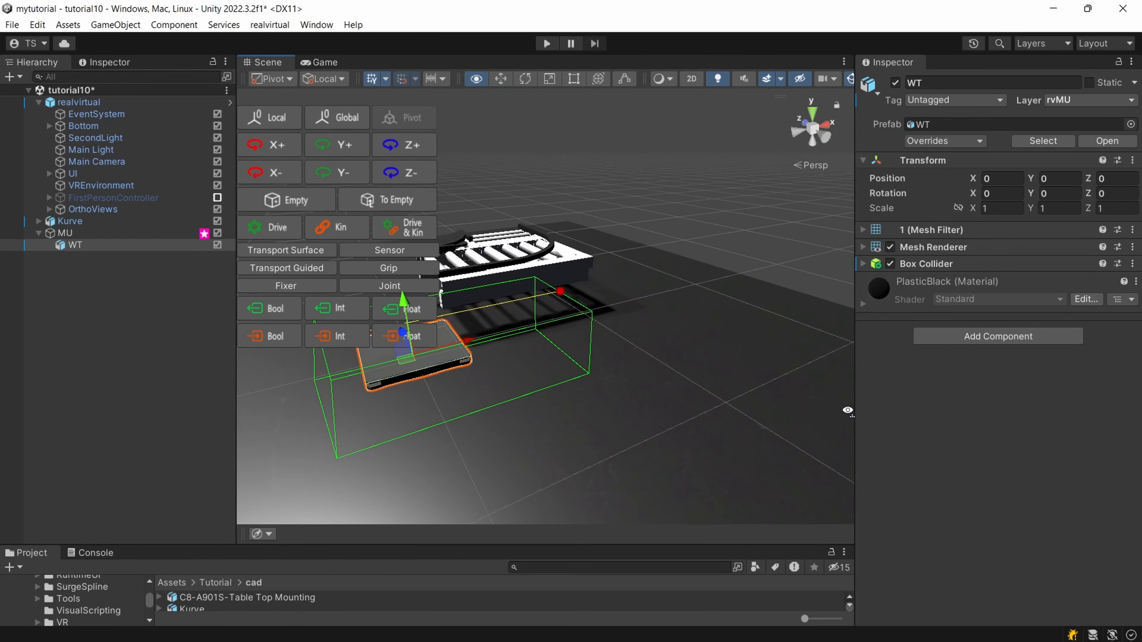
# - Select the MU object and raise it above the Kurve conveyor to a Y position of about 0.457
pyautogui.moveTo(784, 425); pyautogui.dragTo(875, 436, button='middle')
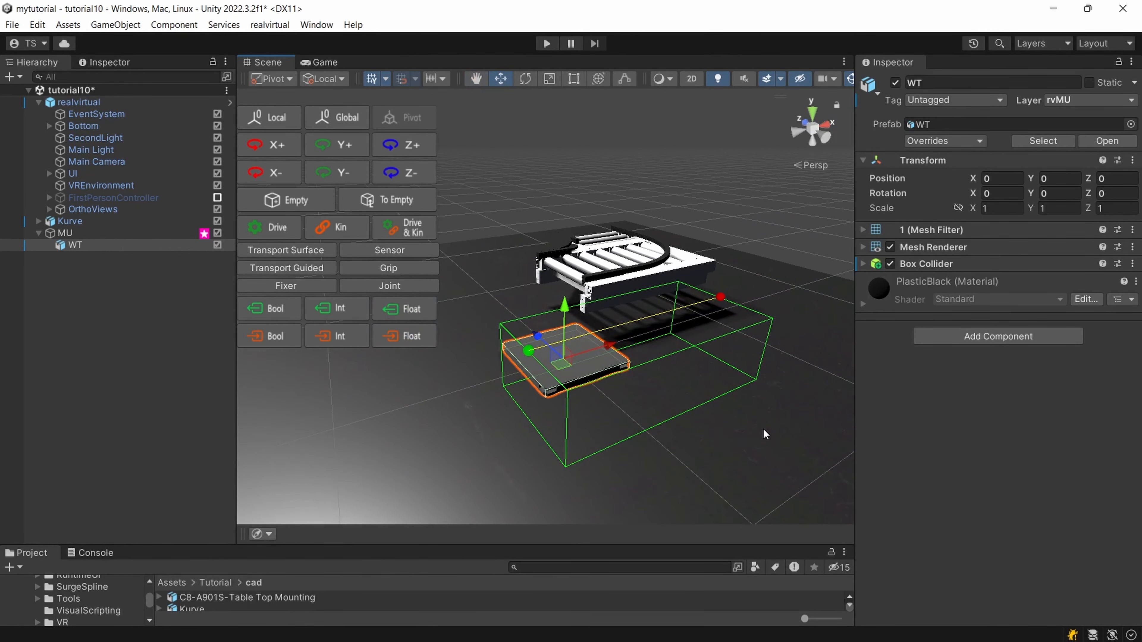
pyautogui.scroll(-2, 763, 429)
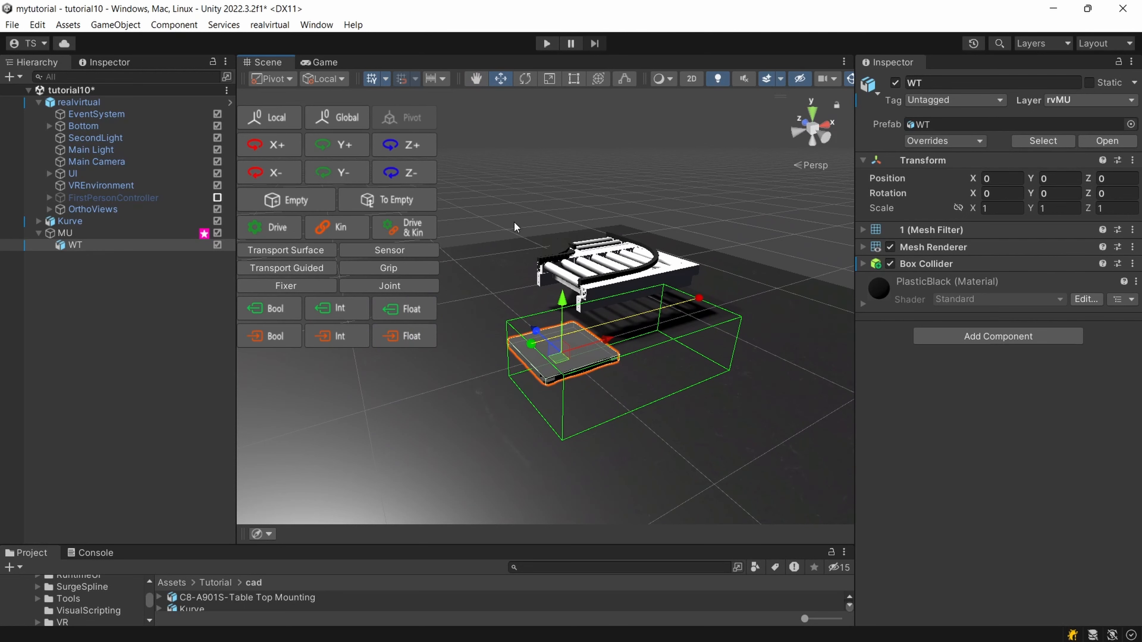
pyautogui.moveTo(611, 364); pyautogui.dragTo(695, 356, button='right')
pyautogui.moveTo(695, 355); pyautogui.dragTo(786, 350, button='middle')
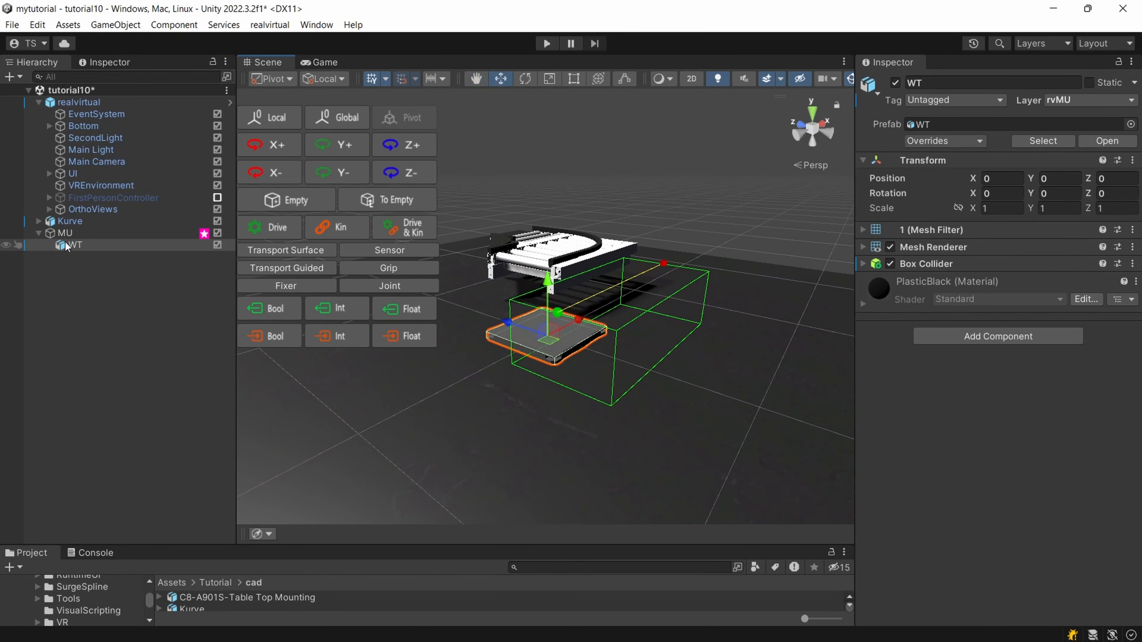
pyautogui.click(66, 233)
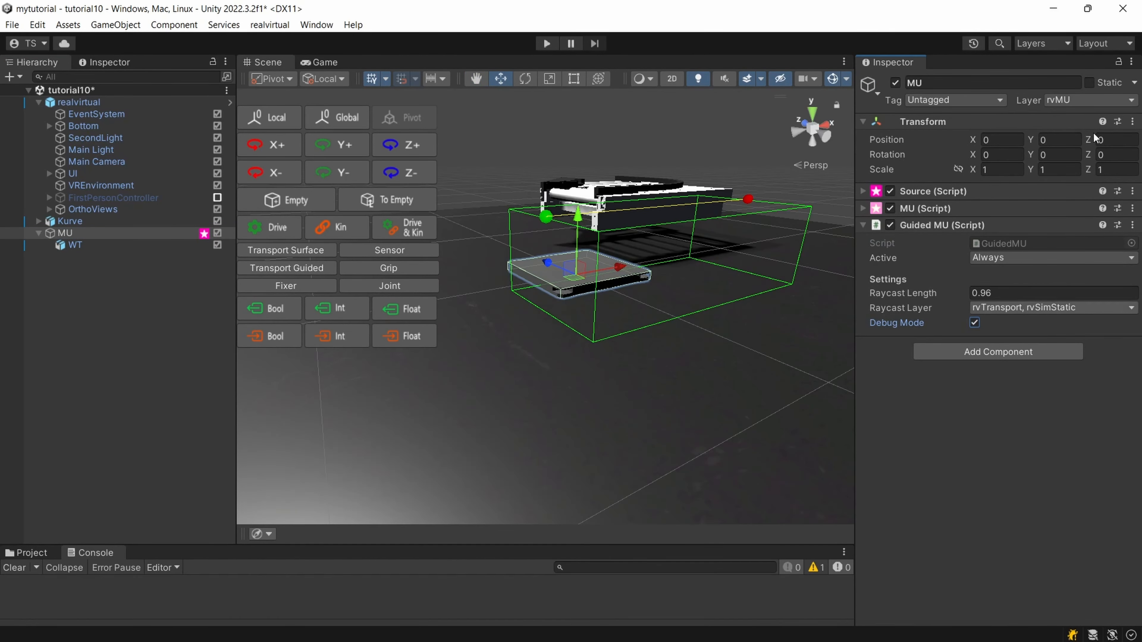
pyautogui.moveTo(593, 315); pyautogui.dragTo(644, 298, button='right')
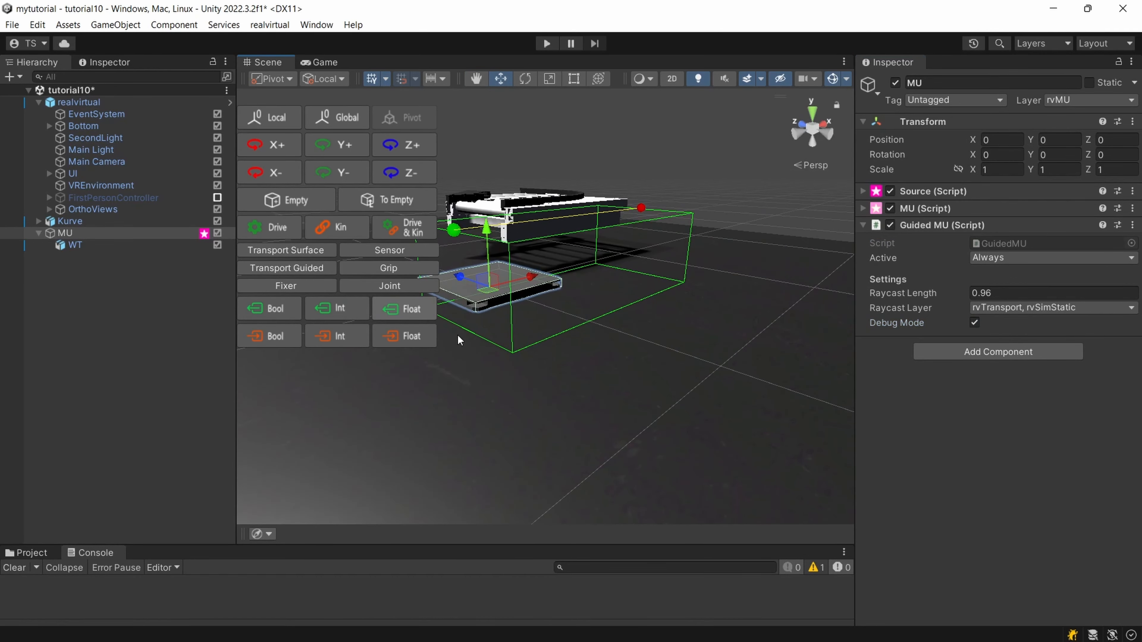
pyautogui.moveTo(554, 348); pyautogui.dragTo(689, 344, button='middle')
pyautogui.moveTo(733, 304); pyautogui.dragTo(698, 311, button='right')
pyautogui.moveTo(698, 315); pyautogui.dragTo(562, 423, button='middle')
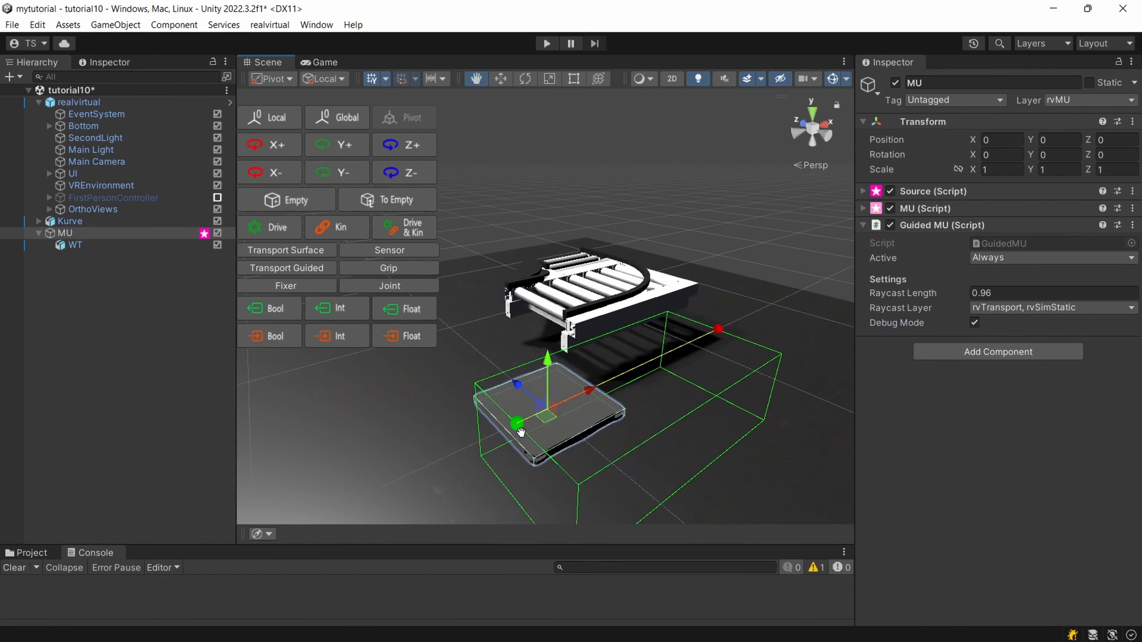
pyautogui.moveTo(732, 241); pyautogui.dragTo(774, 232, button='right')
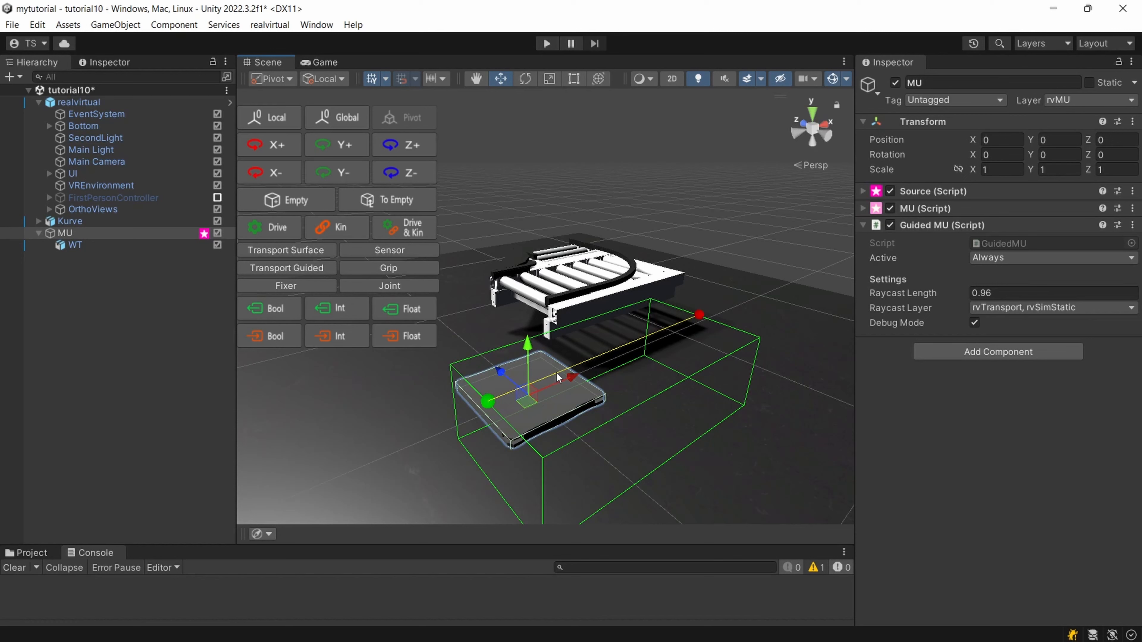
pyautogui.moveTo(441, 274); pyautogui.dragTo(544, 176, button='middle')
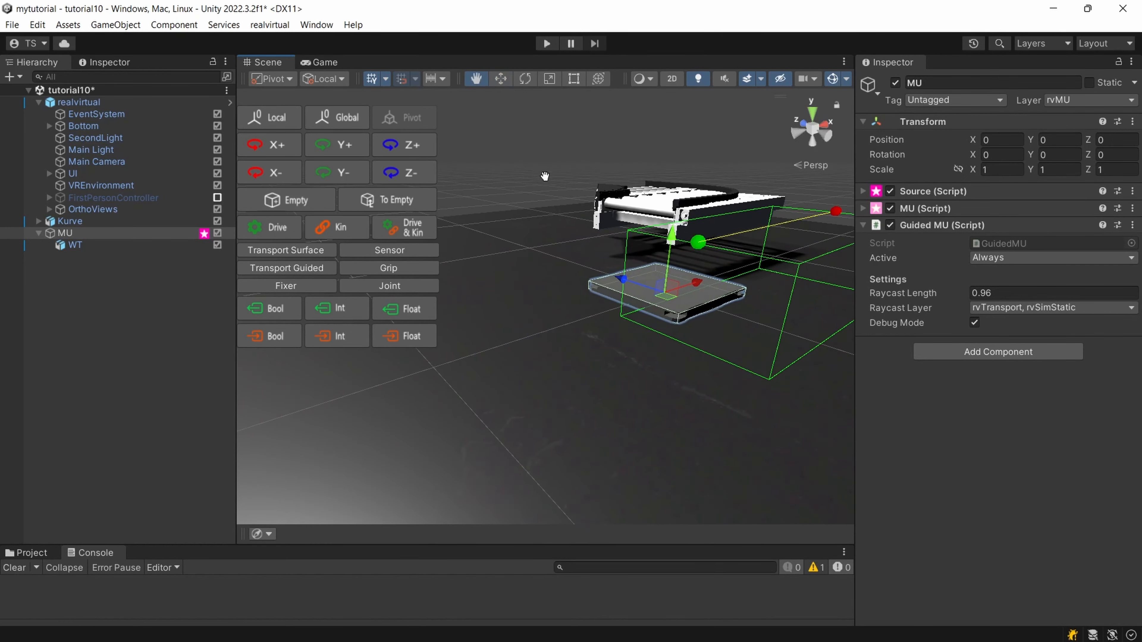
pyautogui.moveTo(674, 243); pyautogui.dragTo(672, 113)
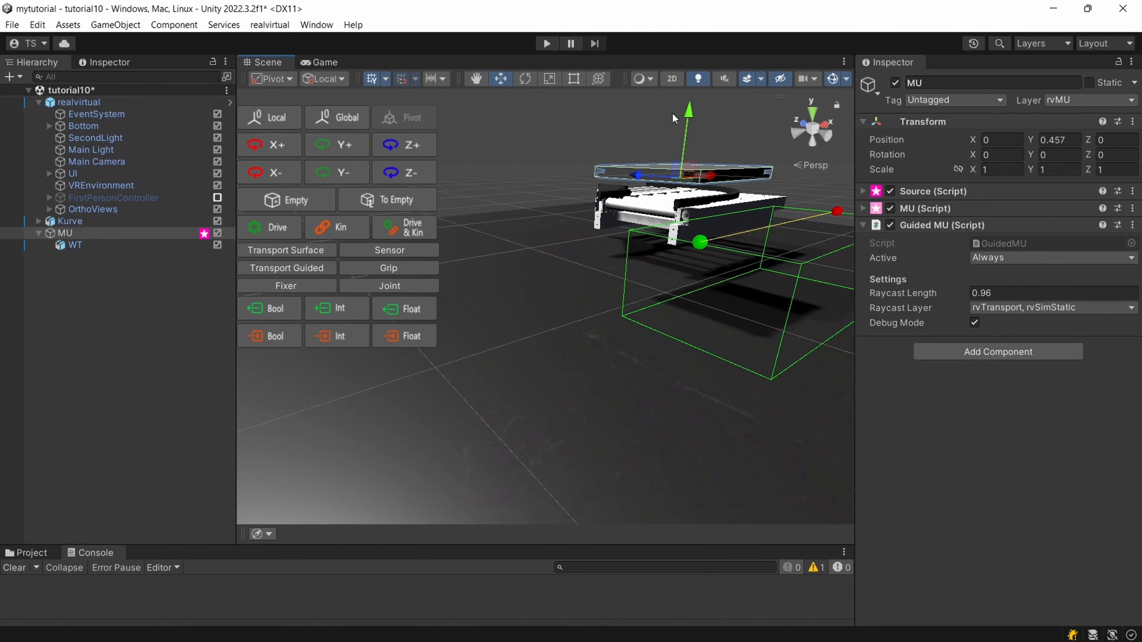
# - Shift the MU object along Z to about -0.379 and lower it to a Y position of about 0.404
pyautogui.moveTo(589, 248); pyautogui.dragTo(715, 186, button='right')
pyautogui.click(795, 122)
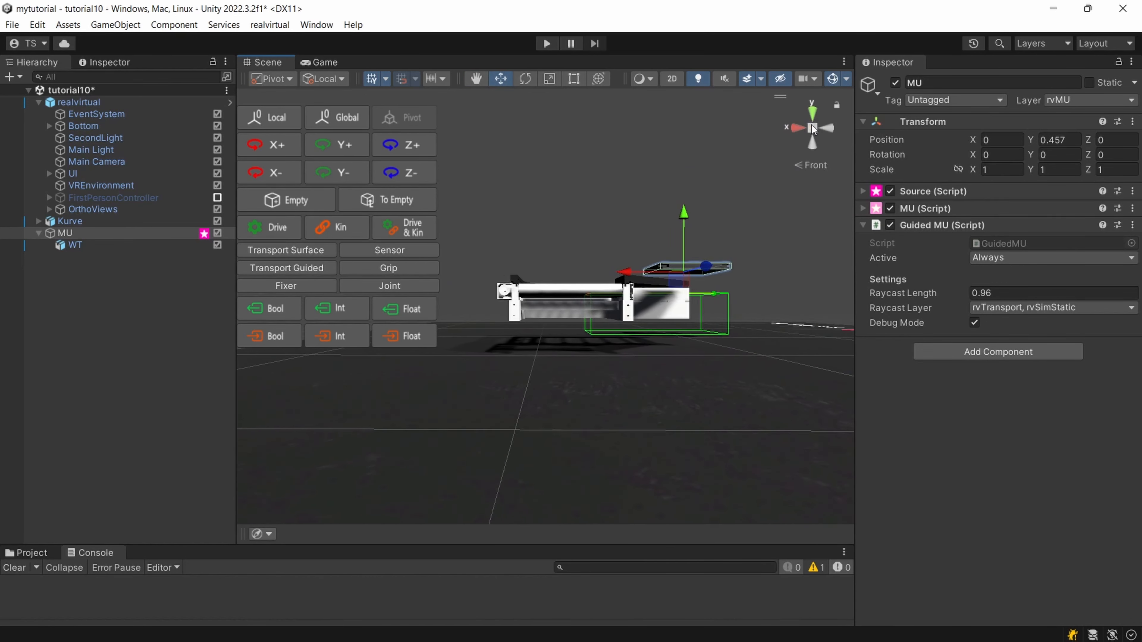
pyautogui.click(831, 127)
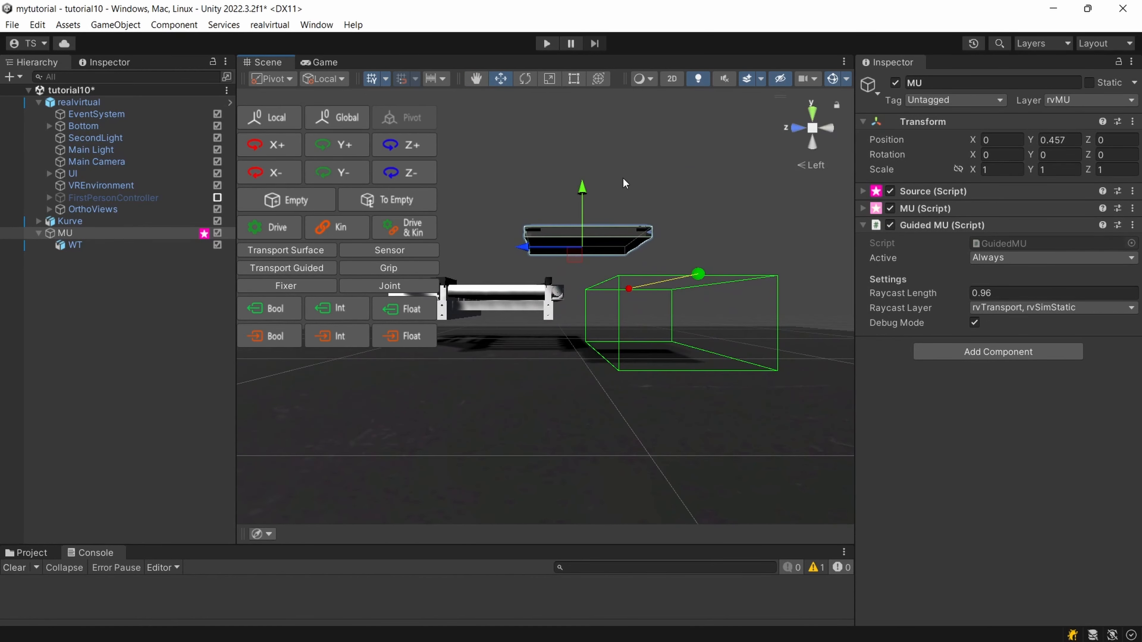
pyautogui.moveTo(541, 246); pyautogui.dragTo(624, 244)
pyautogui.moveTo(674, 192); pyautogui.dragTo(675, 202)
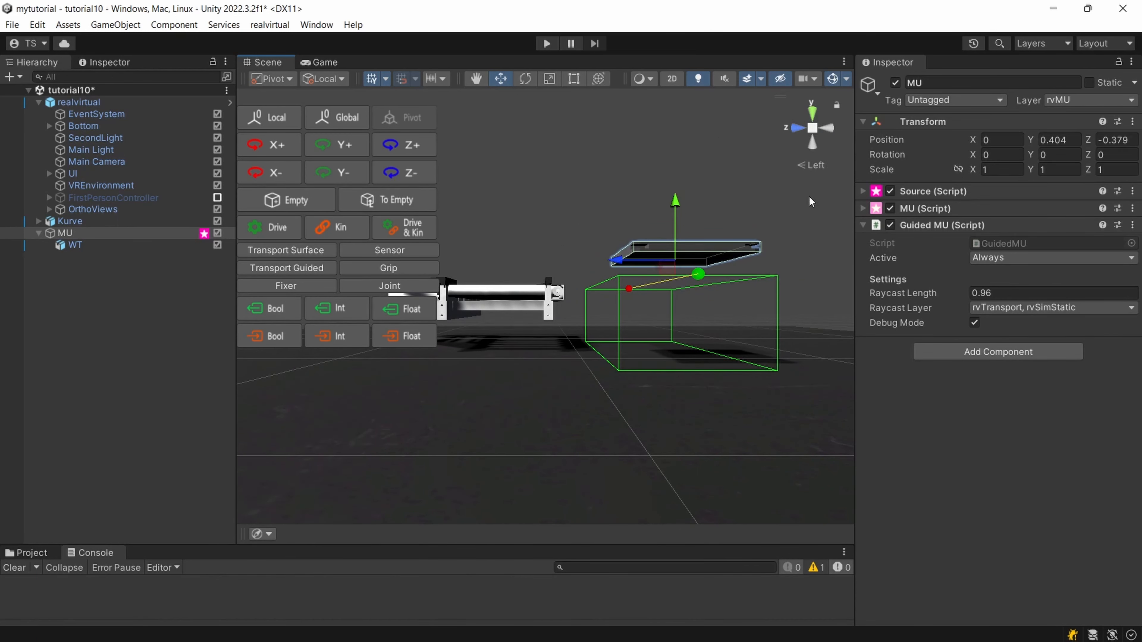
# - Shift the MU object along X to about -0.096, checking its placement from the back view
pyautogui.moveTo(809, 200); pyautogui.dragTo(350, 492, button='right')
pyautogui.click(817, 144)
pyautogui.moveTo(676, 209); pyautogui.dragTo(652, 393, button='middle')
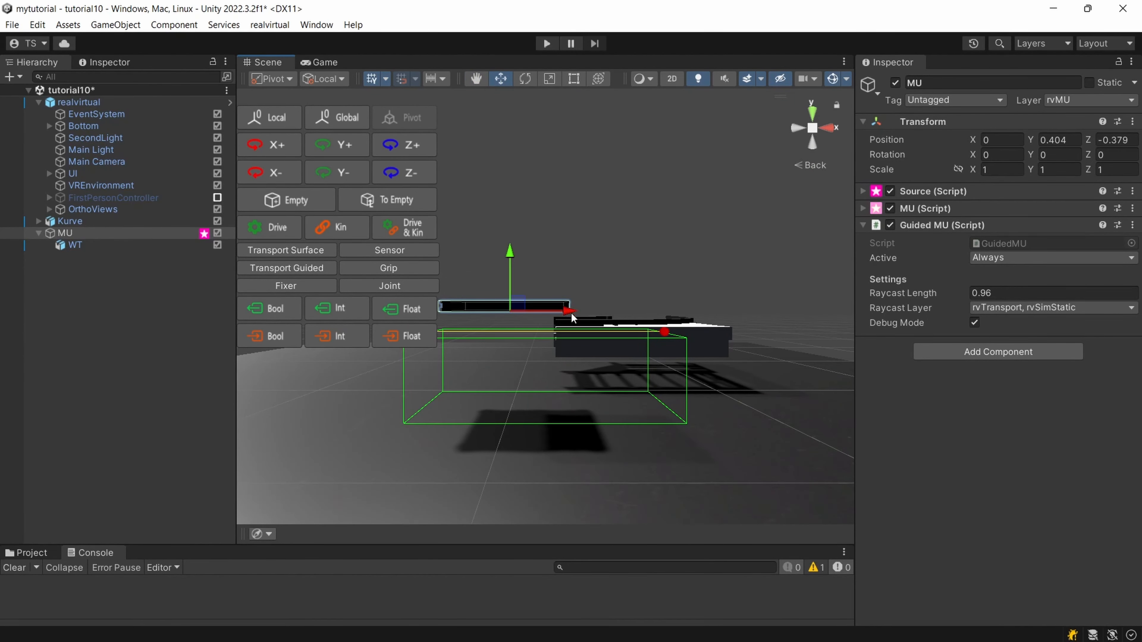
pyautogui.moveTo(573, 317); pyautogui.dragTo(537, 312)
pyautogui.moveTo(538, 312); pyautogui.dragTo(640, 404, button='right')
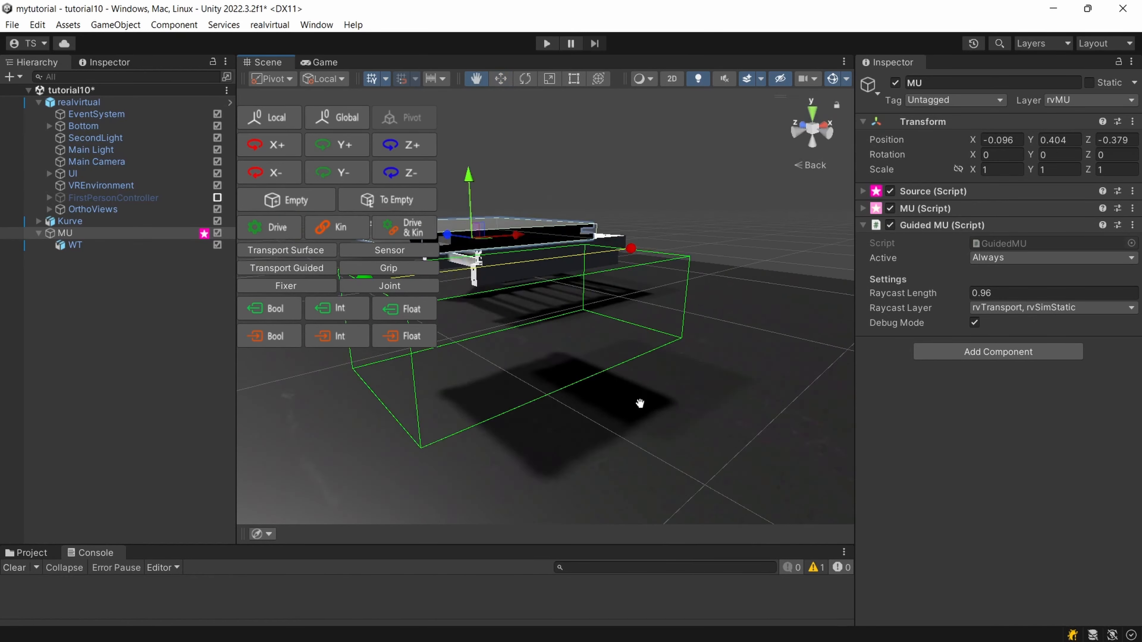
pyautogui.moveTo(640, 403); pyautogui.dragTo(720, 422, button='middle')
pyautogui.moveTo(720, 422); pyautogui.dragTo(803, 424, button='right')
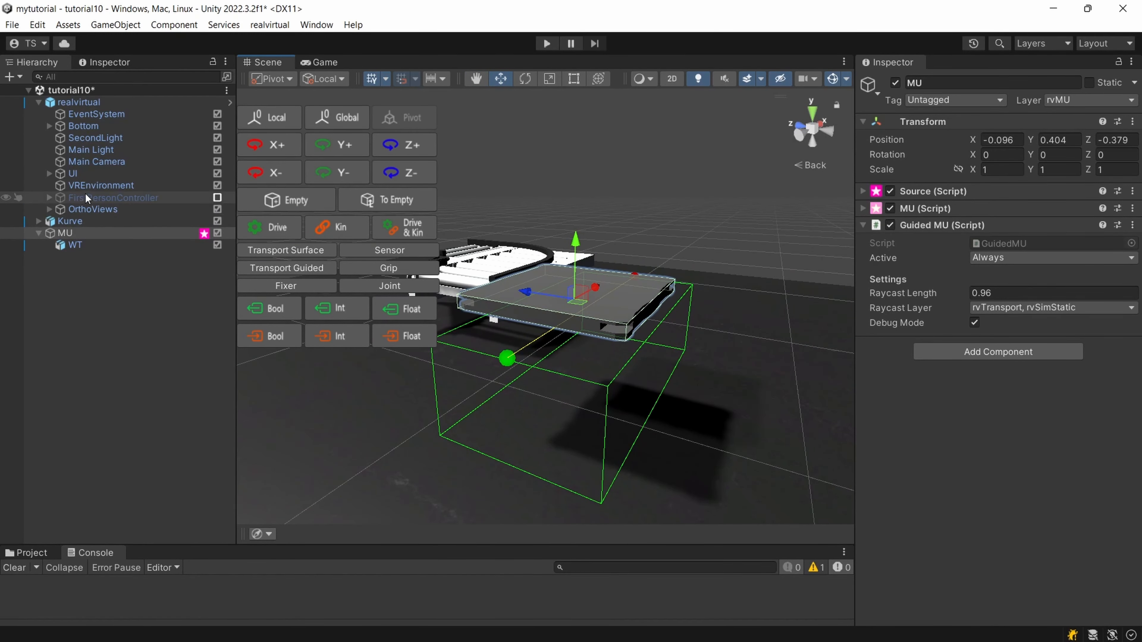
# - Rename the guided transport object inside the Kurve model as Line
pyautogui.click(38, 221)
pyautogui.scroll(-10, 129, 294)
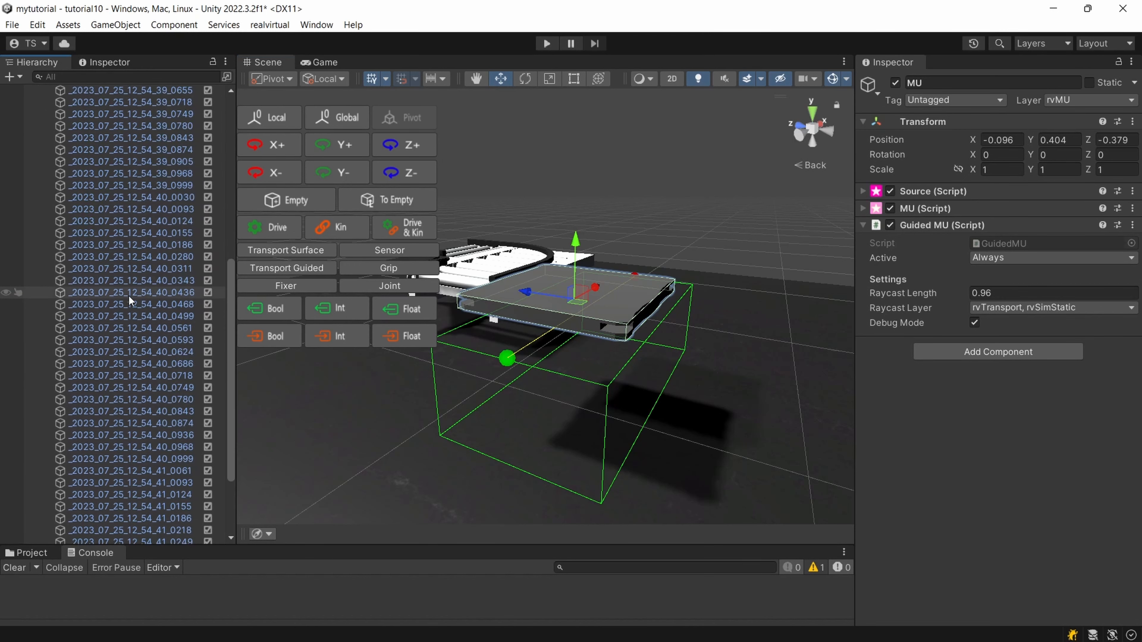
pyautogui.scroll(-3, 129, 294)
pyautogui.click(122, 517)
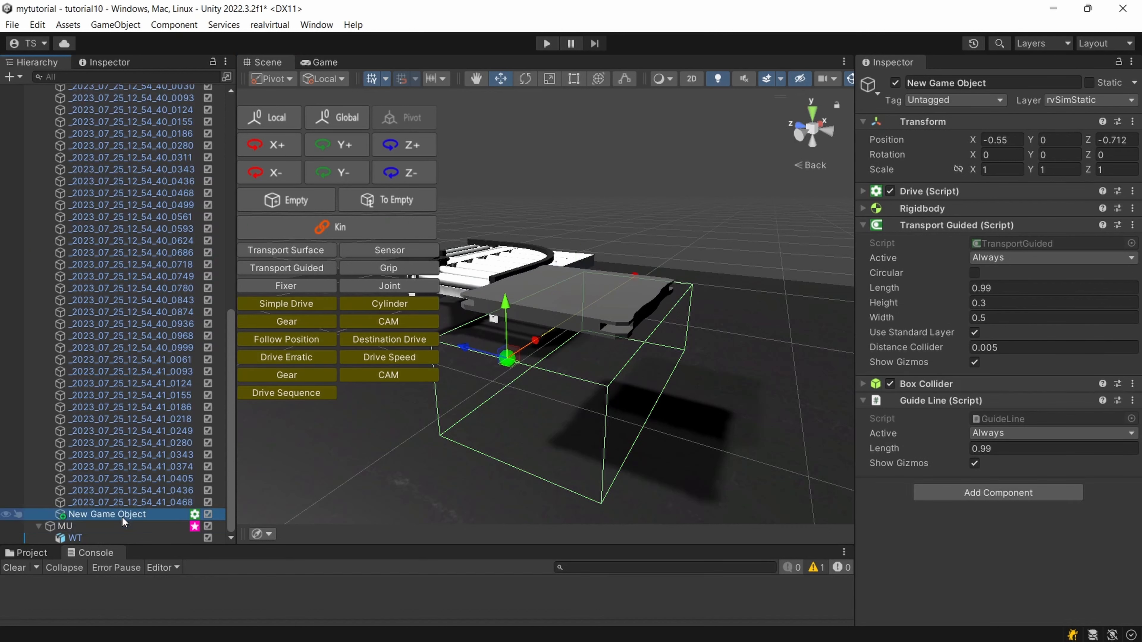
pyautogui.click(122, 517)
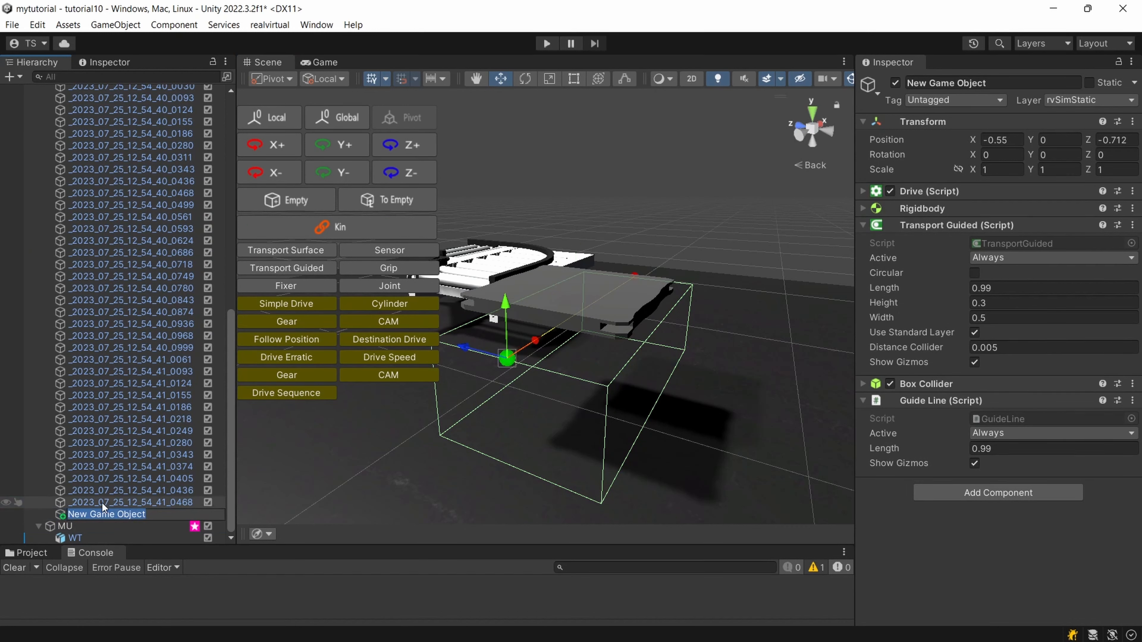
pyautogui.write('Line')
pyautogui.press('Return')
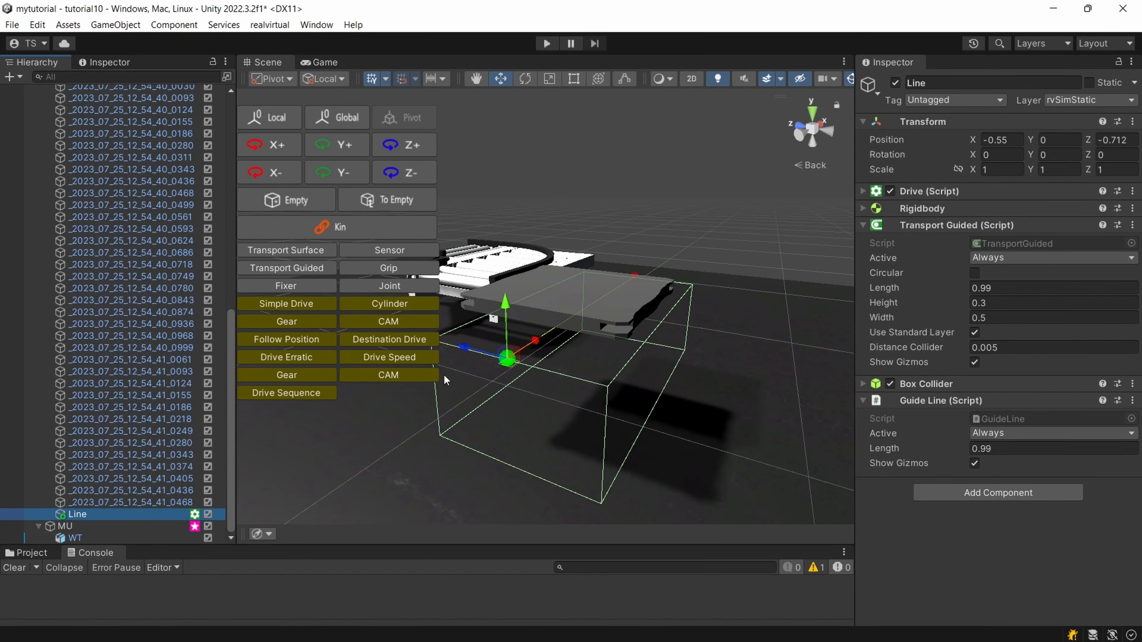
# - Turn on Jog Forward for the Line object's Drive and set its target speed to 250
pyautogui.click(897, 191)
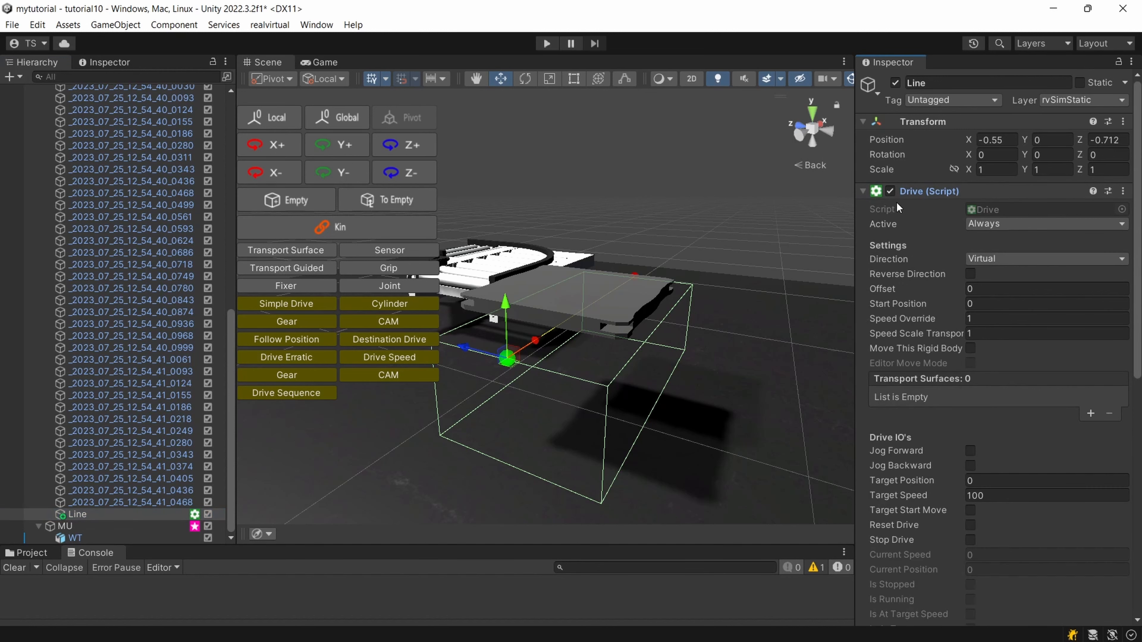
pyautogui.scroll(-3, 978, 434)
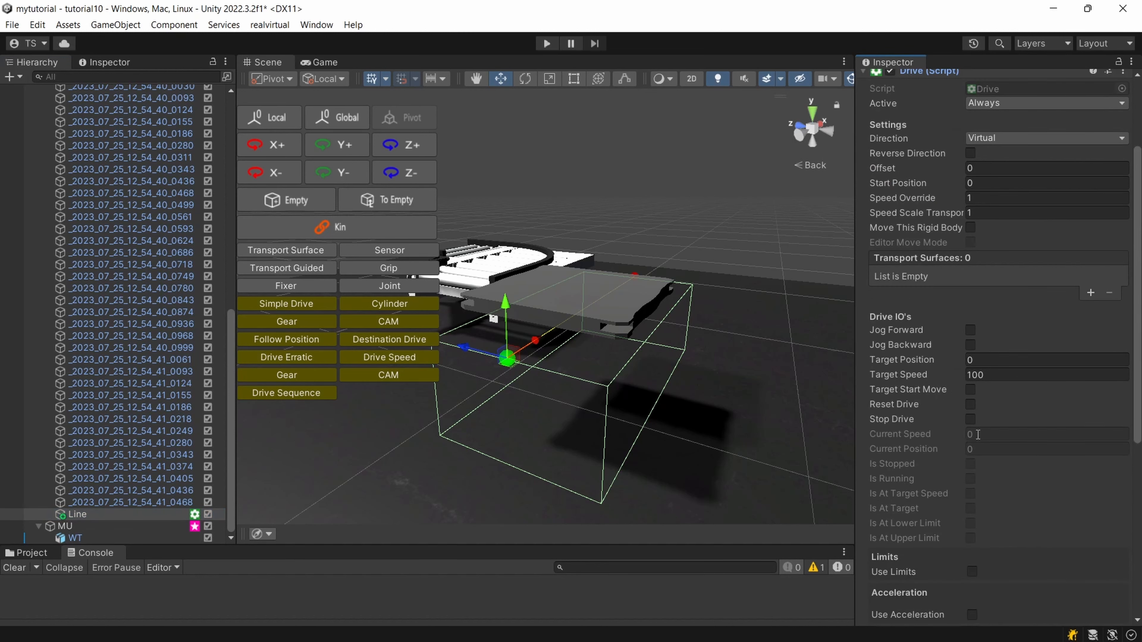
pyautogui.click(970, 331)
pyautogui.click(986, 375)
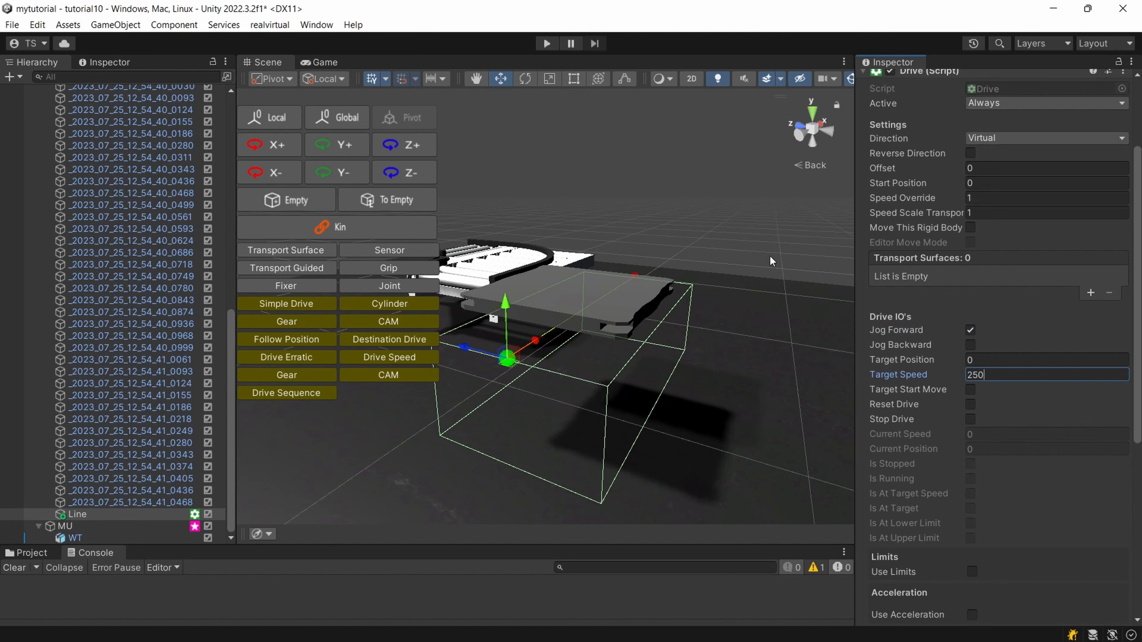
# - Start the simulation to test the Line transport with the MU source
pyautogui.moveTo(749, 291); pyautogui.dragTo(642, 339, button='right')
pyautogui.moveTo(642, 340); pyautogui.dragTo(592, 398, button='middle')
pyautogui.scroll(-3, 592, 398)
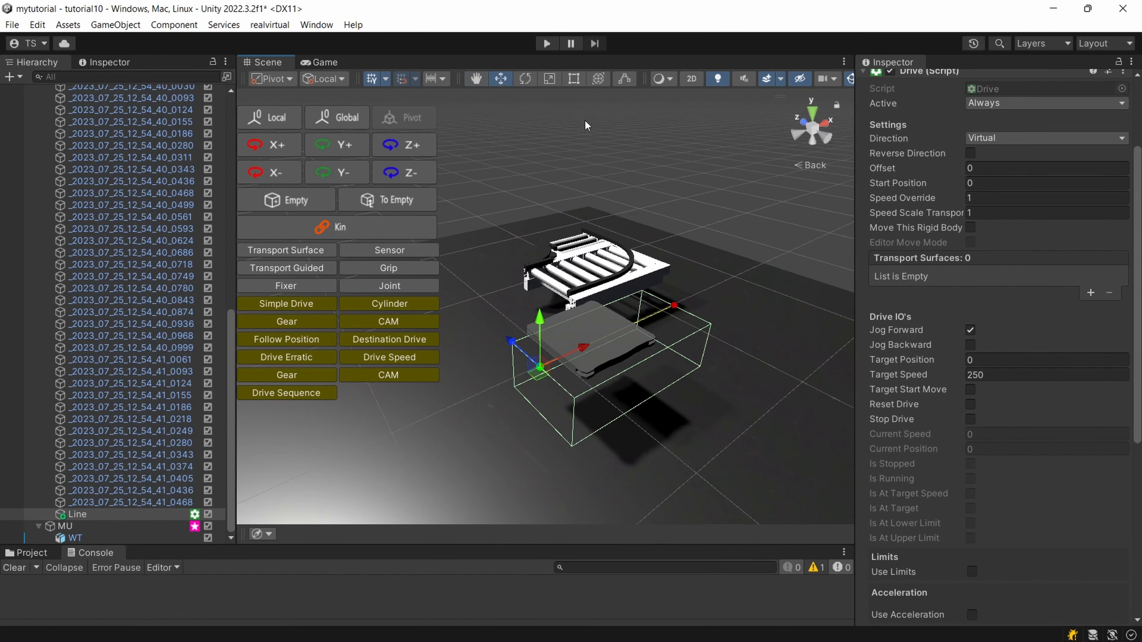
pyautogui.click(547, 43)
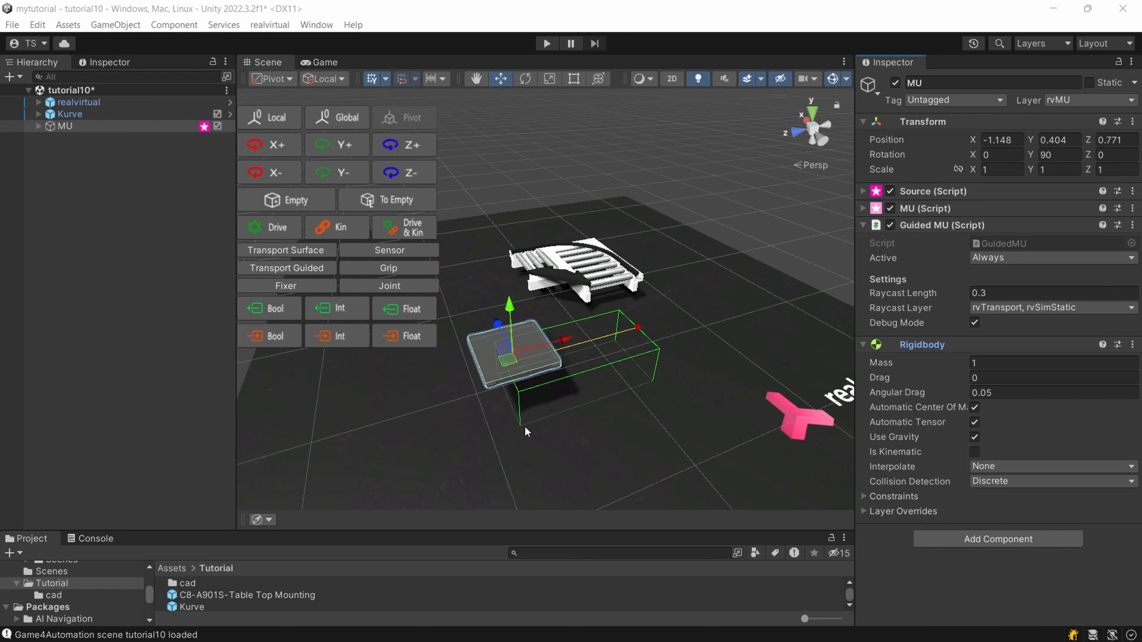
# - Run the simulation with gizmos displayed, examine how the carriers travel along the guide line, and stop it
pyautogui.click(546, 44)
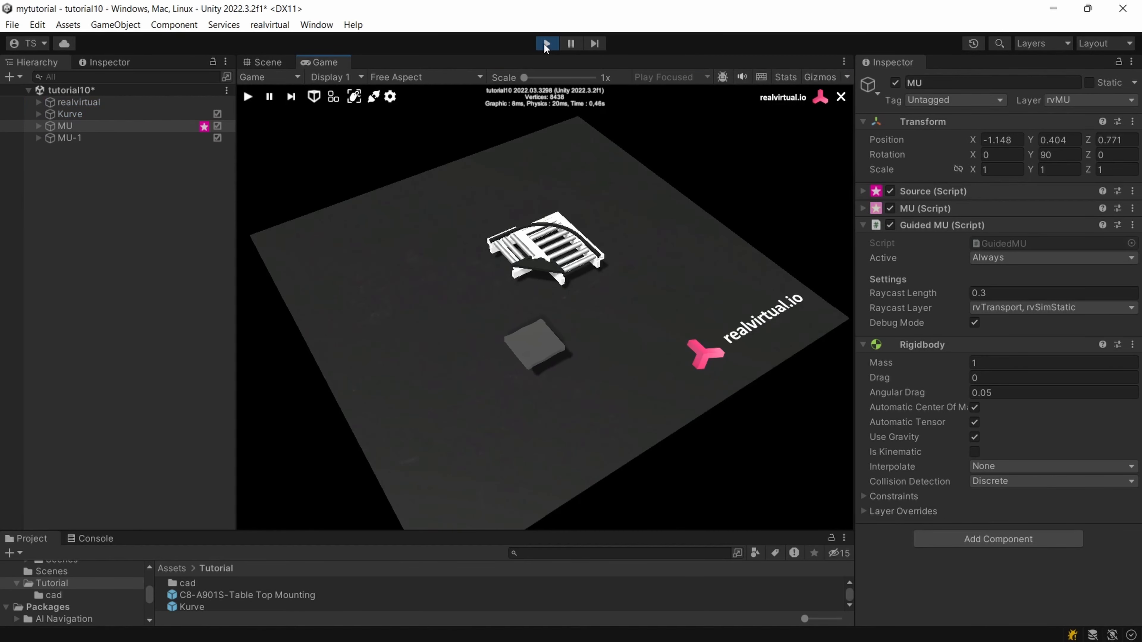
pyautogui.click(819, 77)
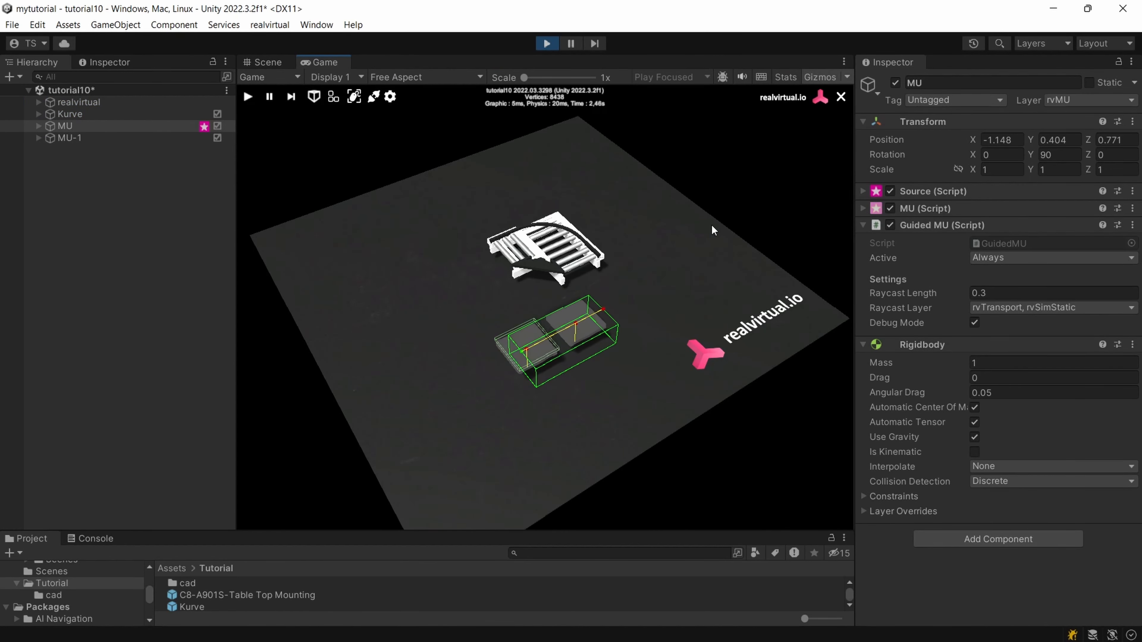
pyautogui.moveTo(712, 224); pyautogui.dragTo(657, 186, button='right')
pyautogui.scroll(10, 679, 243)
pyautogui.scroll(-10, 682, 251)
pyautogui.moveTo(681, 252); pyautogui.dragTo(558, 52, button='right')
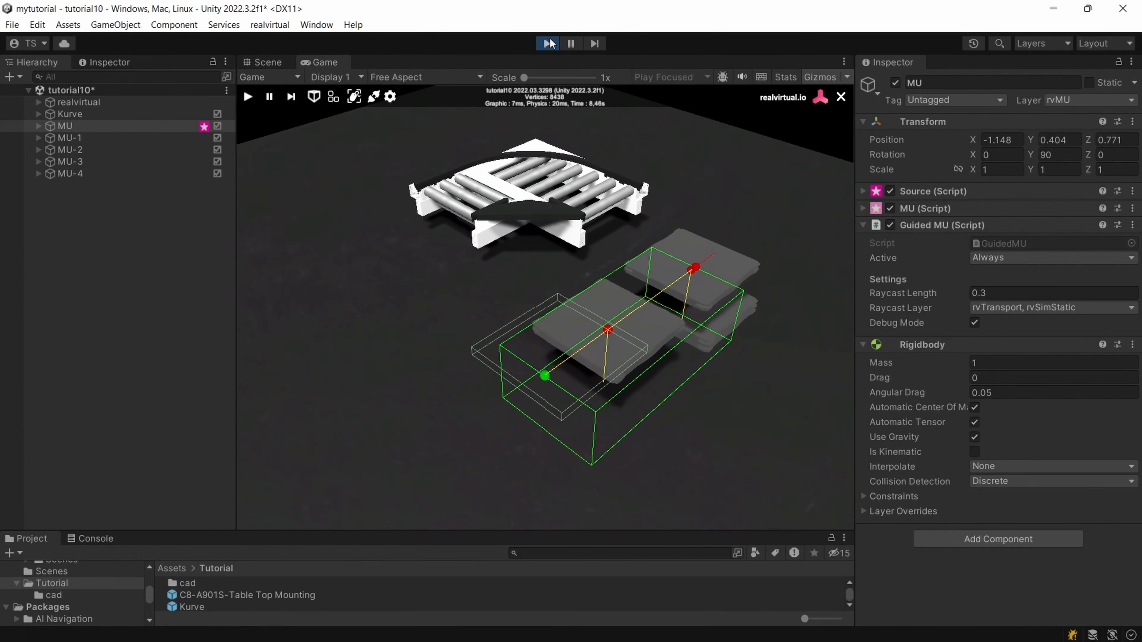
pyautogui.click(546, 44)
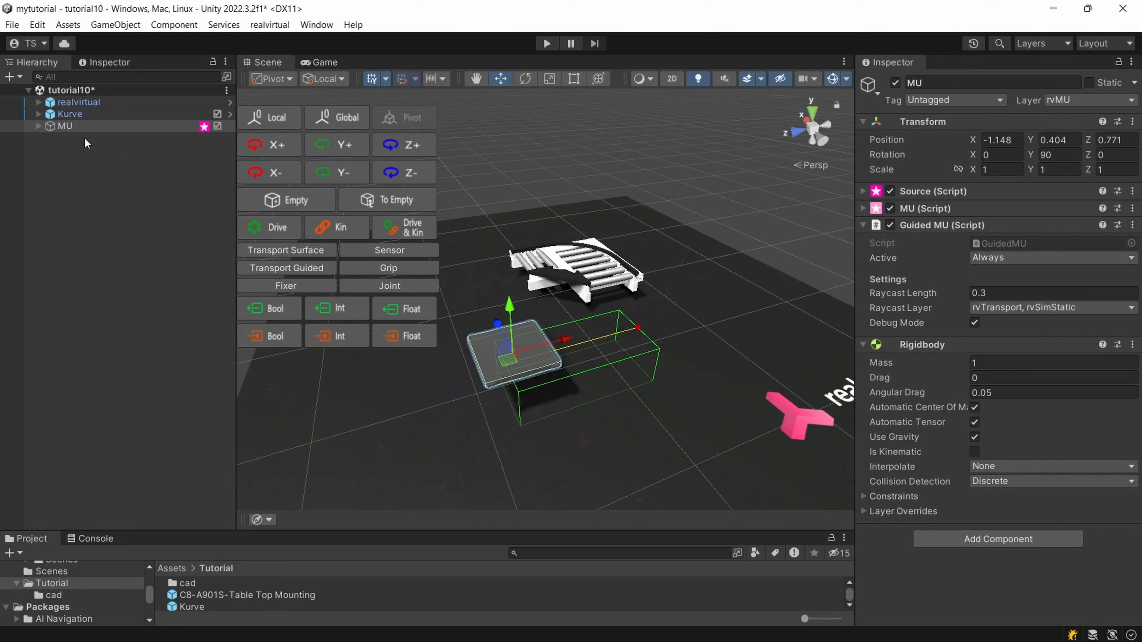
# - Create an empty child object in the Kurve model and name it Curve
pyautogui.click(39, 114)
pyautogui.scroll(-10, 85, 304)
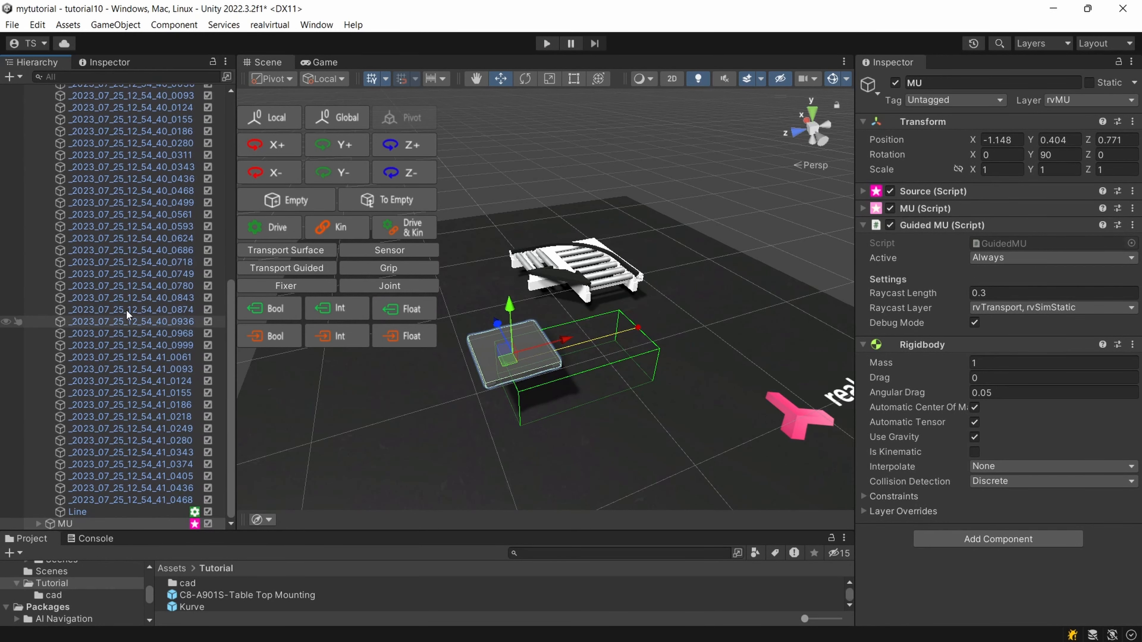
pyautogui.scroll(6, 113, 167)
pyautogui.scroll(2, 103, 124)
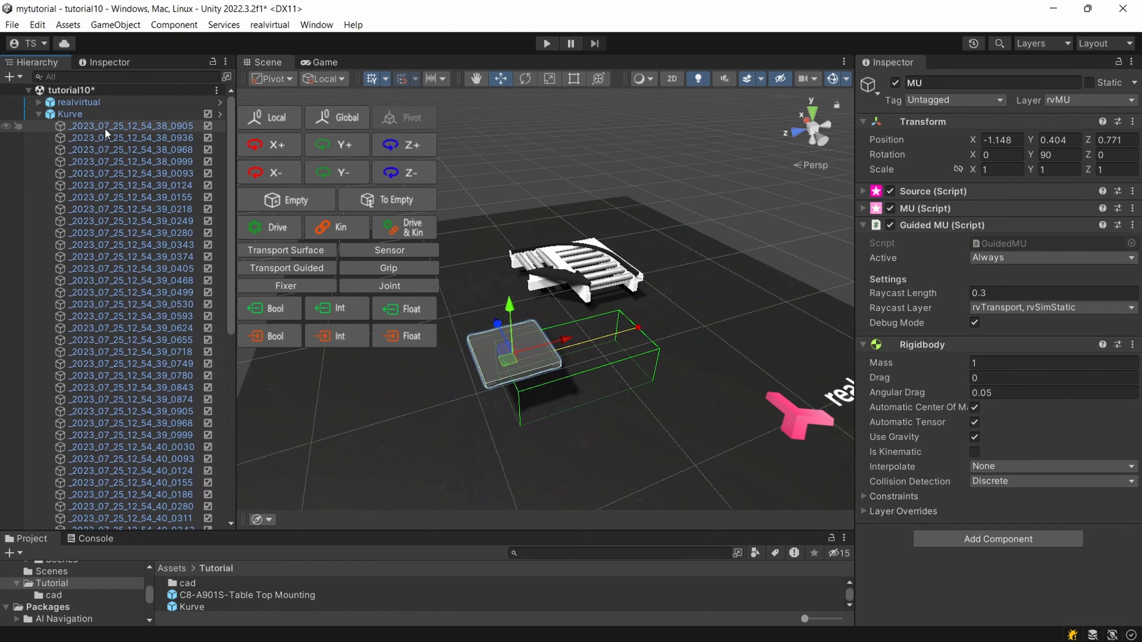
pyautogui.click(98, 115)
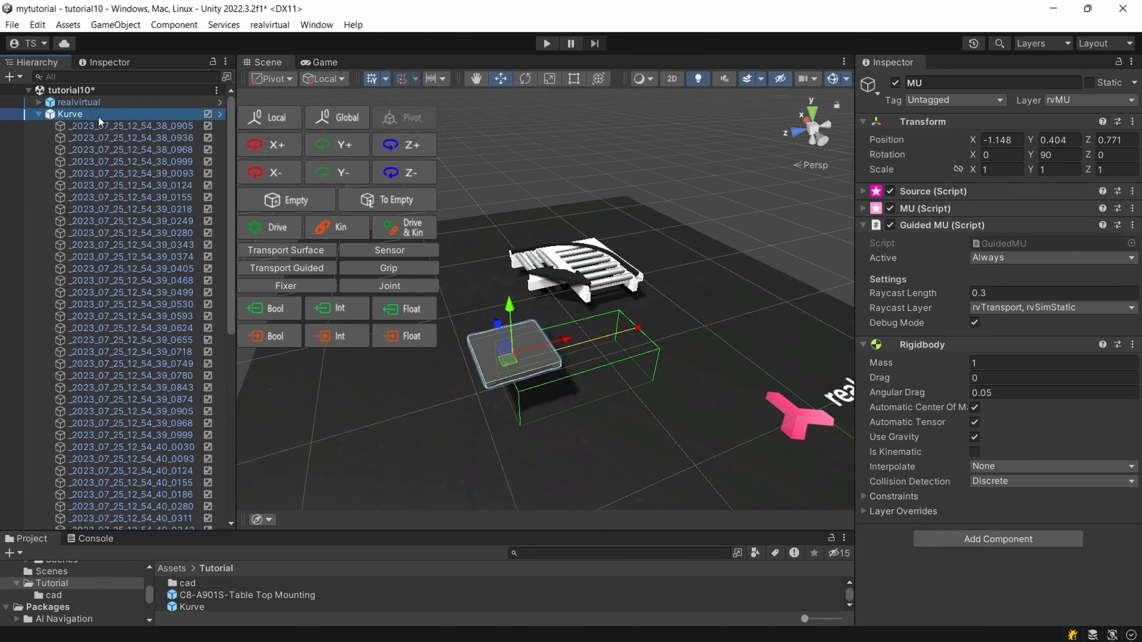
pyautogui.click(294, 202)
pyautogui.click(112, 505)
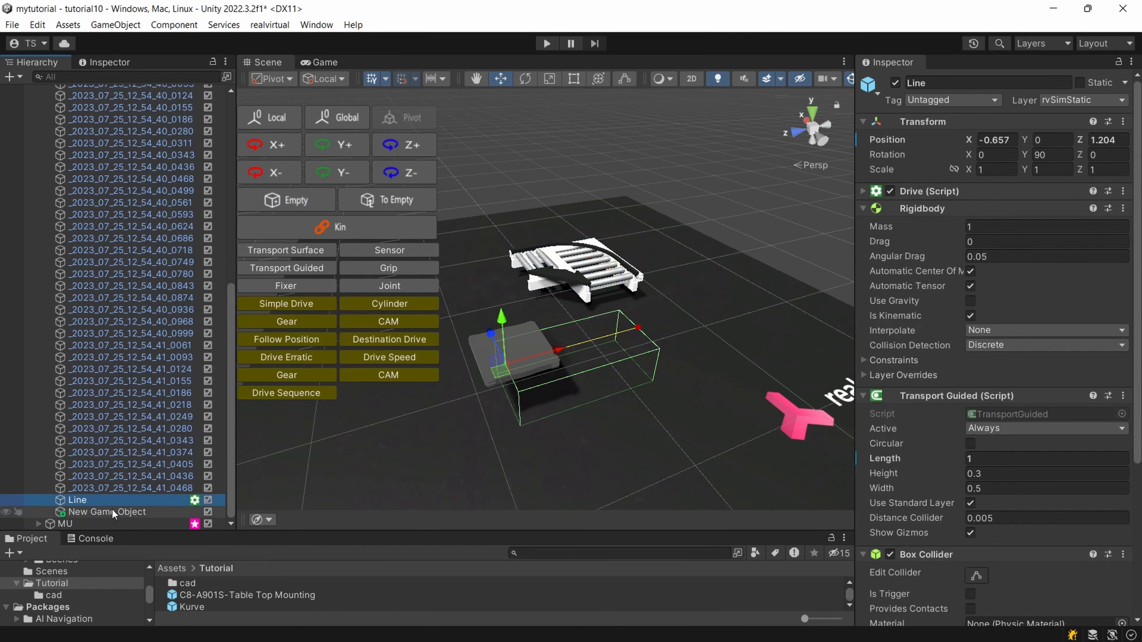
pyautogui.click(112, 512)
pyautogui.press('F2')
pyautogui.write('Curve')
pyautogui.press('Return')
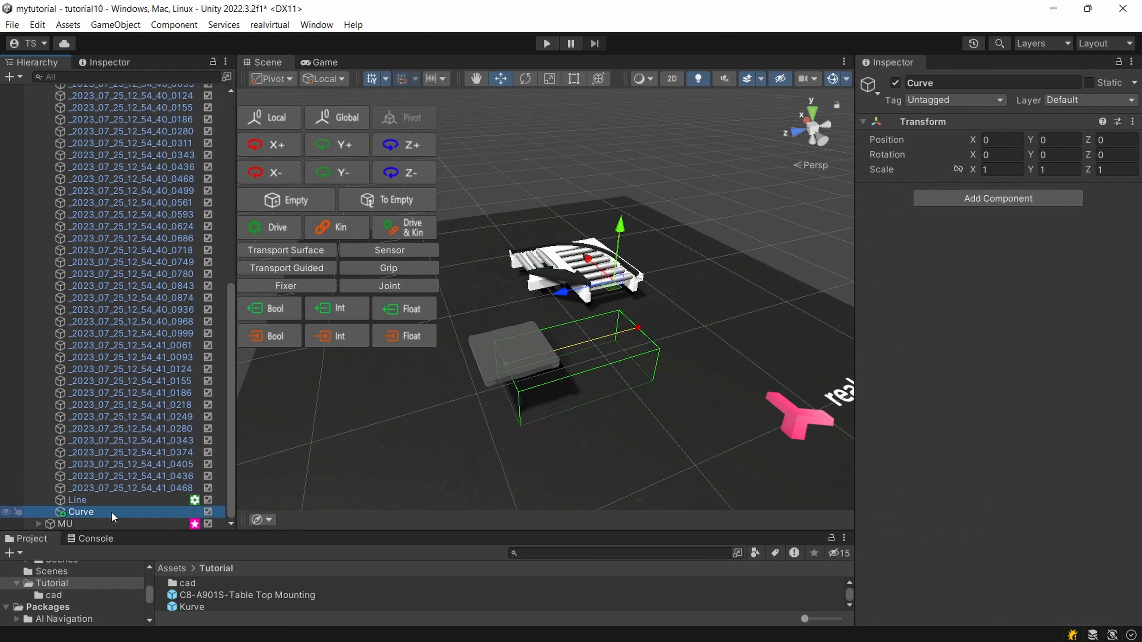
# - Add a guided transport to the Curve object and make it circular
pyautogui.click(262, 270)
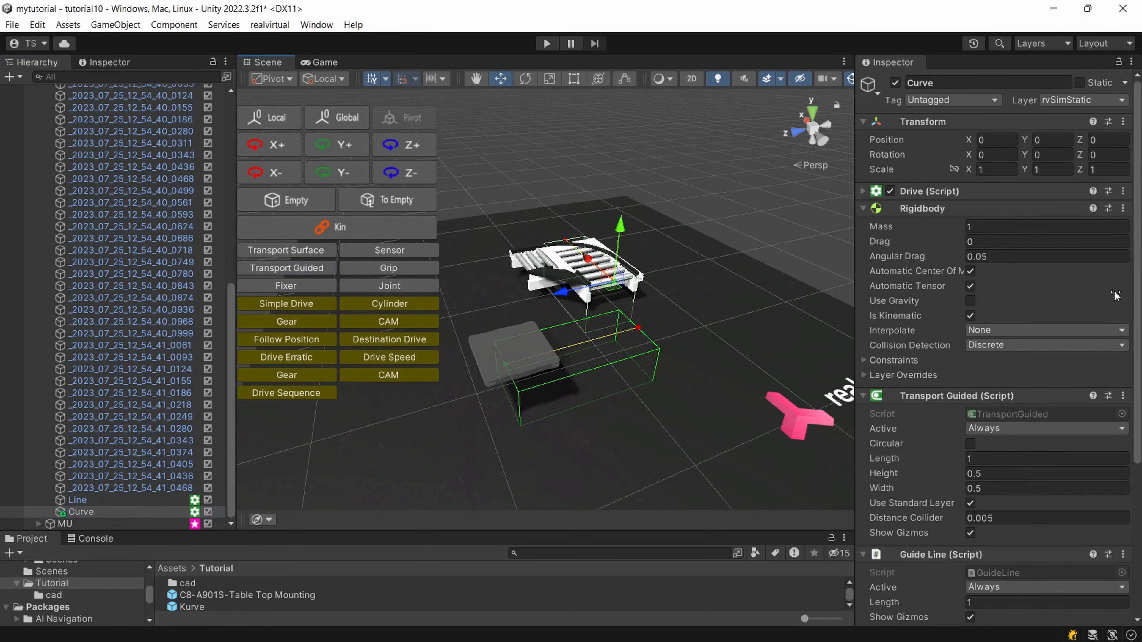
pyautogui.click(970, 443)
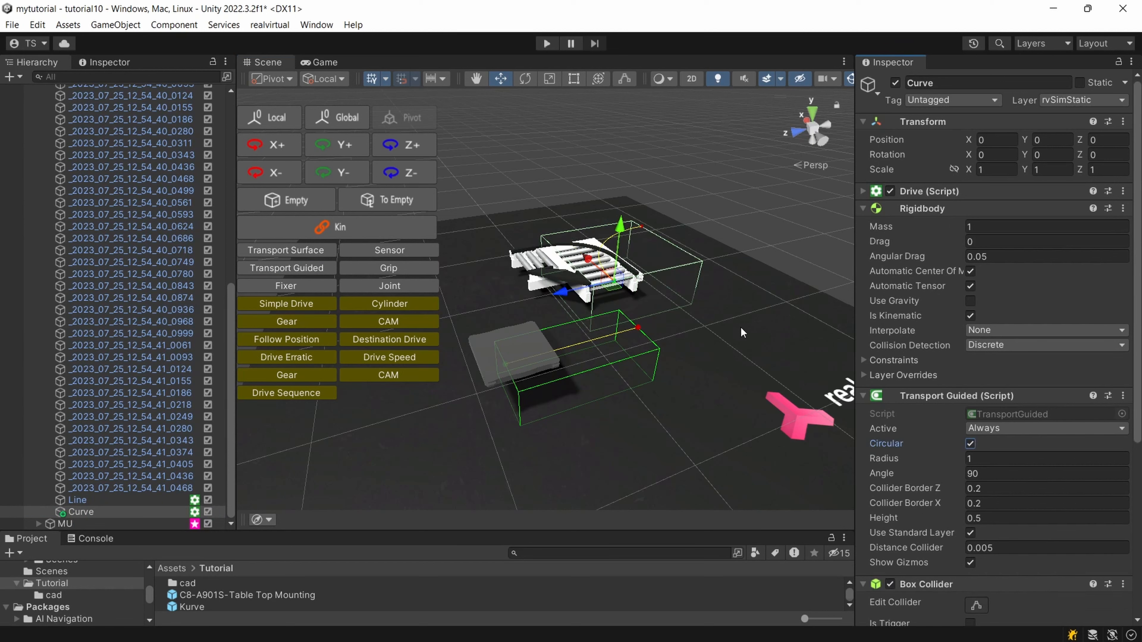
# - Rotate the Curve transport 90° about Y and place its start point at the end of the Line transport
pyautogui.moveTo(616, 284); pyautogui.dragTo(694, 348)
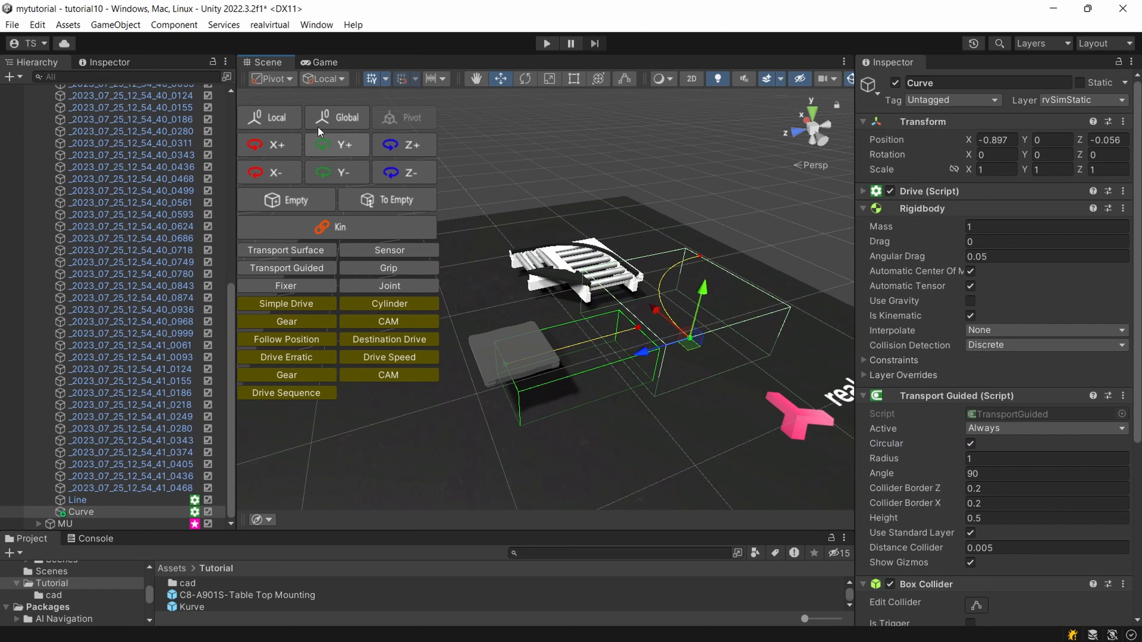
pyautogui.click(330, 148)
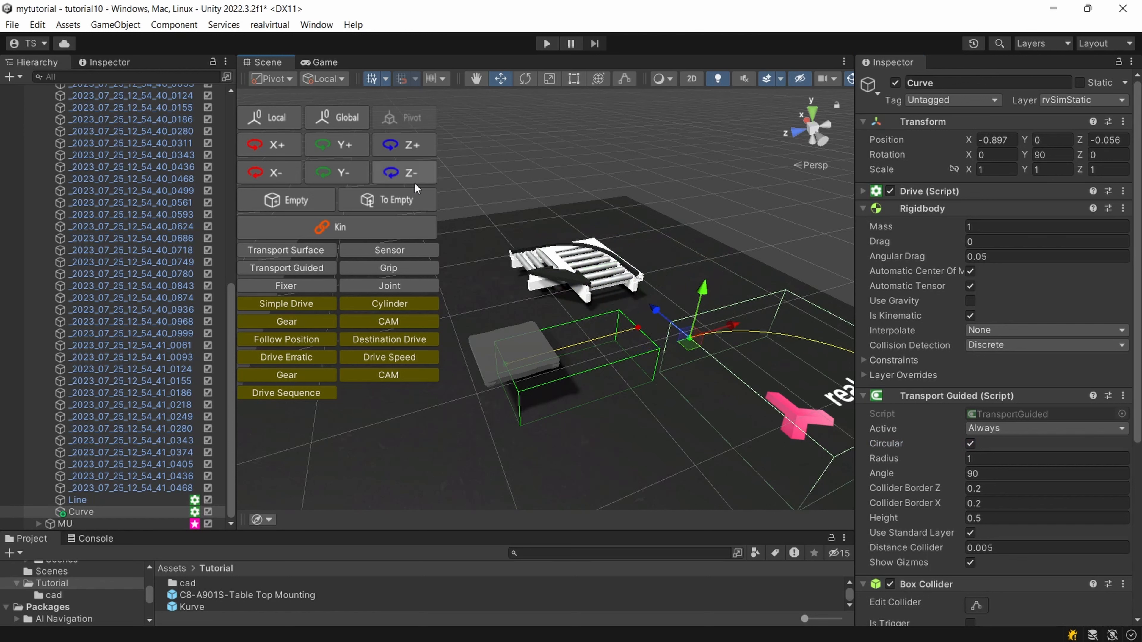
pyautogui.moveTo(691, 350); pyautogui.dragTo(637, 332)
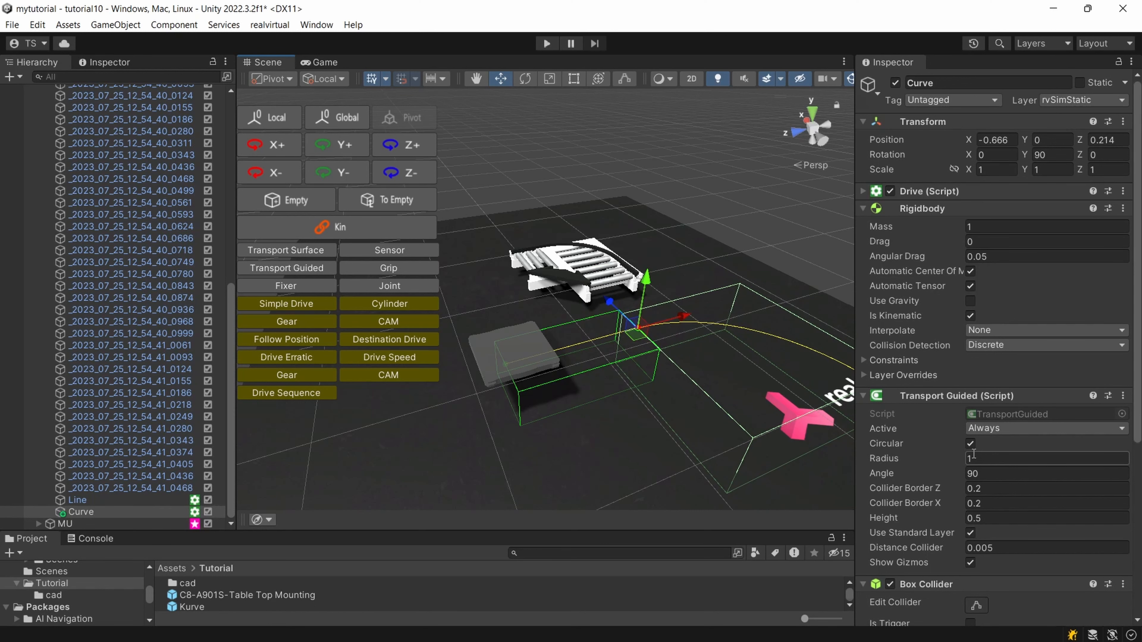
# - Set the Curve's drive to jog forward with a target speed of 250
pyautogui.scroll(-7, 972, 454)
pyautogui.scroll(5, 978, 445)
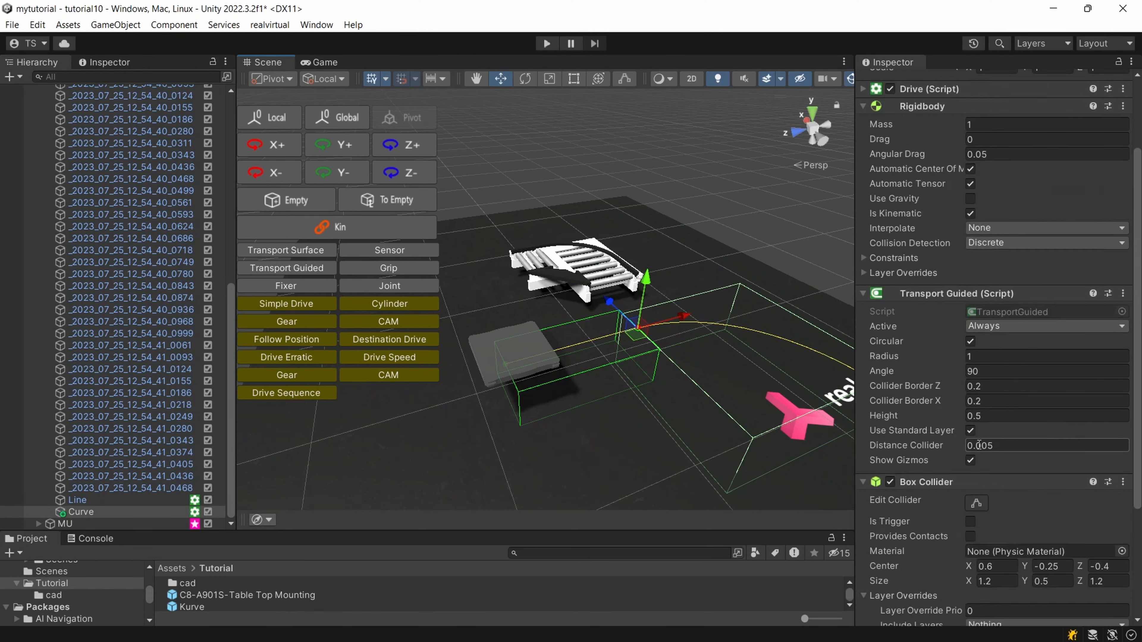
pyautogui.scroll(3, 978, 446)
pyautogui.scroll(-4, 971, 324)
pyautogui.scroll(4, 969, 317)
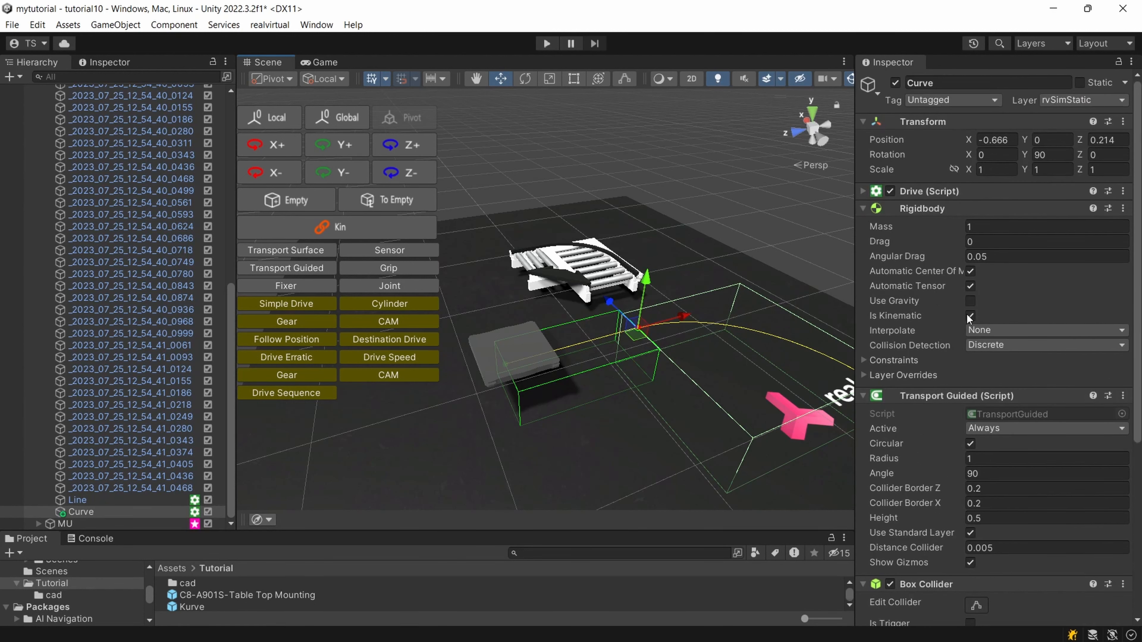
pyautogui.click(861, 191)
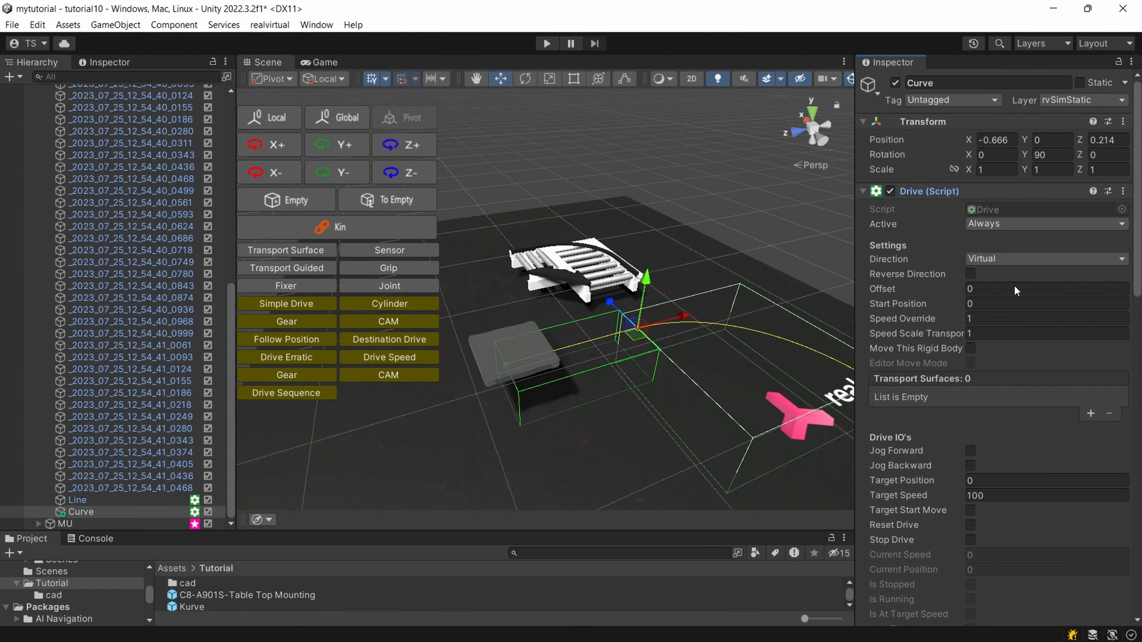
pyautogui.click(970, 451)
pyautogui.click(970, 466)
pyautogui.click(929, 497)
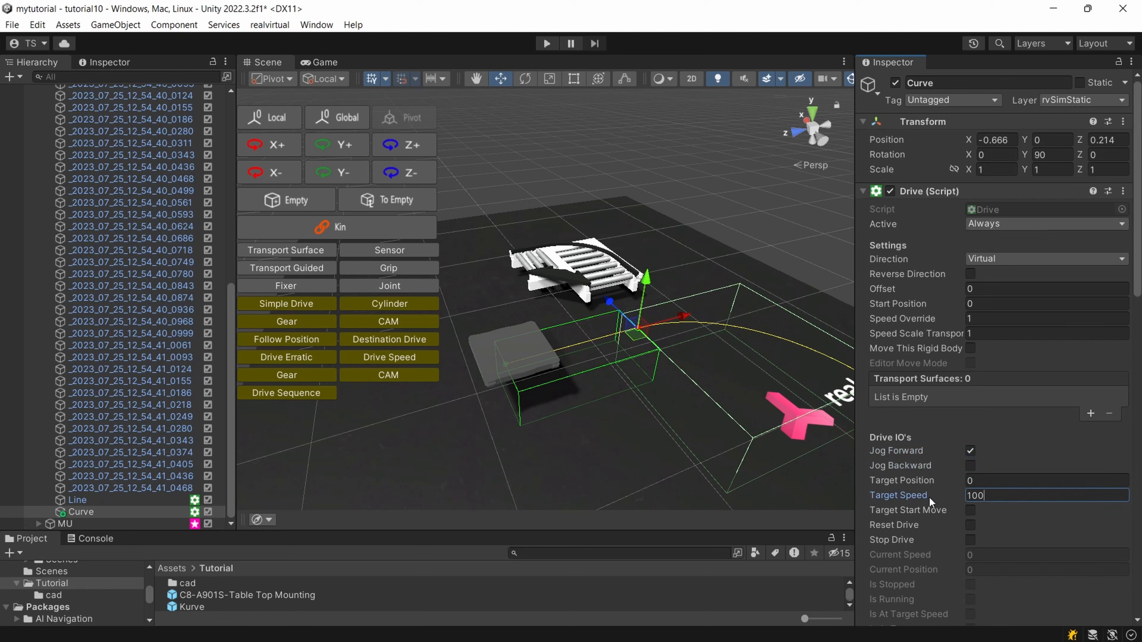
pyautogui.write('250')
# - Run the simulation and examine how the carriers pass from the Line onto the circular Curve transport
pyautogui.click(545, 44)
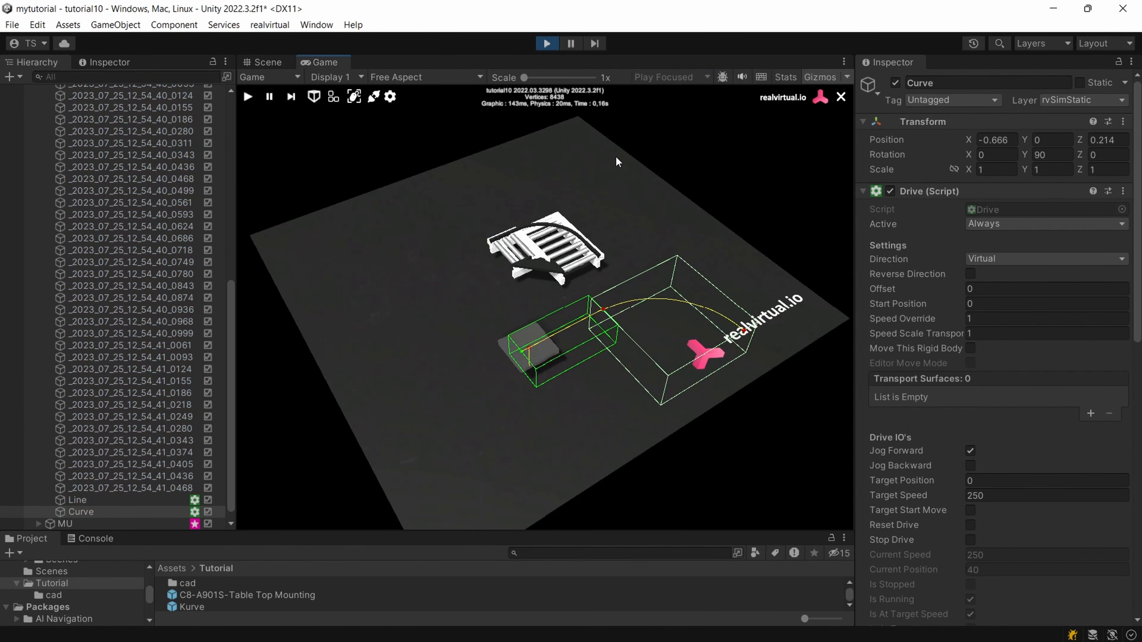
pyautogui.scroll(5, 641, 247)
pyautogui.scroll(-2, 641, 245)
pyautogui.moveTo(641, 245); pyautogui.dragTo(470, 242, button='middle')
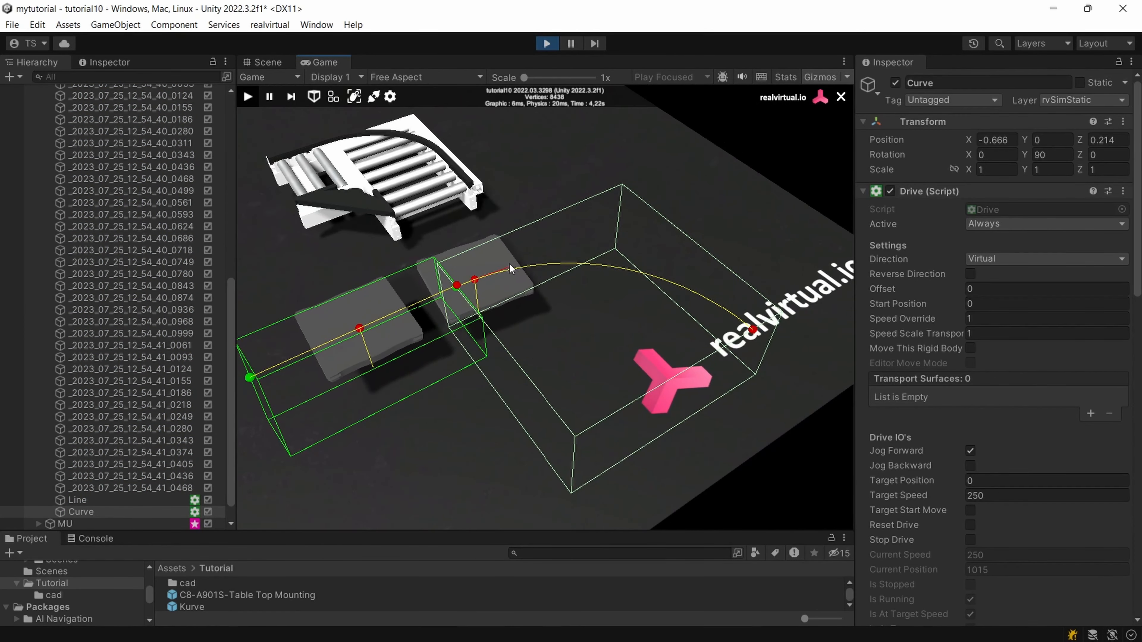
pyautogui.scroll(-5, 512, 272)
pyautogui.scroll(2, 521, 257)
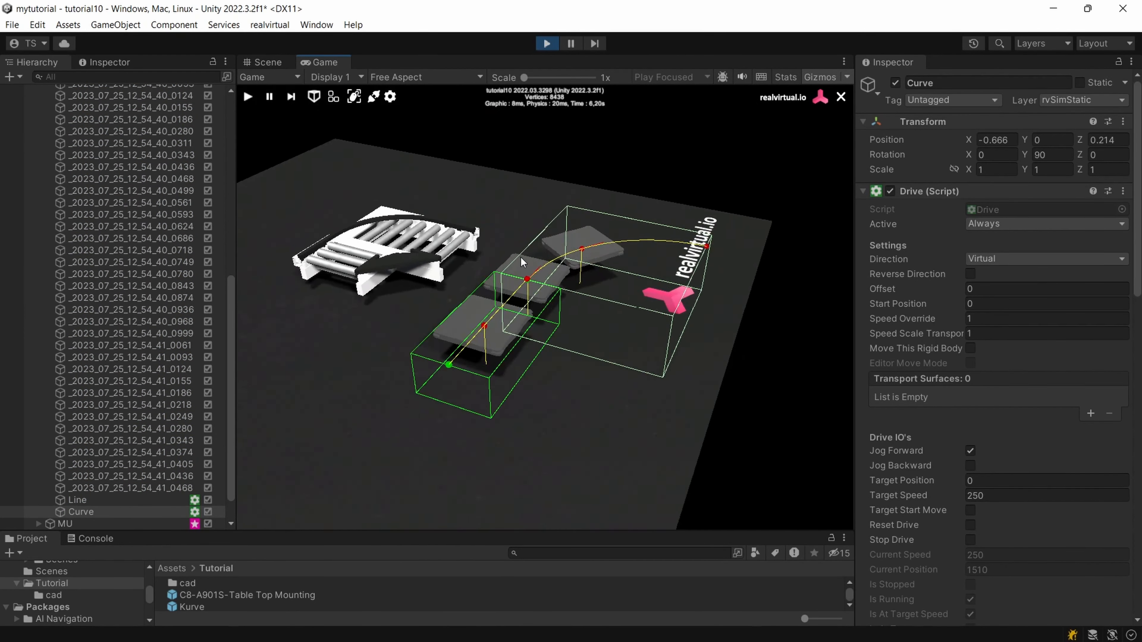
pyautogui.moveTo(521, 258); pyautogui.dragTo(547, 256, button='right')
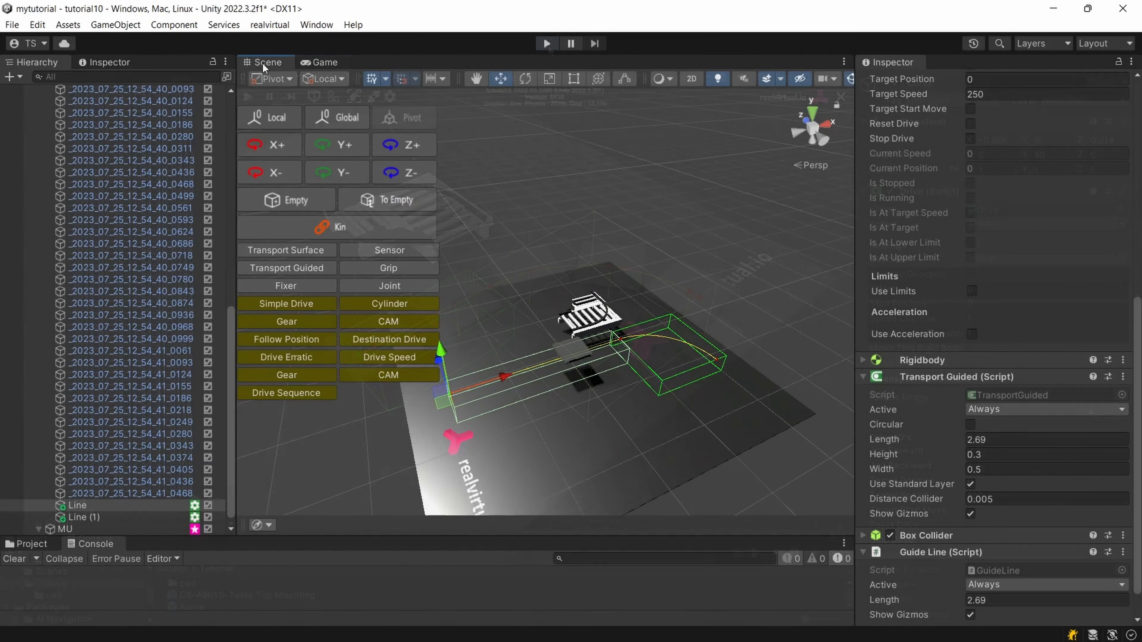
# - Examine the straight and curved guided transports from several angles in the scene and run the simulation
pyautogui.moveTo(565, 279); pyautogui.dragTo(571, 329, button='right')
pyautogui.moveTo(570, 329); pyautogui.dragTo(600, 393, button='middle')
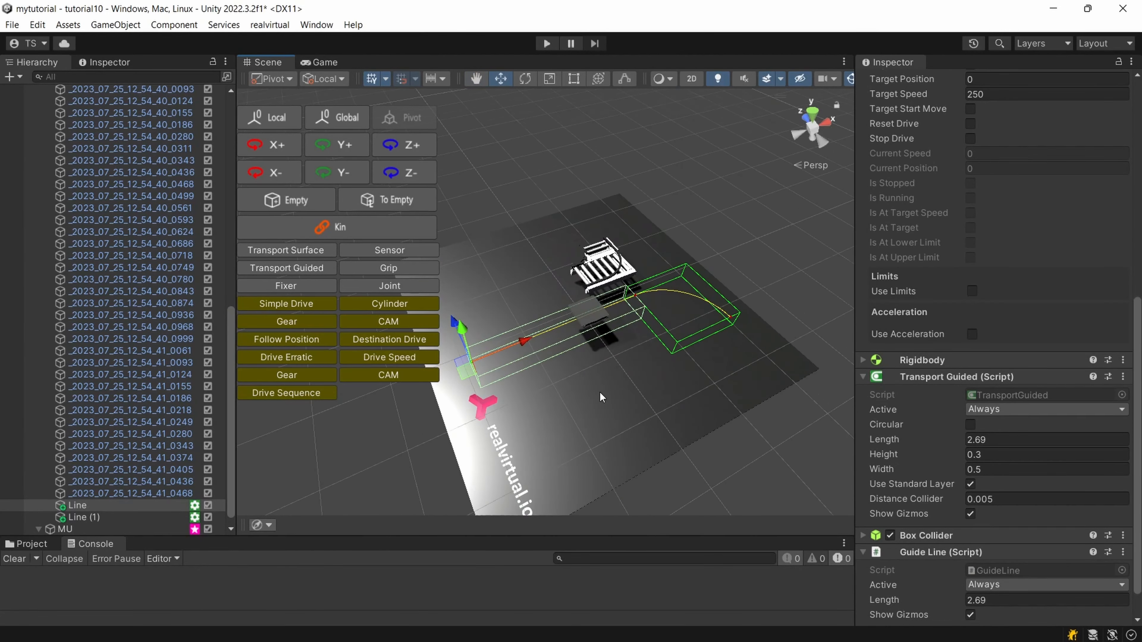
pyautogui.scroll(4, 601, 397)
pyautogui.moveTo(646, 258); pyautogui.dragTo(560, 298, button='right')
pyautogui.moveTo(561, 298); pyautogui.dragTo(675, 234, button='middle')
pyautogui.moveTo(675, 234); pyautogui.dragTo(614, 401, button='right')
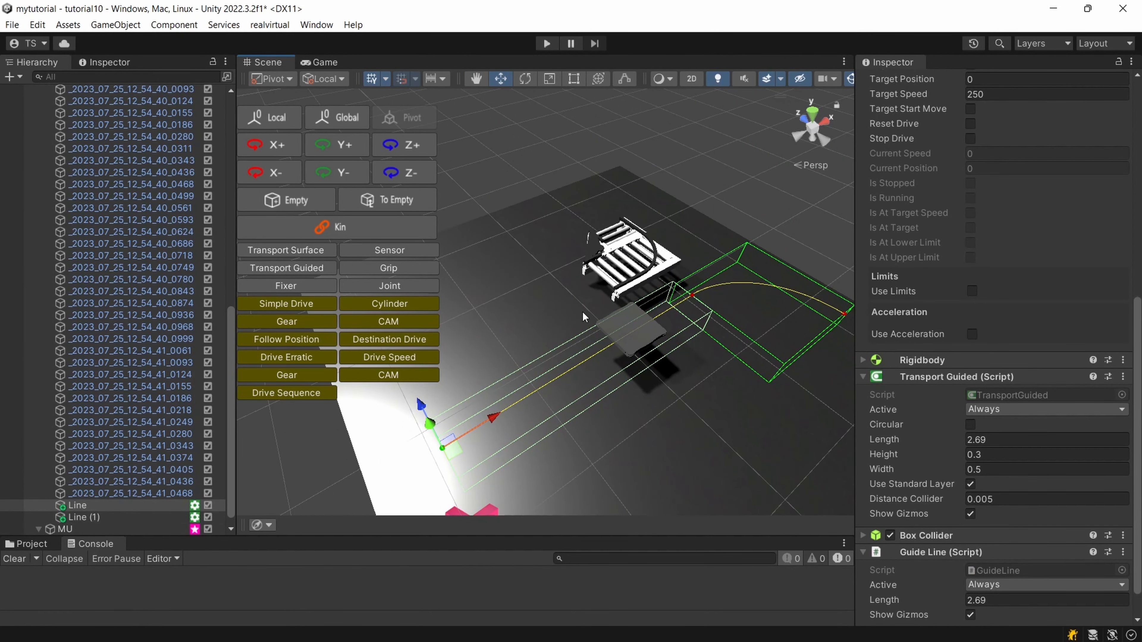
pyautogui.moveTo(584, 317); pyautogui.dragTo(628, 323, button='right')
pyautogui.moveTo(629, 324); pyautogui.dragTo(662, 313, button='middle')
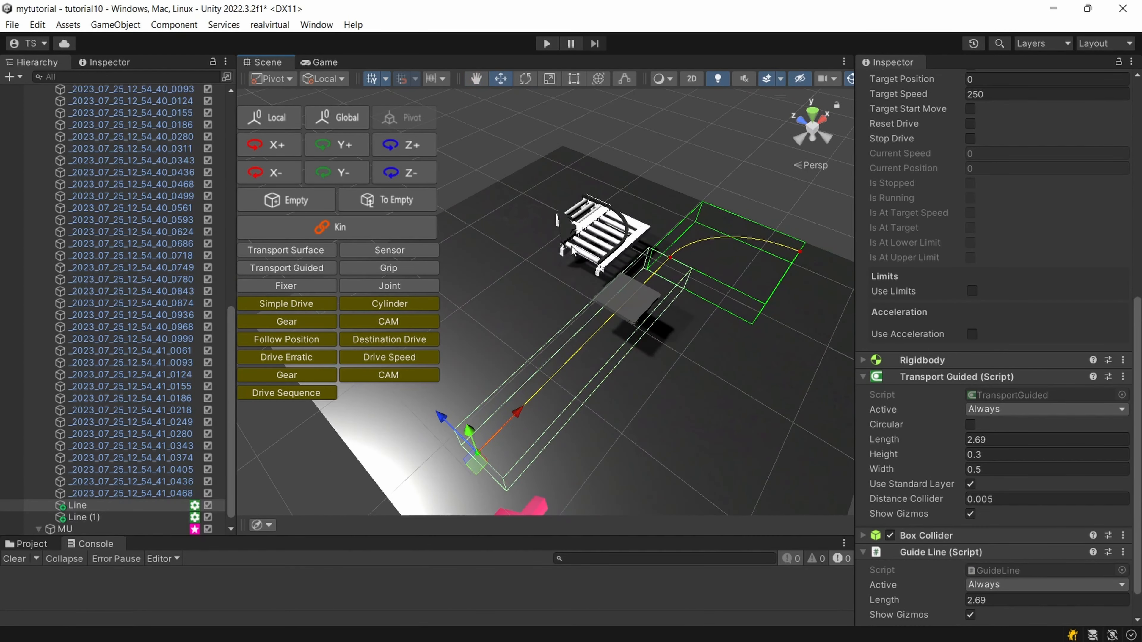
pyautogui.moveTo(574, 251); pyautogui.dragTo(532, 304, button='right')
pyautogui.scroll(3, 538, 194)
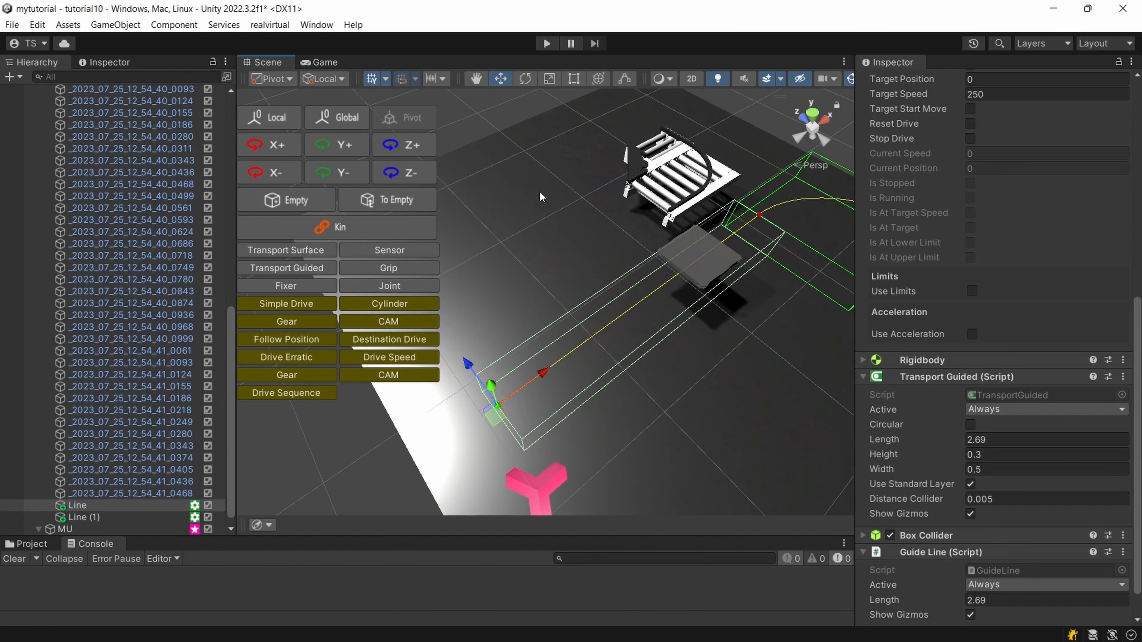
pyautogui.moveTo(539, 194); pyautogui.dragTo(563, 196, button='right')
pyautogui.click(546, 45)
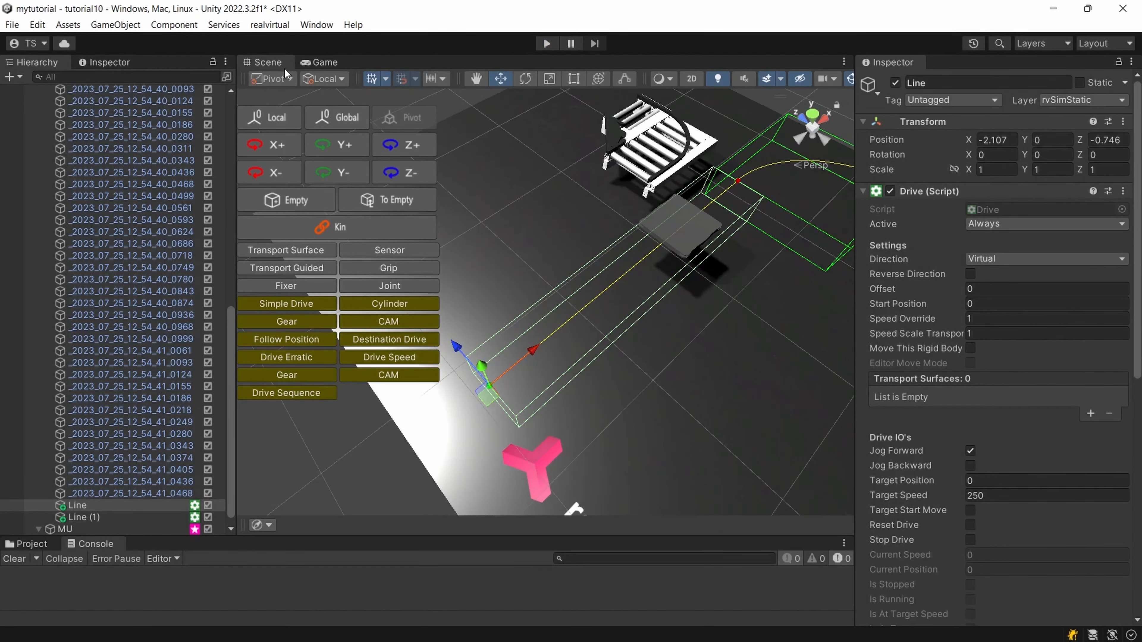
# - Rename the Line (1) object as Curve
pyautogui.click(91, 517)
pyautogui.press('F2')
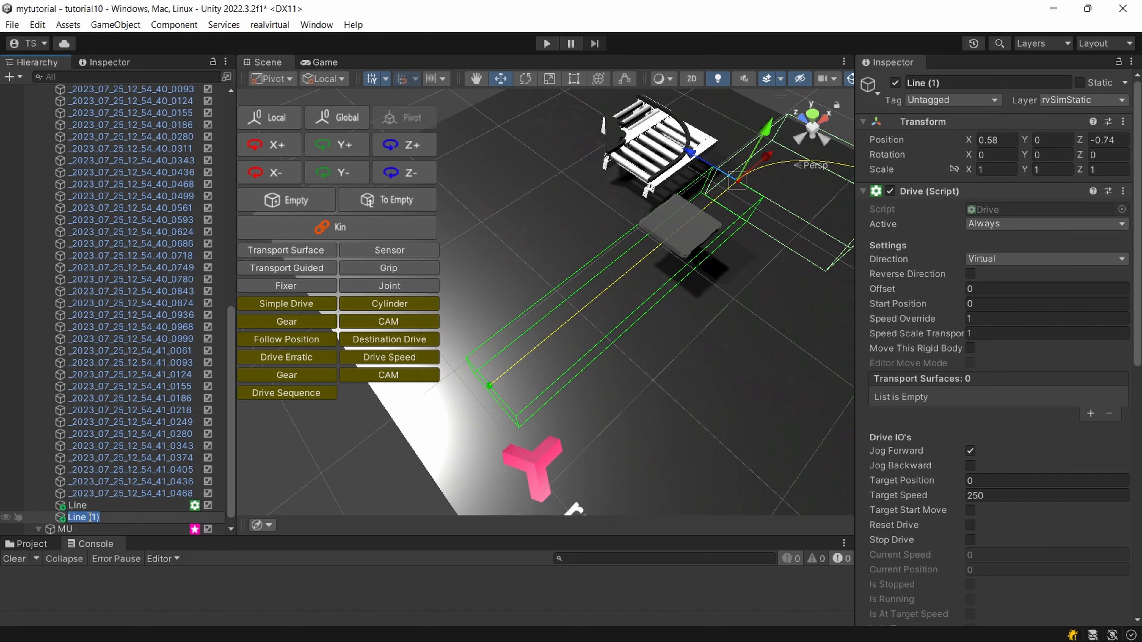
pyautogui.write('Curve')
pyautogui.press('Return')
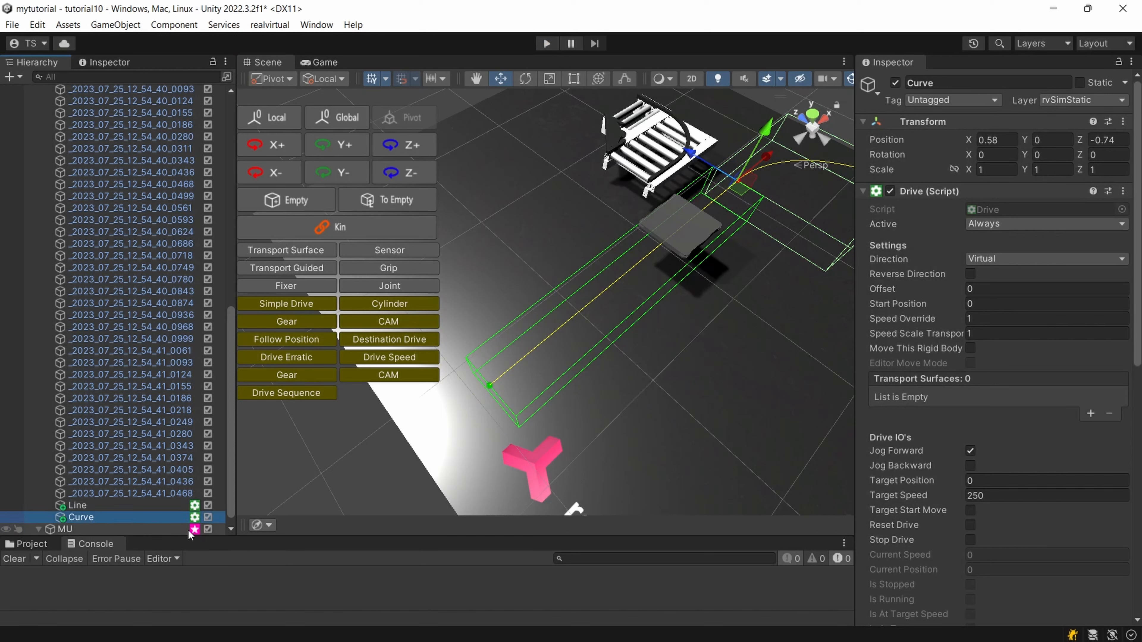
# - Move the Line transport to the Kurve conveyor's entry rollers, at about X 0.645 and Z 0.632, and rotate it 90° about Y
pyautogui.click(78, 505)
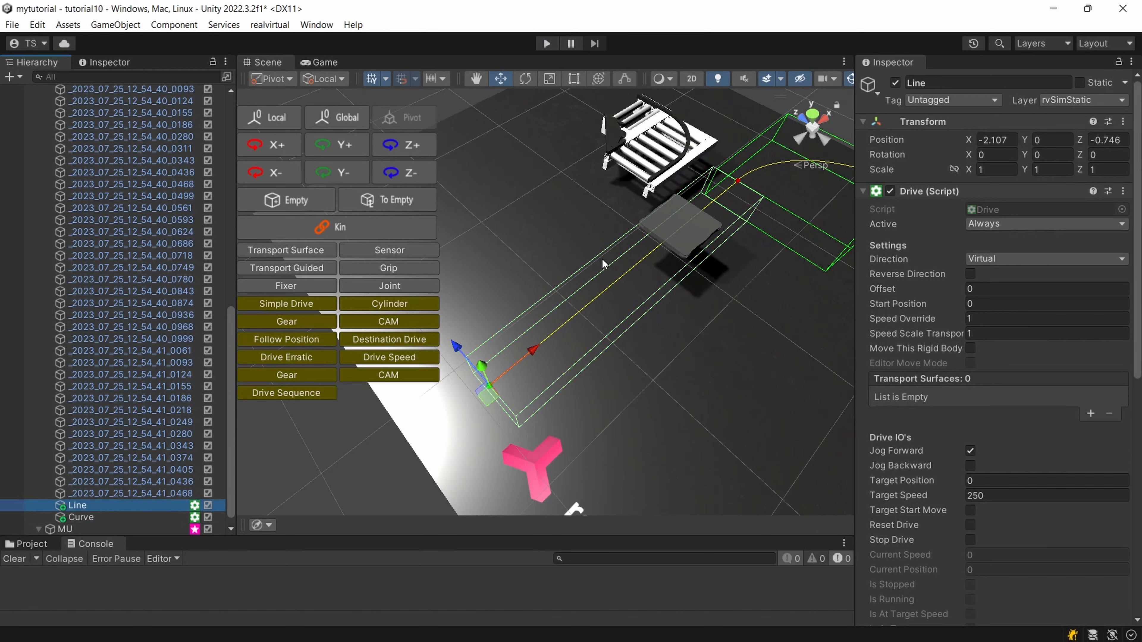
pyautogui.moveTo(514, 389); pyautogui.dragTo(531, 416, button='middle')
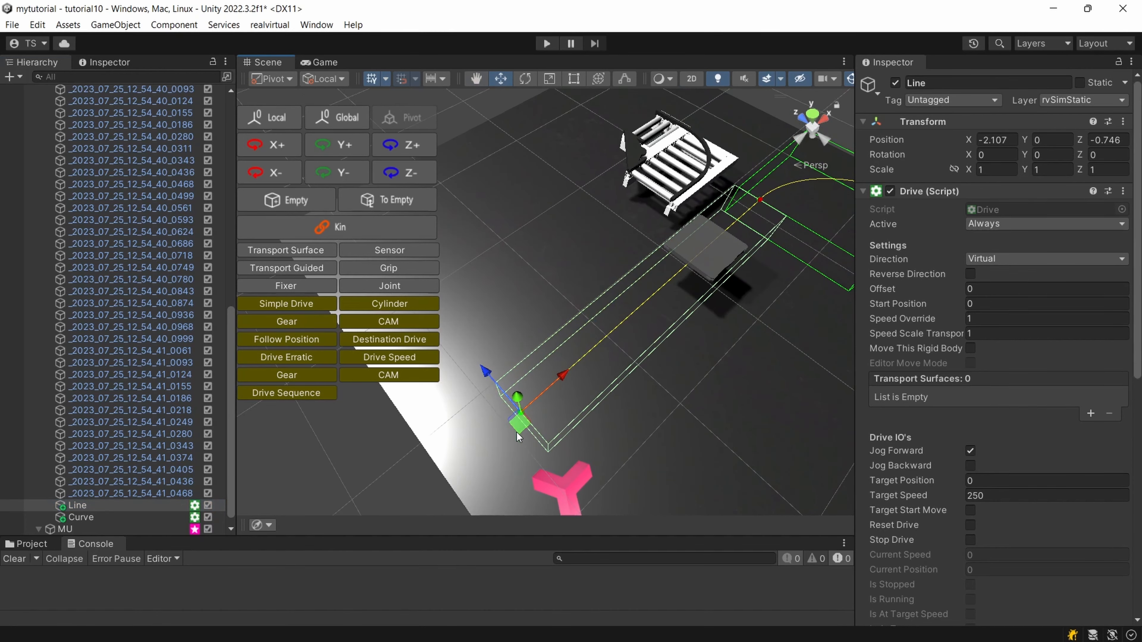
pyautogui.moveTo(517, 432); pyautogui.dragTo(546, 214)
pyautogui.moveTo(556, 224); pyautogui.dragTo(701, 260, button='right')
pyautogui.moveTo(562, 288); pyautogui.dragTo(885, 351, button='middle')
pyautogui.moveTo(788, 366); pyautogui.dragTo(730, 232)
pyautogui.moveTo(734, 245); pyautogui.dragTo(818, 159, button='right')
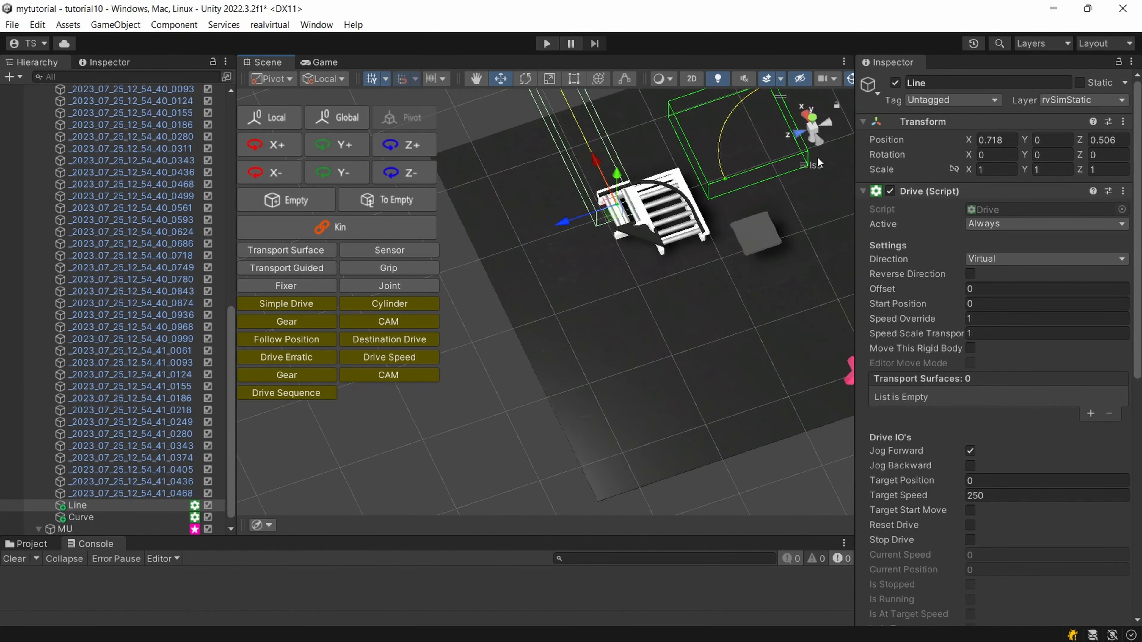
pyautogui.click(800, 135)
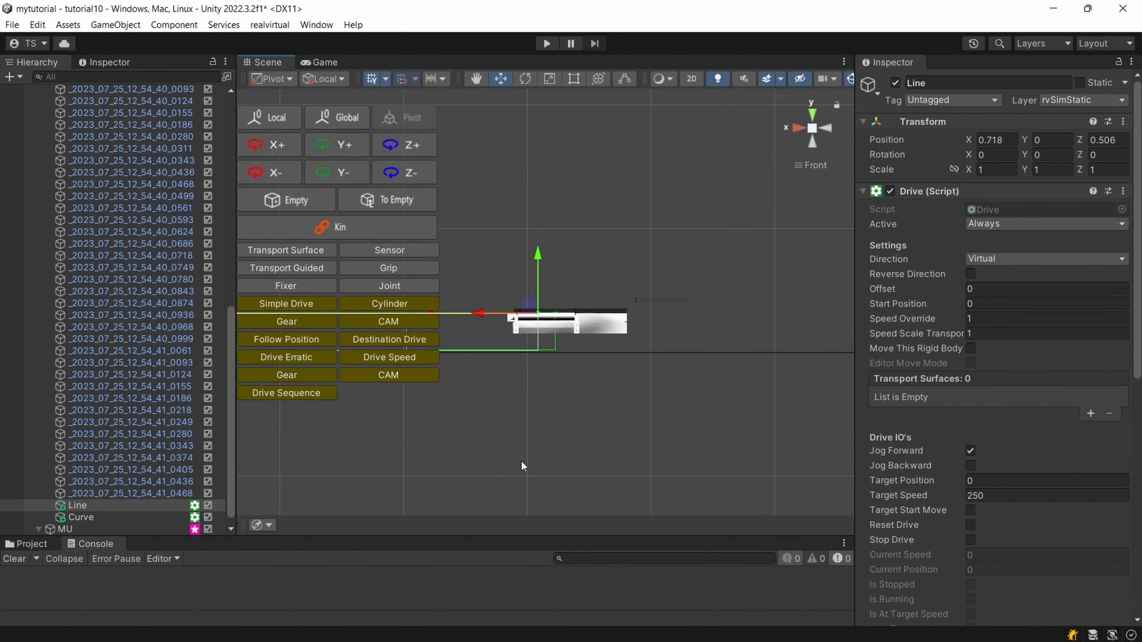
pyautogui.moveTo(516, 419); pyautogui.dragTo(372, 541, button='right')
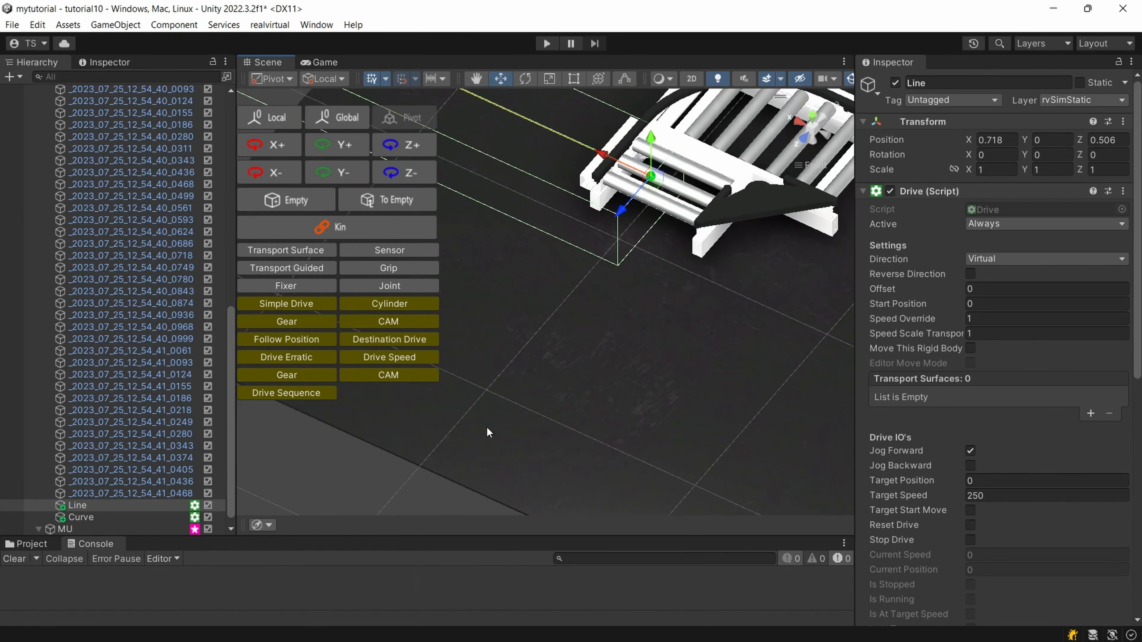
pyautogui.moveTo(660, 187); pyautogui.dragTo(658, 212)
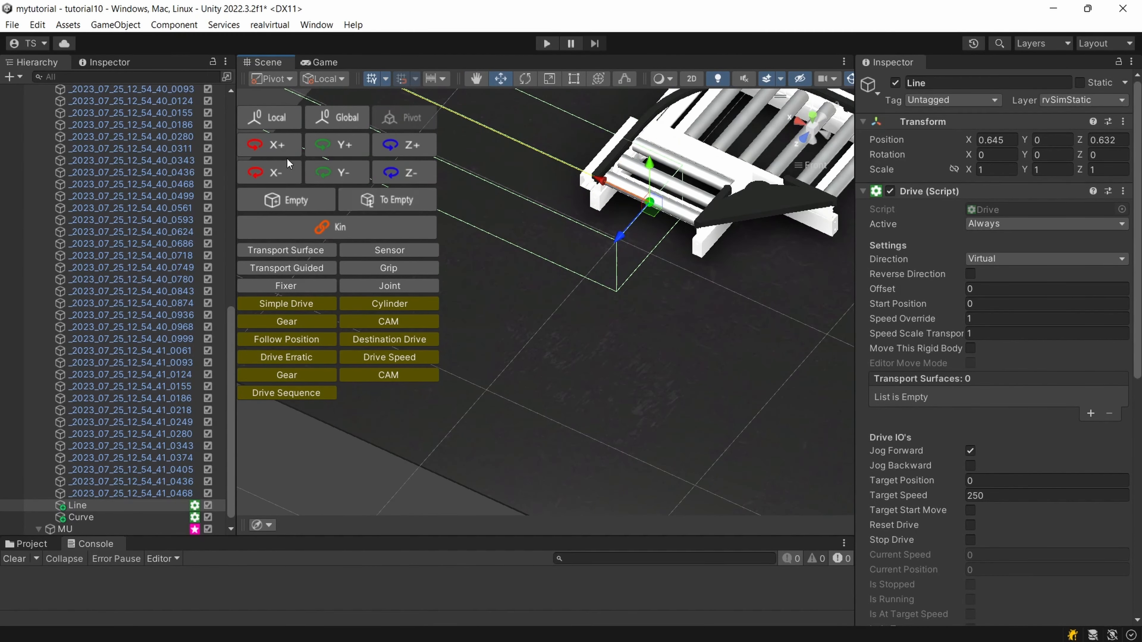
pyautogui.click(328, 153)
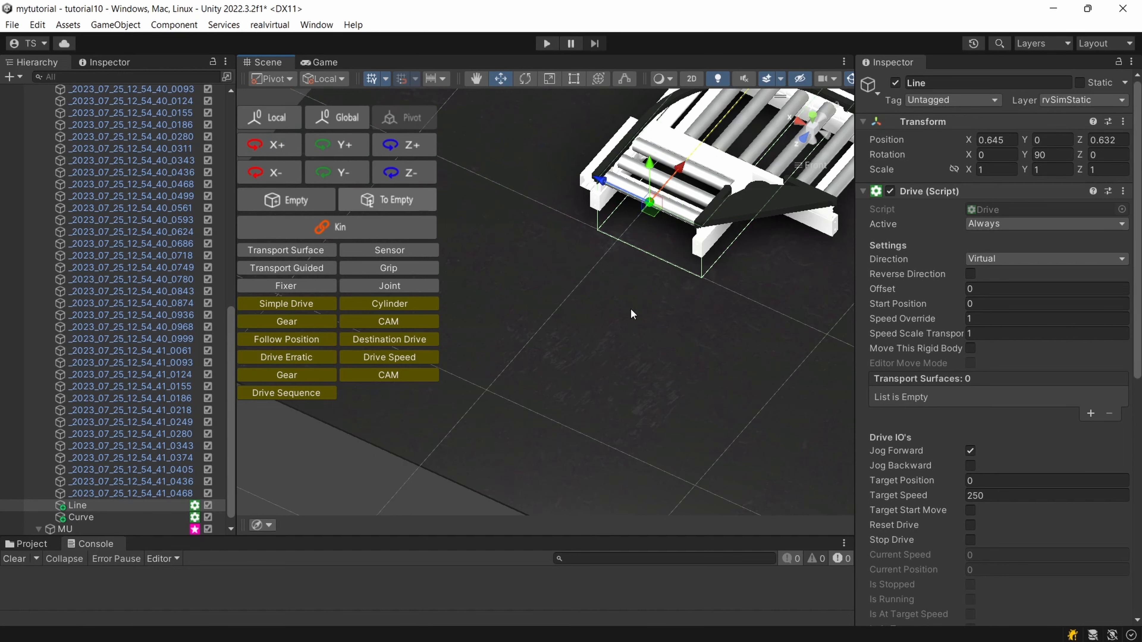
# - Check the Line transport's alignment with the conveyor and shorten its length to cover only the straight entry section
pyautogui.moveTo(633, 315); pyautogui.dragTo(526, 463, button='middle')
pyautogui.moveTo(539, 449); pyautogui.dragTo(722, 242, button='right')
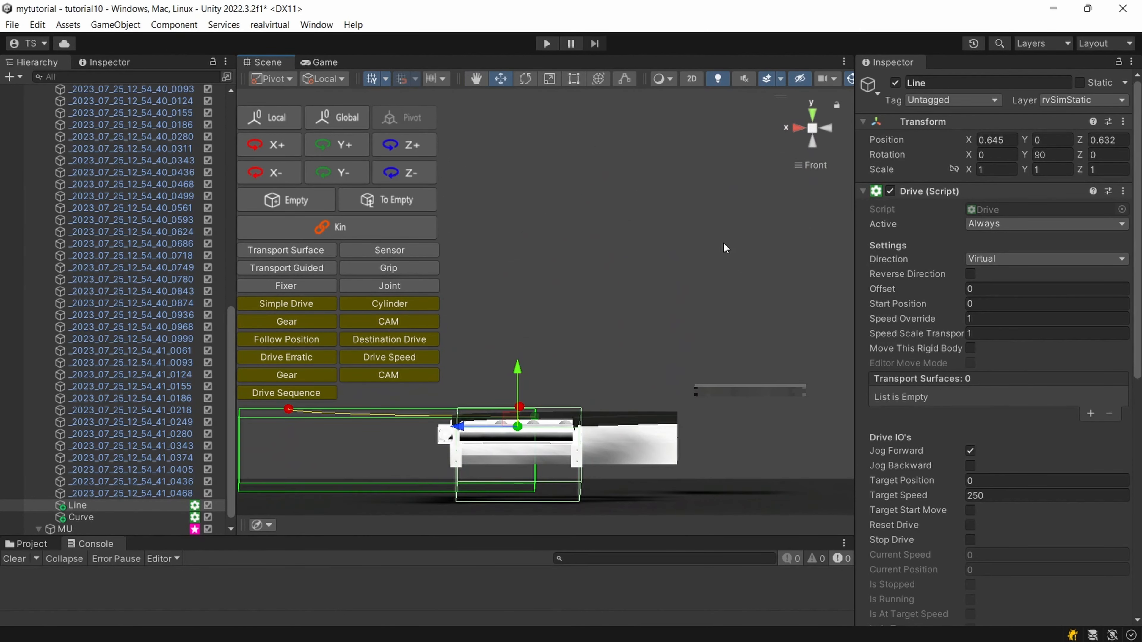
pyautogui.click(797, 130)
pyautogui.click(831, 129)
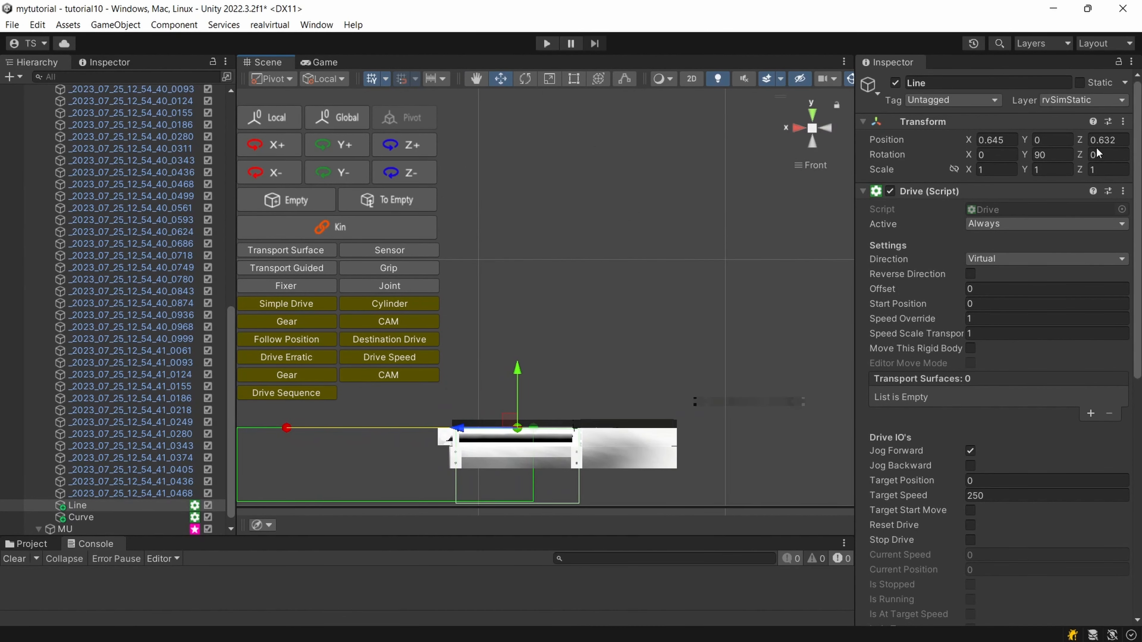
pyautogui.moveTo(690, 294); pyautogui.dragTo(407, 482, button='right')
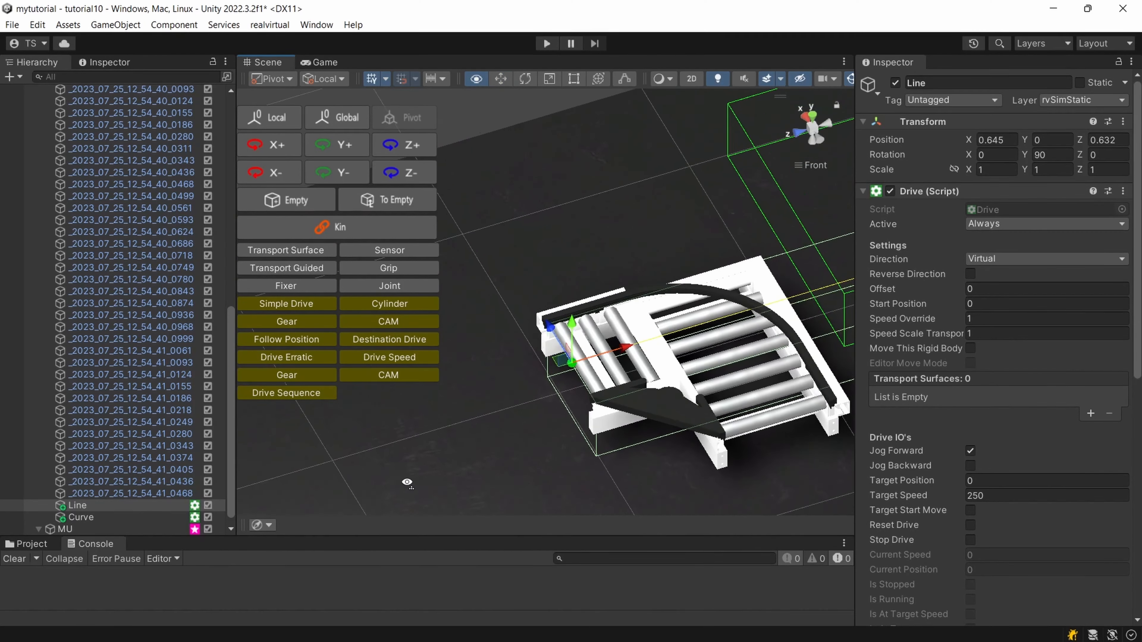
pyautogui.moveTo(408, 484); pyautogui.dragTo(338, 504, button='middle')
pyautogui.scroll(-1, 419, 499)
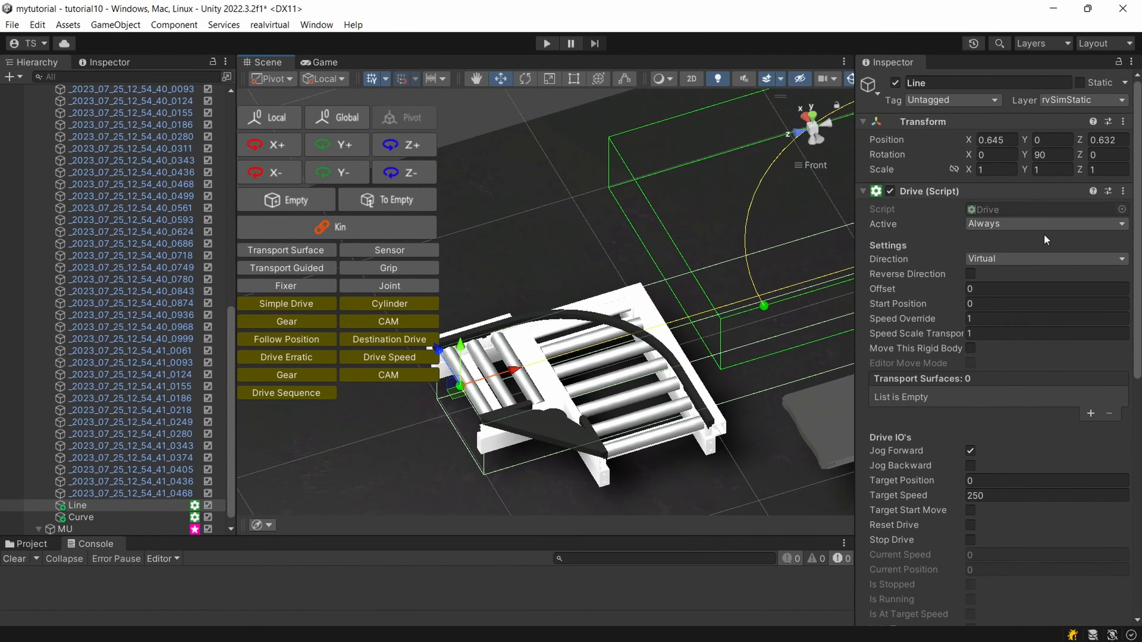
pyautogui.scroll(-10, 1043, 252)
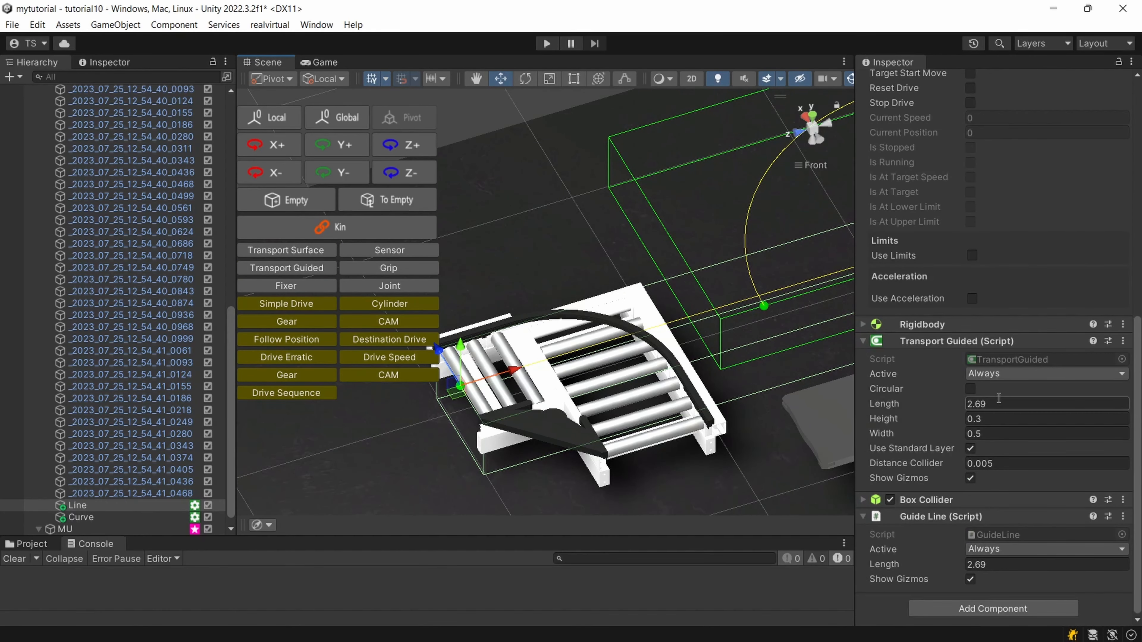
pyautogui.moveTo(960, 398); pyautogui.dragTo(899, 407)
pyautogui.moveTo(713, 457); pyautogui.dragTo(732, 407, button='right')
# - Rotate the Curve transport 90° about Y and place its start point at the end of the shortened Line on the conveyor
pyautogui.click(144, 517)
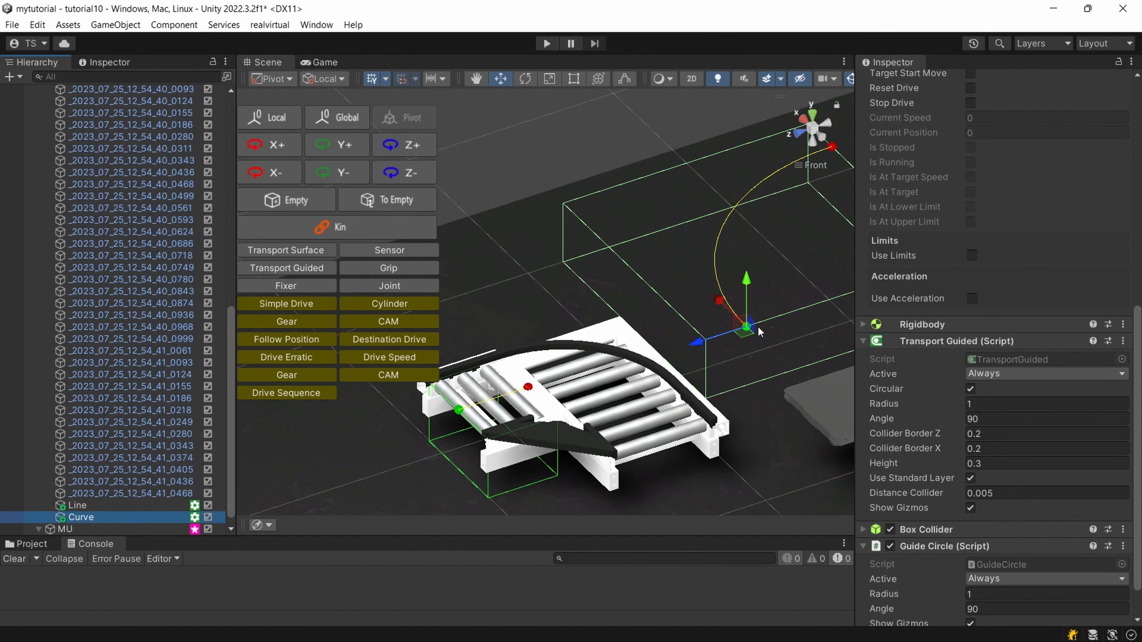
pyautogui.moveTo(749, 335); pyautogui.dragTo(670, 348)
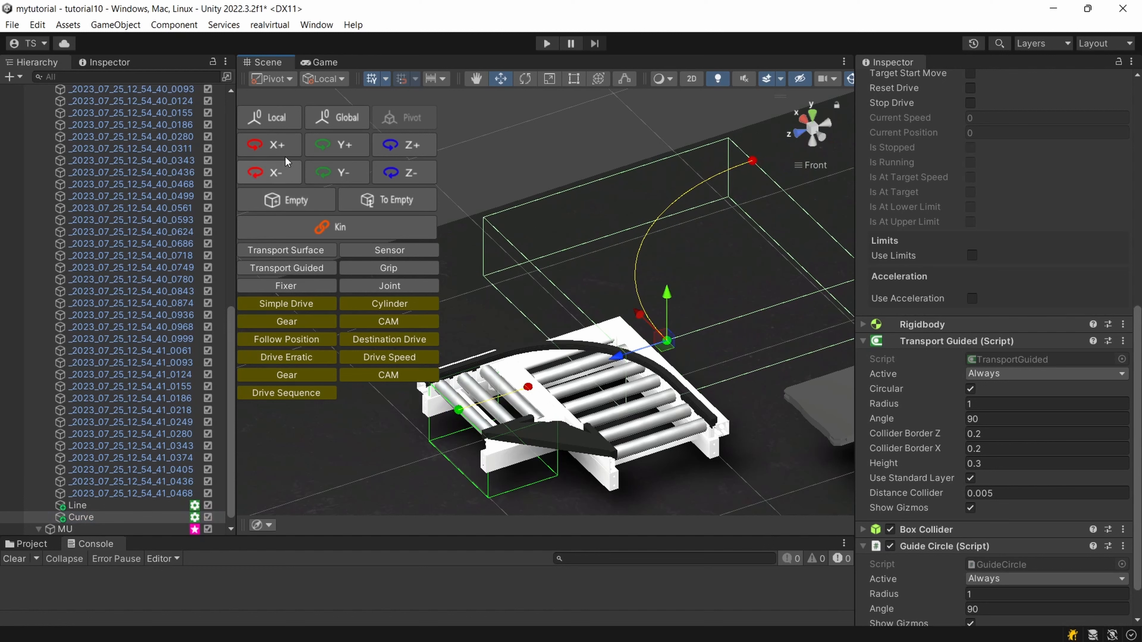
pyautogui.click(333, 144)
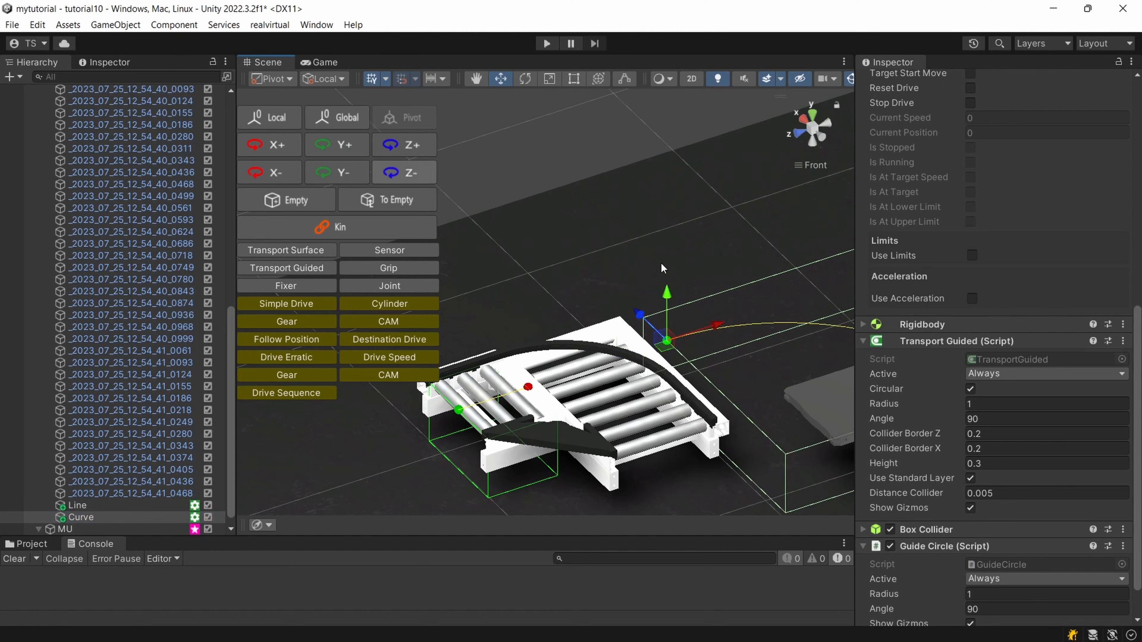
pyautogui.moveTo(668, 353); pyautogui.dragTo(589, 526)
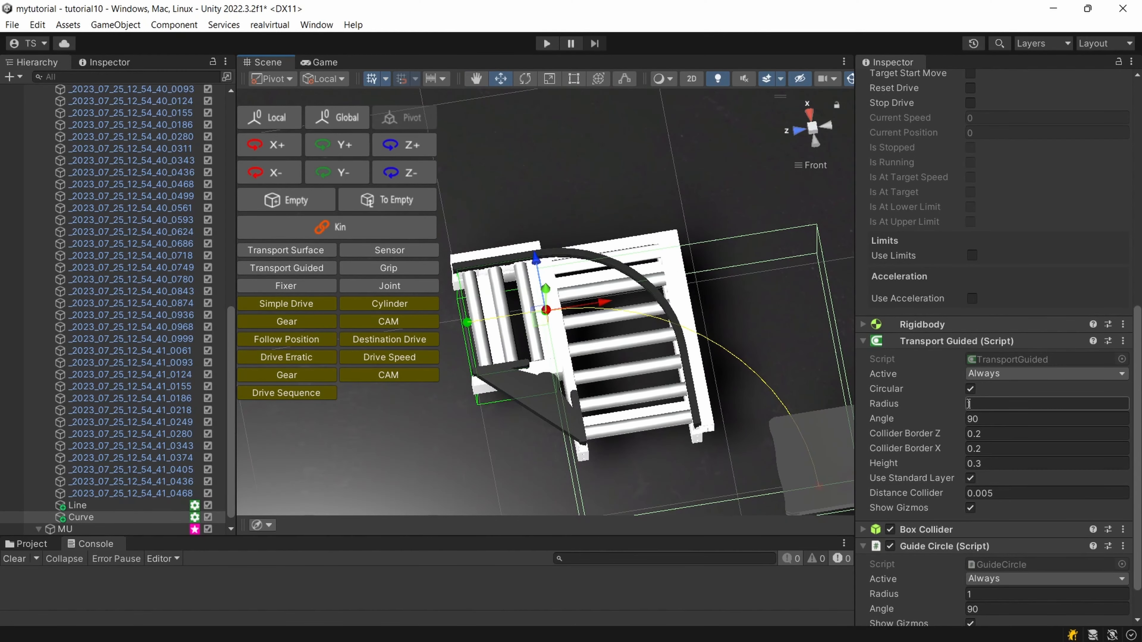
# - Reduce the Curve transport's radius to 0.34
pyautogui.moveTo(962, 403); pyautogui.dragTo(947, 402)
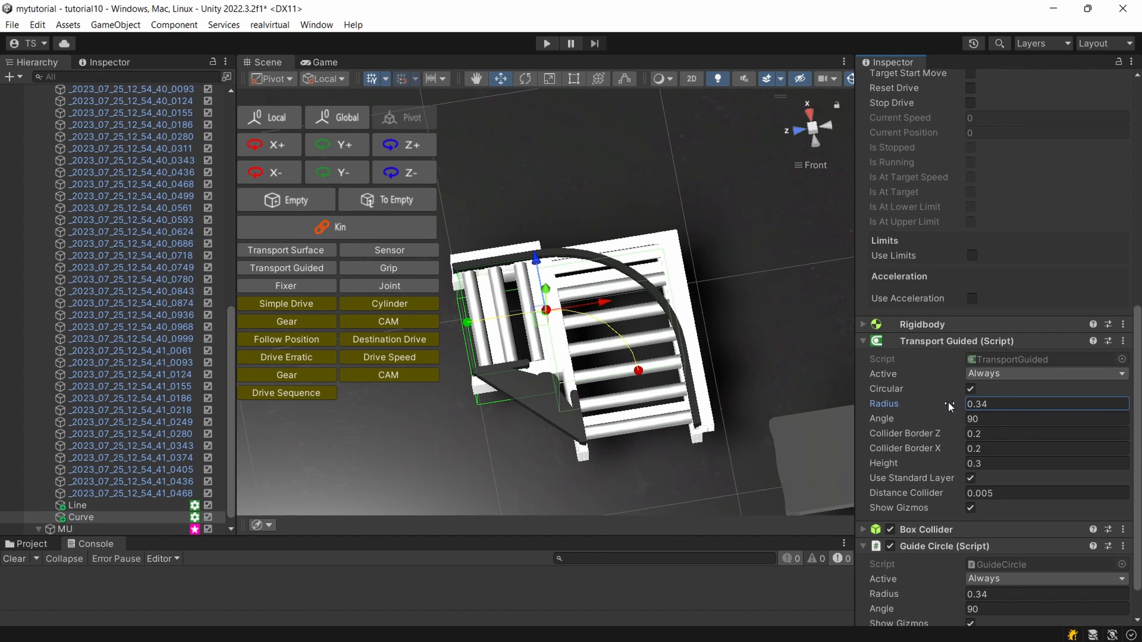
# - Set the Curve transport's radius to 0.3 and check its fit on the conveyor
pyautogui.keyDown('alt'); pyautogui.moveTo(789, 429); pyautogui.dragTo(719, 465); pyautogui.keyUp('alt')
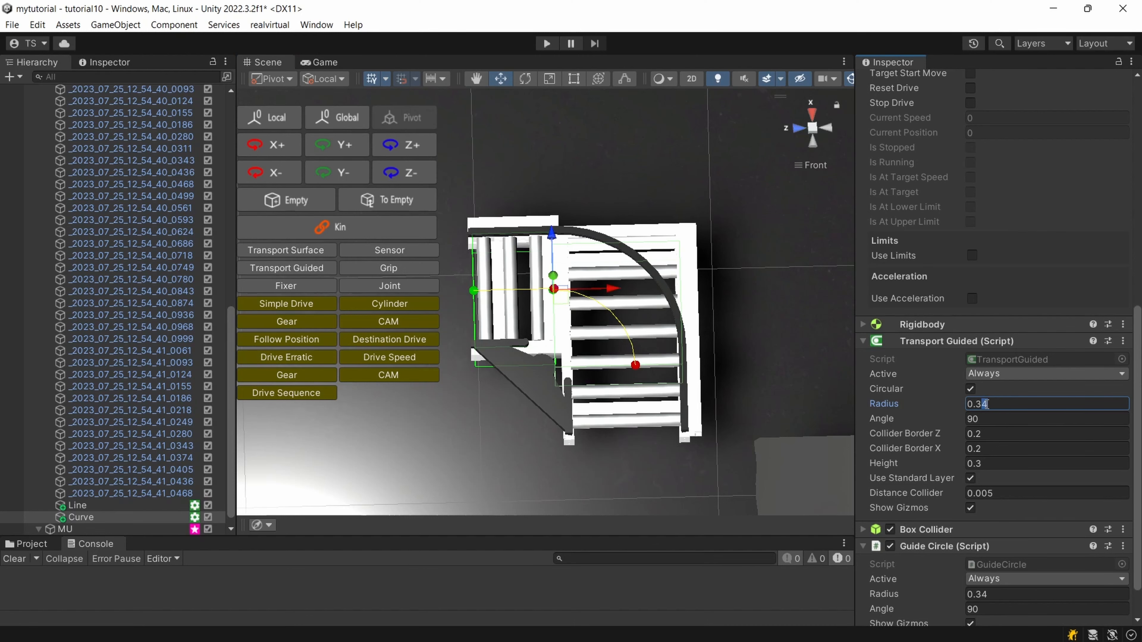
pyautogui.press('BackSpace')
pyautogui.write('0')
pyautogui.keyDown('alt'); pyautogui.moveTo(553, 433); pyautogui.dragTo(606, 415); pyautogui.keyUp('alt')
pyautogui.moveTo(606, 415); pyautogui.dragTo(576, 397, button='right')
# - Duplicate the Line transport and rename the copy Line
pyautogui.click(92, 507)
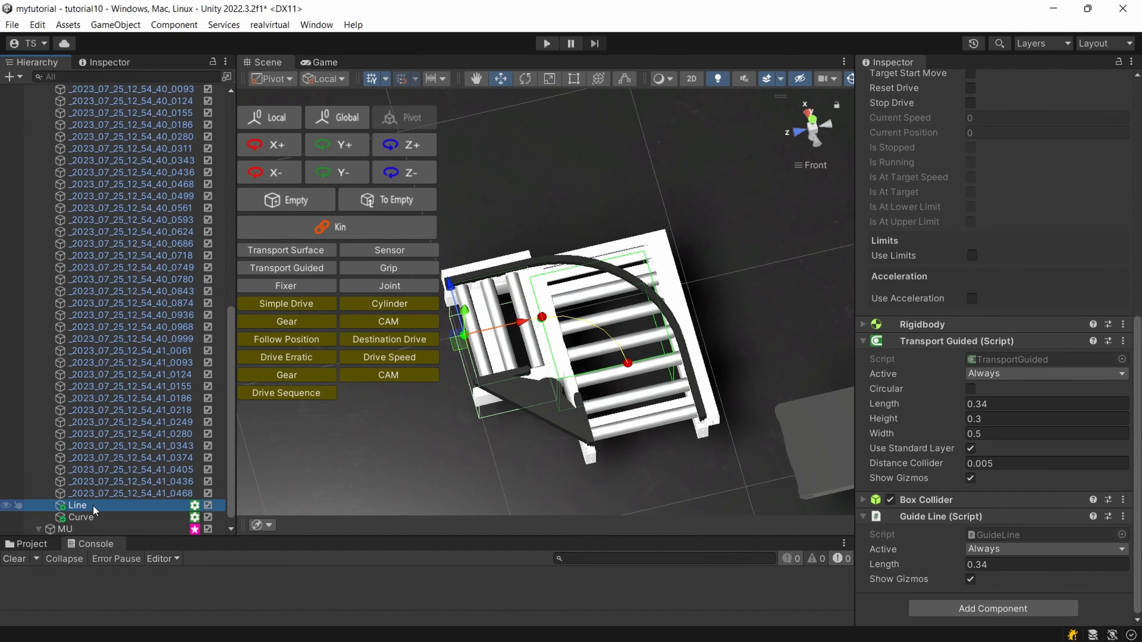
pyautogui.hotkey('ctrl', 'd')
pyautogui.click(81, 517)
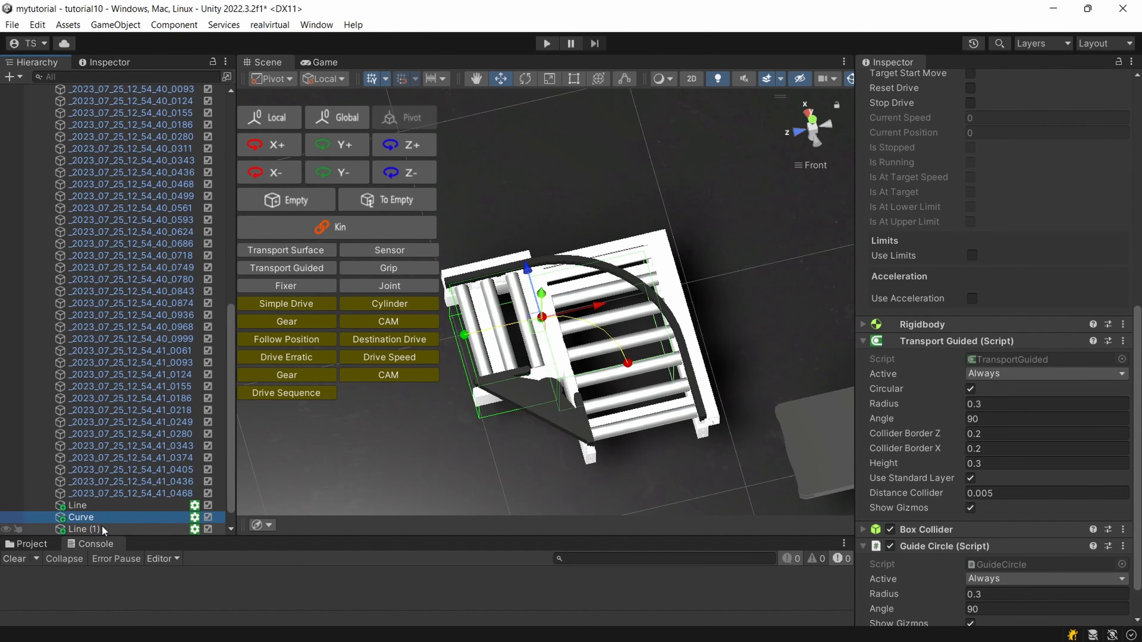
pyautogui.click(90, 528)
pyautogui.press('F2')
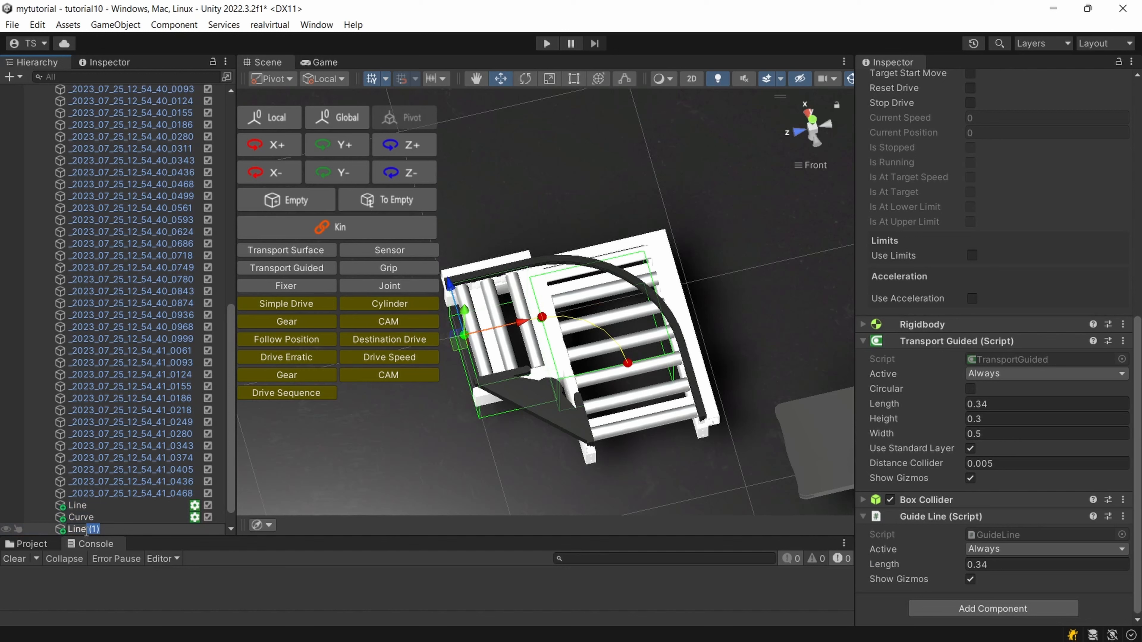
pyautogui.press('Return')
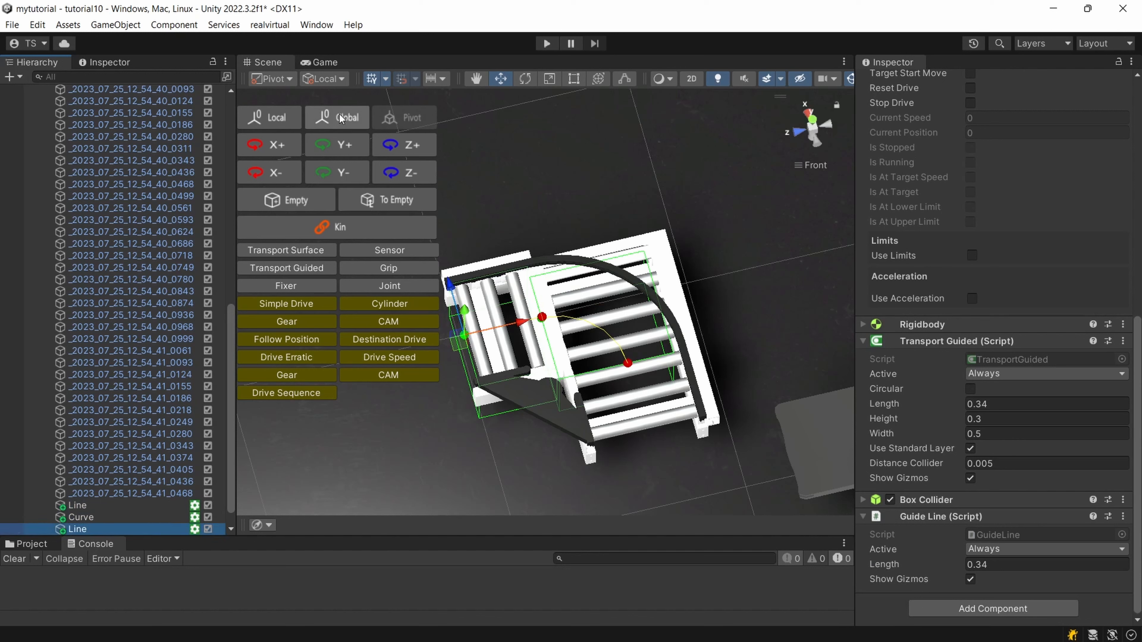
# - Rotate the duplicated Line 90° about Y and place its start at the end of the Curve transport
pyautogui.click(334, 145)
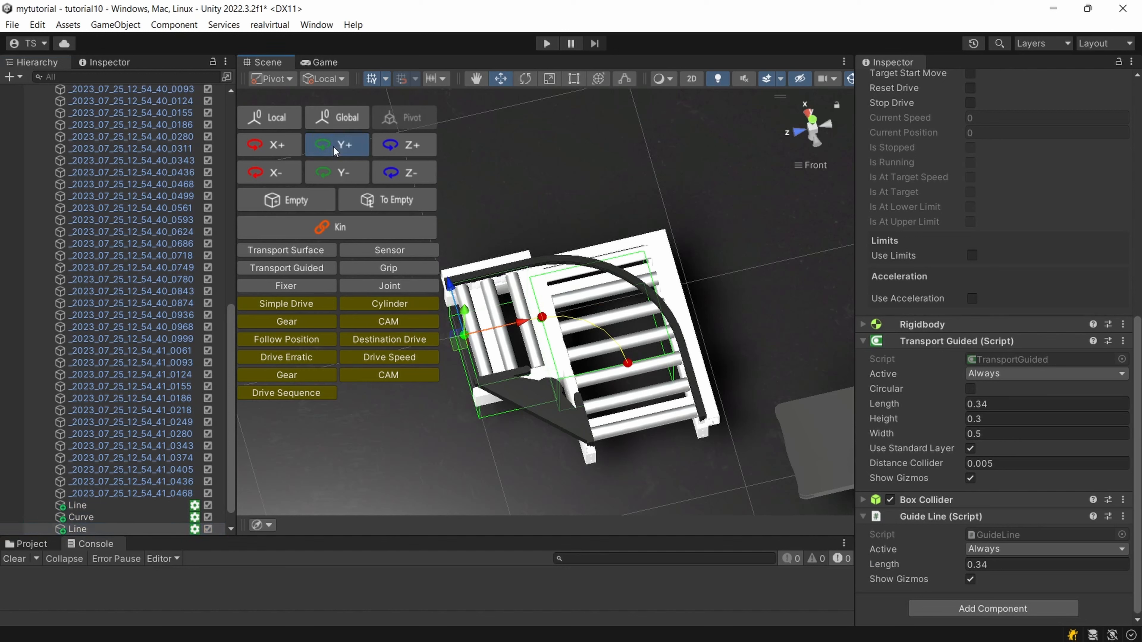
pyautogui.moveTo(466, 350)
pyautogui.mouseDown()
pyautogui.moveTo(584, 432)
pyautogui.moveTo(616, 405)
pyautogui.moveTo(695, 271)
pyautogui.moveTo(476, 368)
pyautogui.mouseUp()
pyautogui.moveTo(481, 367); pyautogui.dragTo(595, 239, button='middle')
pyautogui.keyDown('alt'); pyautogui.moveTo(648, 243); pyautogui.dragTo(691, 232); pyautogui.keyUp('alt')
pyautogui.scroll(-3, 800, 194)
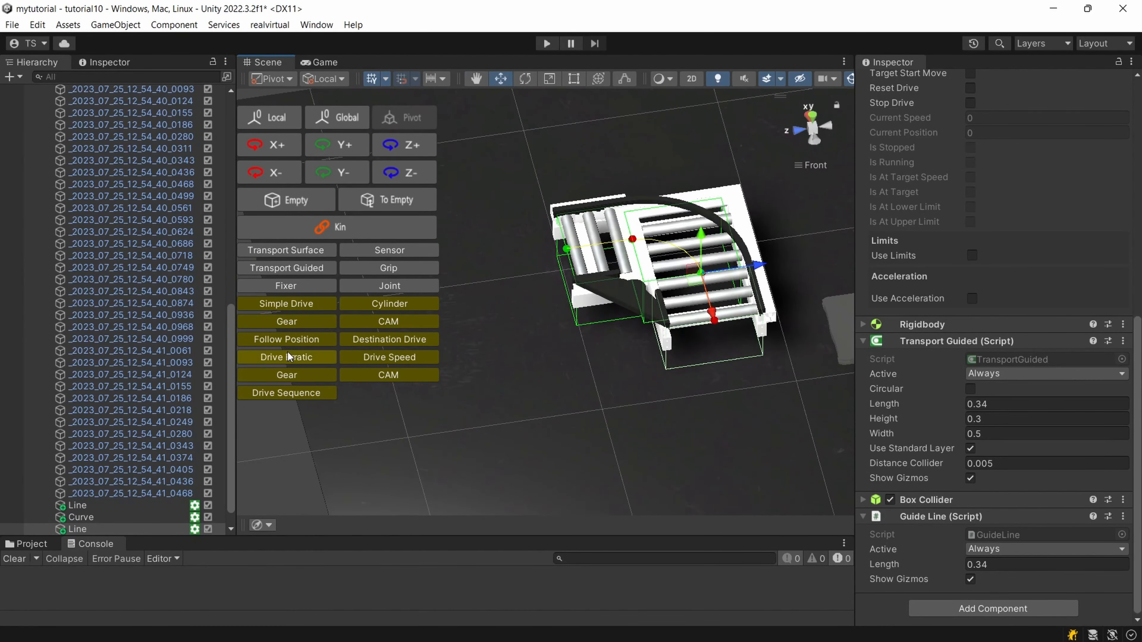
pyautogui.keyDown('alt'); pyautogui.moveTo(451, 468); pyautogui.dragTo(571, 405); pyautogui.keyUp('alt')
pyautogui.keyDown('alt'); pyautogui.moveTo(477, 461); pyautogui.dragTo(607, 413); pyautogui.keyUp('alt')
# - Move the MU source plate onto the straight entry section of the Kurve conveyor
pyautogui.click(740, 268)
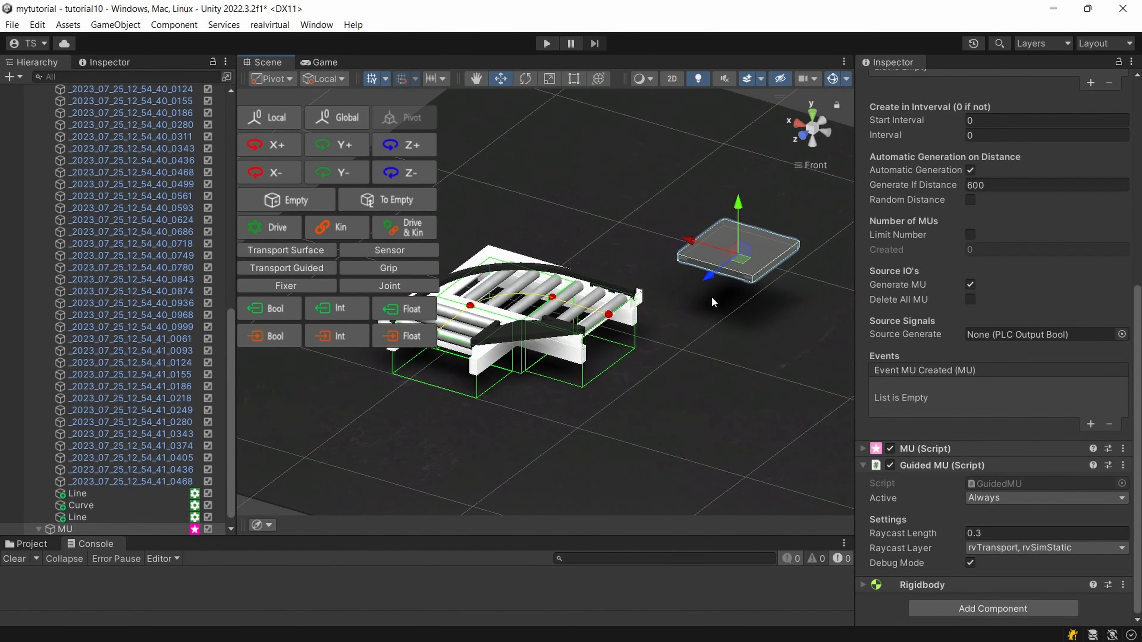
pyautogui.keyDown('alt'); pyautogui.moveTo(713, 301); pyautogui.dragTo(618, 352); pyautogui.keyUp('alt')
pyautogui.moveTo(803, 277); pyautogui.dragTo(479, 283)
pyautogui.keyDown('alt'); pyautogui.moveTo(646, 297); pyautogui.dragTo(422, 361); pyautogui.keyUp('alt')
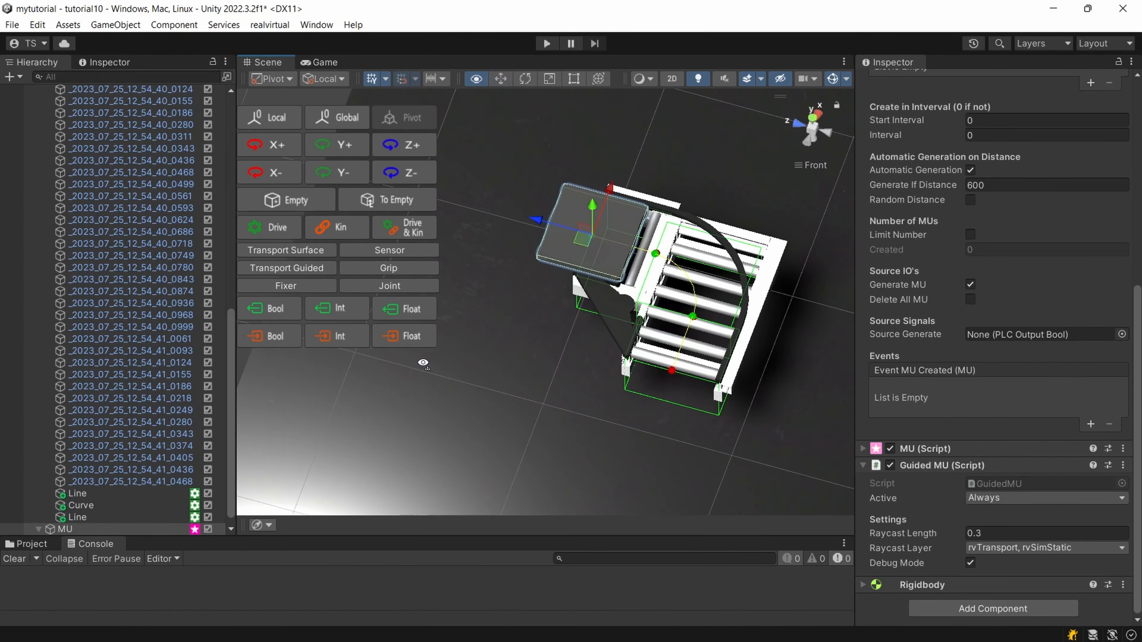
# - Try to reorient the MU with 90° rotations about its X axis
pyautogui.click(265, 145)
pyautogui.click(265, 145)
pyautogui.click(265, 146)
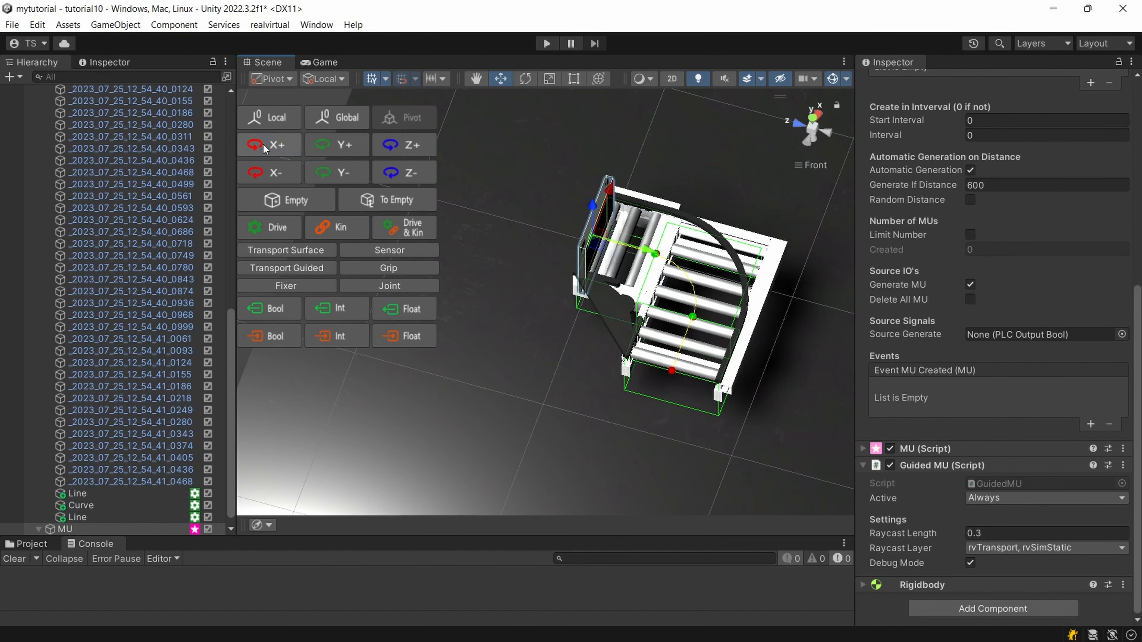
pyautogui.click(265, 145)
pyautogui.click(263, 144)
pyautogui.click(263, 144)
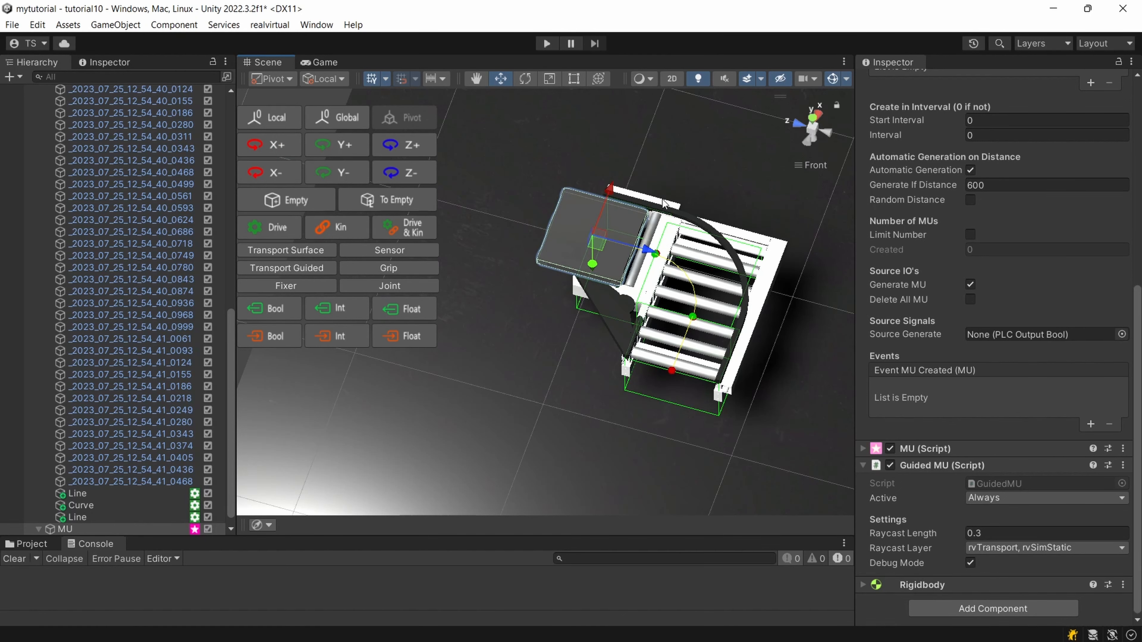
pyautogui.keyDown('alt'); pyautogui.moveTo(666, 202); pyautogui.dragTo(680, 107); pyautogui.keyUp('alt')
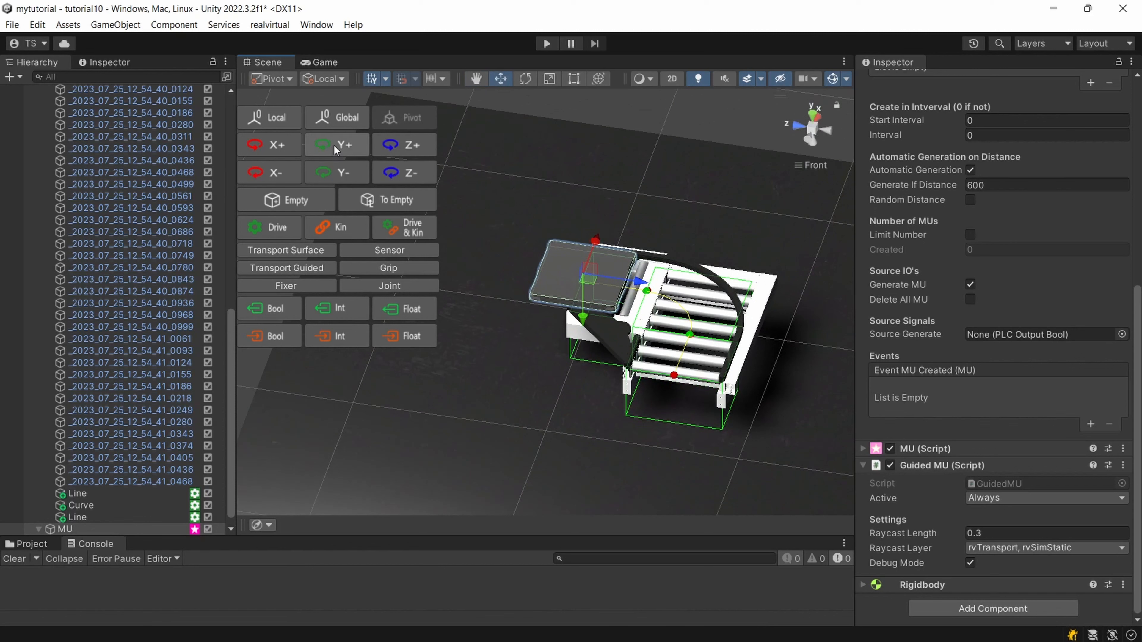
pyautogui.click(277, 148)
pyautogui.click(276, 149)
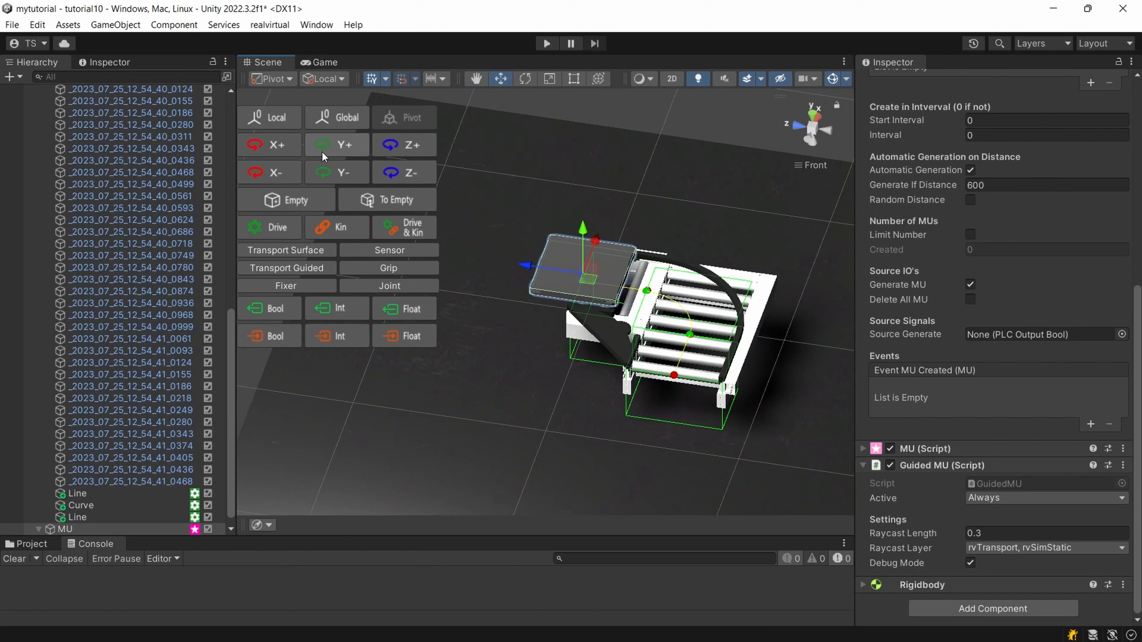
# - Rotate the MU 90° about Y and check its position over the straight entry section from several angles
pyautogui.keyDown('alt'); pyautogui.moveTo(472, 225); pyautogui.dragTo(549, 405); pyautogui.keyUp('alt')
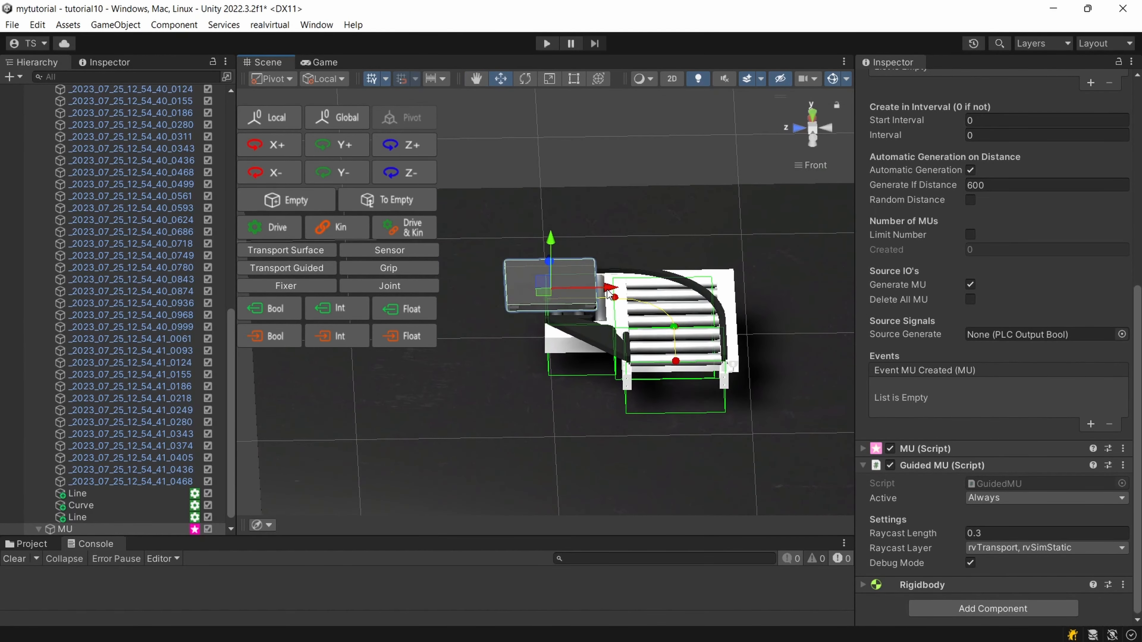
pyautogui.keyDown('alt'); pyautogui.moveTo(572, 360); pyautogui.dragTo(519, 348); pyautogui.keyUp('alt')
pyautogui.keyDown('alt'); pyautogui.moveTo(607, 401); pyautogui.dragTo(460, 105); pyautogui.keyUp('alt')
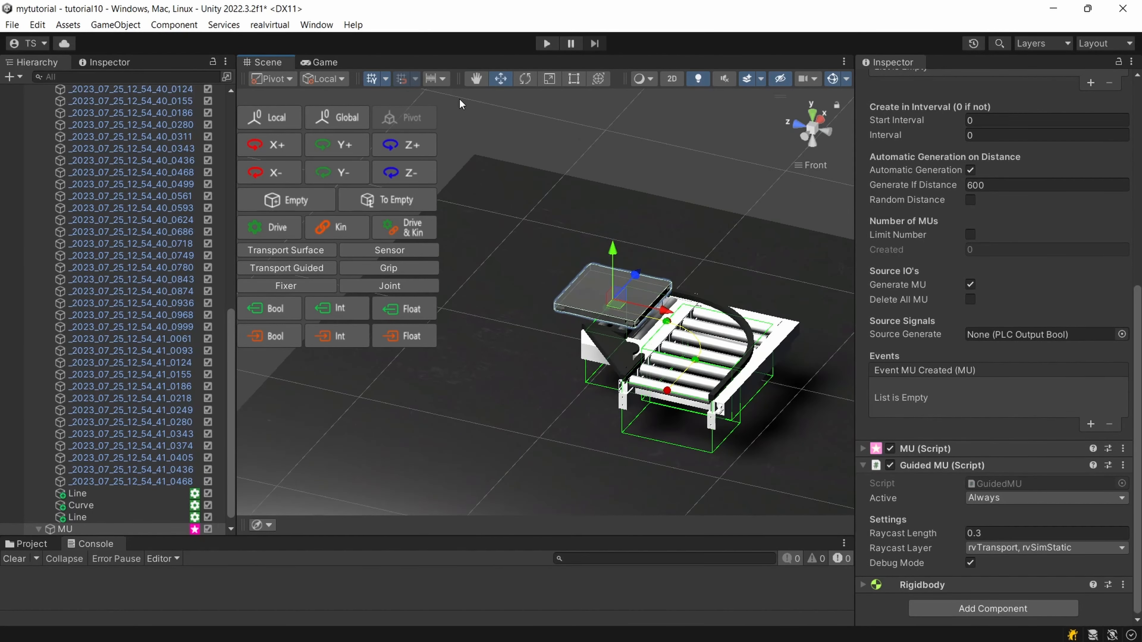
# - Check the drive settings of the two Line transports and the Curve transport
pyautogui.click(77, 493)
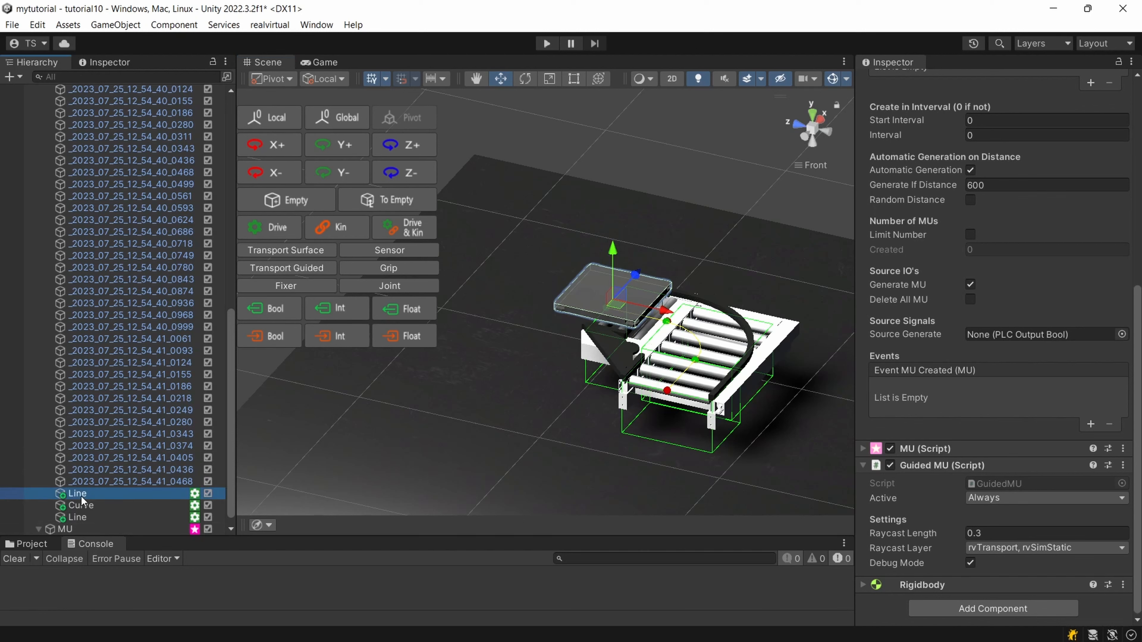
pyautogui.click(81, 505)
pyautogui.click(85, 517)
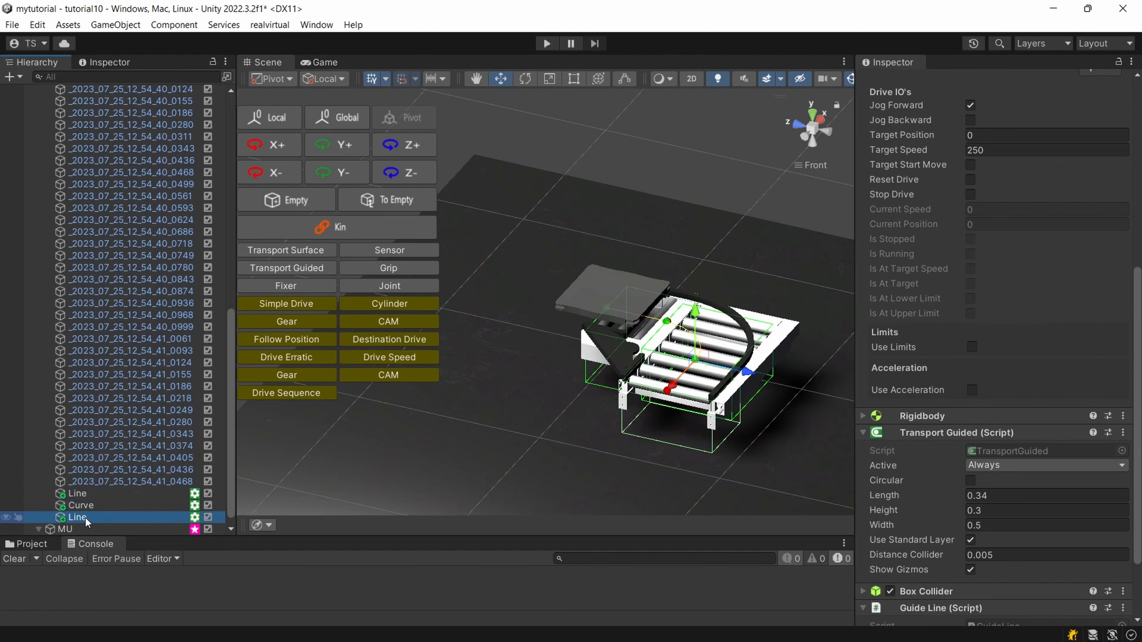
pyautogui.click(88, 505)
pyautogui.click(117, 507)
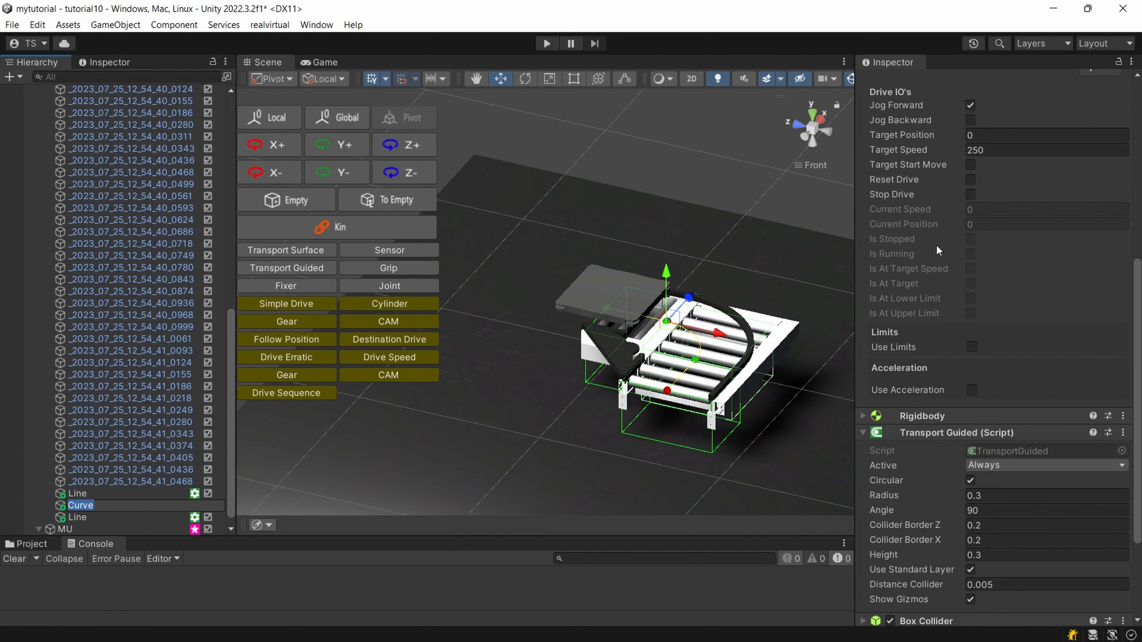
pyautogui.keyDown('alt'); pyautogui.moveTo(530, 332); pyautogui.dragTo(653, 297); pyautogui.keyUp('alt')
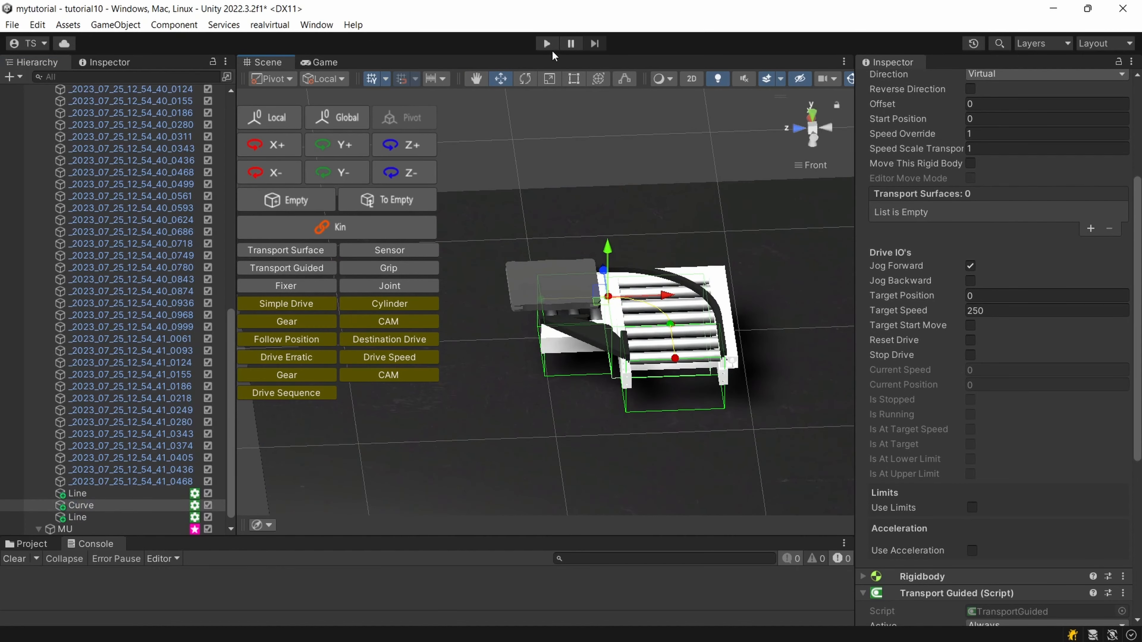
# - Run the simulation, hide the gizmos and watch from several angles how the plates travel around the Kurve conveyor
pyautogui.click(548, 44)
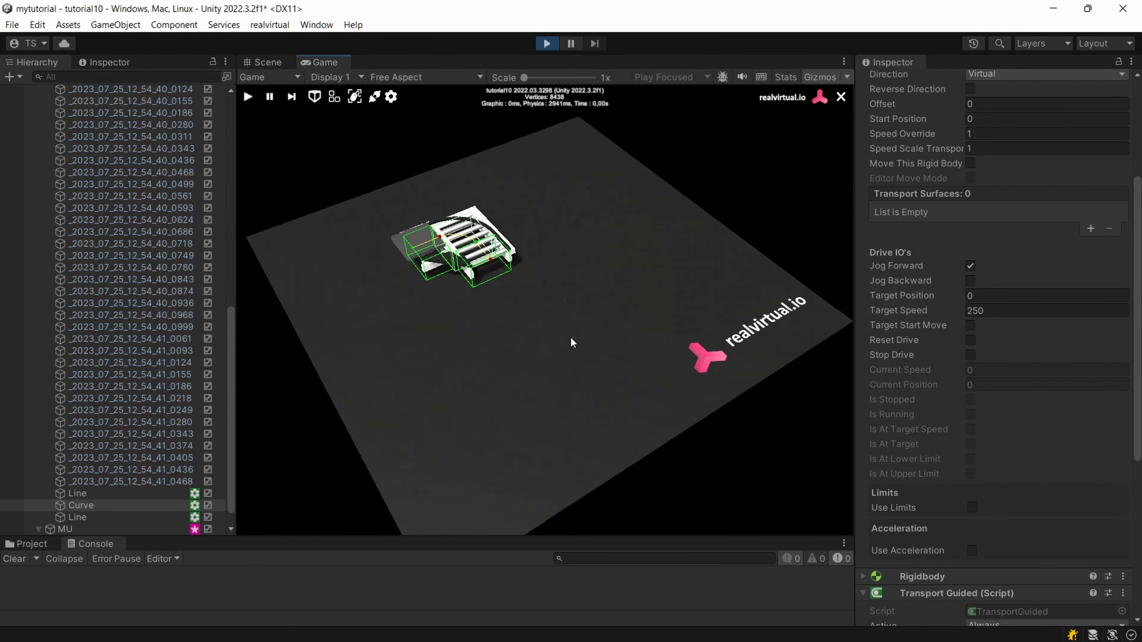
pyautogui.scroll(5, 512, 316)
pyautogui.moveTo(519, 335); pyautogui.dragTo(474, 376, button='right')
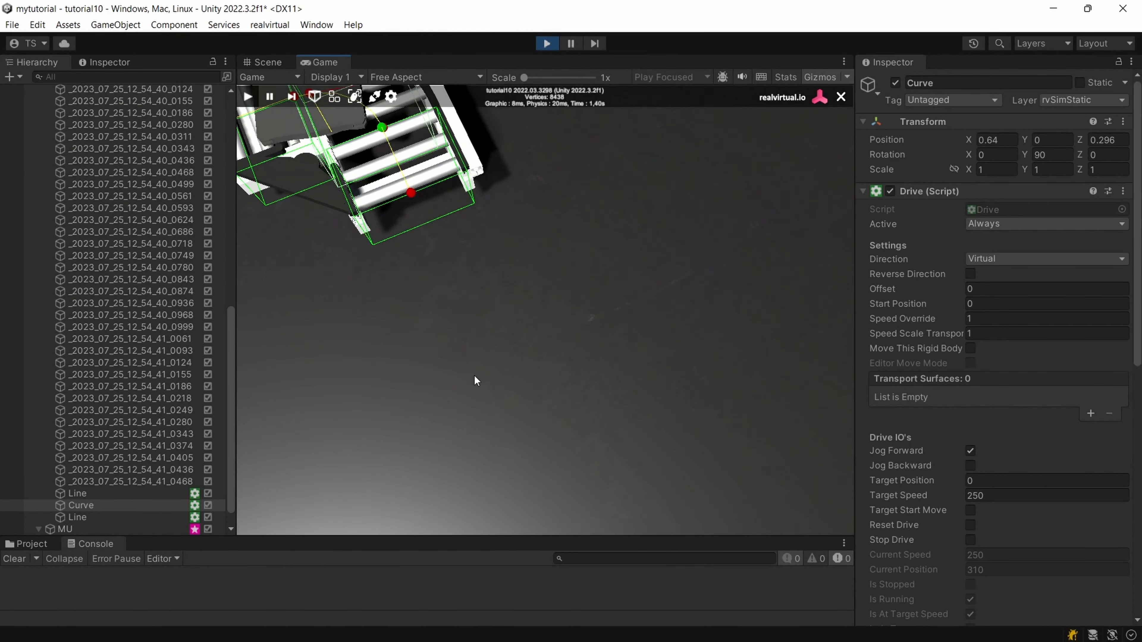
pyautogui.moveTo(473, 376); pyautogui.dragTo(647, 527, button='middle')
pyautogui.moveTo(646, 522); pyautogui.dragTo(834, 179, button='right')
pyautogui.click(825, 79)
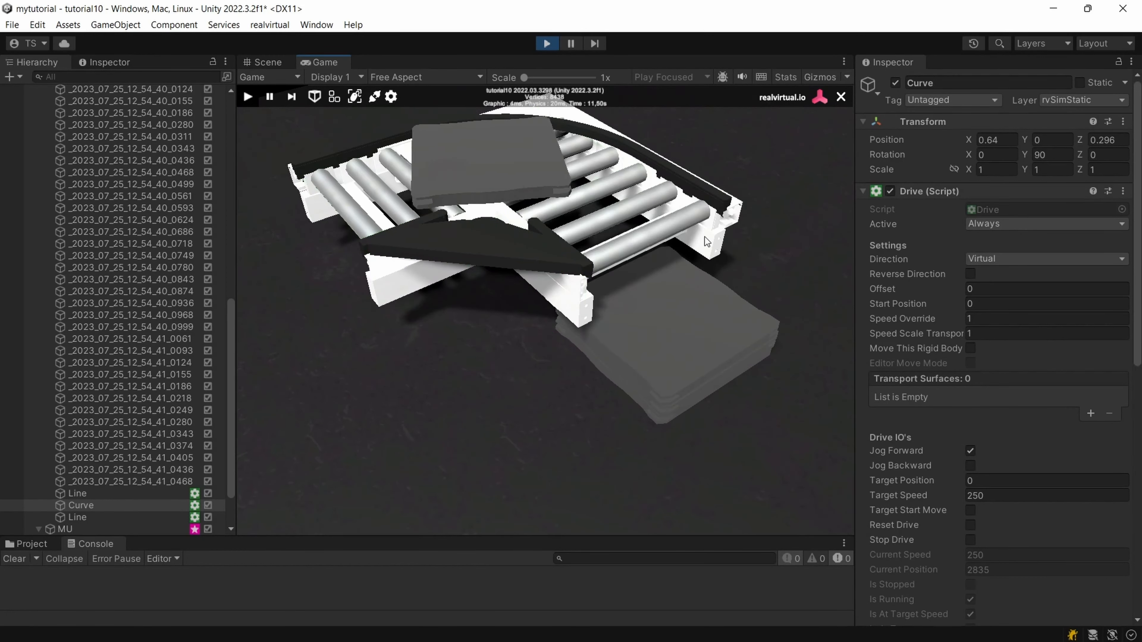
pyautogui.moveTo(751, 236); pyautogui.dragTo(712, 297, button='right')
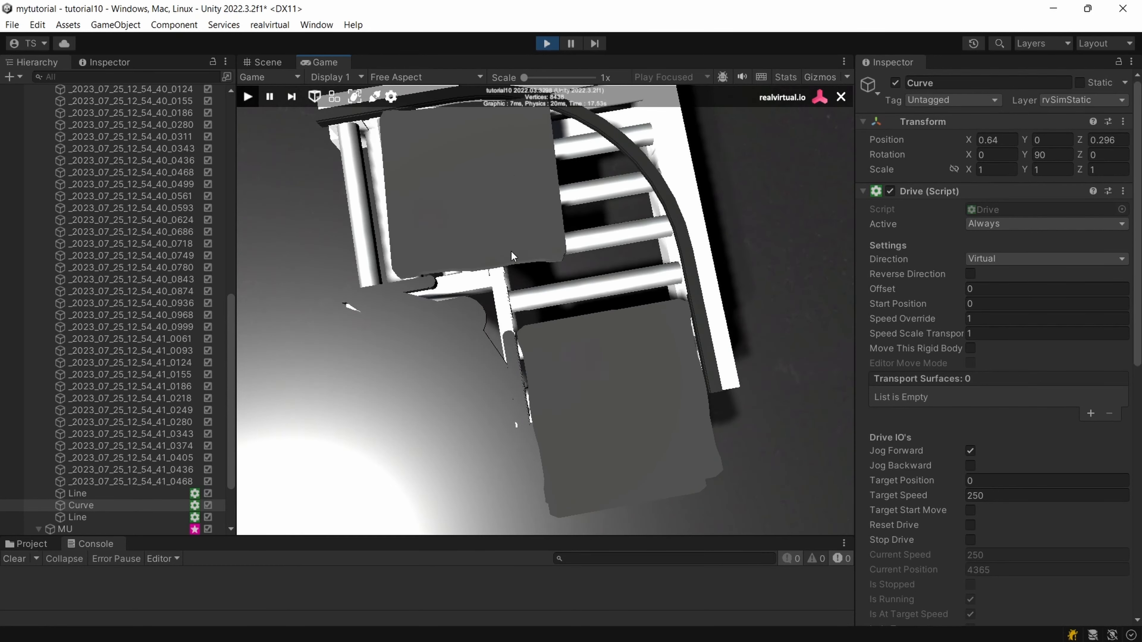
pyautogui.moveTo(511, 252); pyautogui.dragTo(602, 134, button='right')
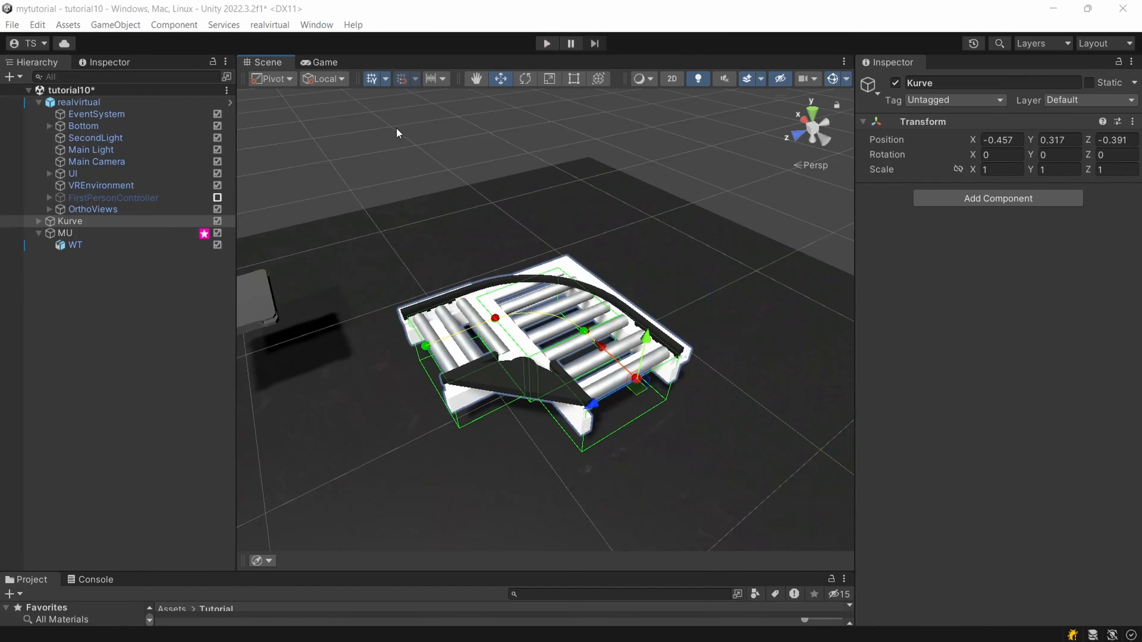
# - Save the Kurve object as a prefab in the Assets/Tutorial folder
pyautogui.moveTo(682, 284); pyautogui.dragTo(703, 298, button='right')
pyautogui.moveTo(700, 306); pyautogui.dragTo(715, 282, button='middle')
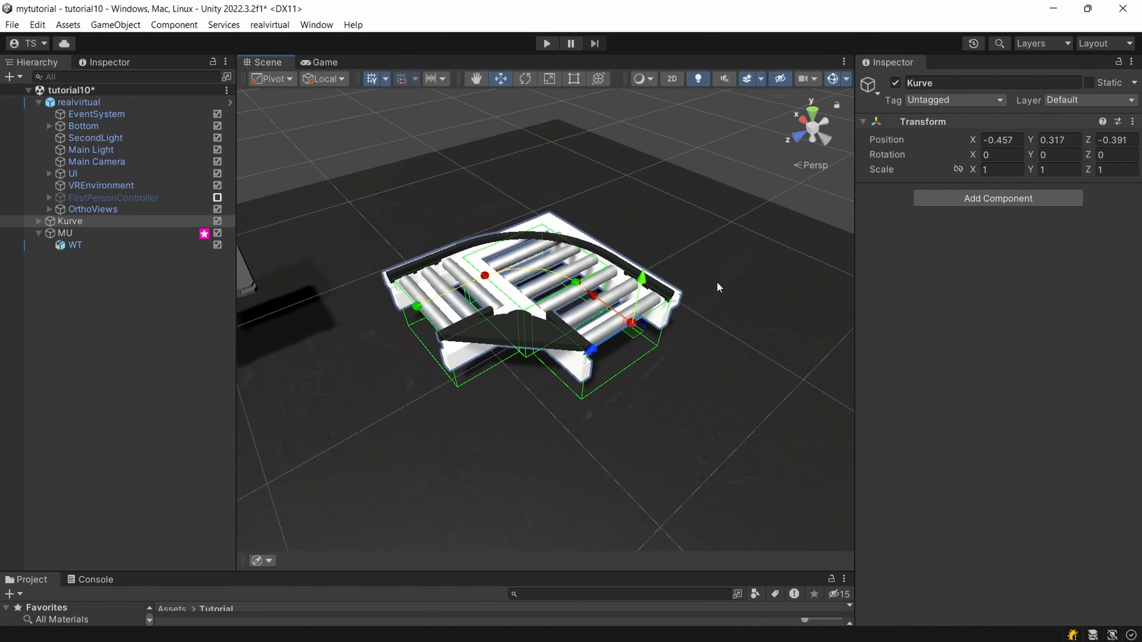
pyautogui.moveTo(327, 572); pyautogui.dragTo(320, 386)
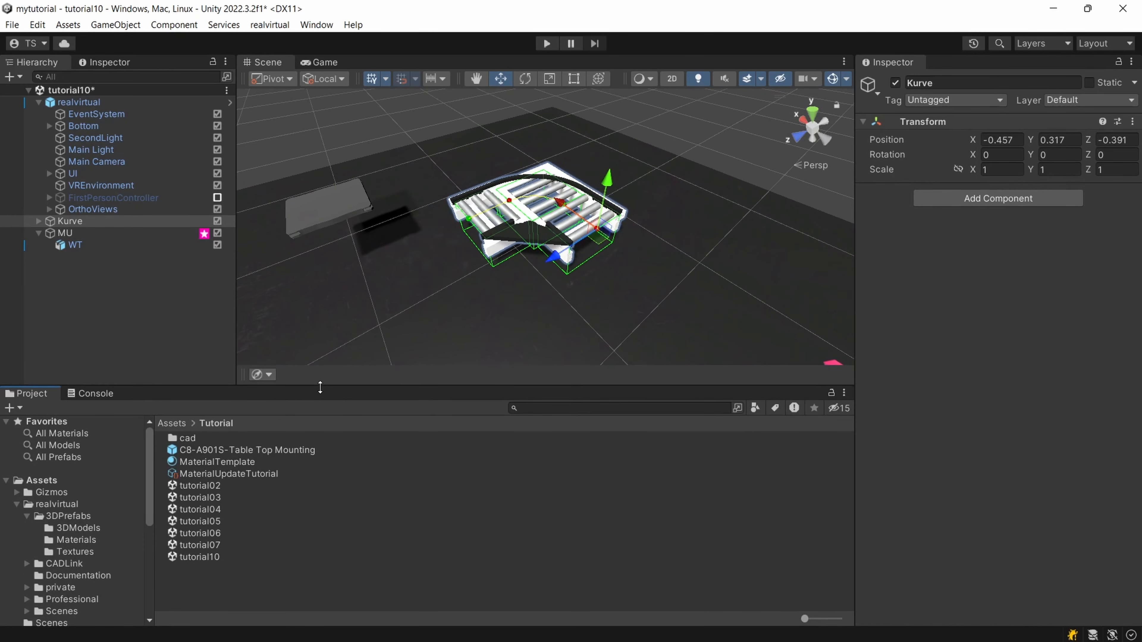
pyautogui.click(75, 230)
pyautogui.rightClick(76, 223)
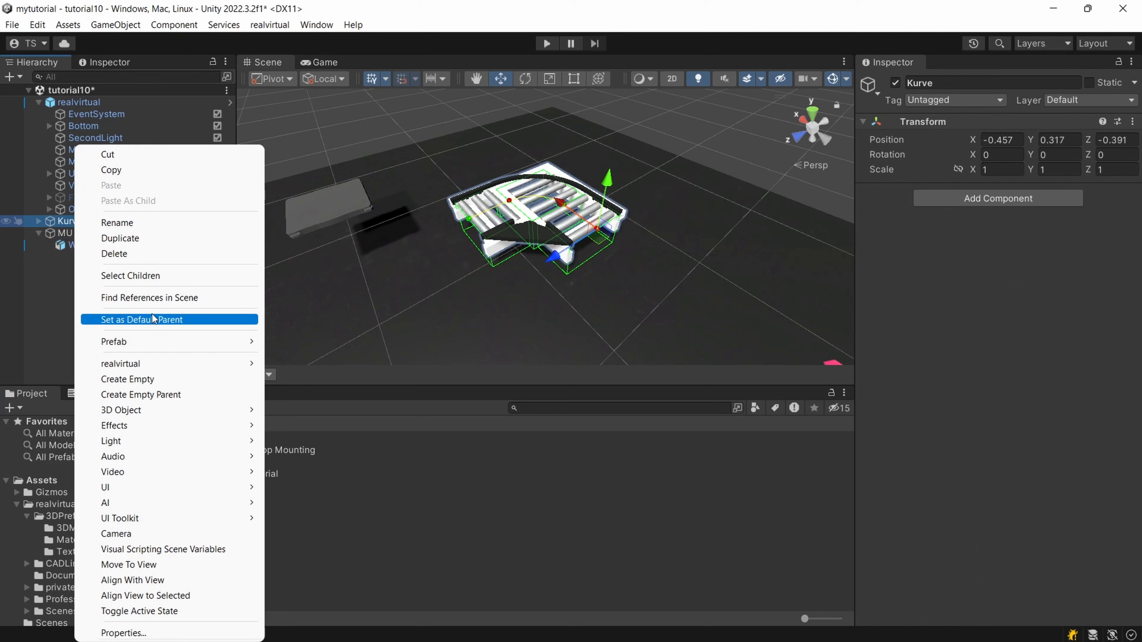
pyautogui.moveTo(148, 342)
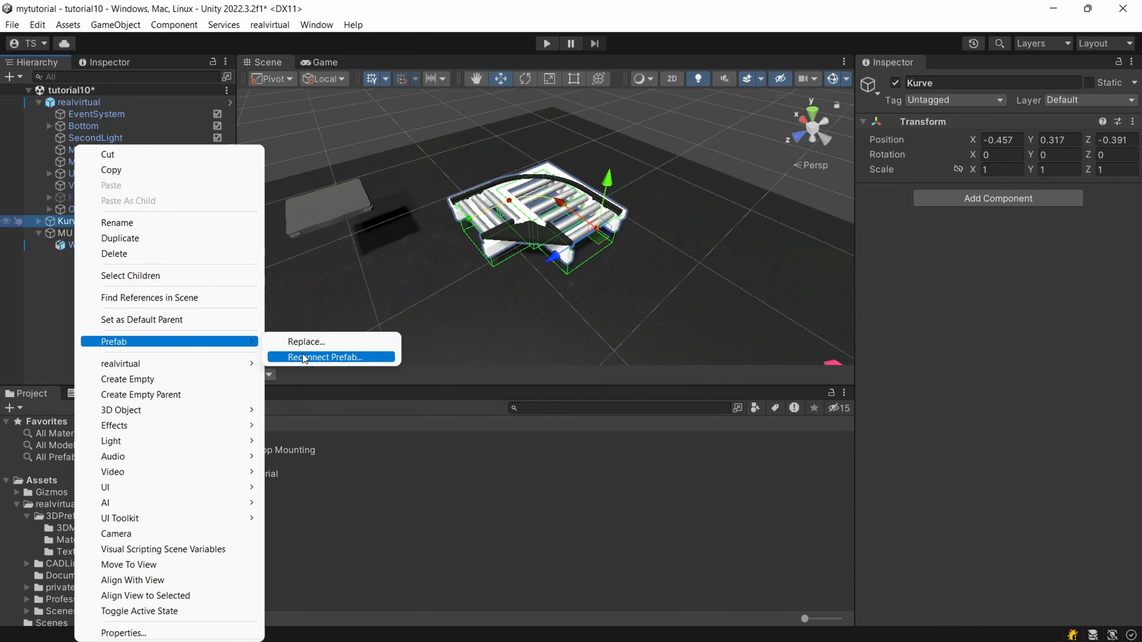
pyautogui.click(68, 227)
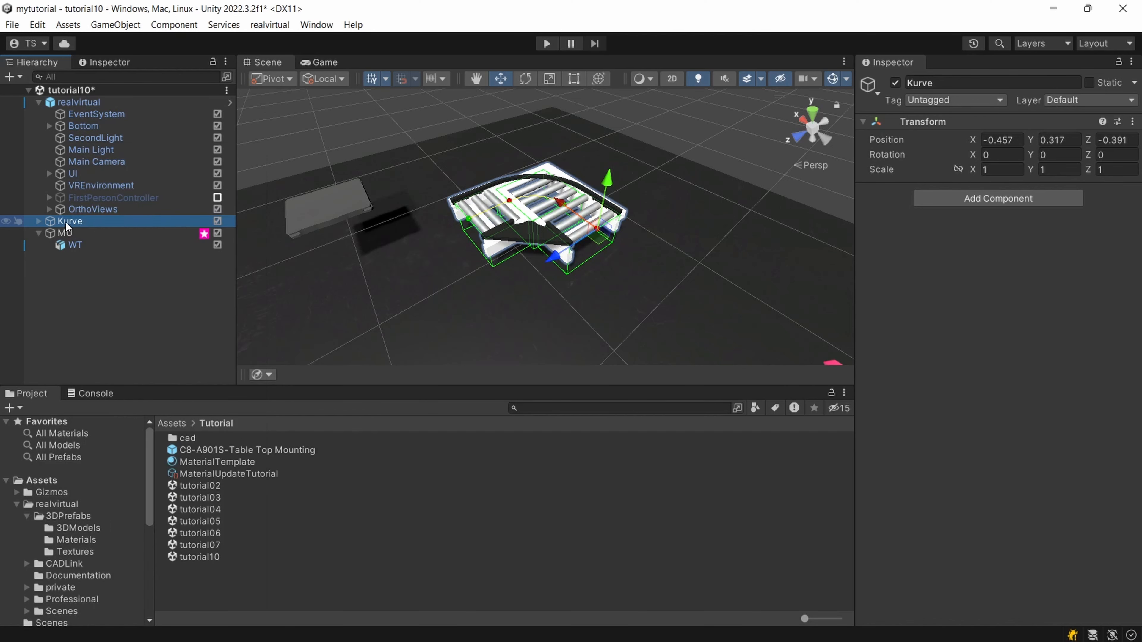
pyautogui.click(57, 227)
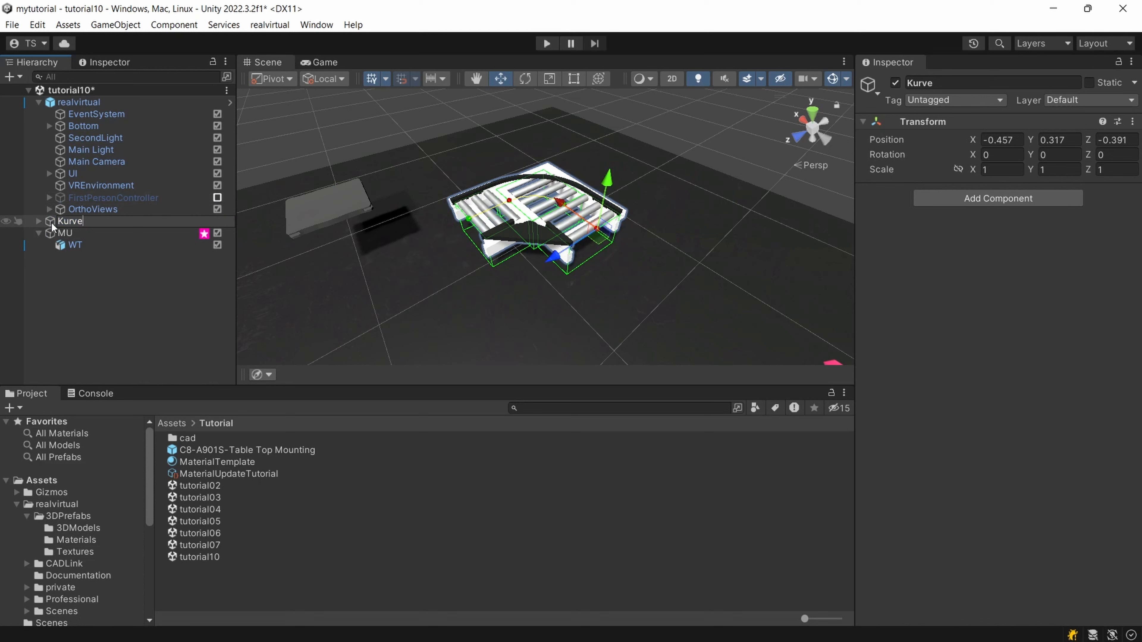
pyautogui.click(462, 591)
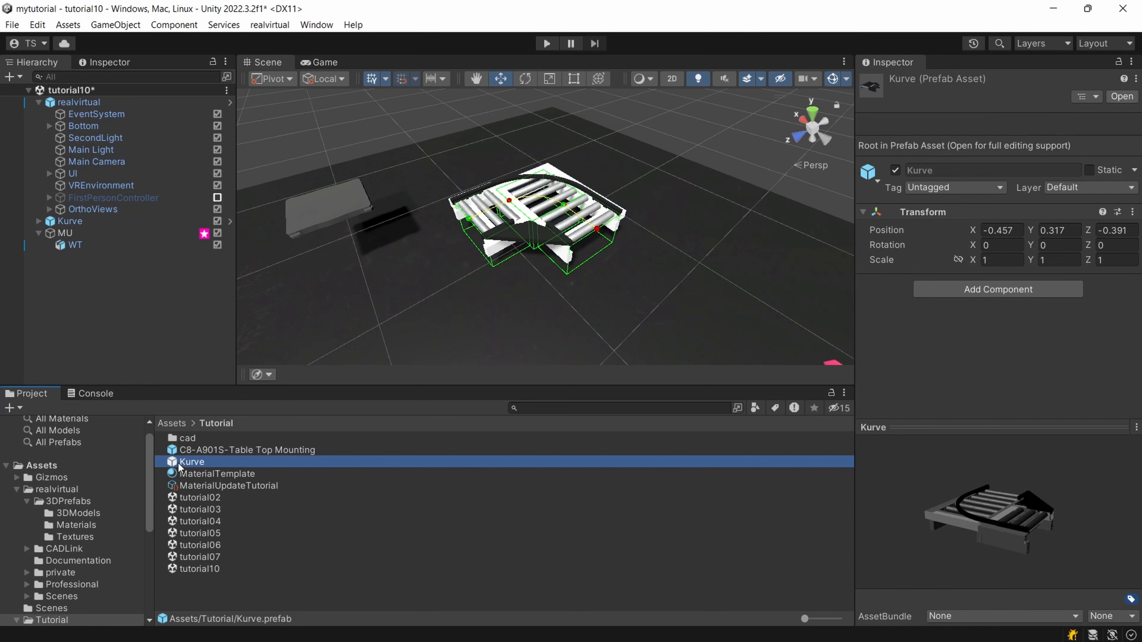
# - Add a second Kurve prefab instance to the scene, raise it to Y 0.171 and move it to X -1.41, Z -0.632
pyautogui.moveTo(193, 463); pyautogui.dragTo(482, 325)
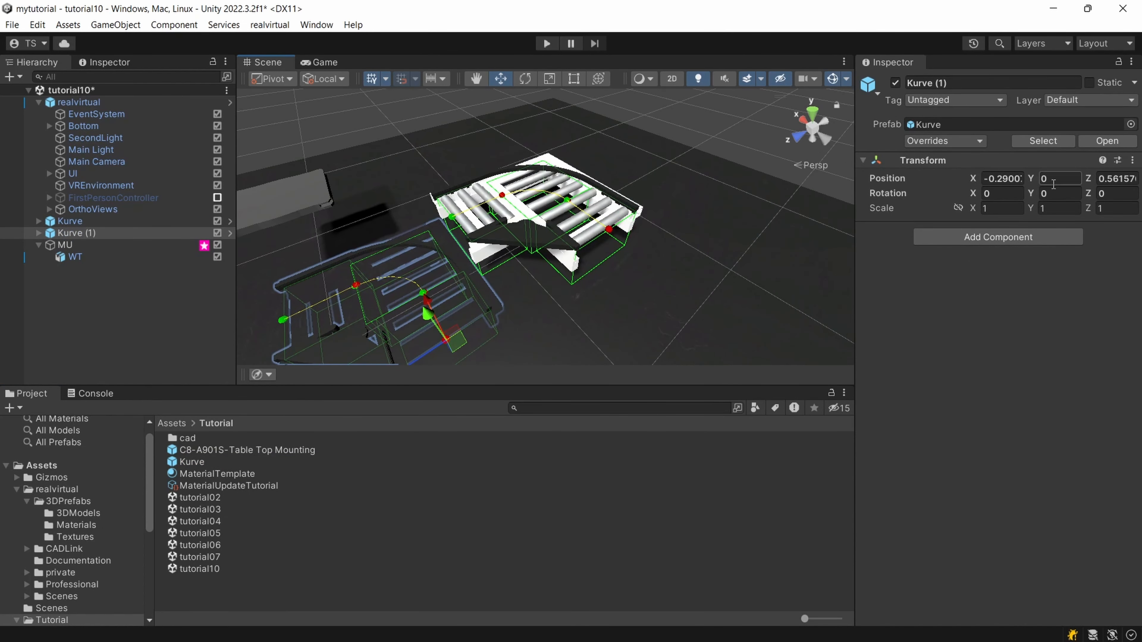
pyautogui.moveTo(428, 321); pyautogui.dragTo(414, 300)
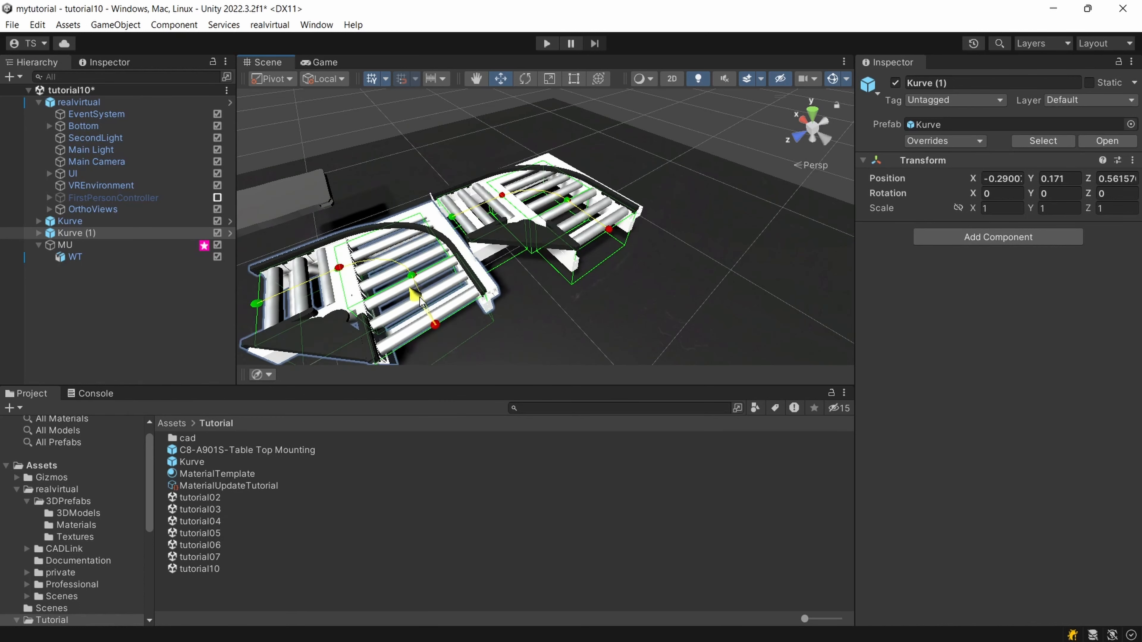
pyautogui.scroll(-3, 407, 308)
pyautogui.moveTo(399, 316); pyautogui.dragTo(485, 266, button='middle')
pyautogui.moveTo(553, 256); pyautogui.dragTo(810, 271)
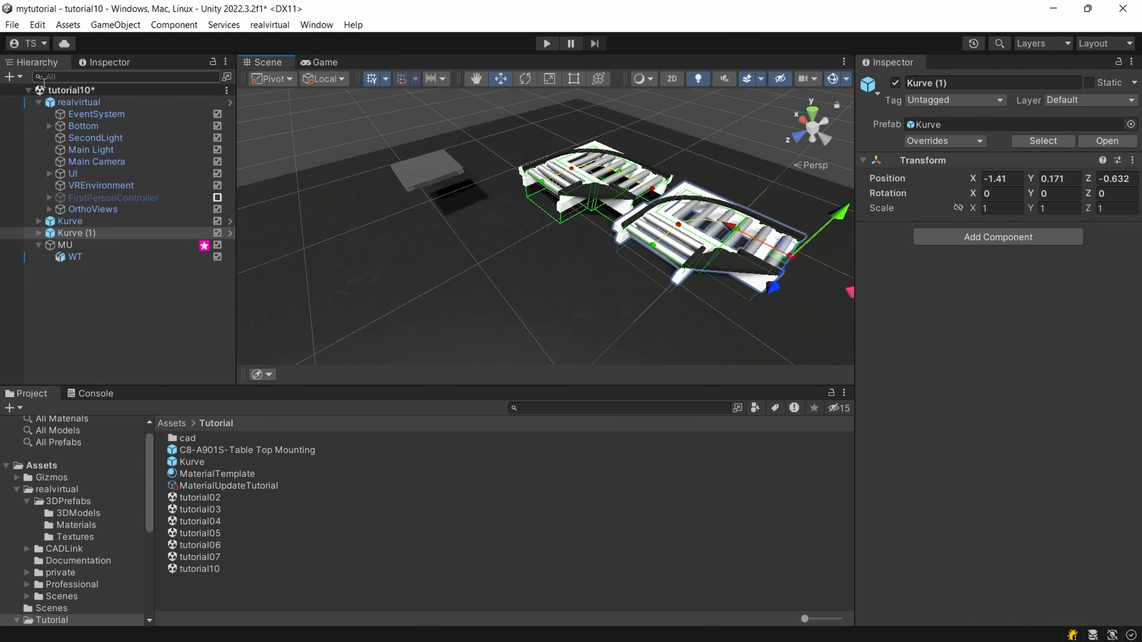
# - Rotate the second Kurve 90° about Y and move it against the first conveyor at X -0.985, Z 0.147
pyautogui.click(250, 78)
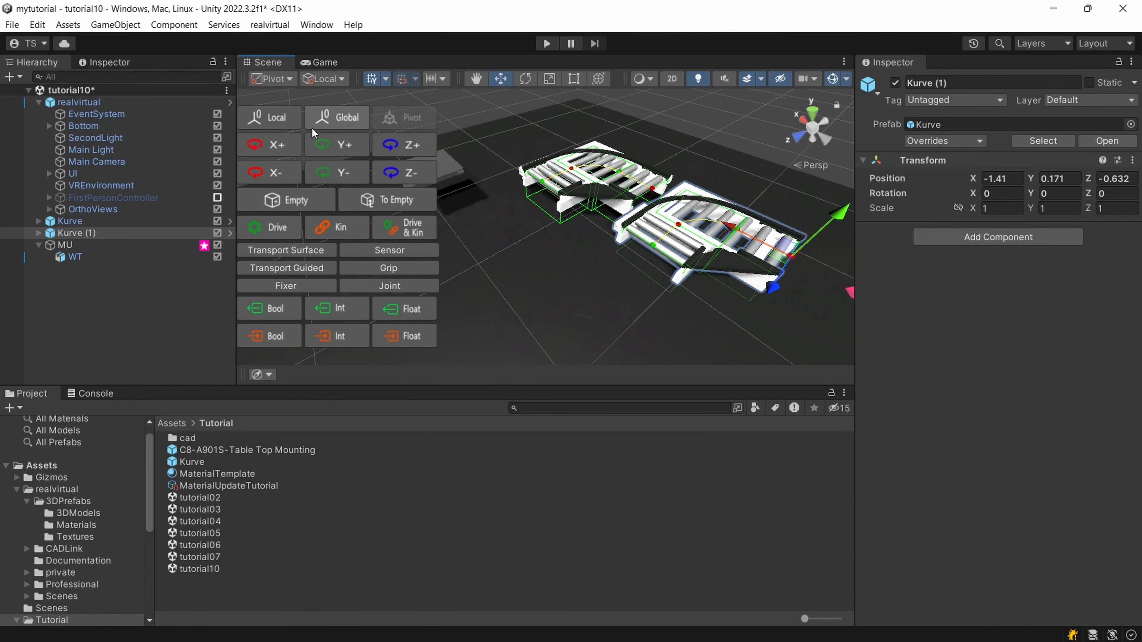
pyautogui.click(321, 146)
pyautogui.click(322, 147)
pyautogui.moveTo(511, 211); pyautogui.dragTo(390, 192, button='middle')
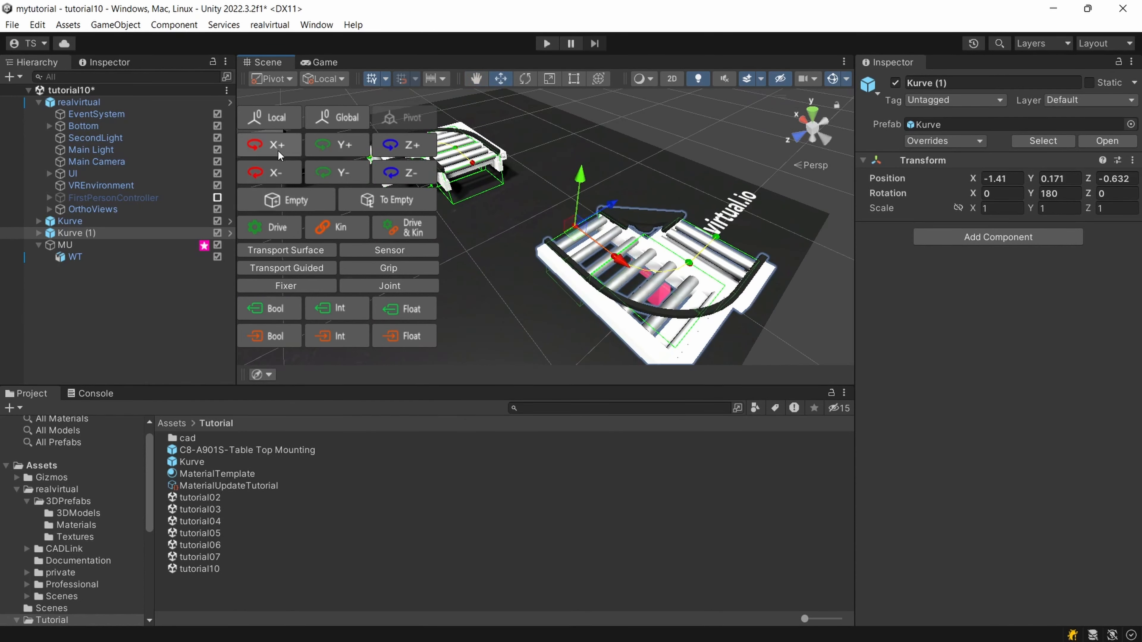
pyautogui.click(331, 149)
pyautogui.click(331, 149)
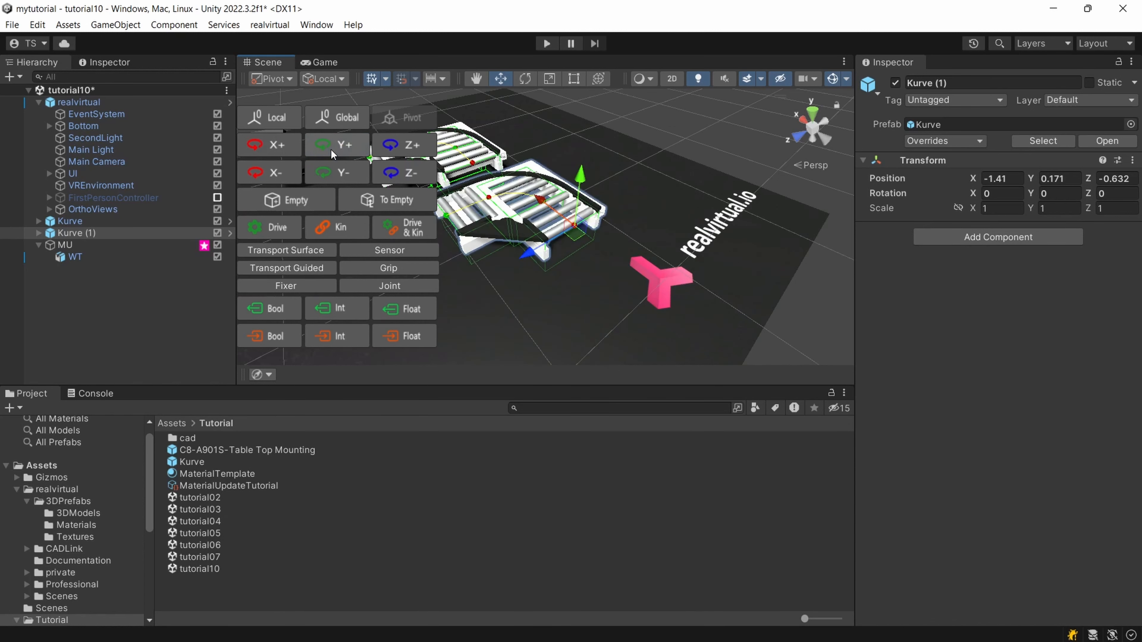
pyautogui.moveTo(579, 243); pyautogui.dragTo(432, 260)
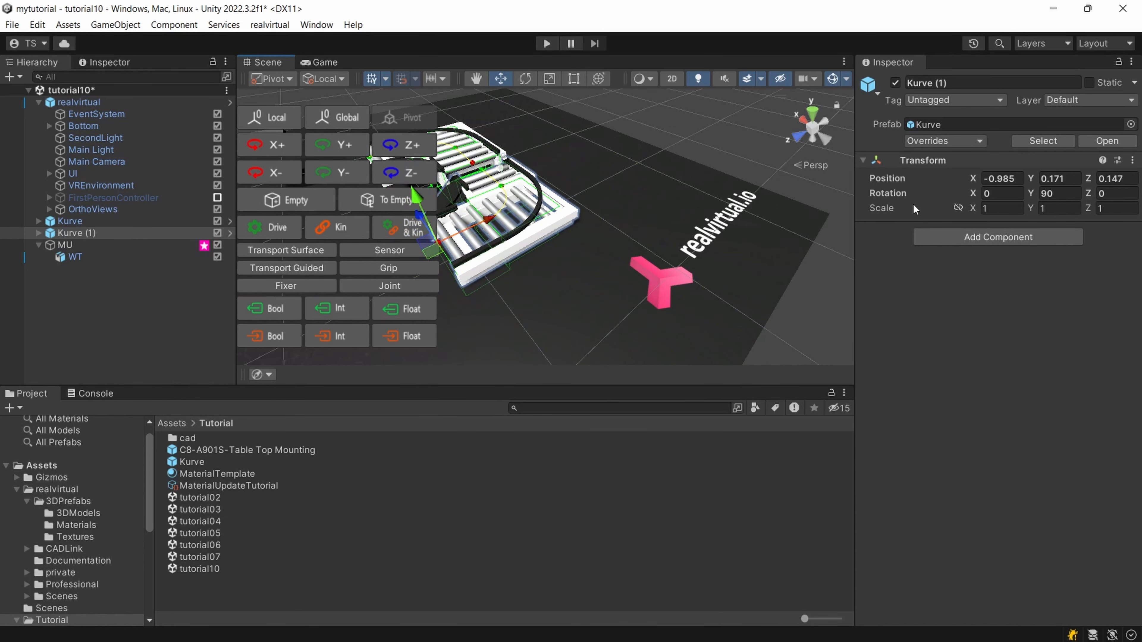
# - Set the Y position of both curve conveyors, Kurve and Kurve (1), to 0.3
pyautogui.write('0.3')
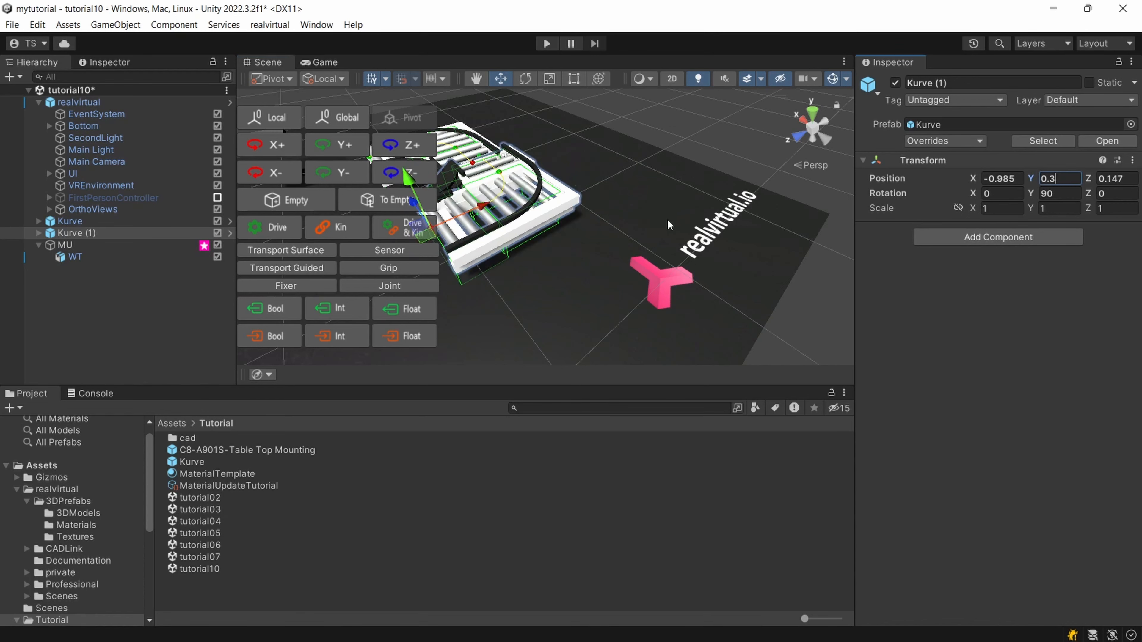
pyautogui.moveTo(531, 230); pyautogui.dragTo(747, 289, button='middle')
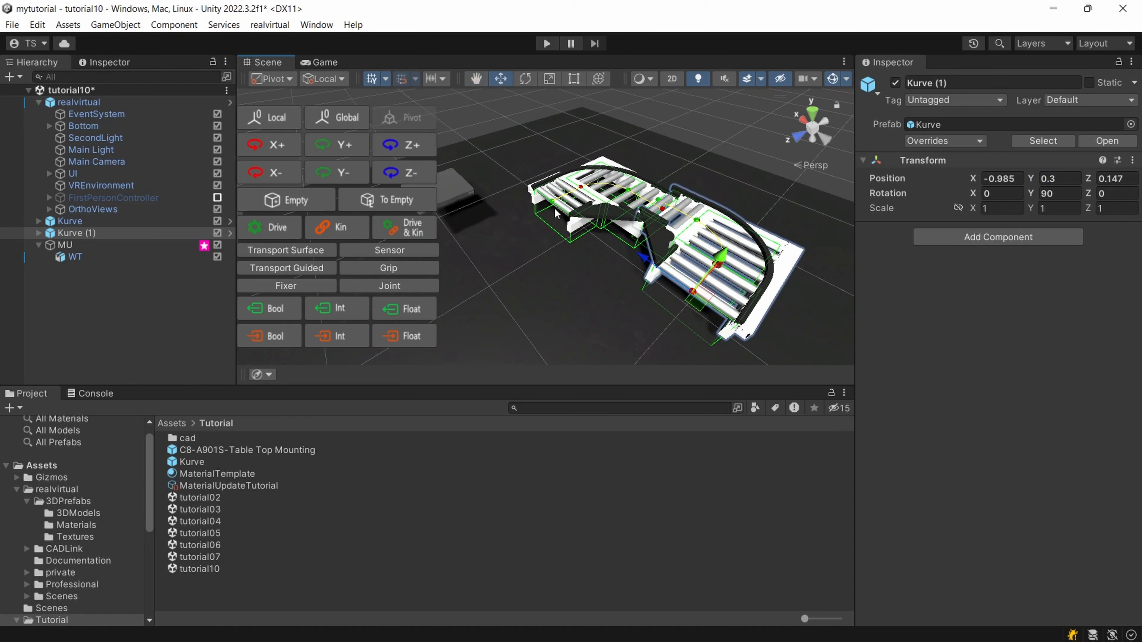
pyautogui.click(564, 202)
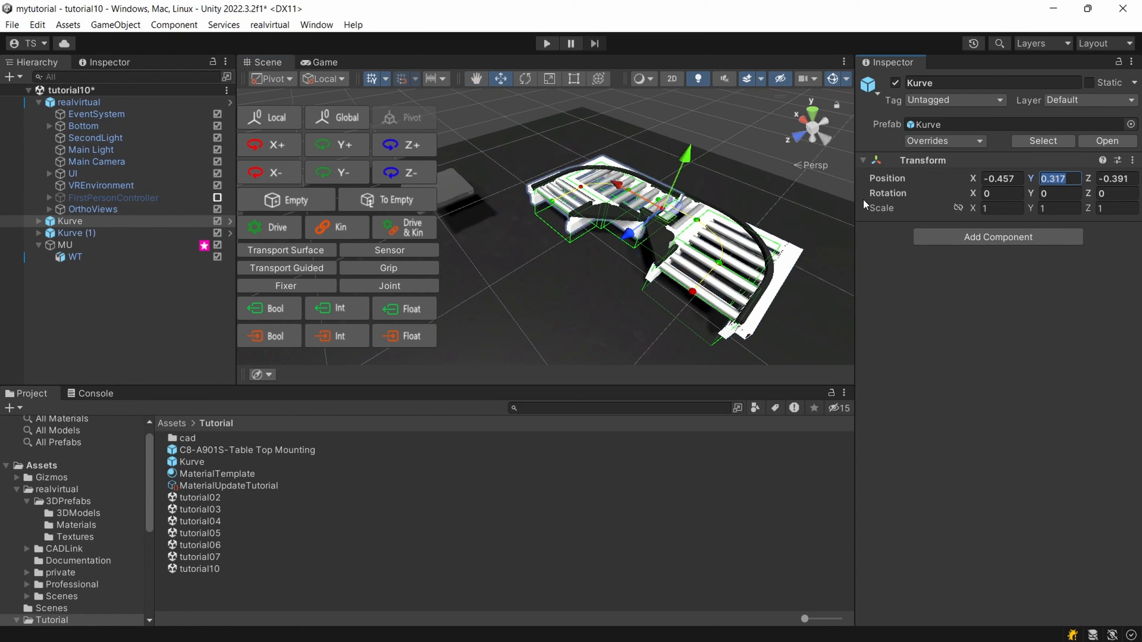
pyautogui.click(67, 223)
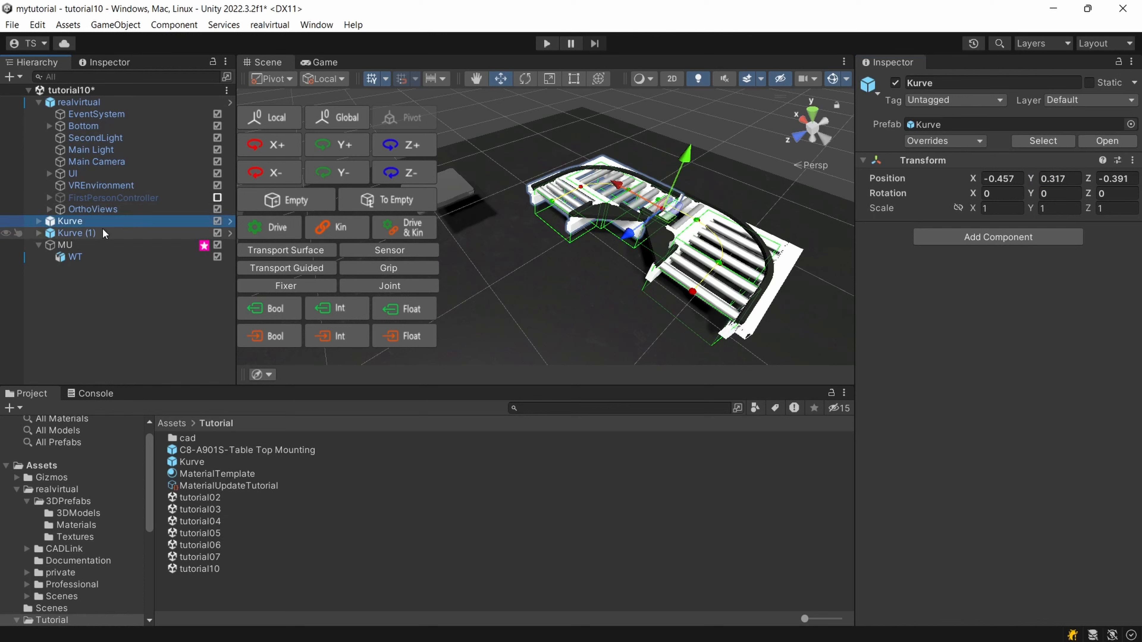
pyautogui.click(1062, 179)
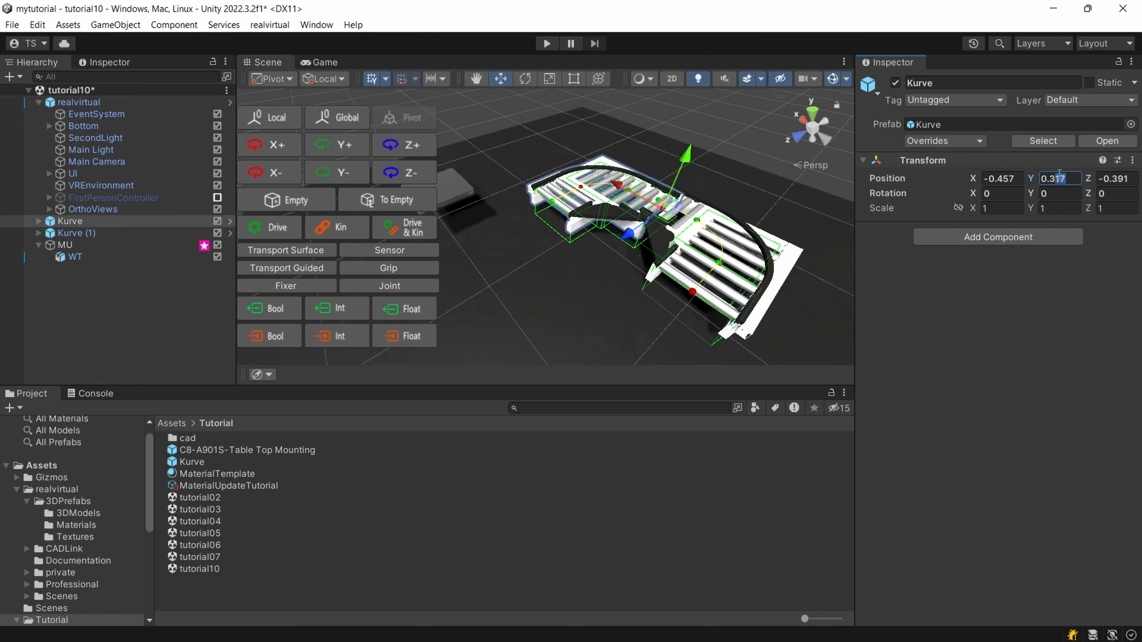
pyautogui.press('BackSpace')
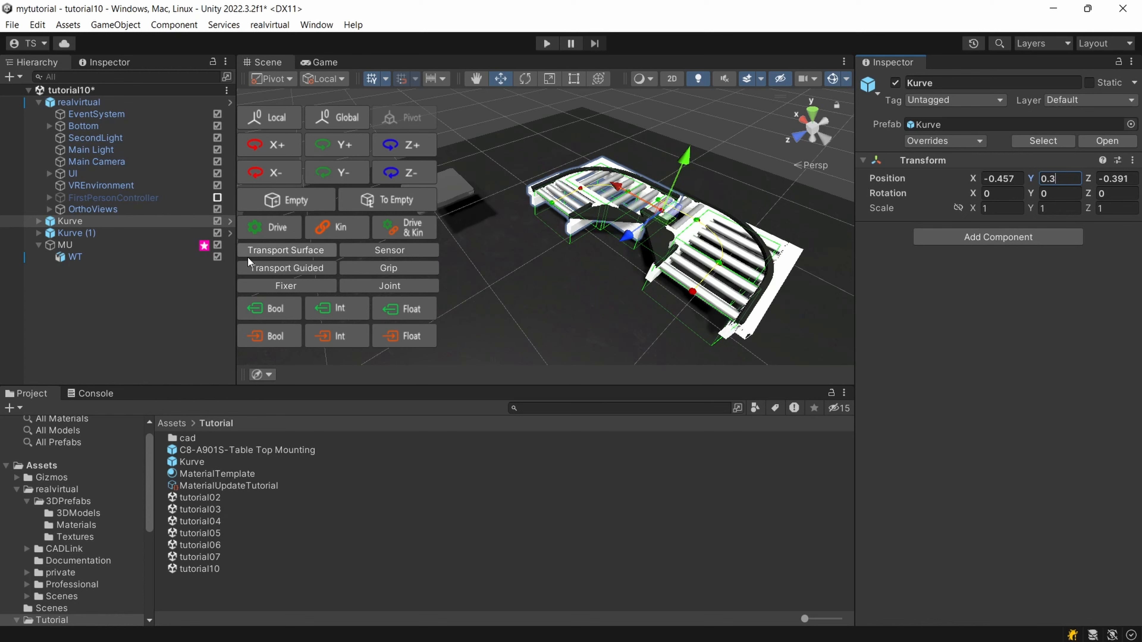
pyautogui.click(76, 233)
pyautogui.click(1062, 180)
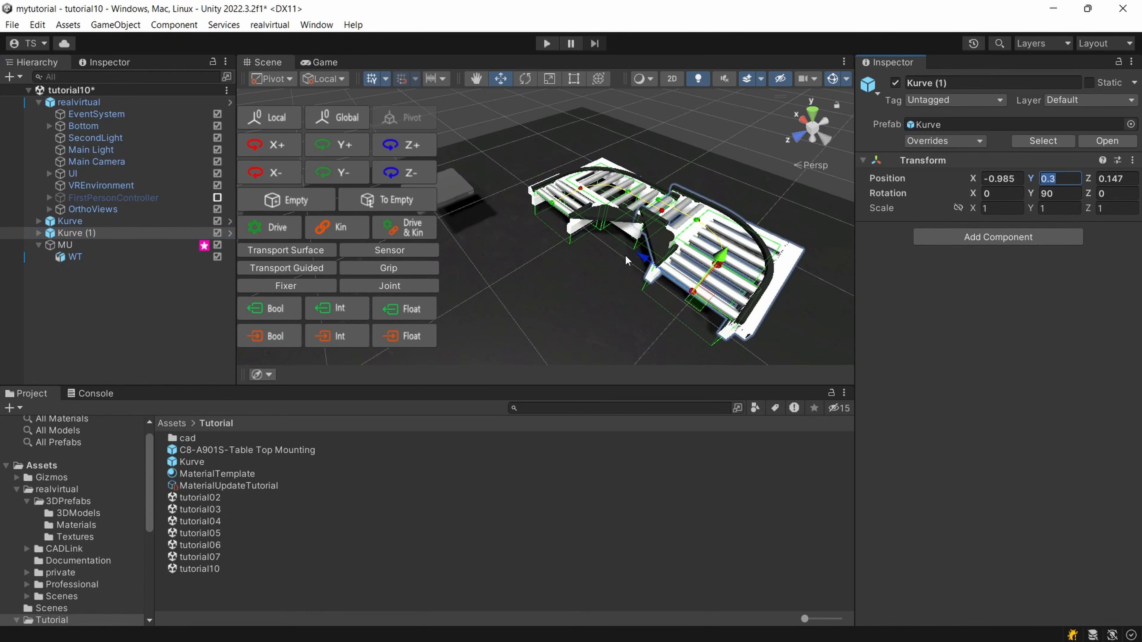
# - Move Kurve (1) horizontally to about X -1.091, Z 0.244 so it lines up with the end of Kurve
pyautogui.moveTo(626, 255); pyautogui.dragTo(604, 191, button='middle')
pyautogui.moveTo(604, 191); pyautogui.dragTo(667, 194, button='right')
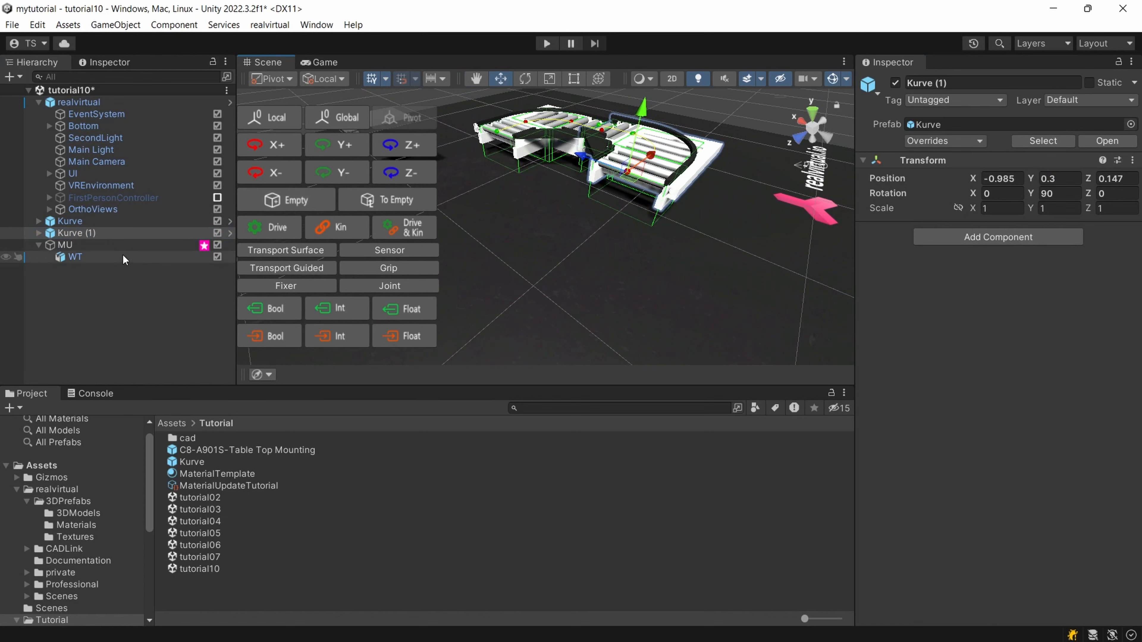
pyautogui.click(72, 220)
pyautogui.click(72, 233)
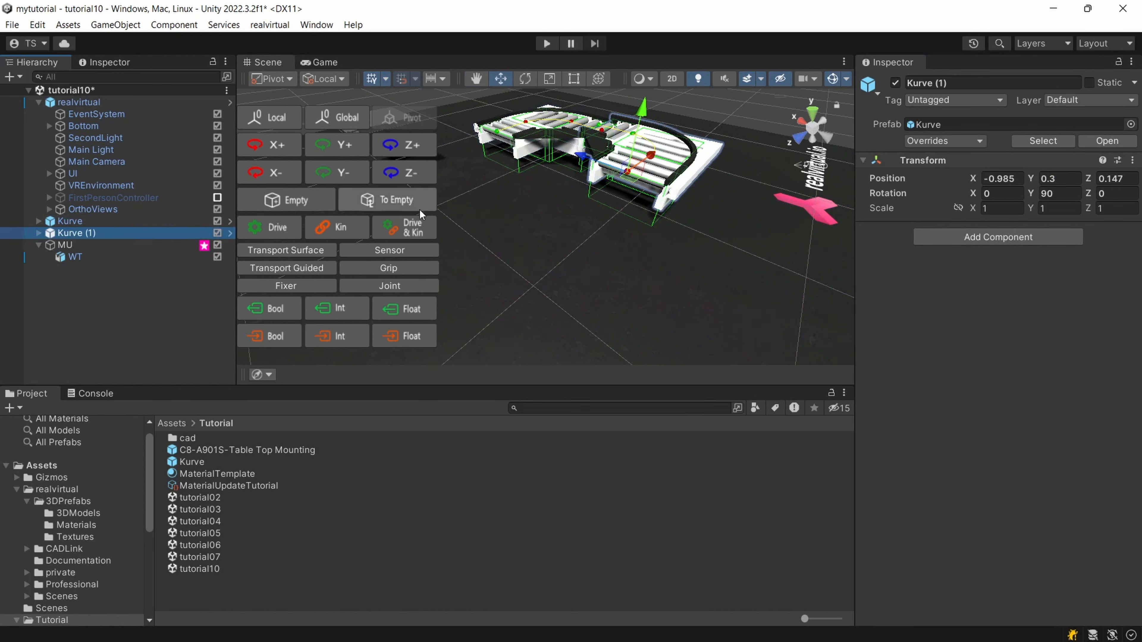
pyautogui.moveTo(499, 222); pyautogui.dragTo(593, 301, button='middle')
pyautogui.scroll(5, 722, 296)
pyautogui.moveTo(723, 296); pyautogui.dragTo(789, 275, button='right')
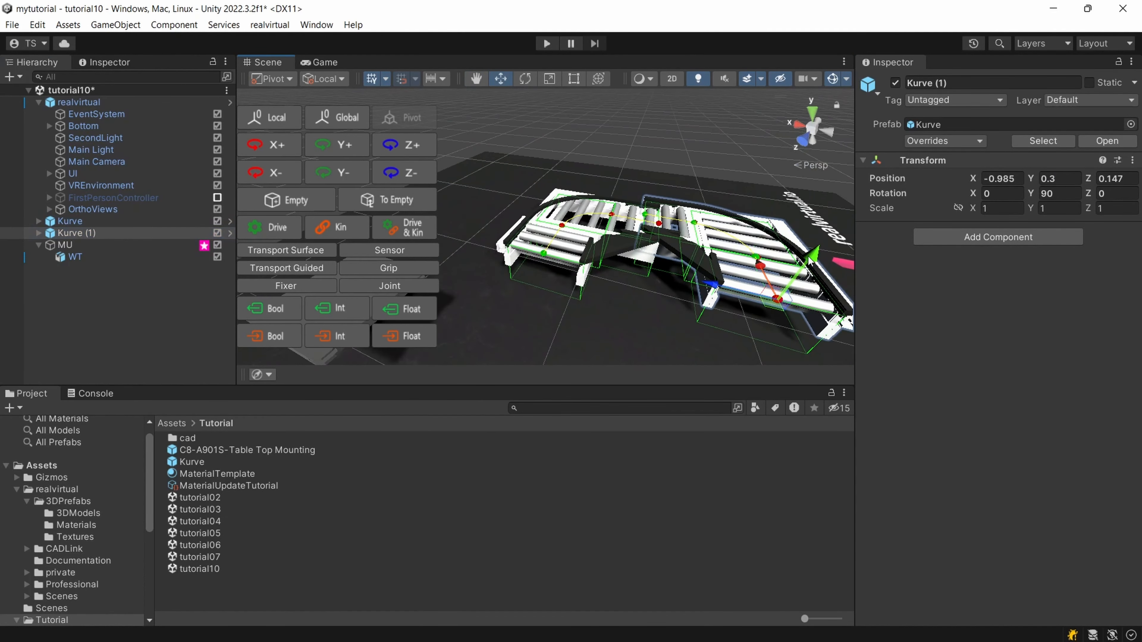
pyautogui.moveTo(819, 311)
pyautogui.mouseDown()
pyautogui.moveTo(850, 331)
pyautogui.moveTo(808, 329)
pyautogui.mouseUp()
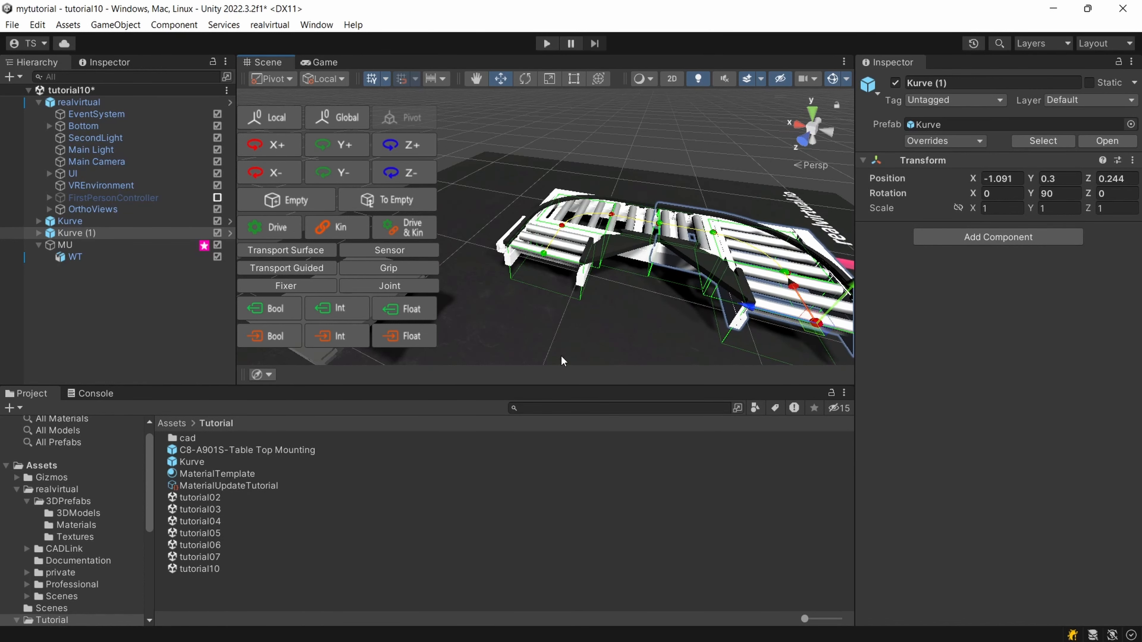
# - Enlarge the scene view and move the MU source onto the free end of Kurve, at about X 0.17, Z 0.102
pyautogui.click(526, 405)
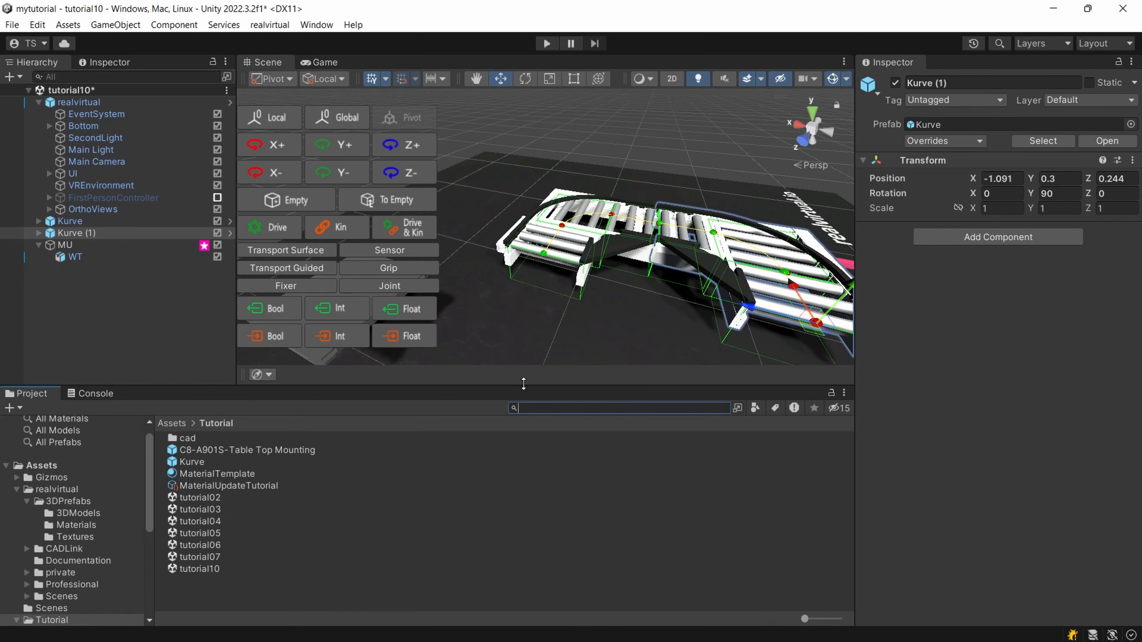
pyautogui.moveTo(523, 384); pyautogui.dragTo(517, 589)
pyautogui.moveTo(501, 490); pyautogui.dragTo(489, 439, button='middle')
pyautogui.scroll(-3, 505, 429)
pyautogui.moveTo(512, 423); pyautogui.dragTo(407, 429, button='right')
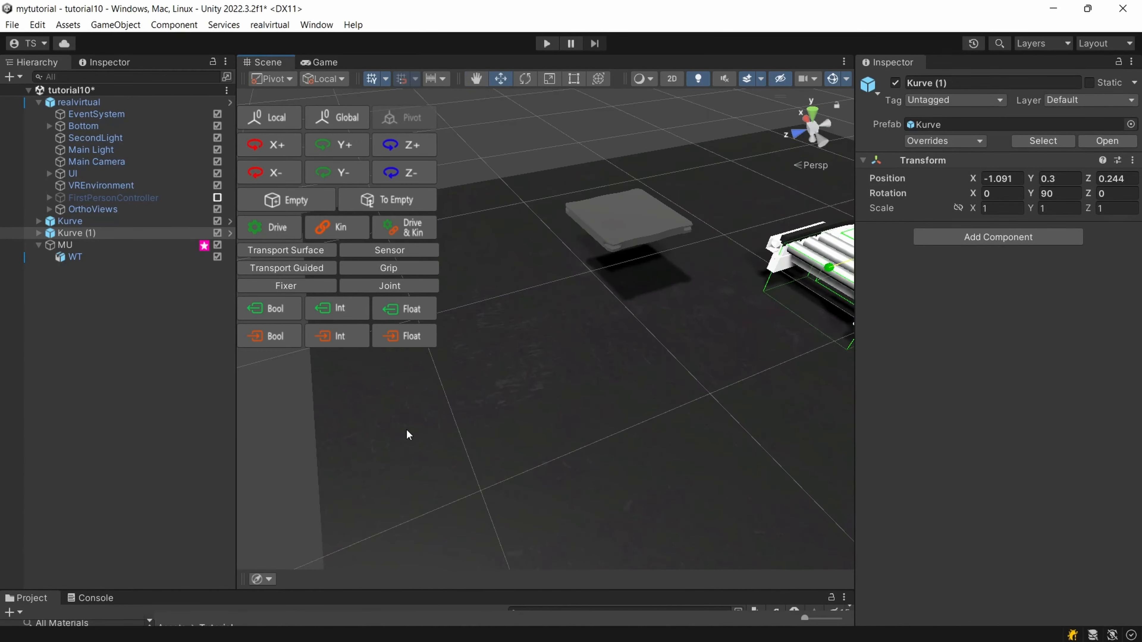
pyautogui.moveTo(405, 428); pyautogui.dragTo(262, 476, button='middle')
pyautogui.scroll(-5, 521, 277)
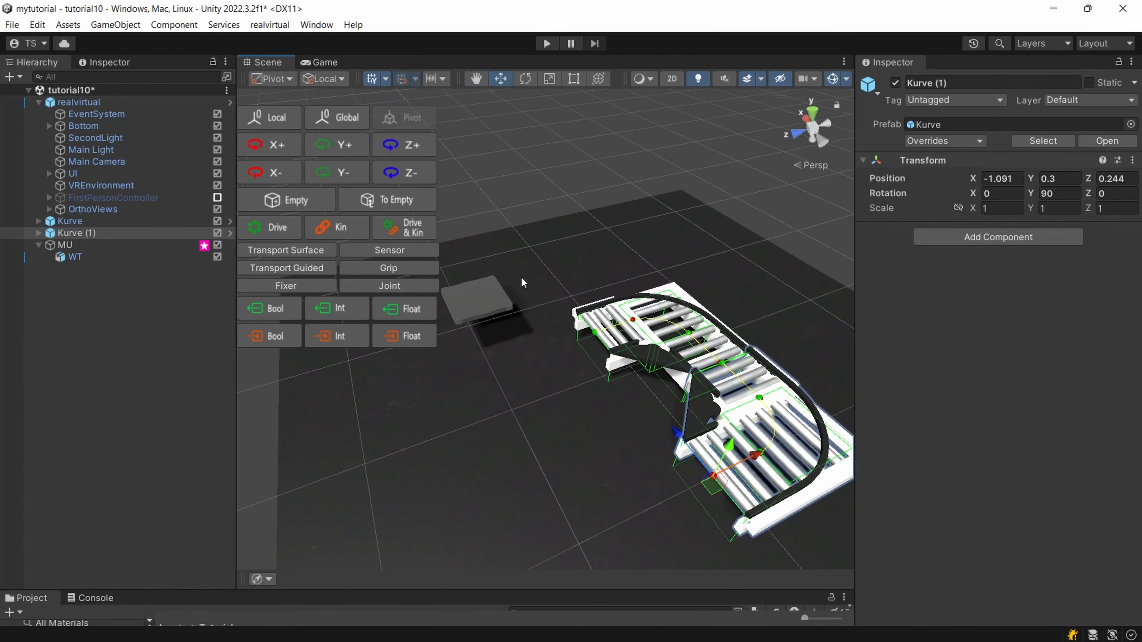
pyautogui.click(67, 246)
pyautogui.moveTo(474, 309); pyautogui.dragTo(609, 326)
pyautogui.moveTo(641, 408); pyautogui.dragTo(780, 353, button='right')
pyautogui.moveTo(463, 456); pyautogui.dragTo(566, 385, button='middle')
pyautogui.moveTo(565, 385); pyautogui.dragTo(477, 446, button='right')
pyautogui.moveTo(602, 421); pyautogui.dragTo(358, 382, button='middle')
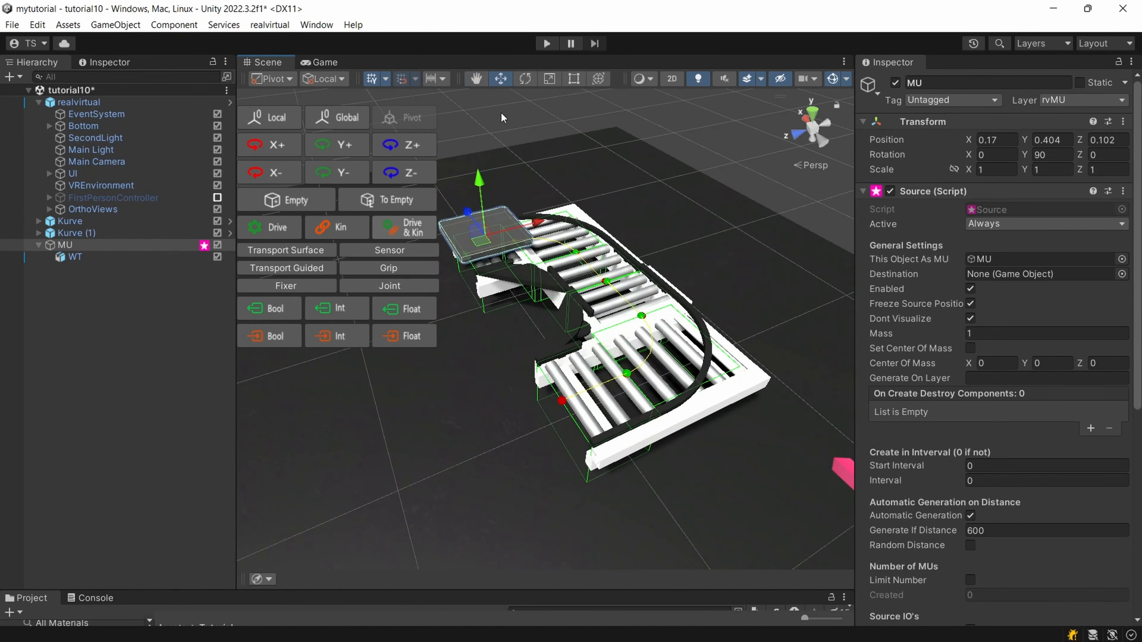
# - Run the simulation, watch the workpieces travel along both curves up close, and stop it
pyautogui.click(555, 43)
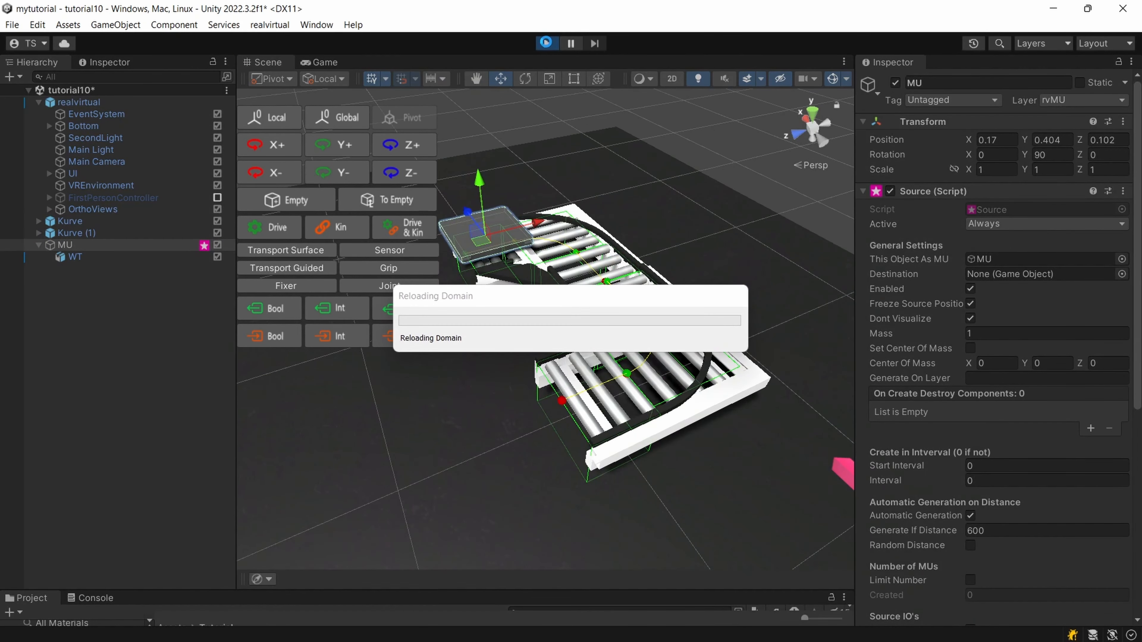
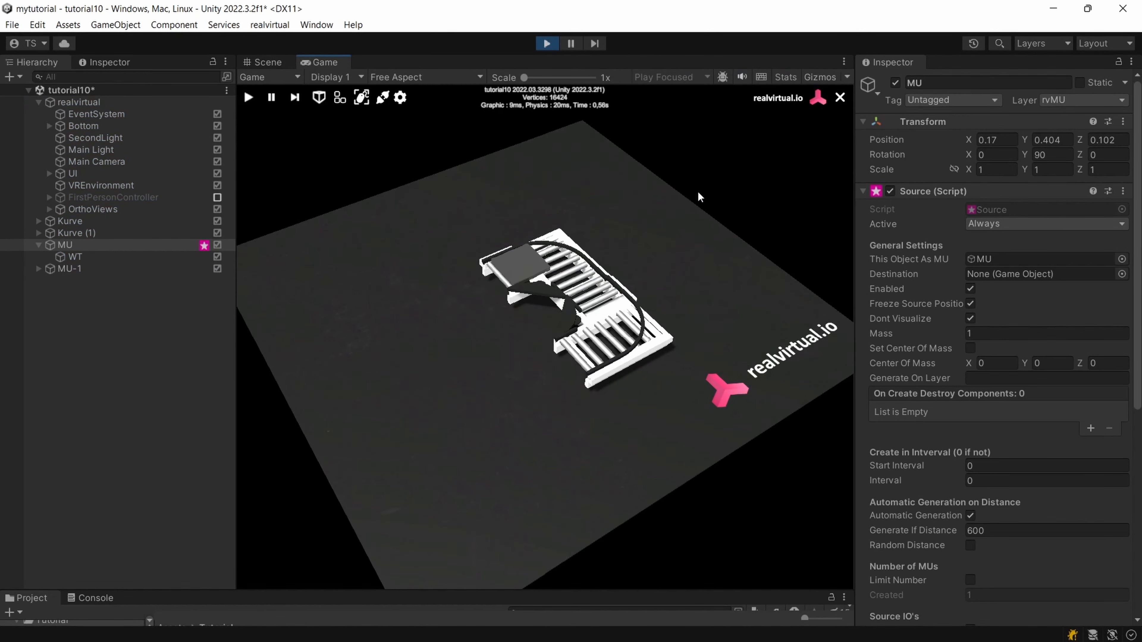
pyautogui.scroll(5, 698, 192)
pyautogui.moveTo(698, 192); pyautogui.dragTo(576, 158, button='right')
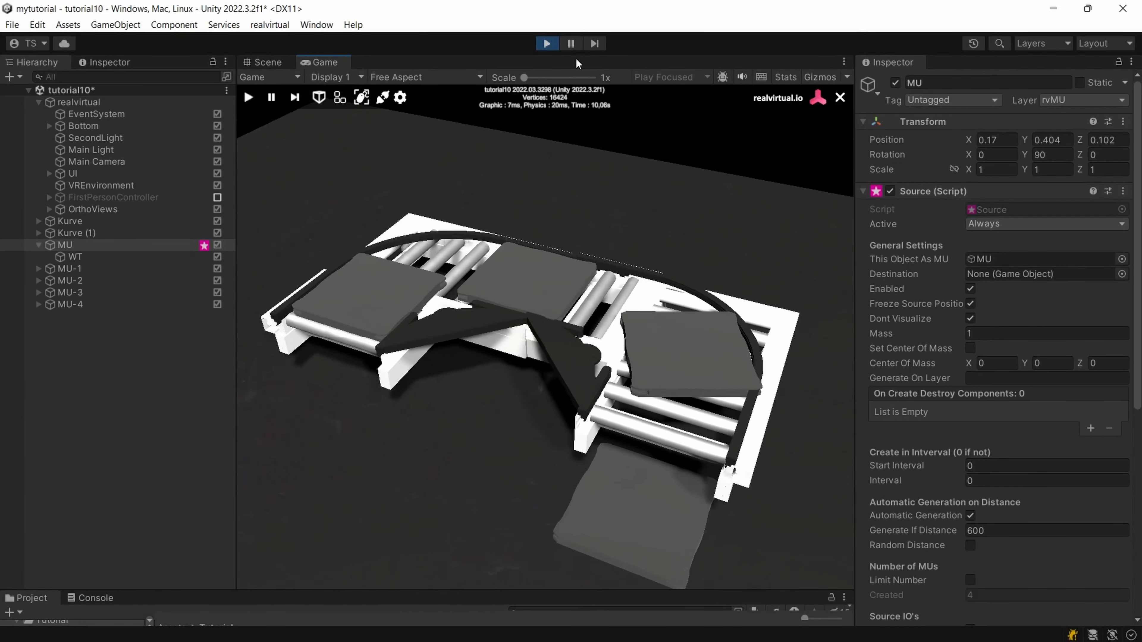
pyautogui.click(545, 43)
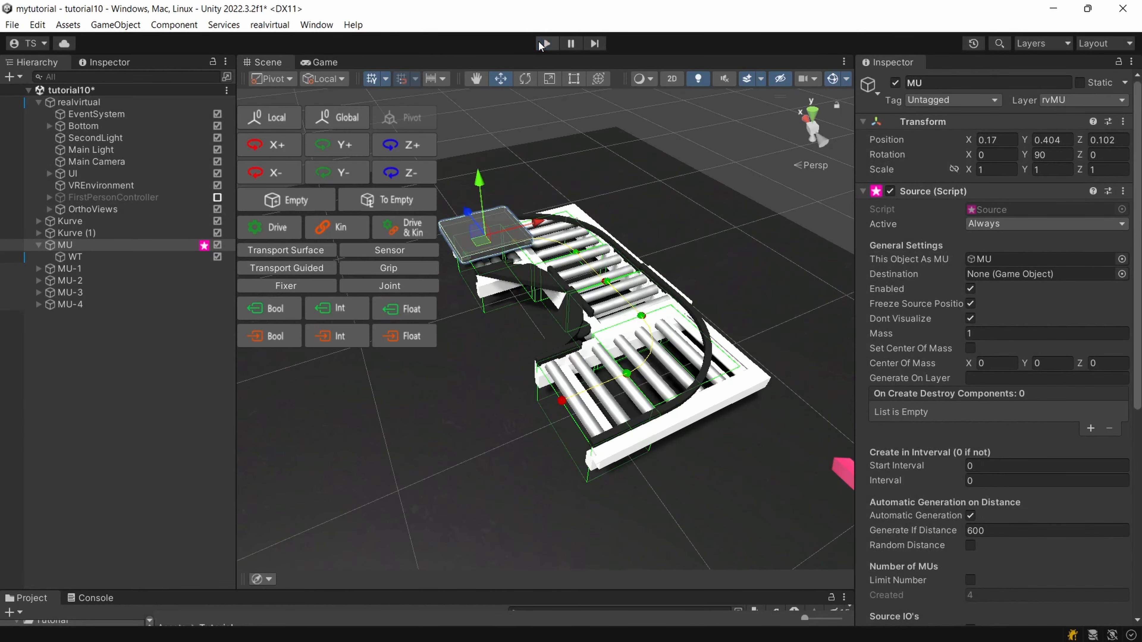
pyautogui.scroll(-2, 423, 382)
pyautogui.moveTo(423, 383); pyautogui.dragTo(487, 409, button='middle')
pyautogui.scroll(-3, 491, 448)
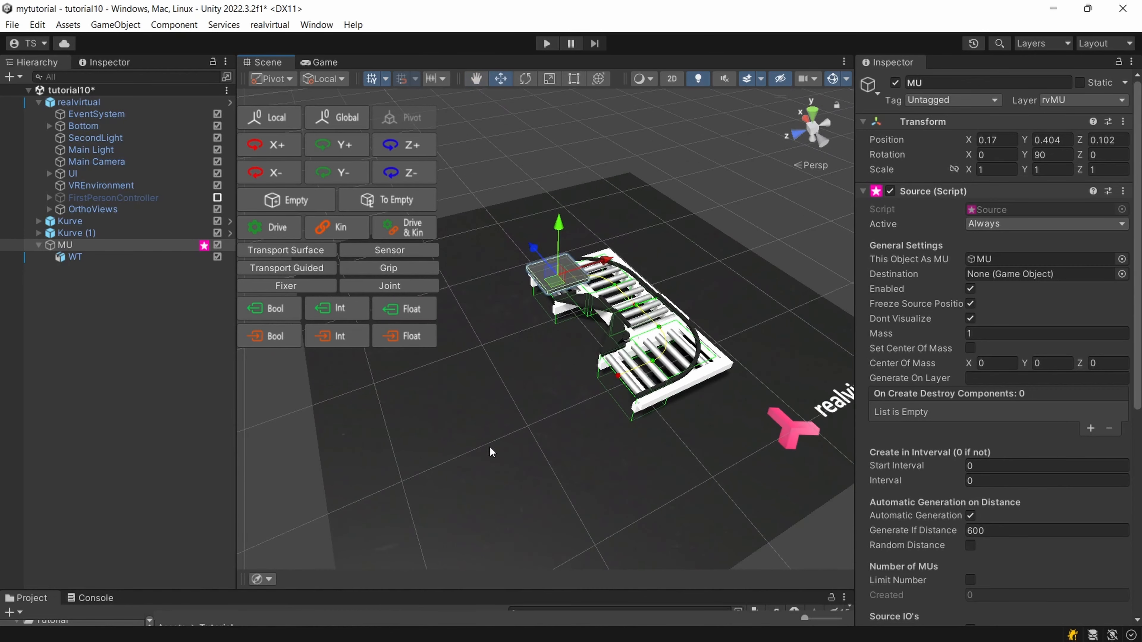
pyautogui.moveTo(453, 311); pyautogui.dragTo(503, 357, button='right')
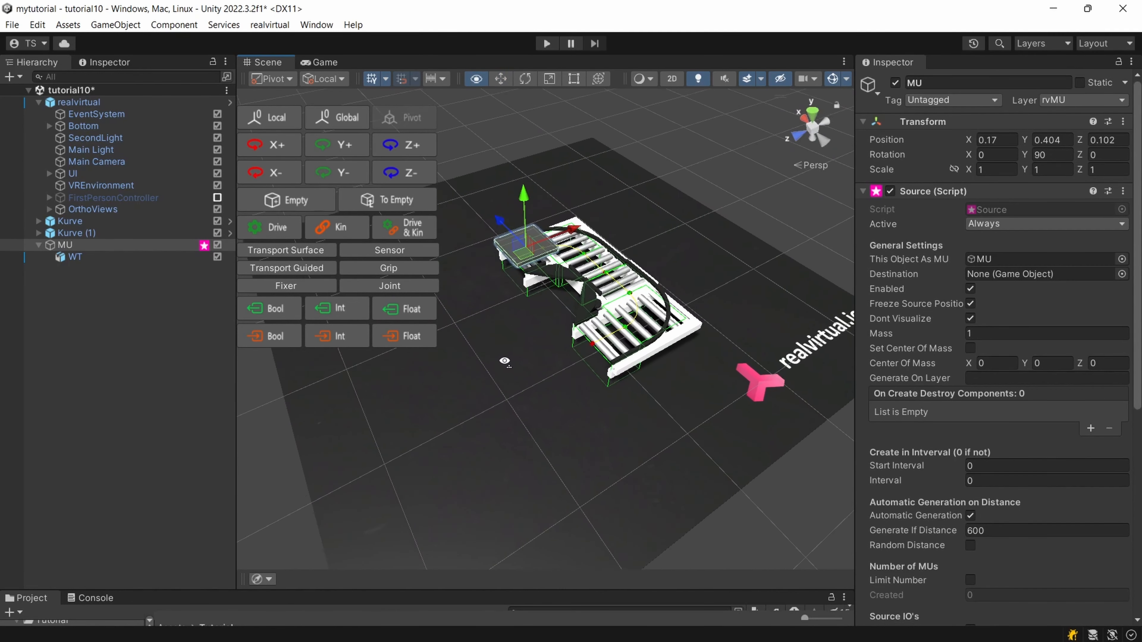
pyautogui.scroll(2, 503, 357)
pyautogui.scroll(2, 502, 357)
pyautogui.moveTo(502, 357); pyautogui.dragTo(517, 353, button='middle')
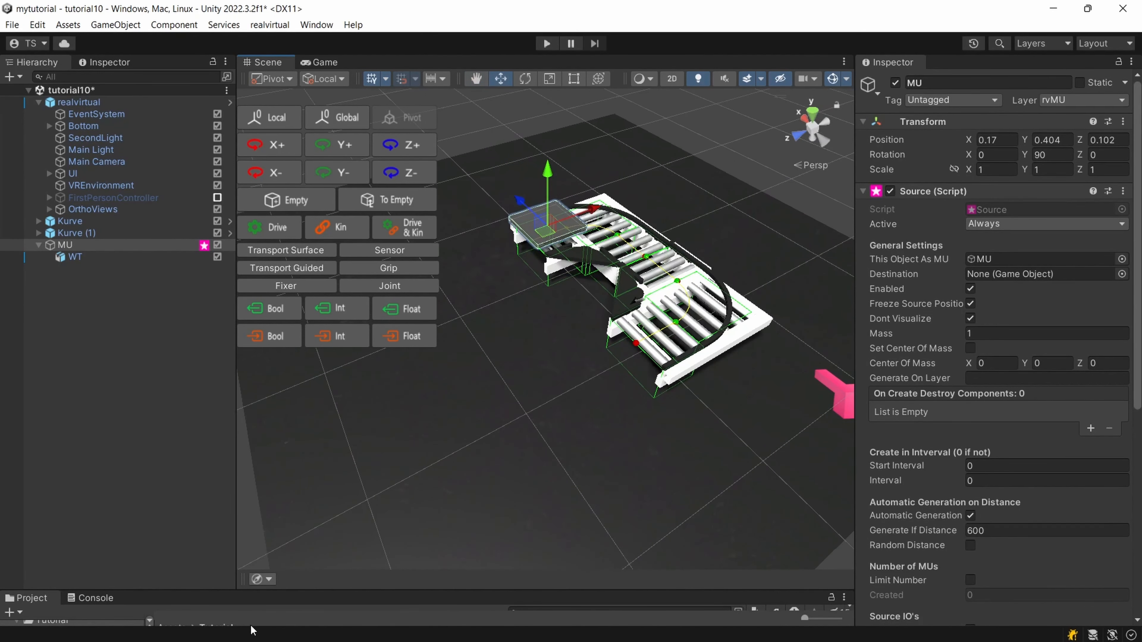
# - Add the Linear model from the Tutorial cad folder to the scene beside the curves and set its Y position to 0.3
pyautogui.moveTo(265, 592); pyautogui.dragTo(267, 418)
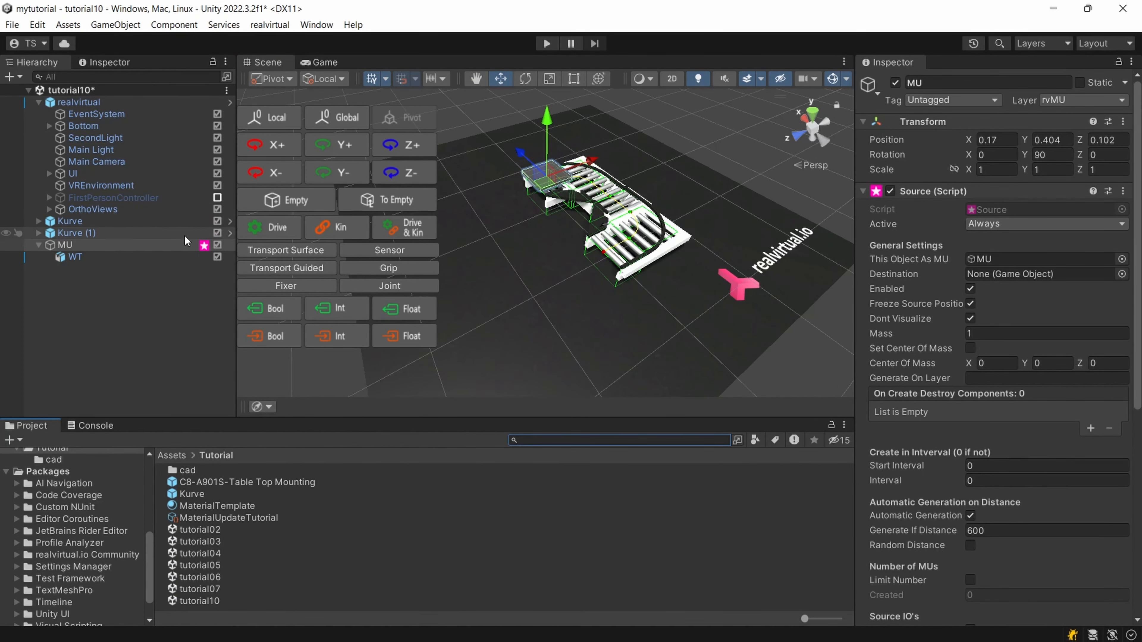
pyautogui.doubleClick(182, 471)
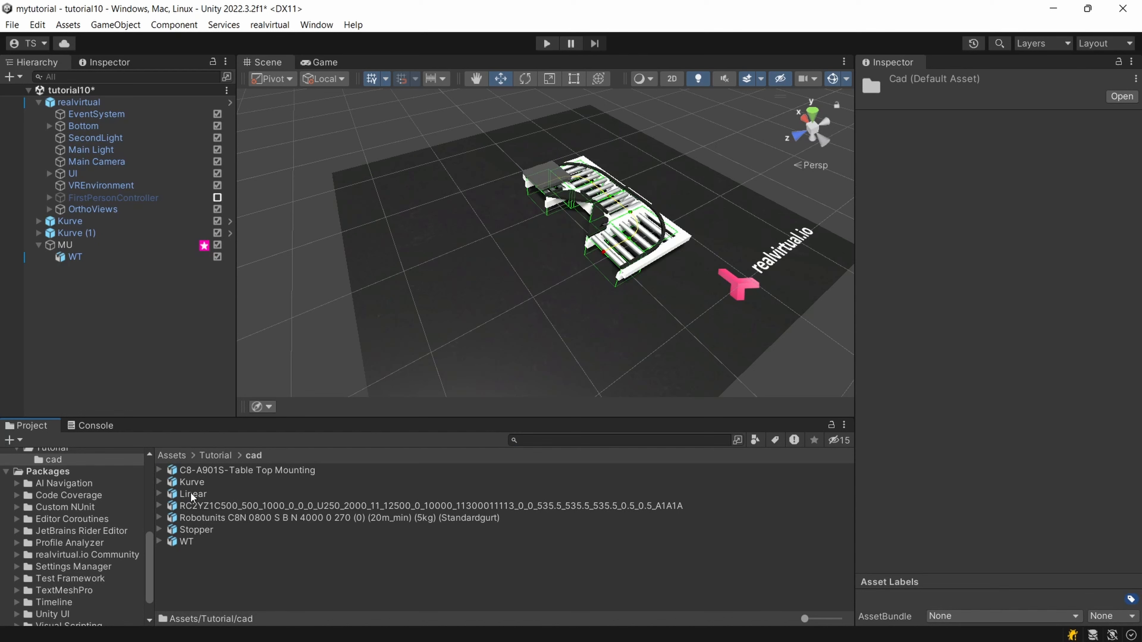
pyautogui.moveTo(187, 494); pyautogui.dragTo(470, 292)
pyautogui.scroll(-5, 462, 312)
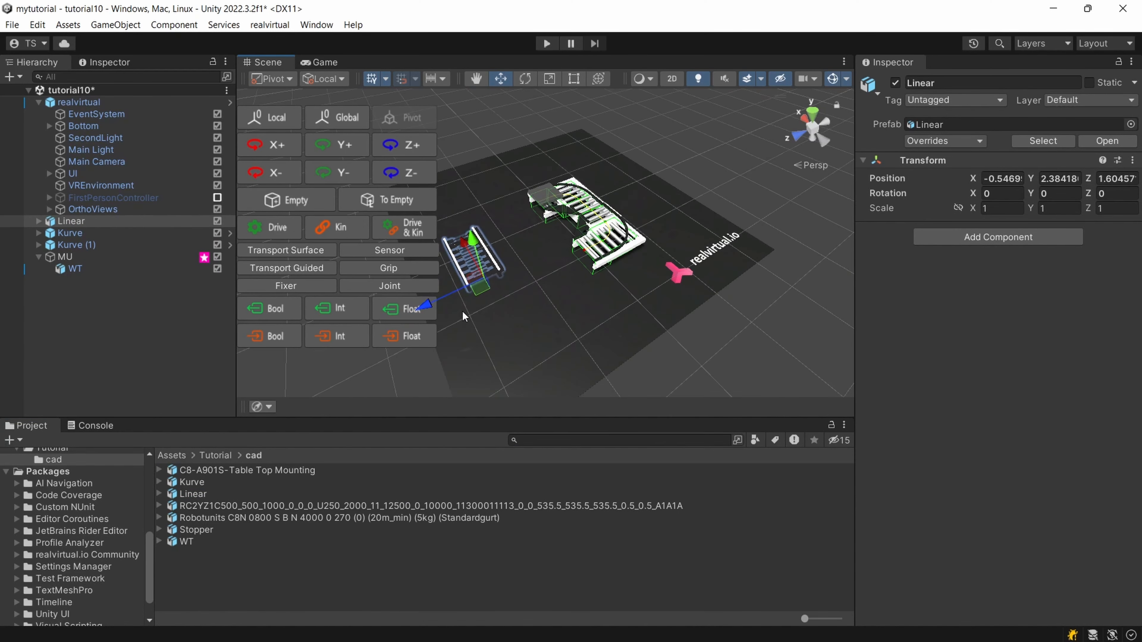
pyautogui.moveTo(462, 311); pyautogui.dragTo(341, 319, button='right')
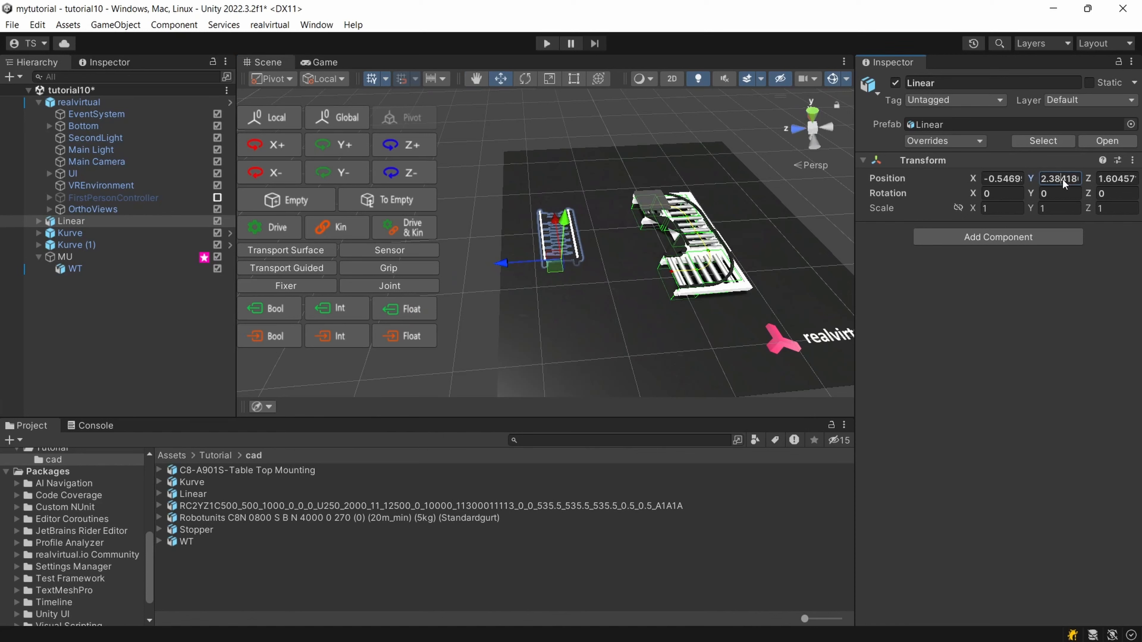
pyautogui.write('0.3')
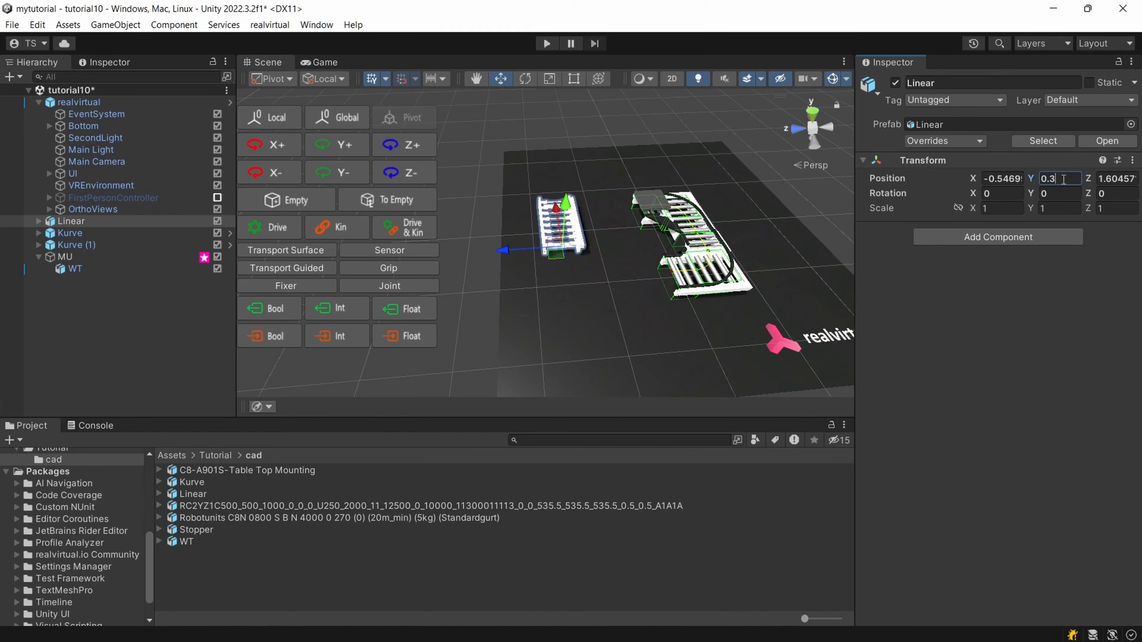
pyautogui.write('f')
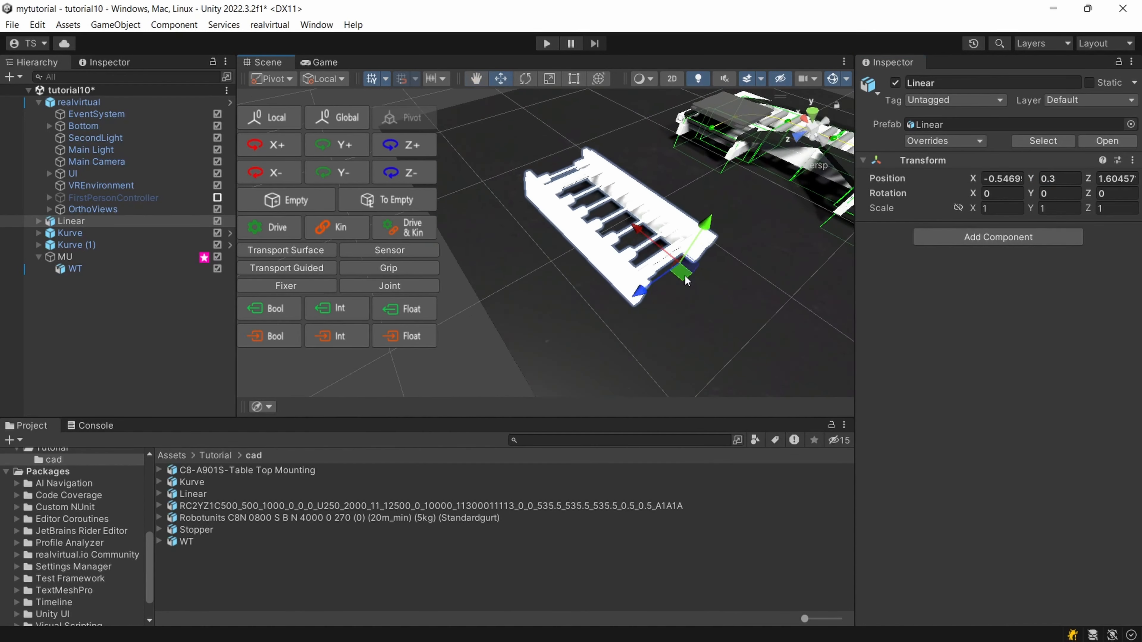
# - Apply the AluminiumBrushed material from the realvirtual material palette to the Linear conveyor
pyautogui.keyDown('alt'); pyautogui.moveTo(753, 287); pyautogui.dragTo(854, 235); pyautogui.keyUp('alt')
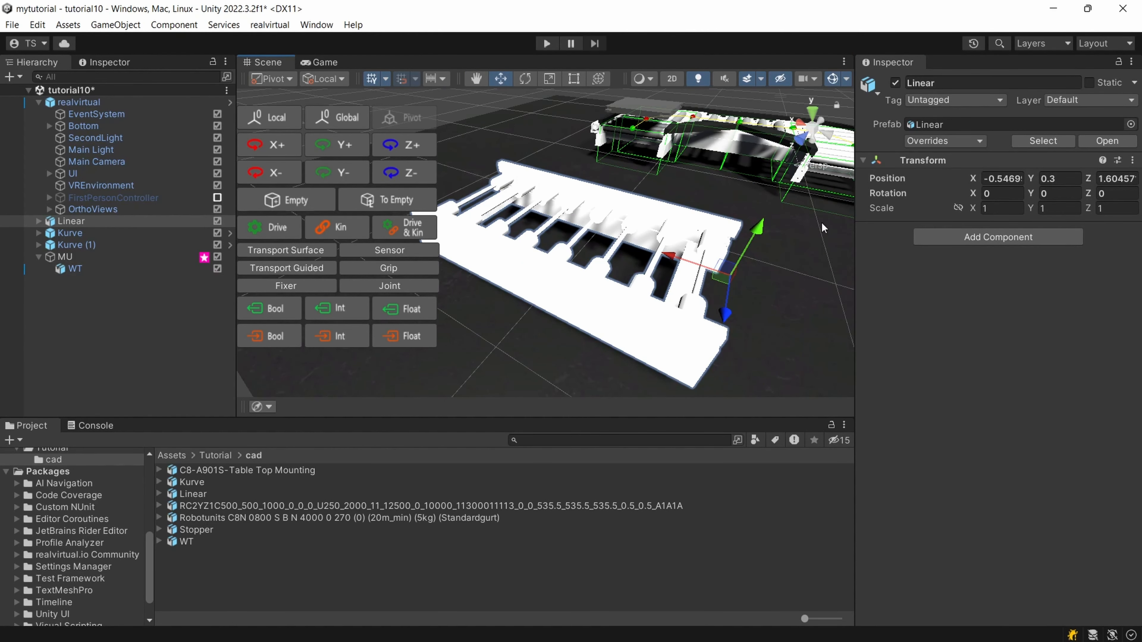
pyautogui.click(272, 26)
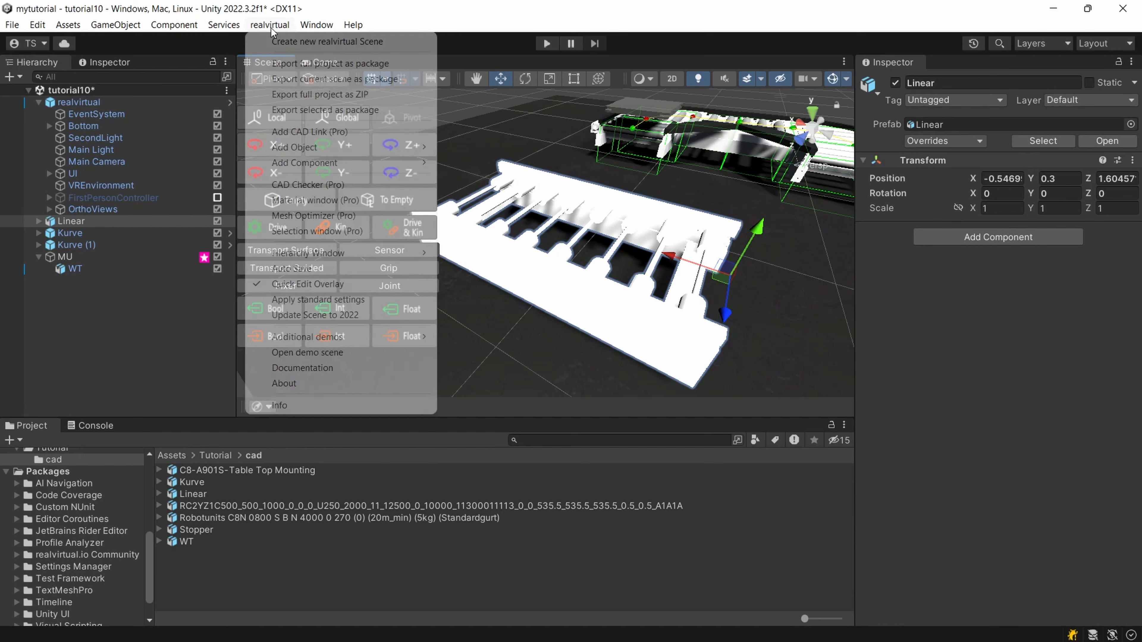
pyautogui.moveTo(337, 147)
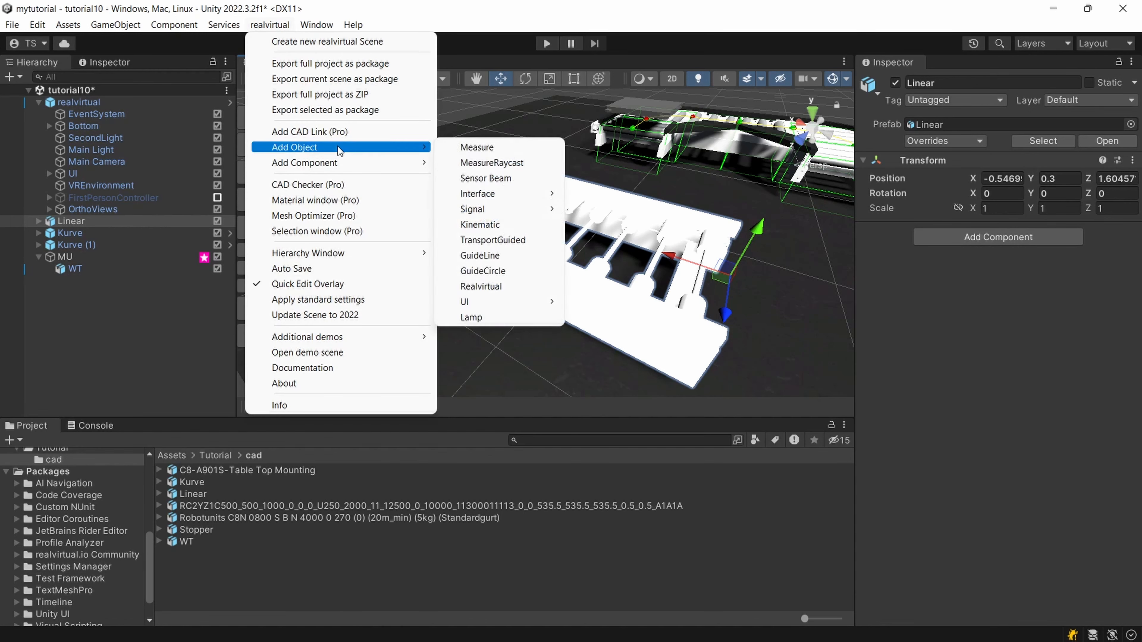
pyautogui.click(324, 202)
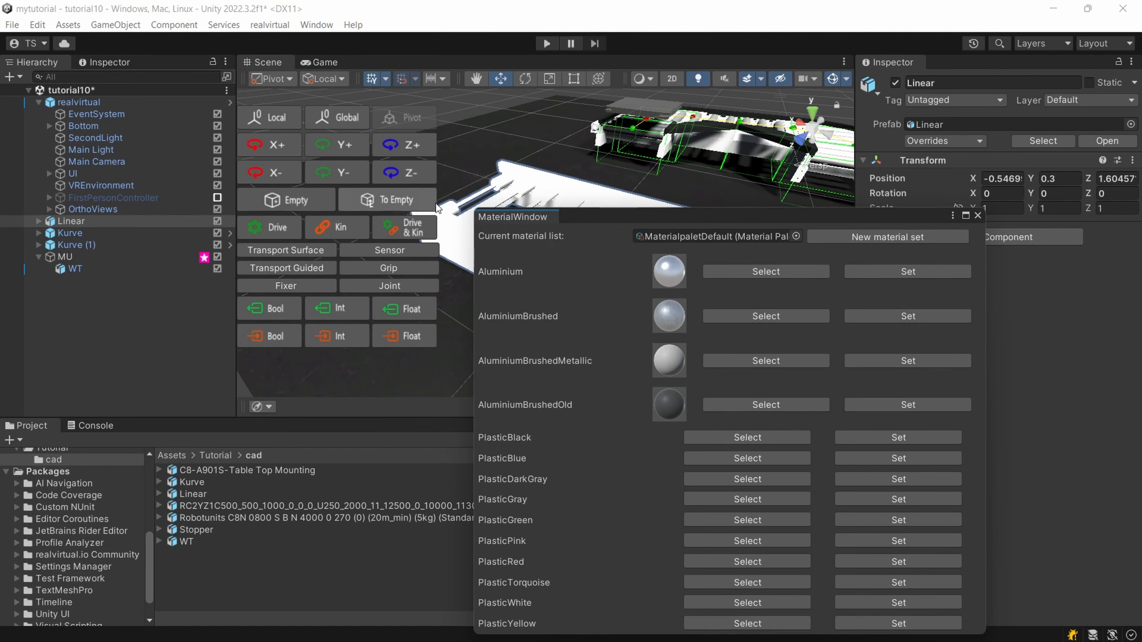
pyautogui.moveTo(684, 218); pyautogui.dragTo(962, 259)
pyautogui.scroll(-3, 586, 230)
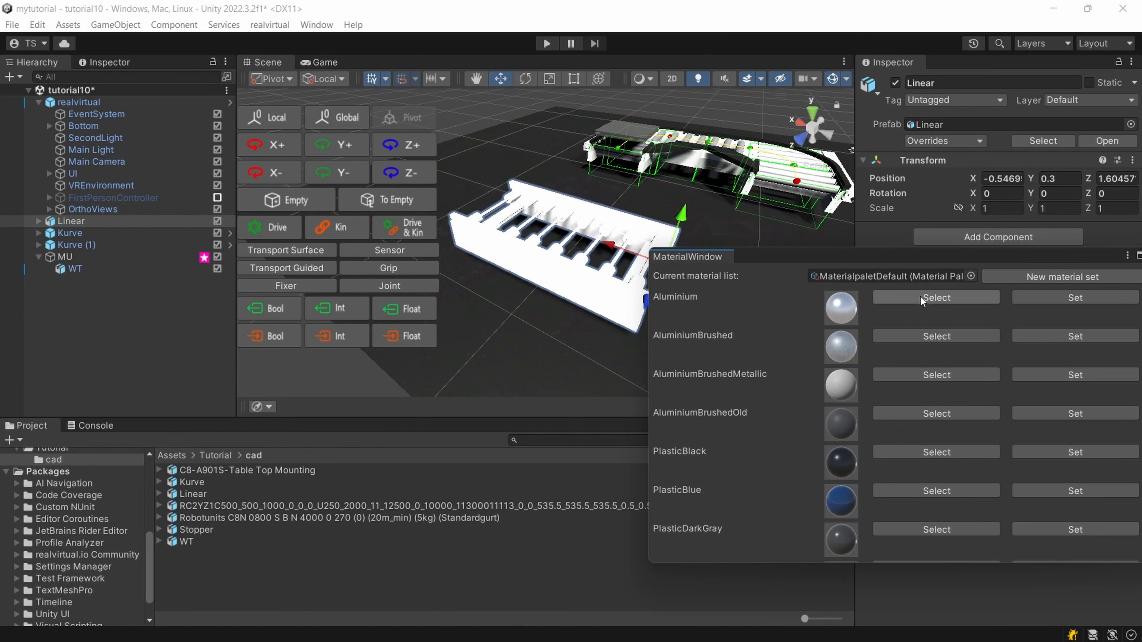
pyautogui.click(1049, 296)
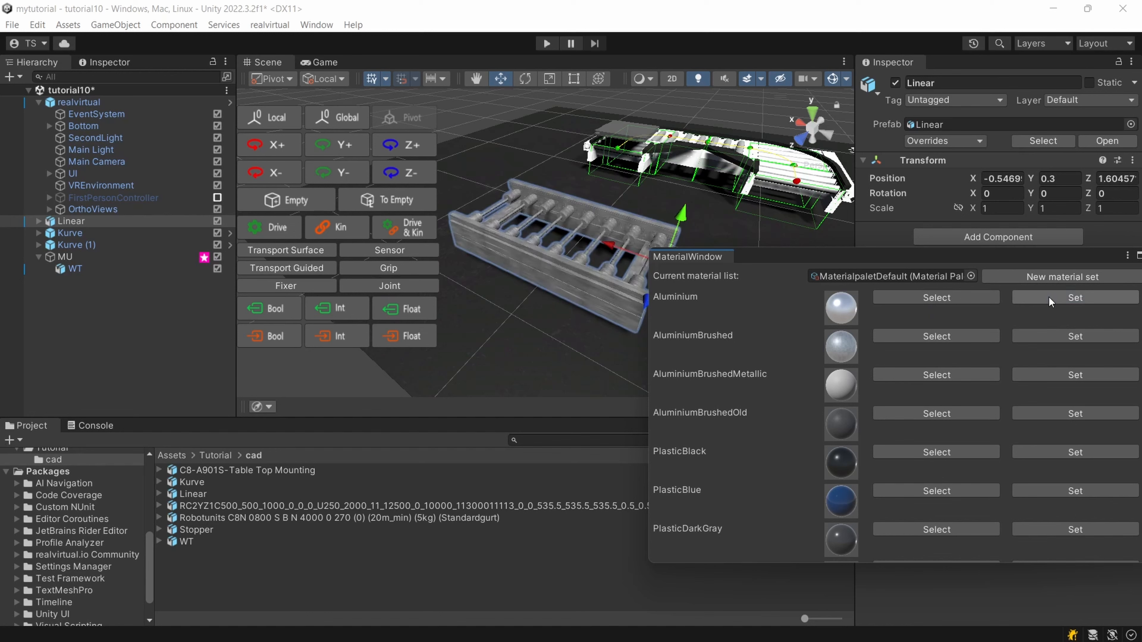
pyautogui.click(1072, 338)
pyautogui.moveTo(572, 319)
pyautogui.mouseDown(button='middle')
pyautogui.moveTo(488, 320)
pyautogui.moveTo(564, 319)
pyautogui.mouseUp(button='middle')
pyautogui.moveTo(564, 319); pyautogui.dragTo(492, 303, button='right')
pyautogui.moveTo(492, 304); pyautogui.dragTo(545, 295, button='middle')
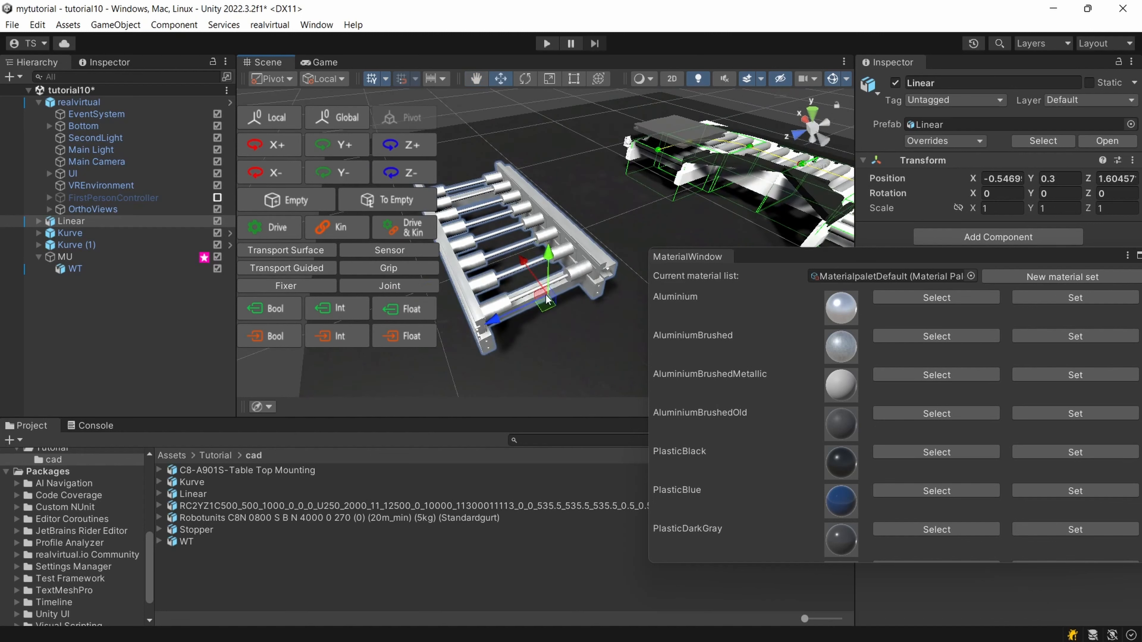
# - Select all eight rollers of the Linear conveyor and apply the PlasticBlack material to them
pyautogui.click(577, 277)
pyautogui.keyDown('ctrl'); pyautogui.click(562, 254); pyautogui.keyUp('ctrl')
pyautogui.keyDown('ctrl'); pyautogui.click(547, 239); pyautogui.keyUp('ctrl')
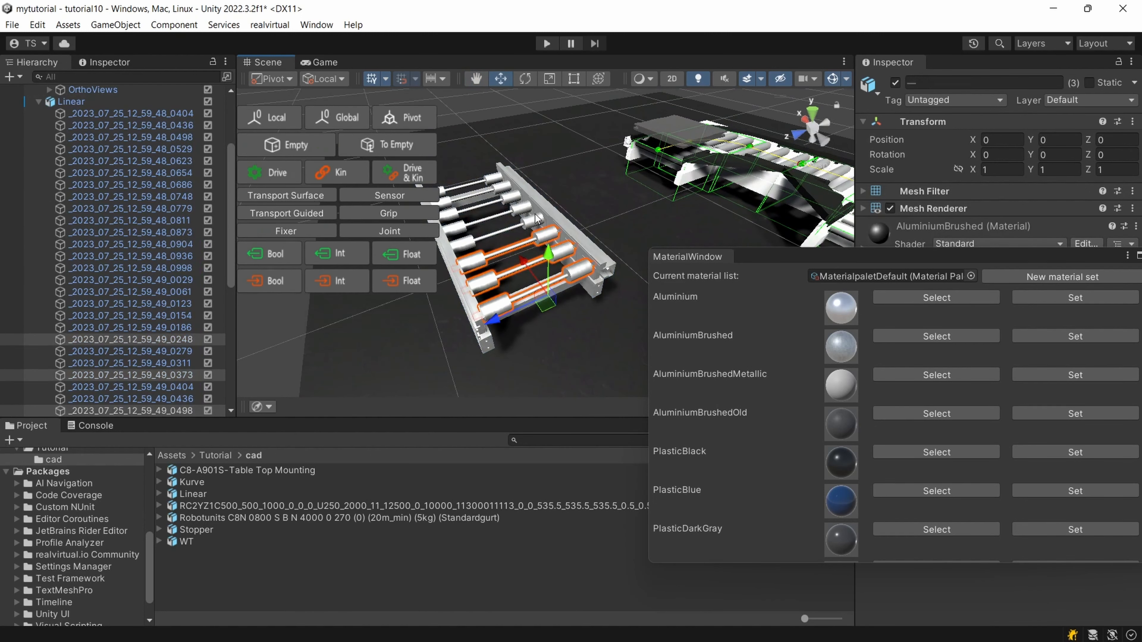
pyautogui.keyDown('ctrl'); pyautogui.click(535, 223); pyautogui.keyUp('ctrl')
pyautogui.keyDown('ctrl'); pyautogui.click(527, 212); pyautogui.keyUp('ctrl')
pyautogui.keyDown('ctrl'); pyautogui.click(514, 198); pyautogui.keyUp('ctrl')
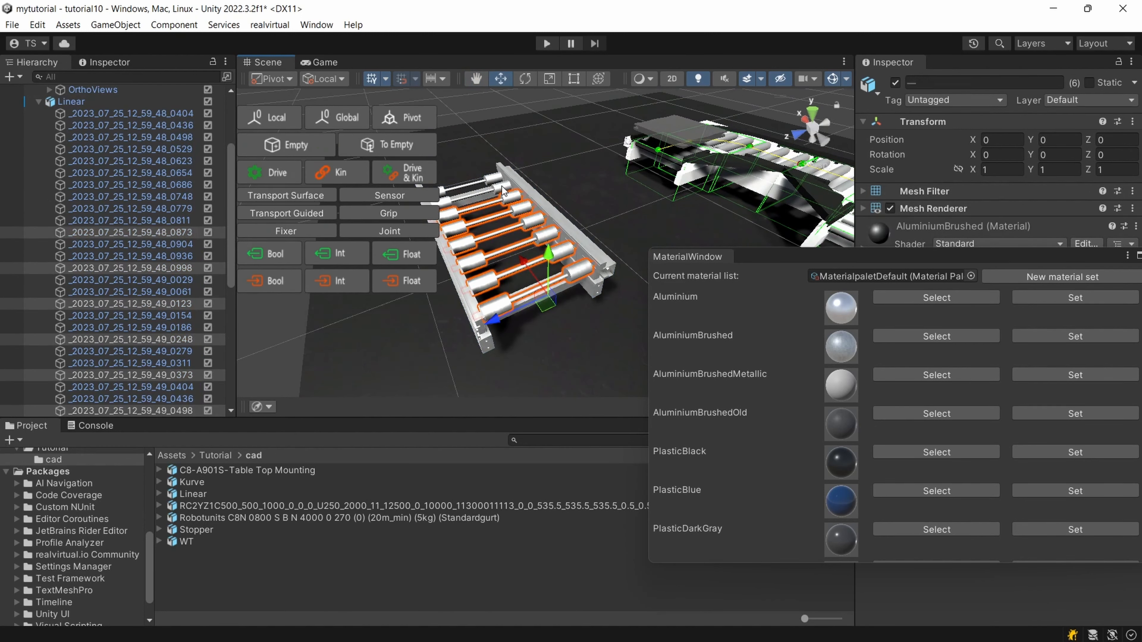
pyautogui.keyDown('ctrl'); pyautogui.click(501, 186); pyautogui.keyUp('ctrl')
pyautogui.keyDown('ctrl'); pyautogui.click(498, 181); pyautogui.keyUp('ctrl')
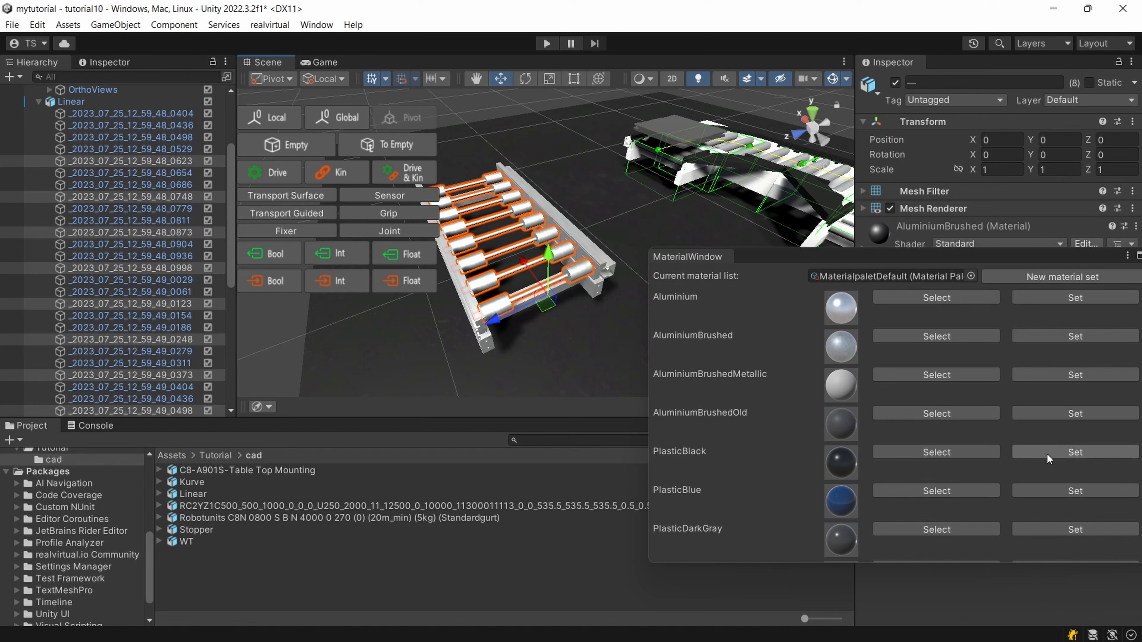
pyautogui.click(1074, 452)
# - Check the conveyor from several sides, collapse the Linear model's part list and close the material palette
pyautogui.click(626, 250)
pyautogui.scroll(-4, 644, 271)
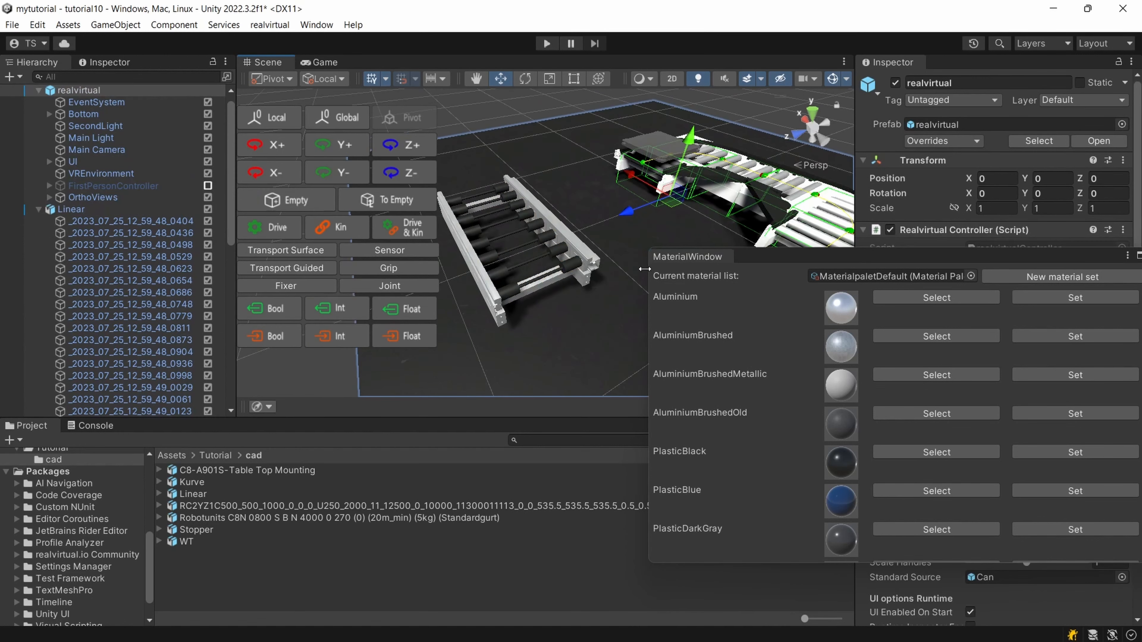
pyautogui.scroll(-2, 589, 323)
pyautogui.scroll(-2, 589, 323)
pyautogui.moveTo(579, 320); pyautogui.dragTo(434, 351, button='right')
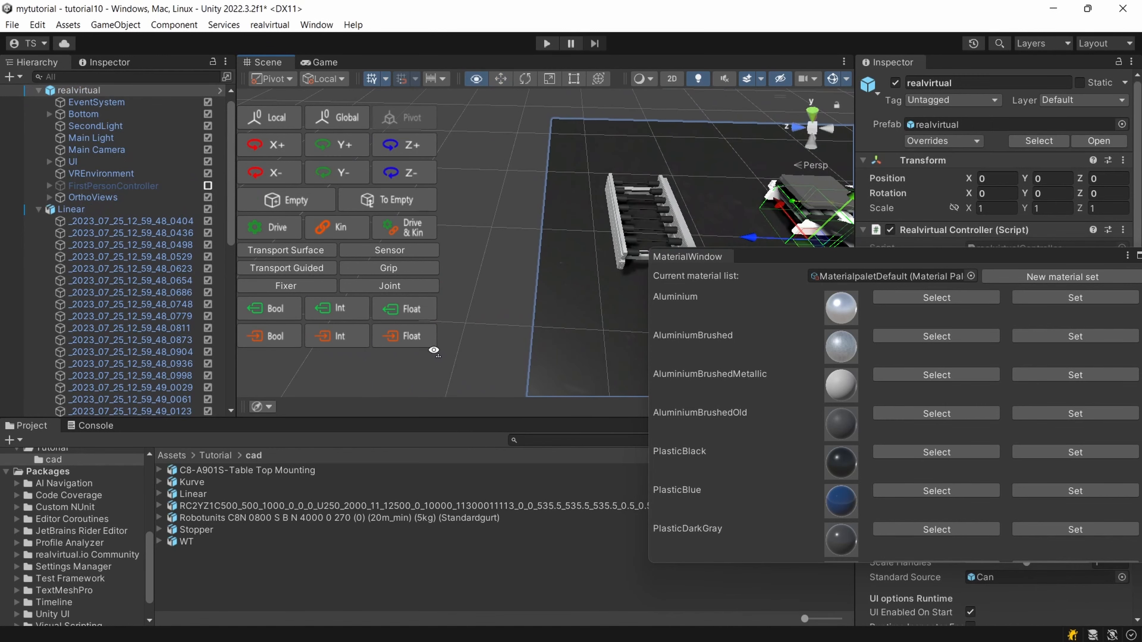
pyautogui.scroll(4, 501, 315)
pyautogui.moveTo(519, 303); pyautogui.dragTo(742, 252, button='right')
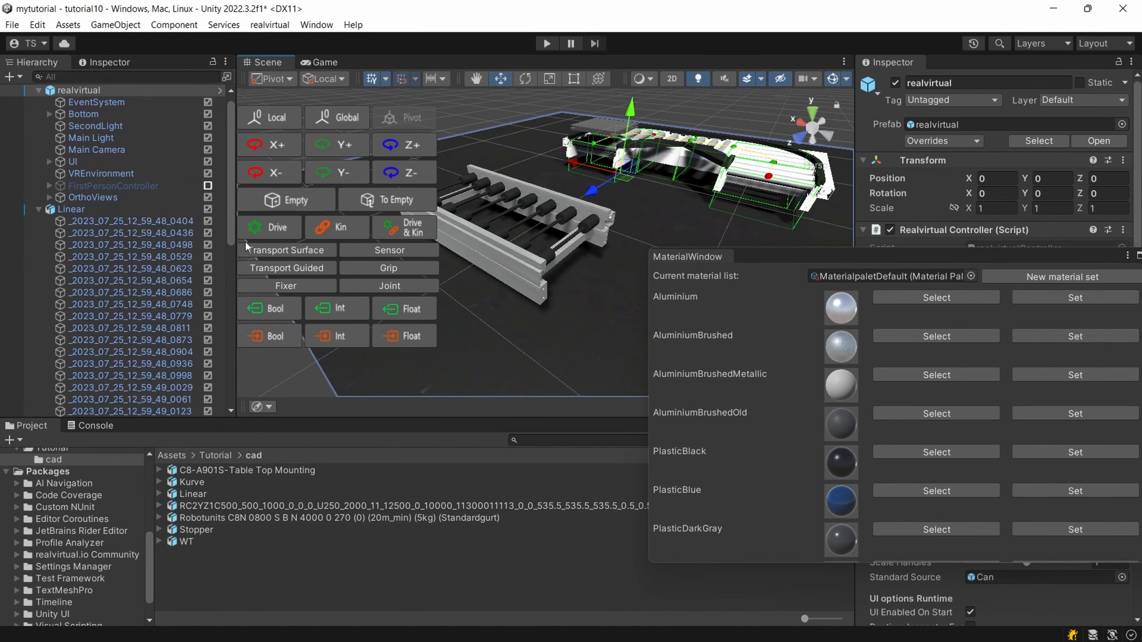
pyautogui.click(84, 208)
pyautogui.click(39, 209)
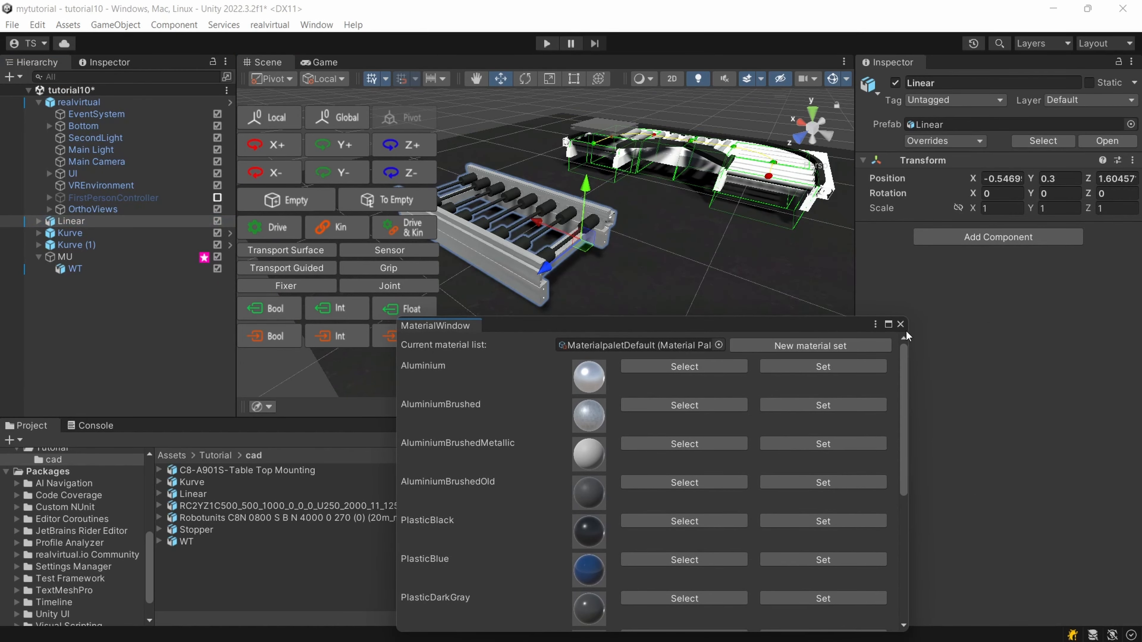
pyautogui.click(900, 325)
# - Create an empty child object inside the Linear model and name it Linear
pyautogui.press('F1')
pyautogui.scroll(3, 687, 306)
pyautogui.keyDown('alt'); pyautogui.moveTo(697, 314); pyautogui.dragTo(827, 345); pyautogui.keyUp('alt')
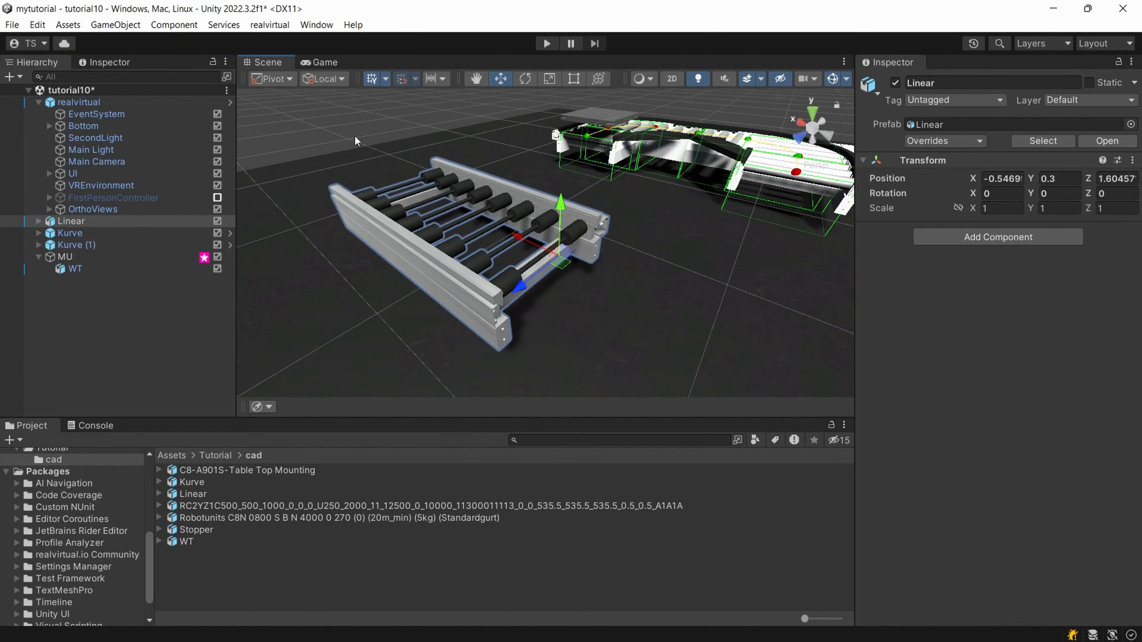
pyautogui.rightClick(135, 222)
pyautogui.moveTo(223, 412)
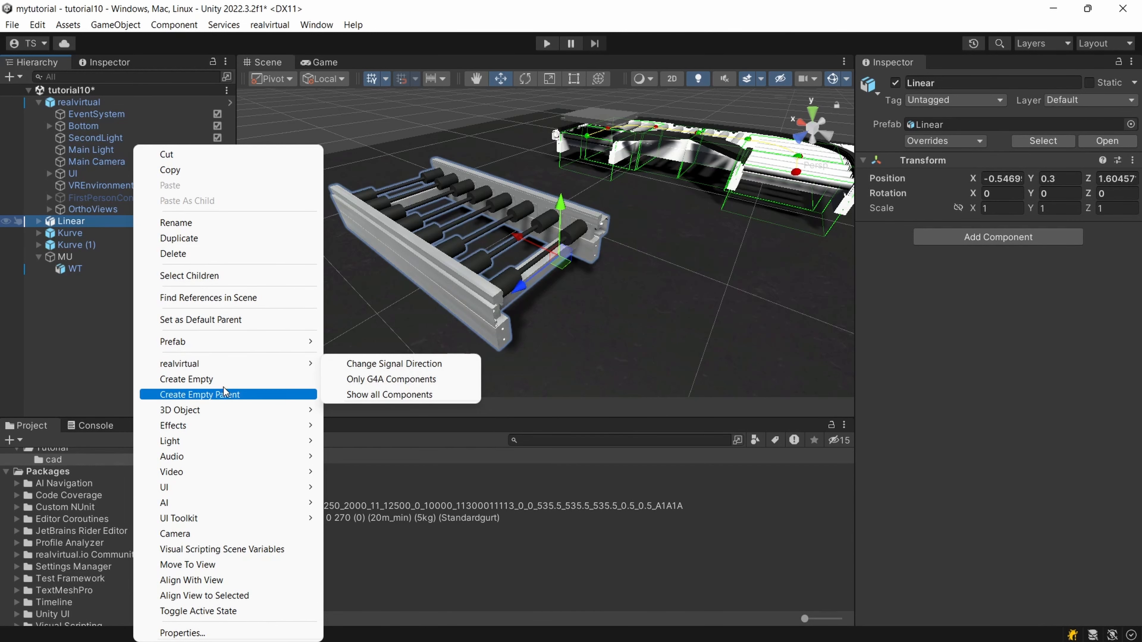
pyautogui.click(223, 379)
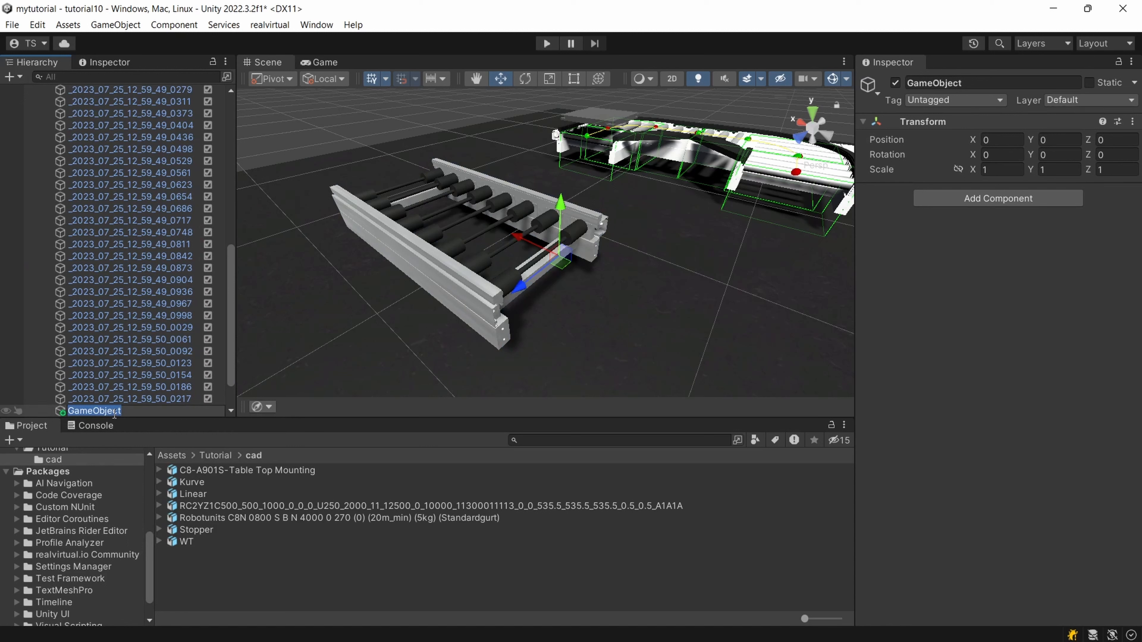
pyautogui.write('Linear')
pyautogui.press('Return')
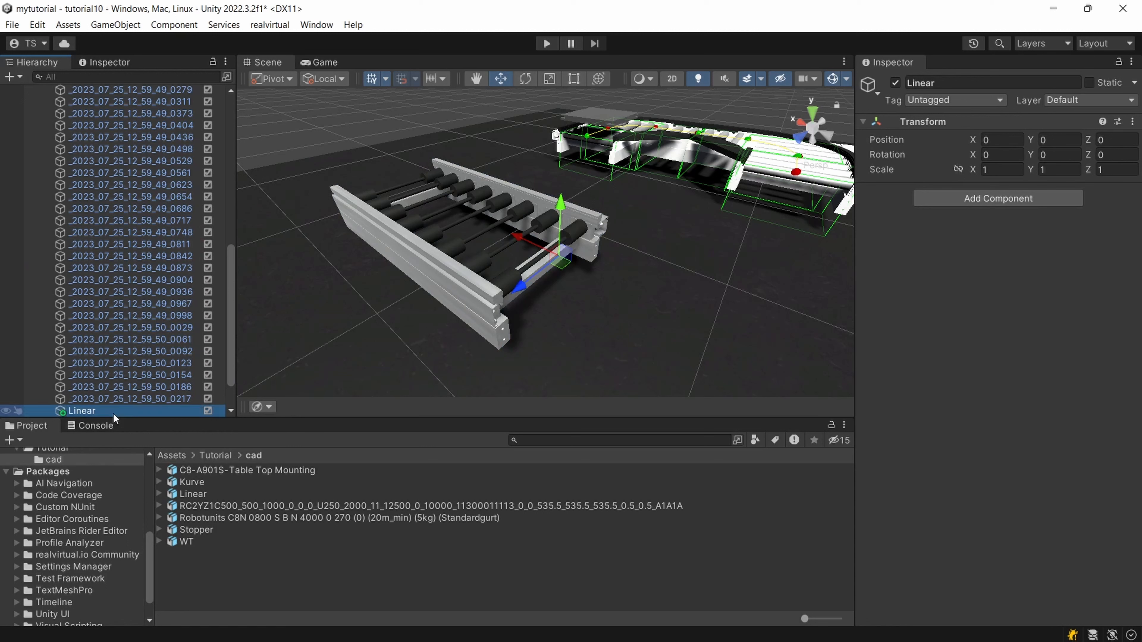
# - Add a Transport Guided component to the realvirtual object
pyautogui.click(465, 368)
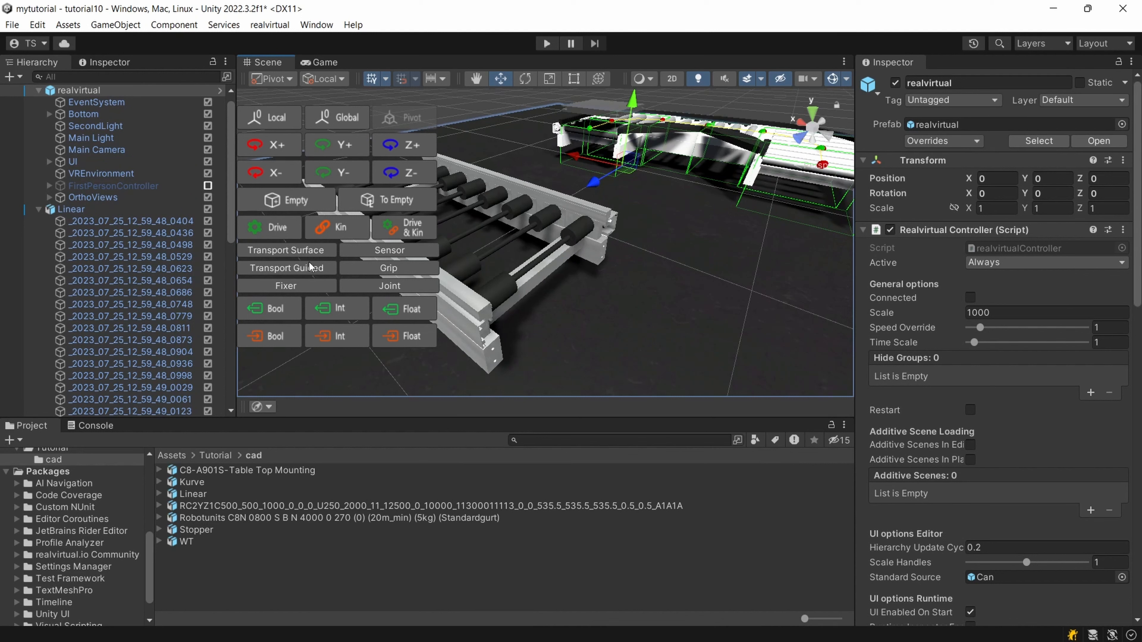
pyautogui.click(281, 272)
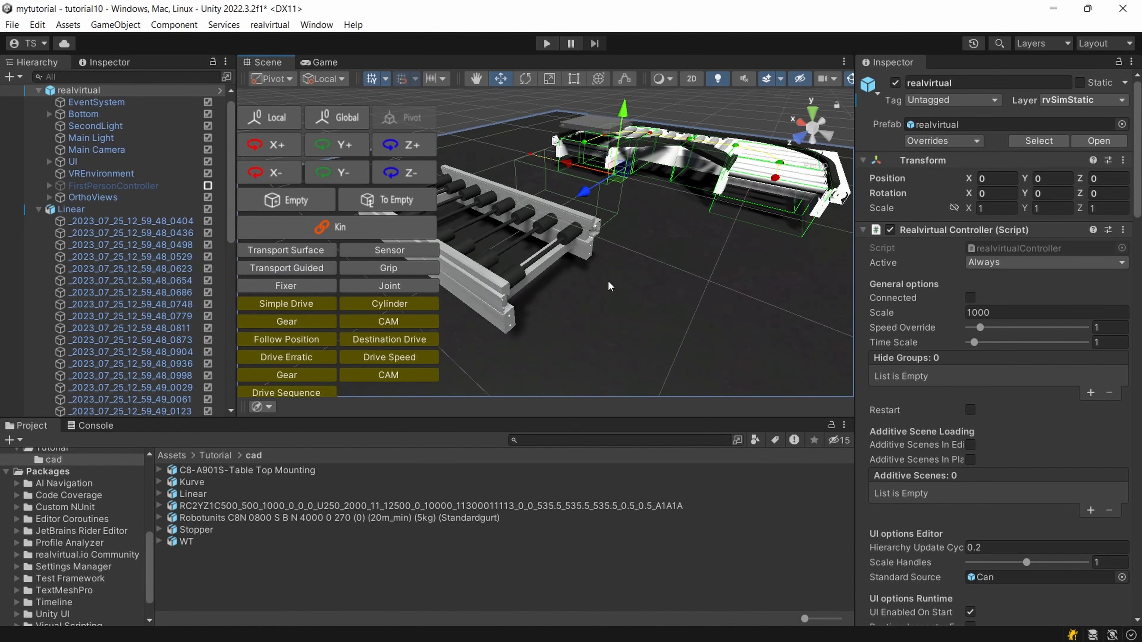
pyautogui.scroll(-1, 601, 343)
pyautogui.scroll(-1, 120, 340)
pyautogui.scroll(3, 72, 269)
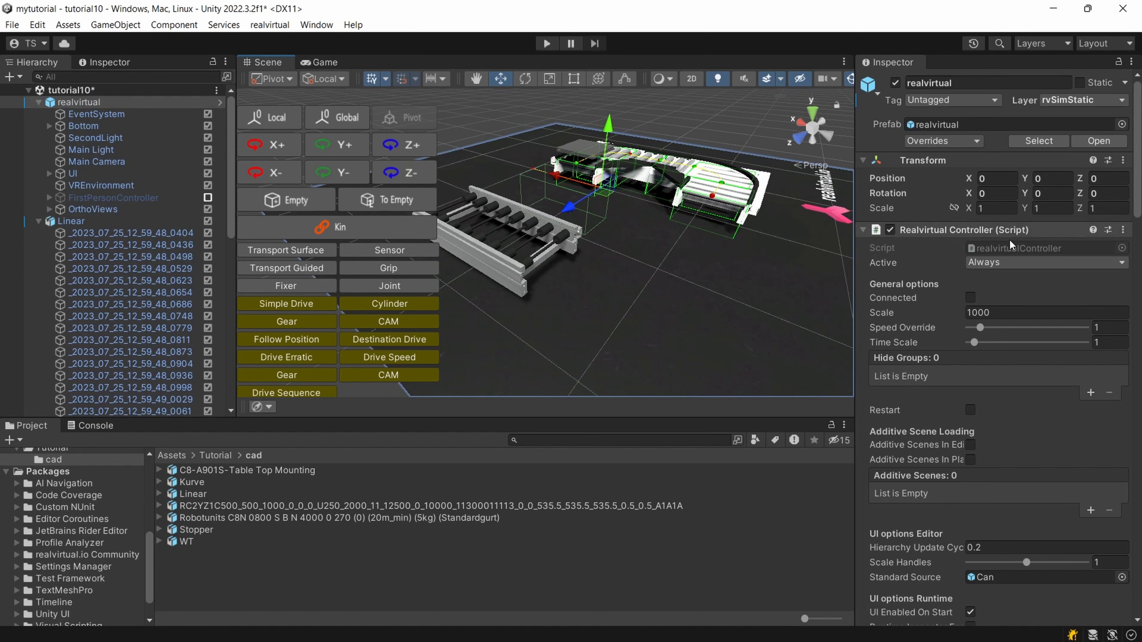
# - Remove the Box Collider, Transport Guided and Guide Line components from the realvirtual object
pyautogui.scroll(-5, 997, 333)
pyautogui.scroll(-20, 997, 335)
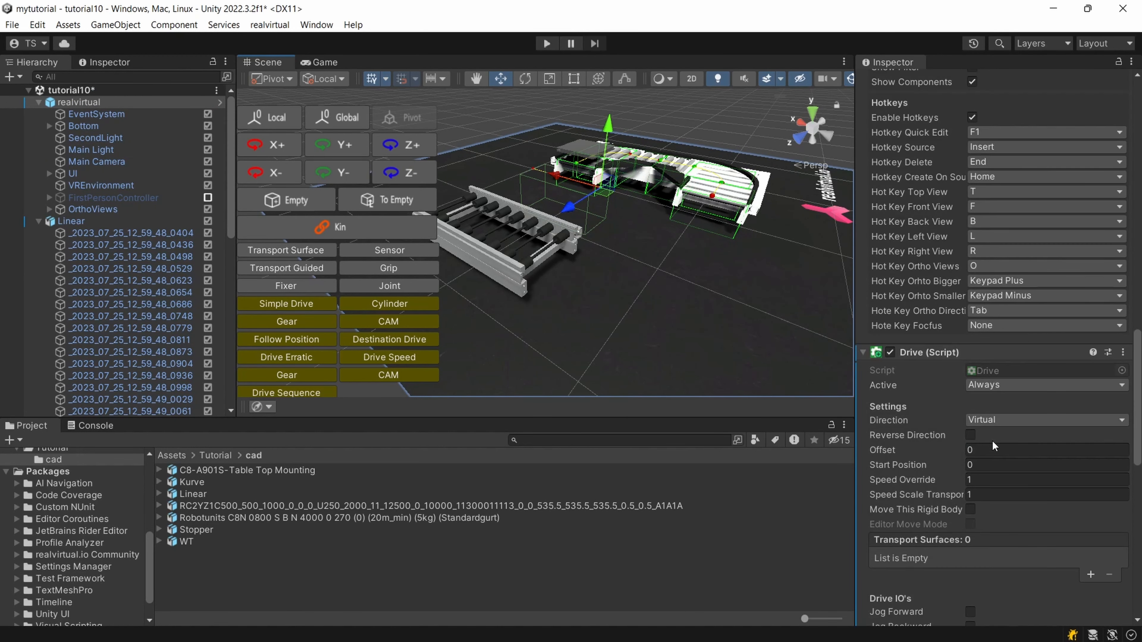
pyautogui.scroll(8, 1032, 337)
pyautogui.scroll(-15, 1079, 304)
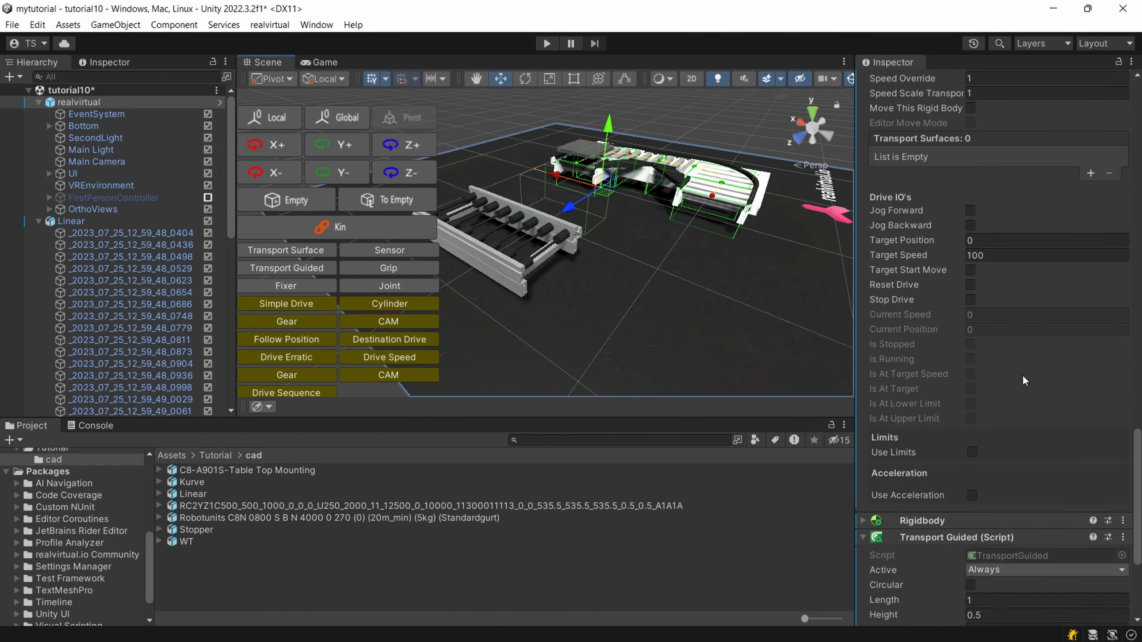
pyautogui.click(1126, 584)
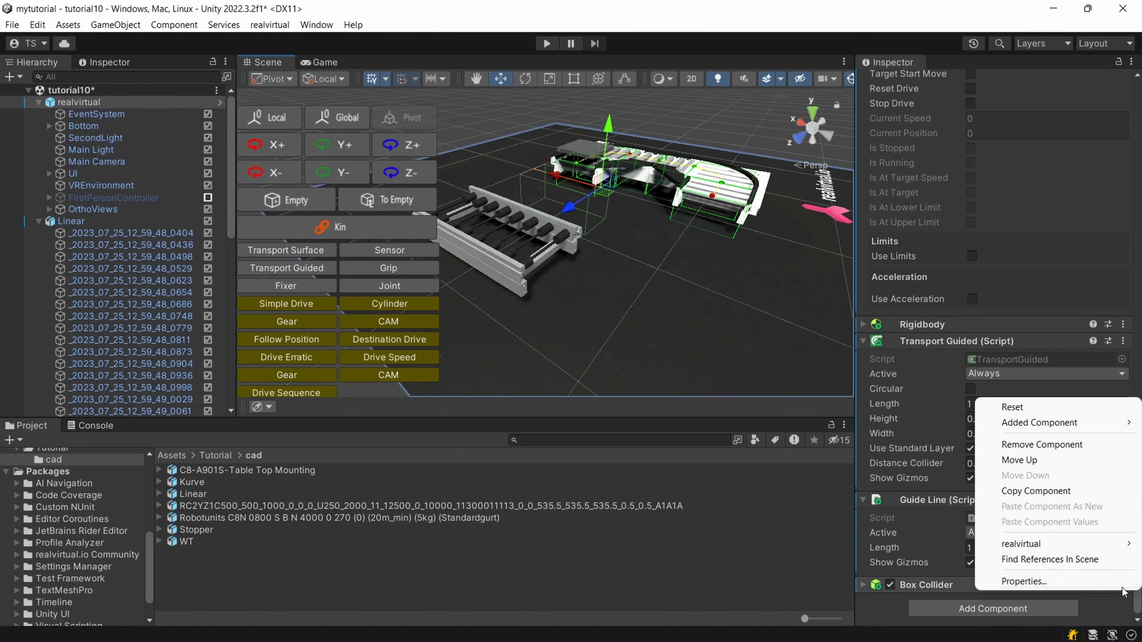
pyautogui.click(1075, 444)
pyautogui.click(1121, 358)
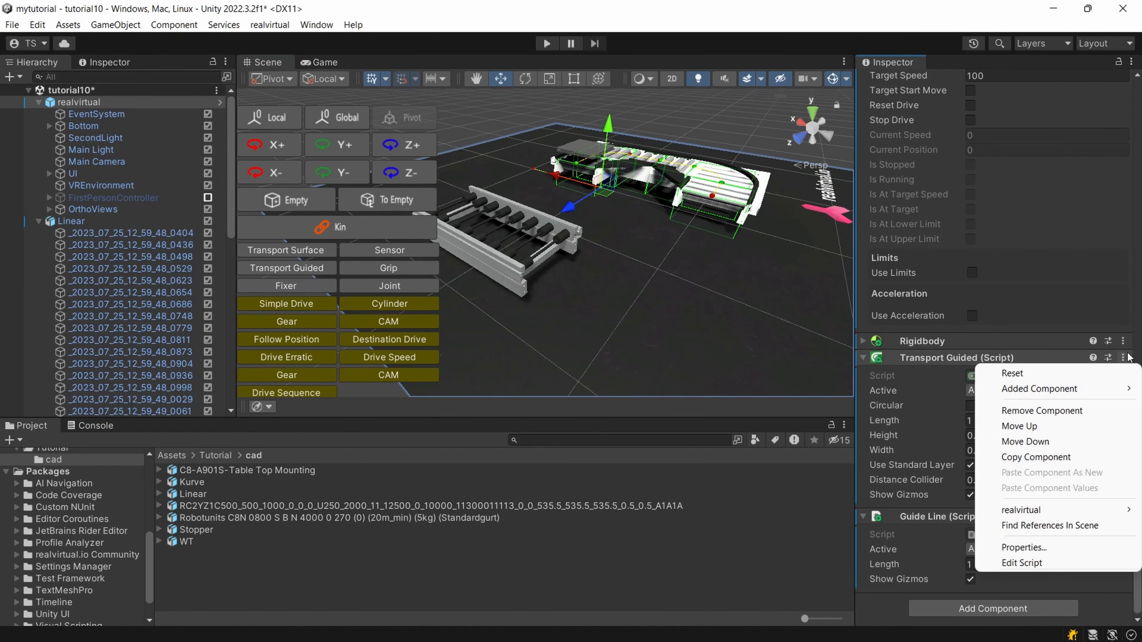
pyautogui.click(1105, 412)
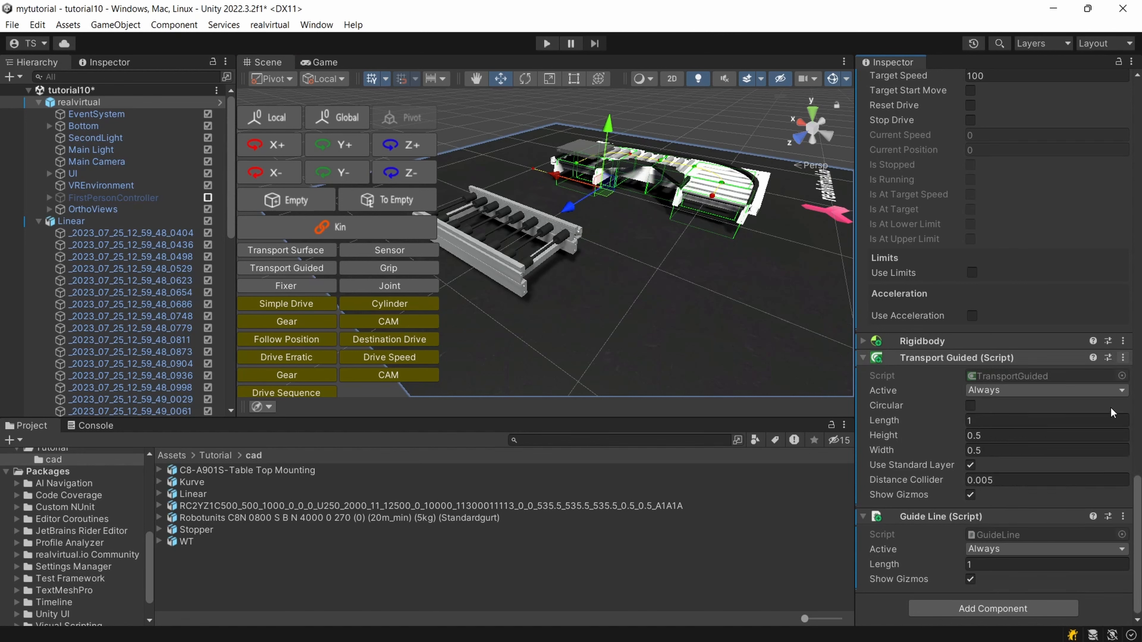
pyautogui.click(1123, 517)
pyautogui.click(1076, 362)
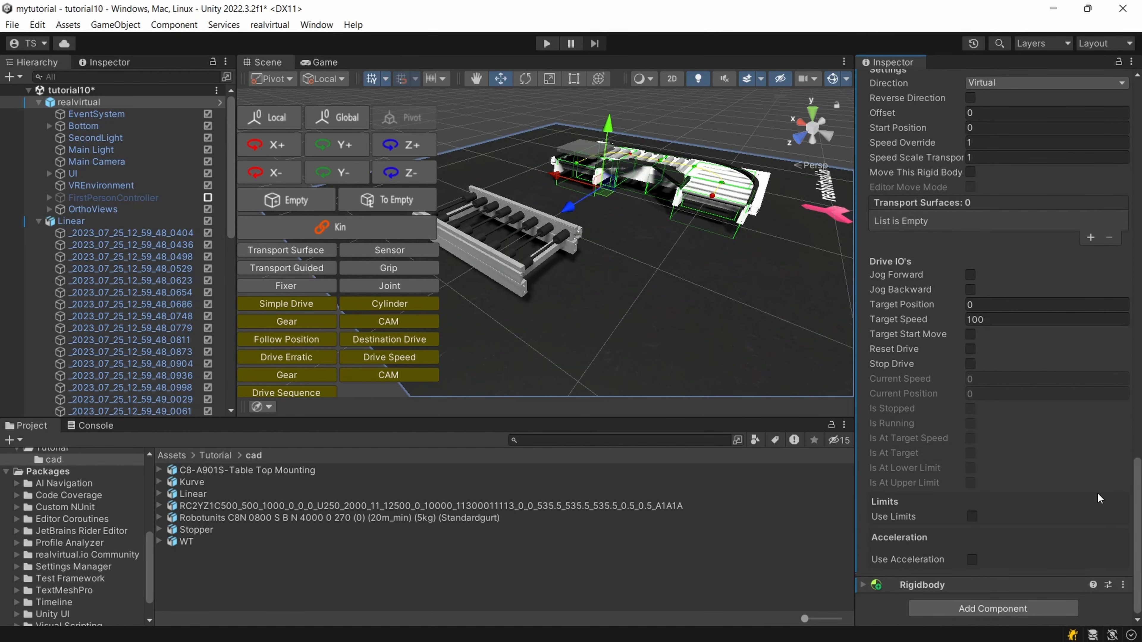
# - Remove the Rigidbody and Drive components from the realvirtual object
pyautogui.click(1126, 585)
pyautogui.click(1075, 455)
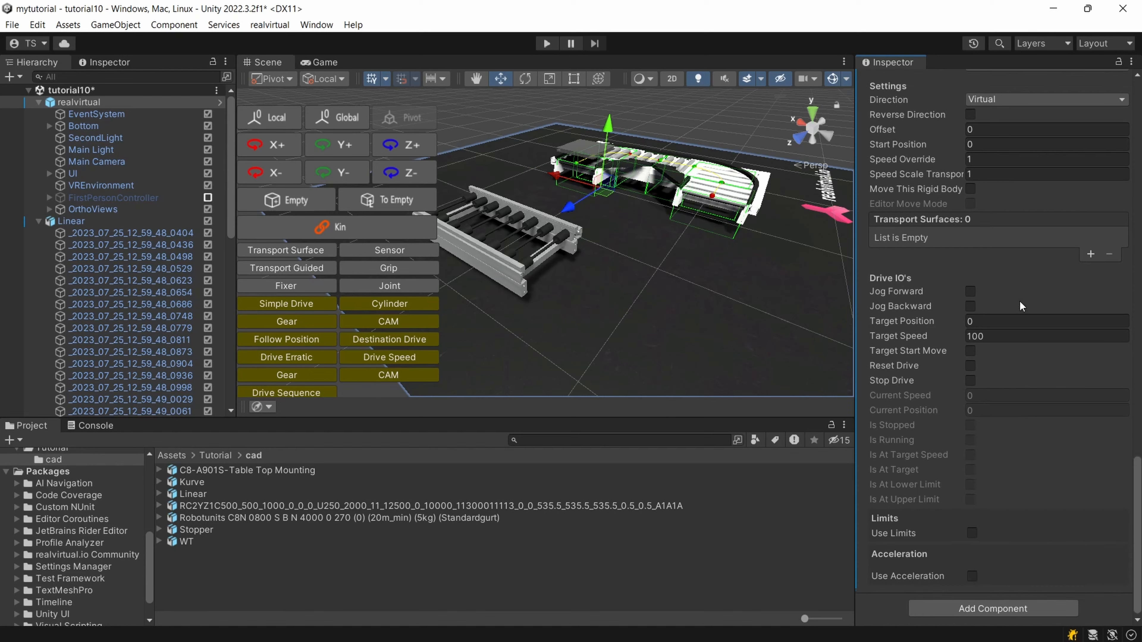
pyautogui.scroll(5, 1034, 315)
pyautogui.click(1122, 273)
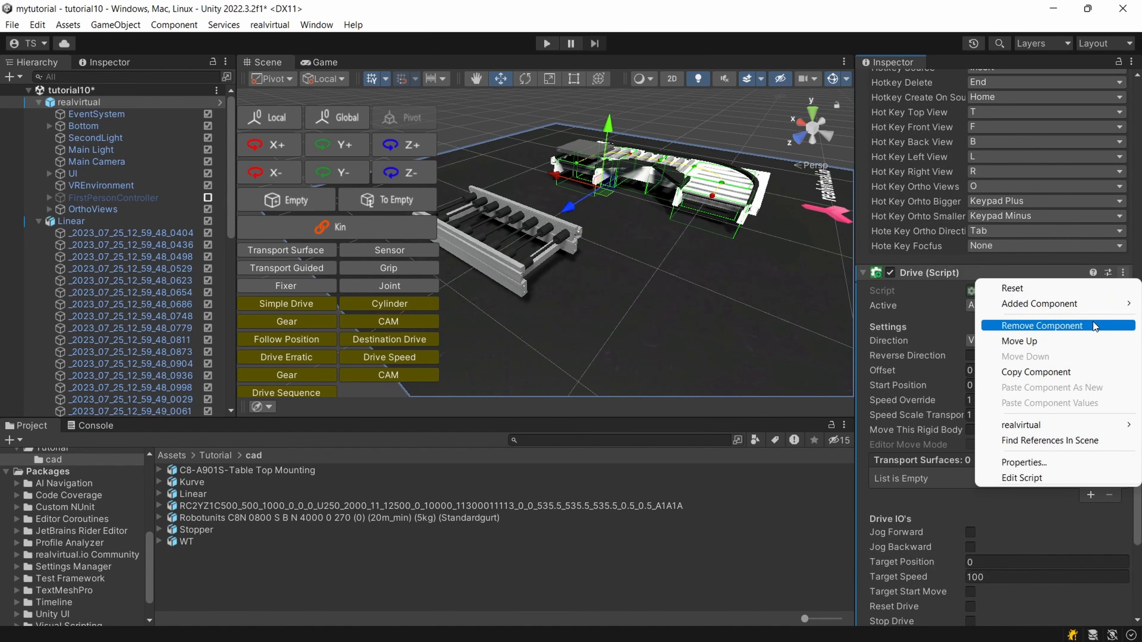
pyautogui.click(1041, 326)
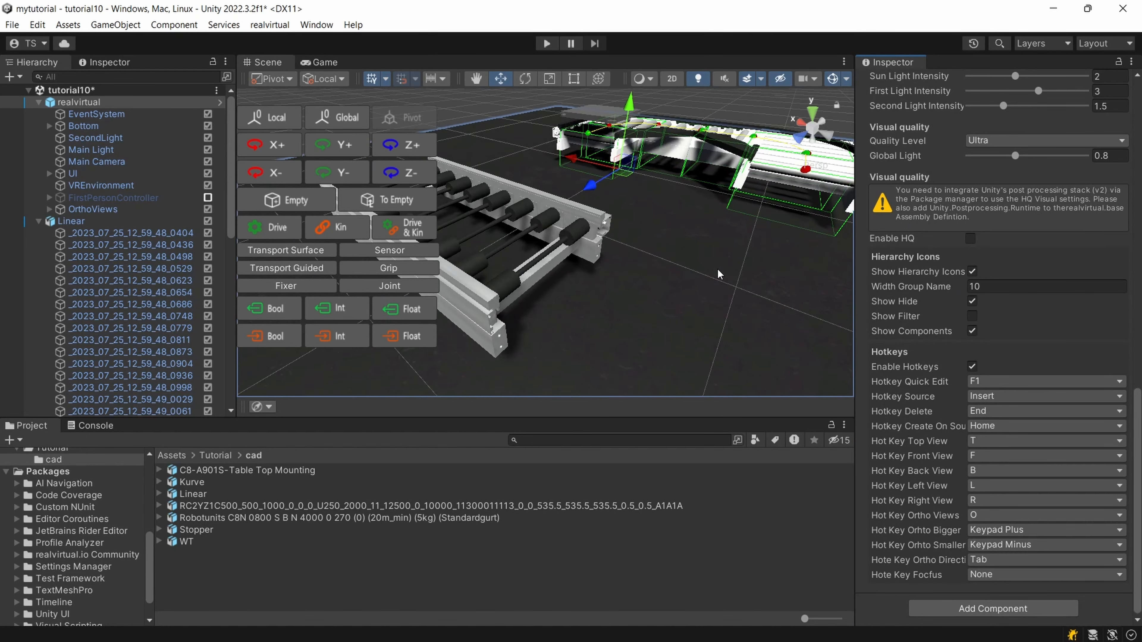
# - Add a Transport Guided component to the empty Linear object nested inside the Linear model
pyautogui.scroll(-8, 112, 250)
pyautogui.scroll(7, 112, 246)
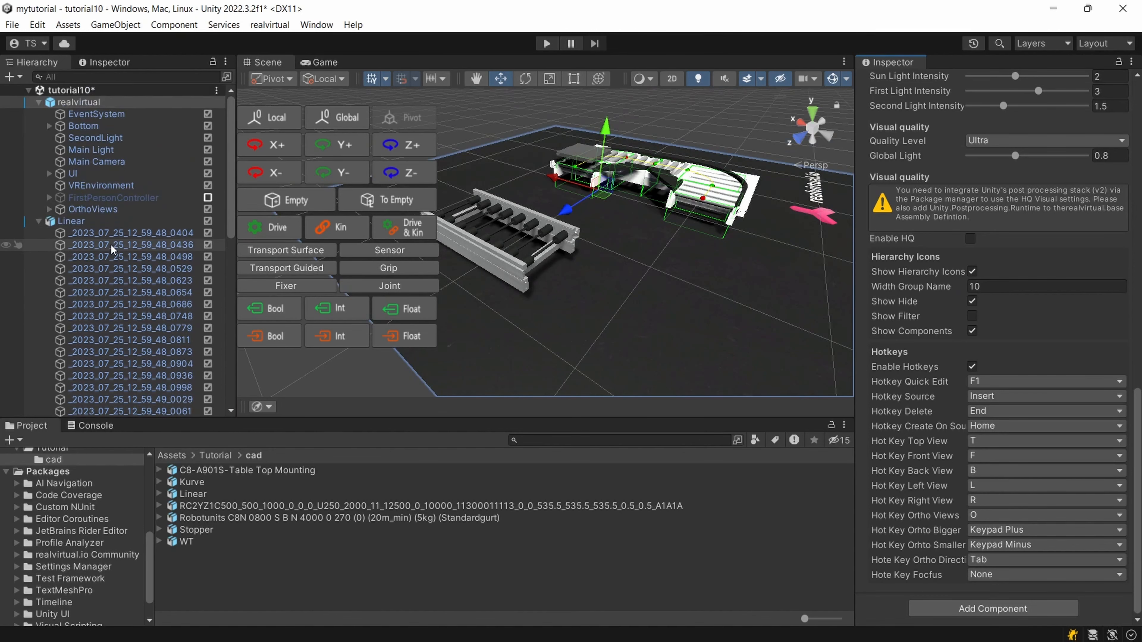
pyautogui.click(72, 222)
pyautogui.scroll(-9, 108, 266)
pyautogui.click(81, 363)
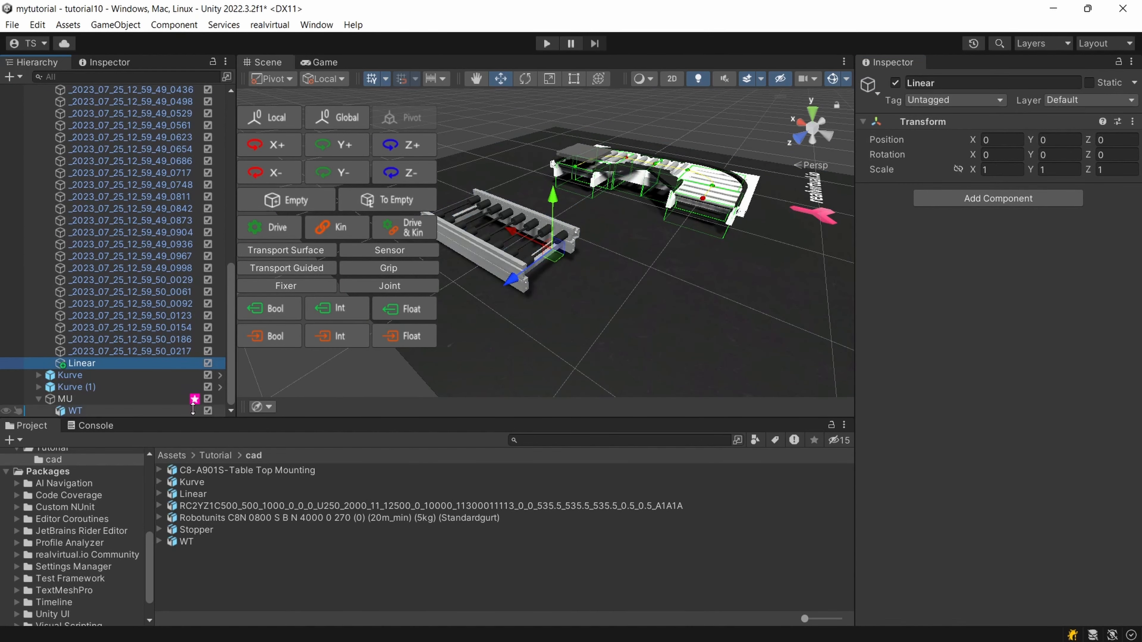
pyautogui.click(280, 271)
# - Enable Reverse Direction on the nested Linear object's drive and set its Target Speed to 250
pyautogui.scroll(-3, 609, 241)
pyautogui.moveTo(609, 241); pyautogui.dragTo(448, 306, button='right')
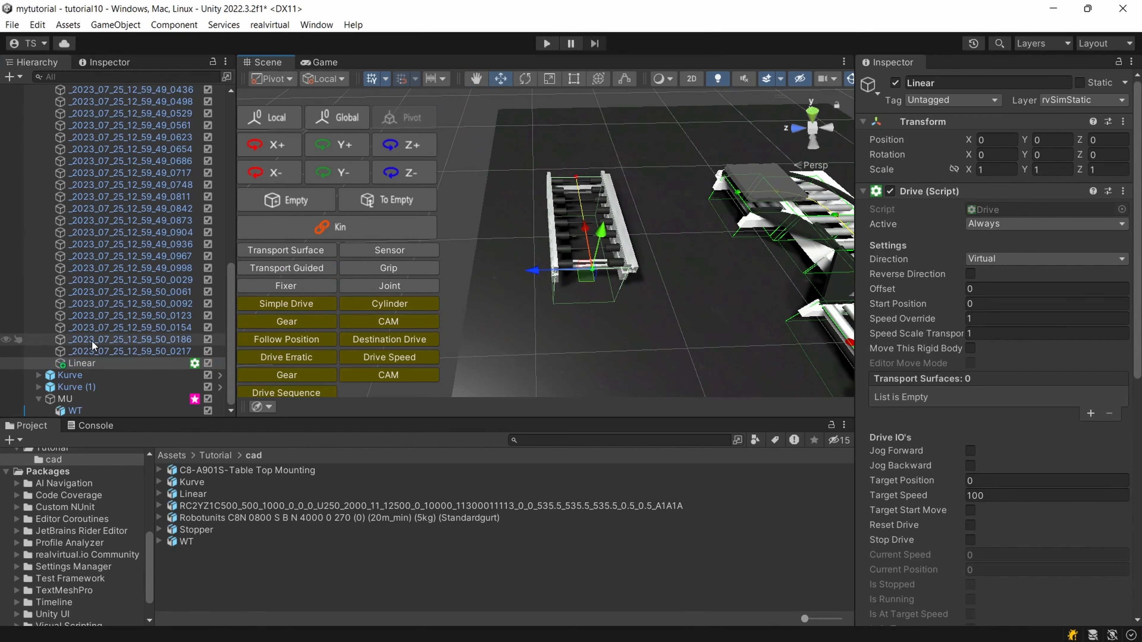
pyautogui.scroll(8, 142, 334)
pyautogui.scroll(-5, 562, 310)
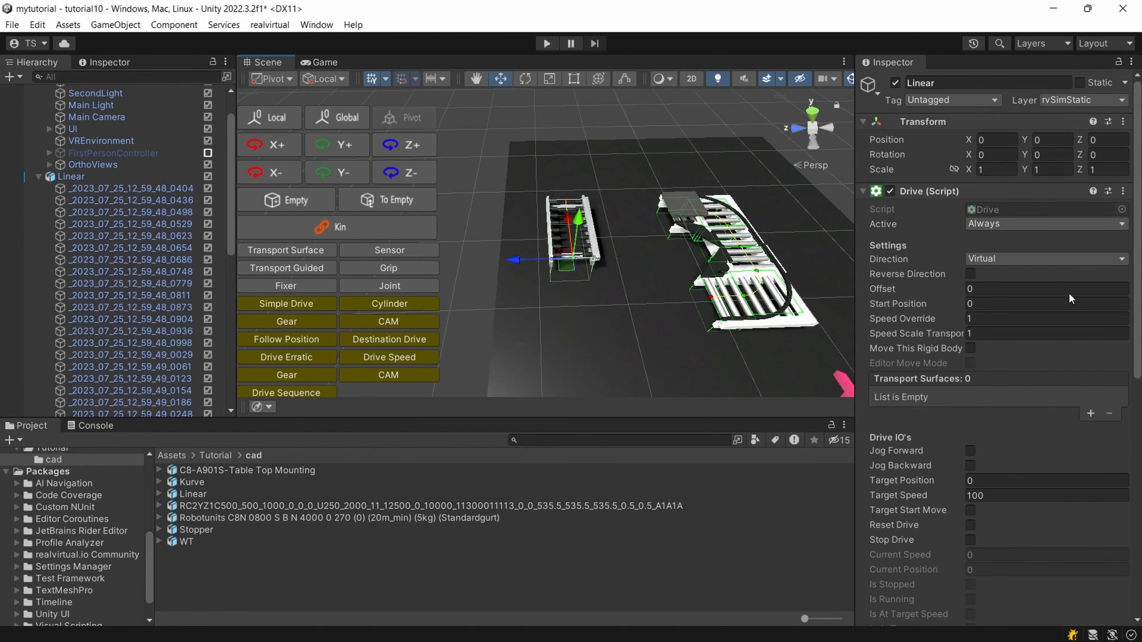
pyautogui.click(973, 276)
pyautogui.click(983, 494)
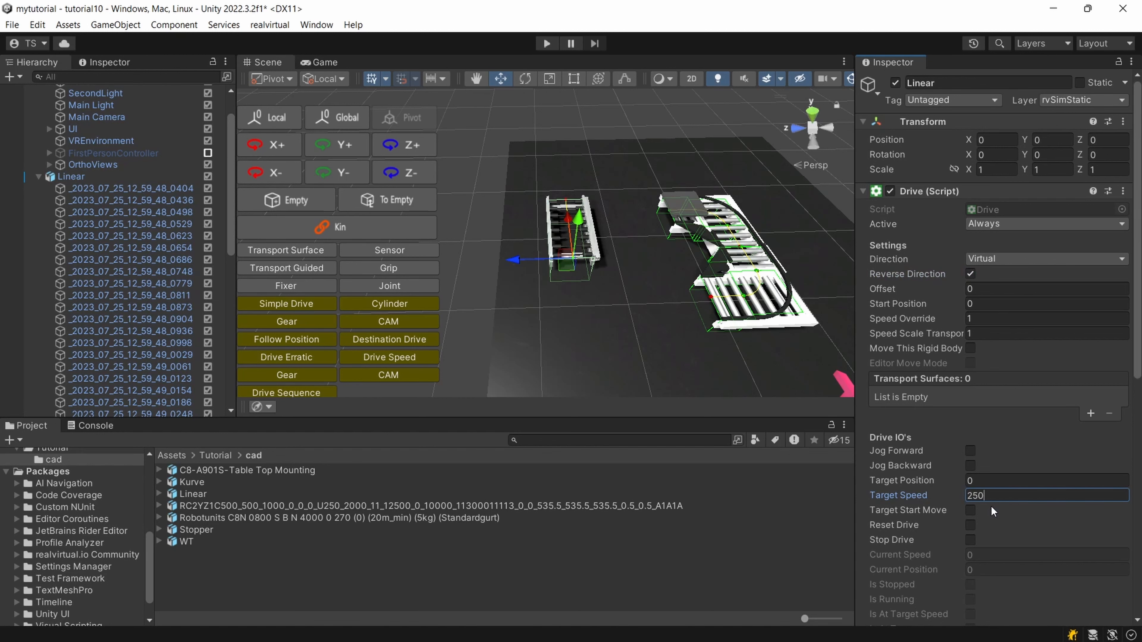
# - Completely unpack the top-level Linear model and show the Tutorial asset folder in an enlarged project area
pyautogui.click(61, 178)
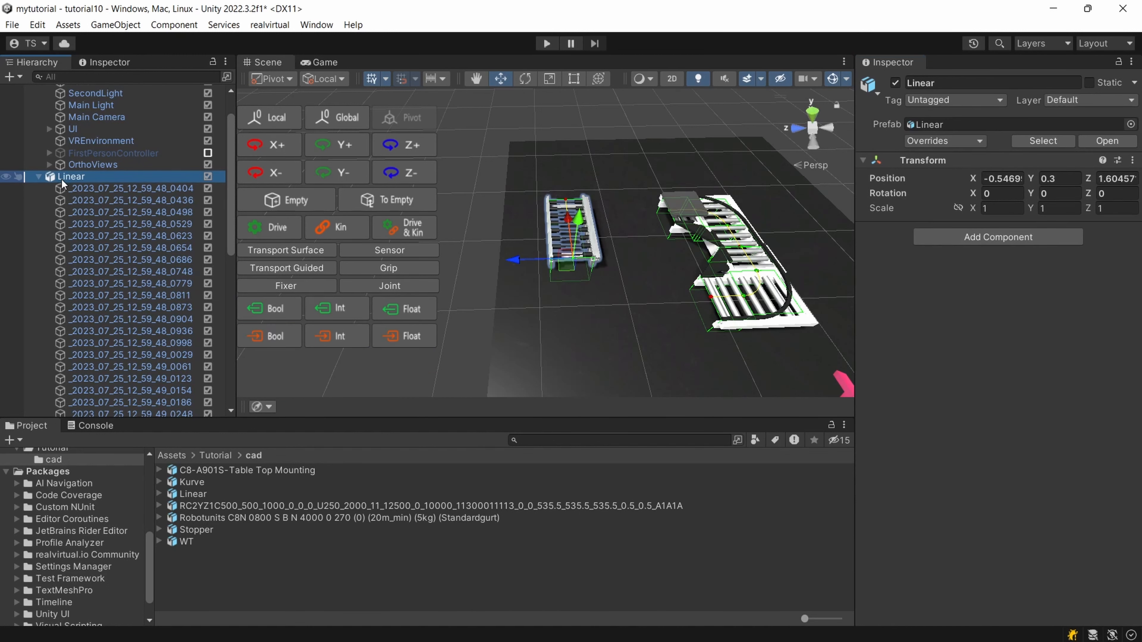
pyautogui.scroll(2, 73, 186)
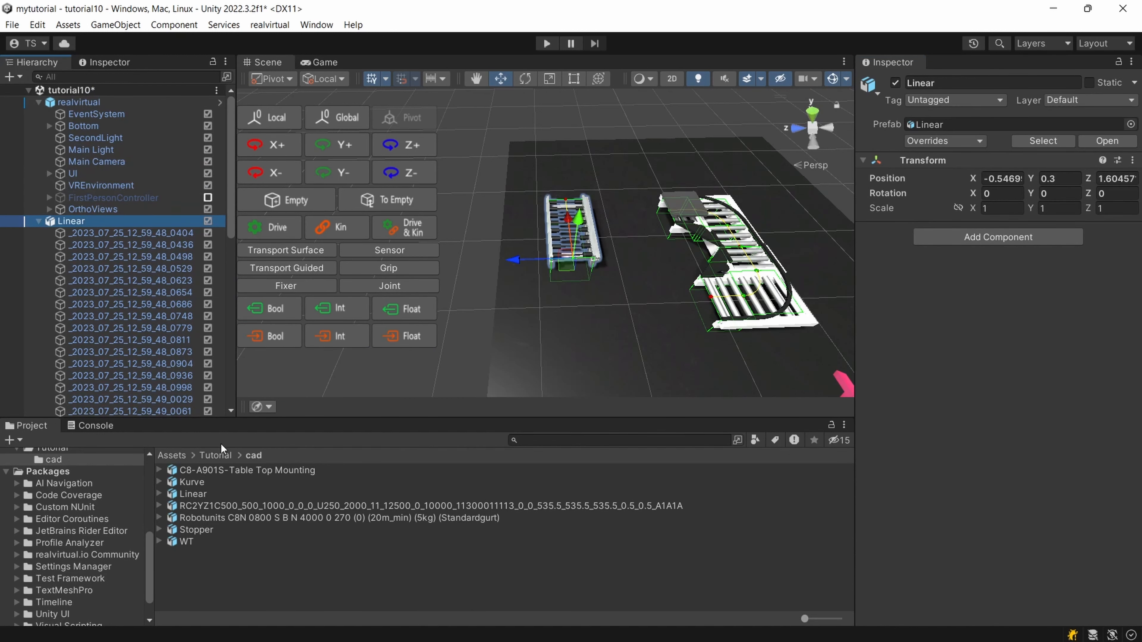
pyautogui.click(212, 456)
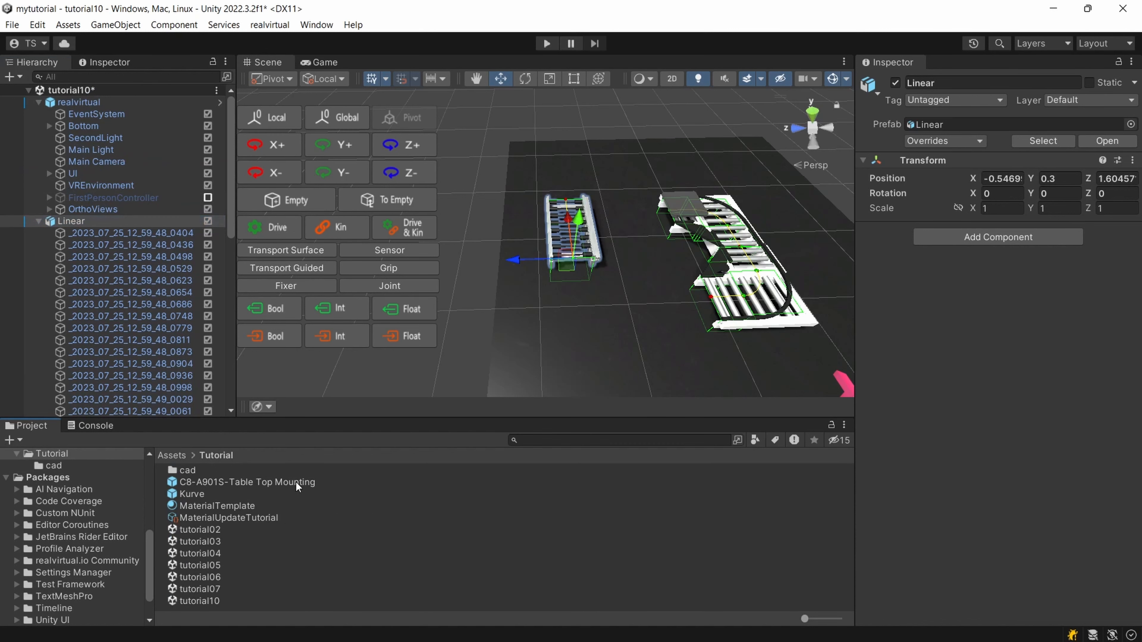
pyautogui.click(37, 221)
pyautogui.rightClick(69, 222)
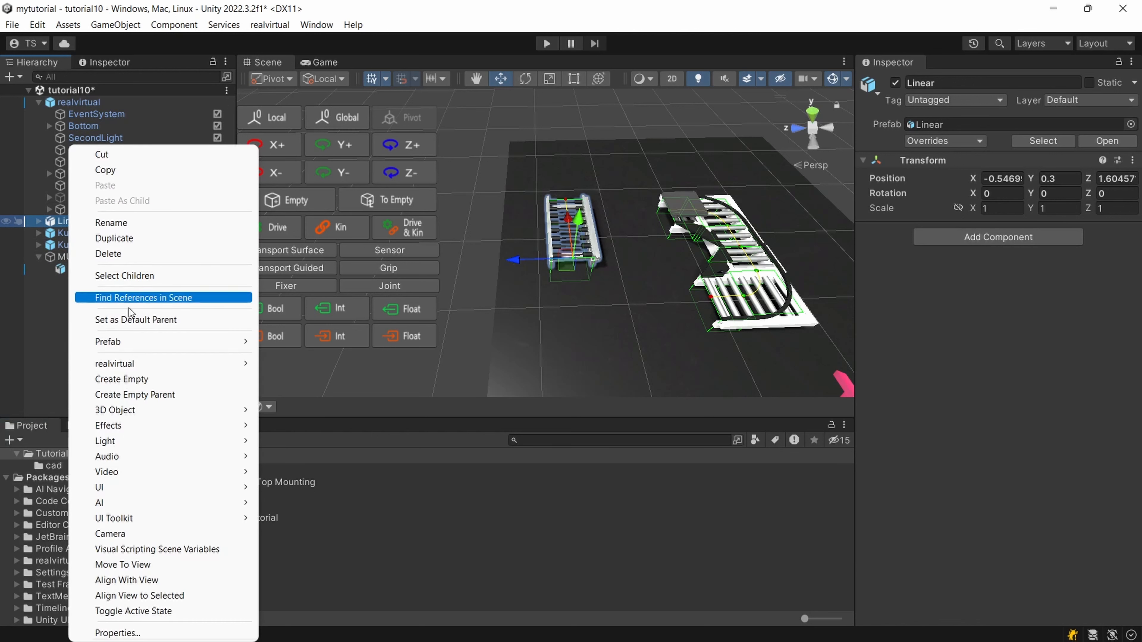
pyautogui.moveTo(144, 337)
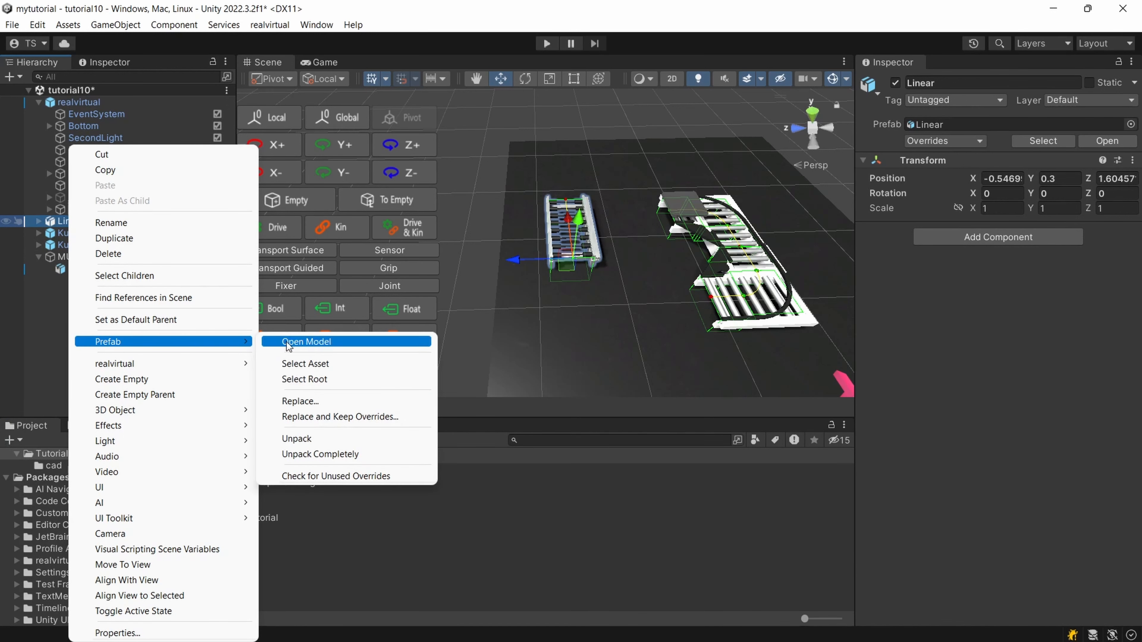
pyautogui.click(370, 451)
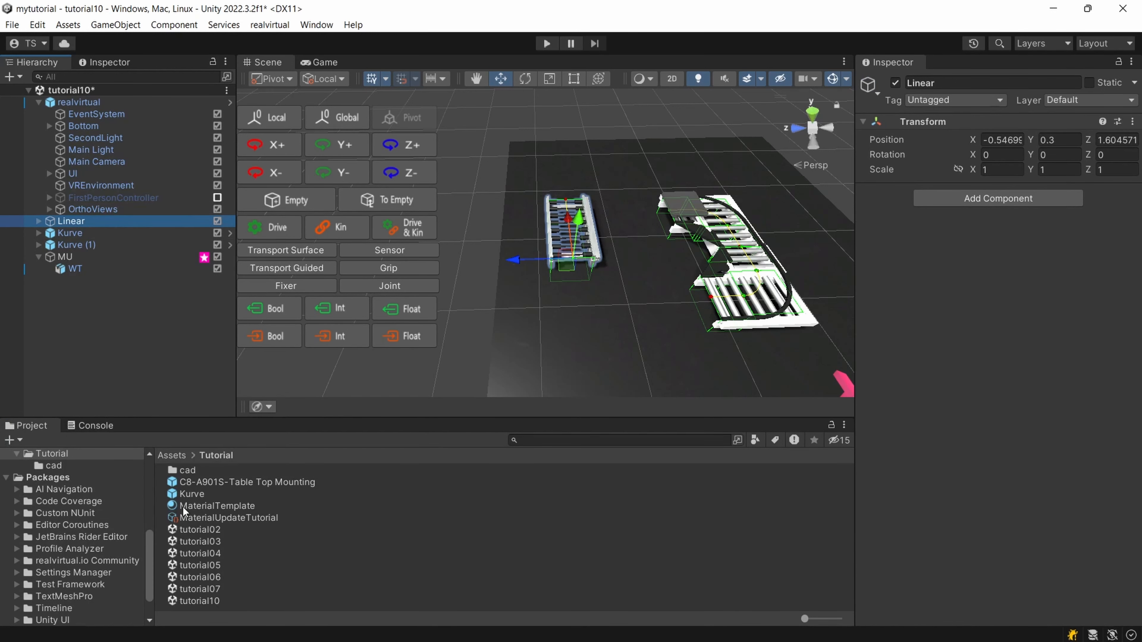
pyautogui.moveTo(236, 421); pyautogui.dragTo(227, 333)
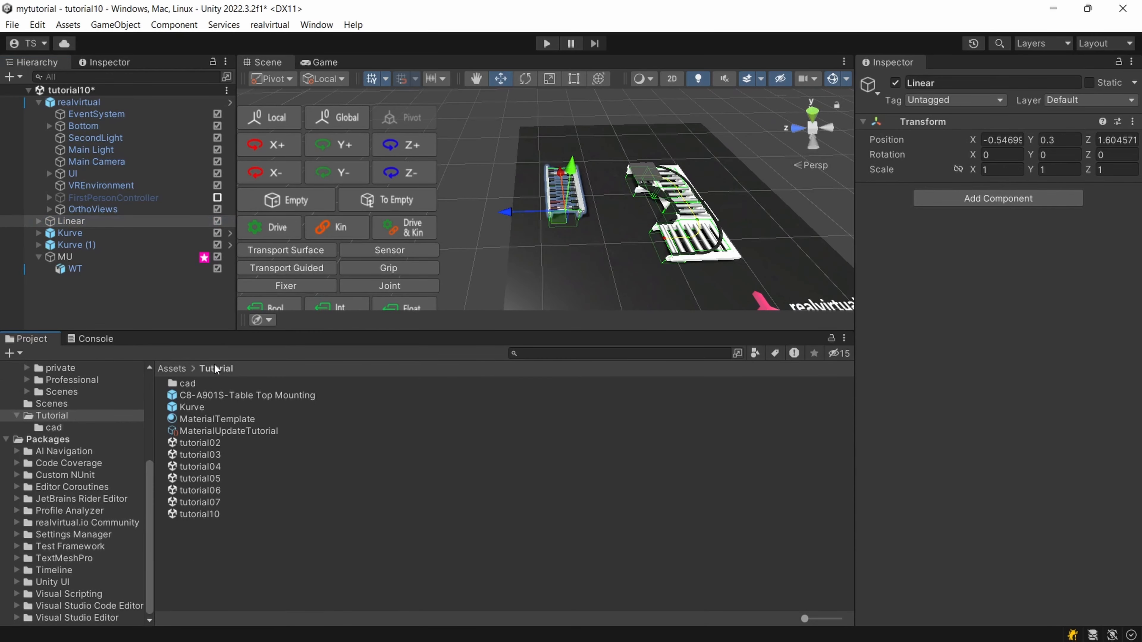
# - Save the top-level Linear model as a prefab in the Tutorial asset folder
pyautogui.moveTo(70, 220); pyautogui.dragTo(231, 568)
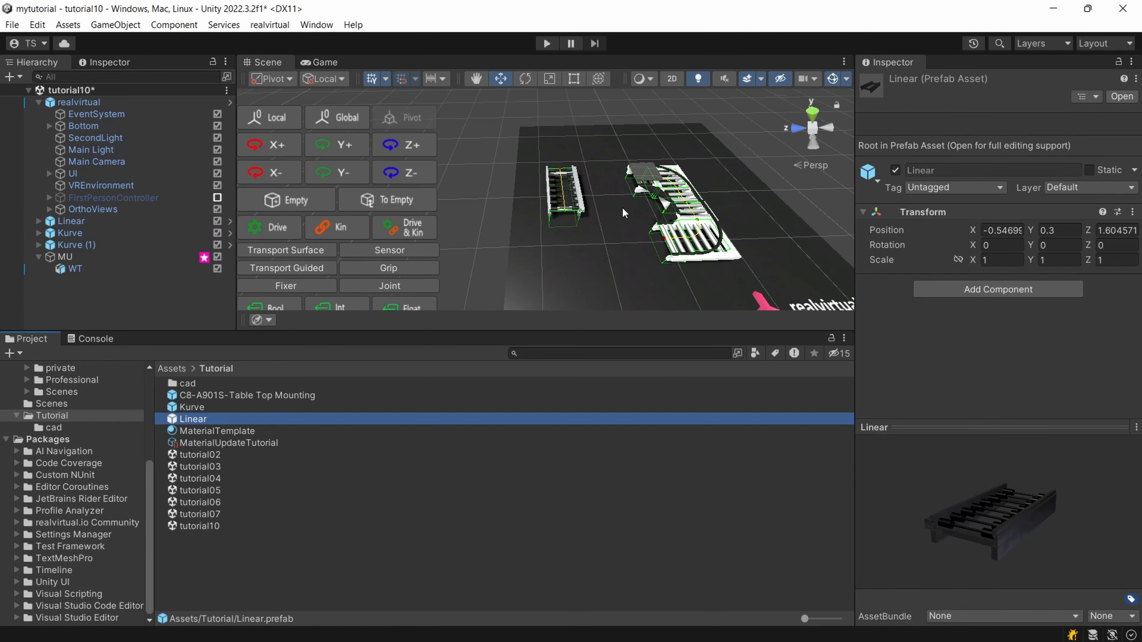
pyautogui.moveTo(621, 208); pyautogui.dragTo(600, 219, button='right')
pyautogui.scroll(5, 602, 220)
pyautogui.moveTo(602, 219); pyautogui.dragTo(494, 207, button='middle')
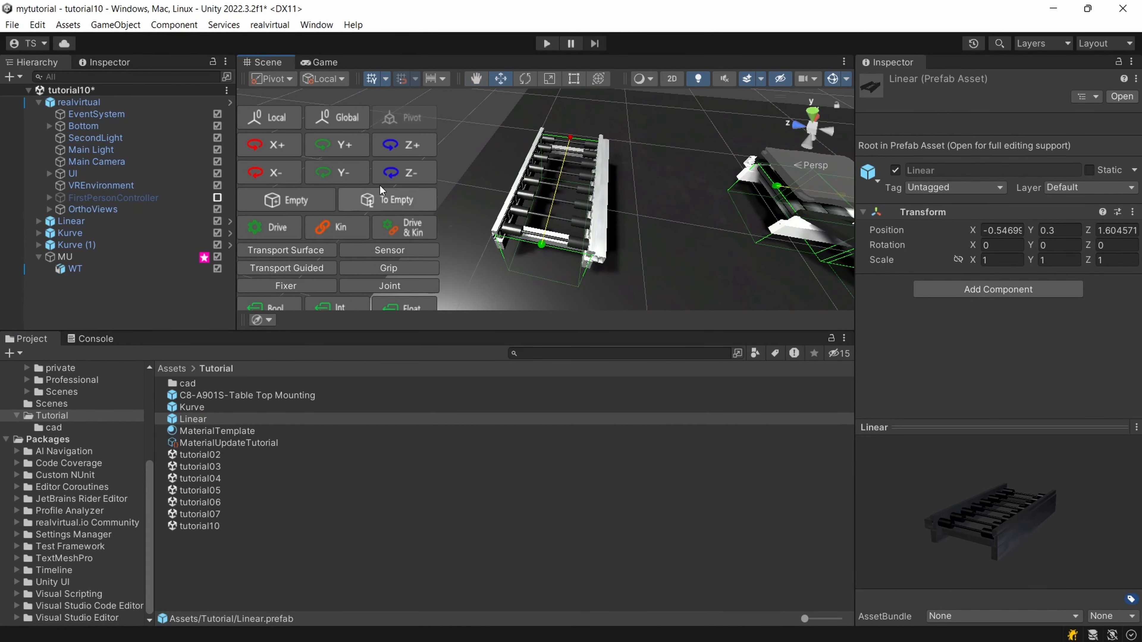
# - Rotate the top-level Linear conveyor in the scene to 90 degrees about its Y axis
pyautogui.click(260, 144)
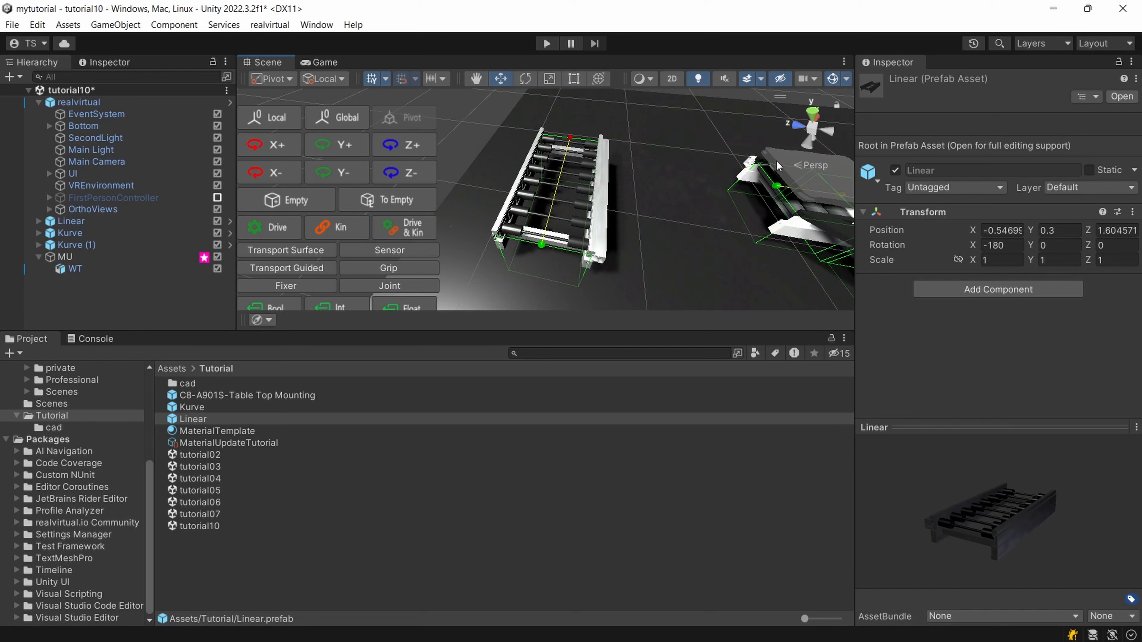
pyautogui.scroll(-6, 776, 159)
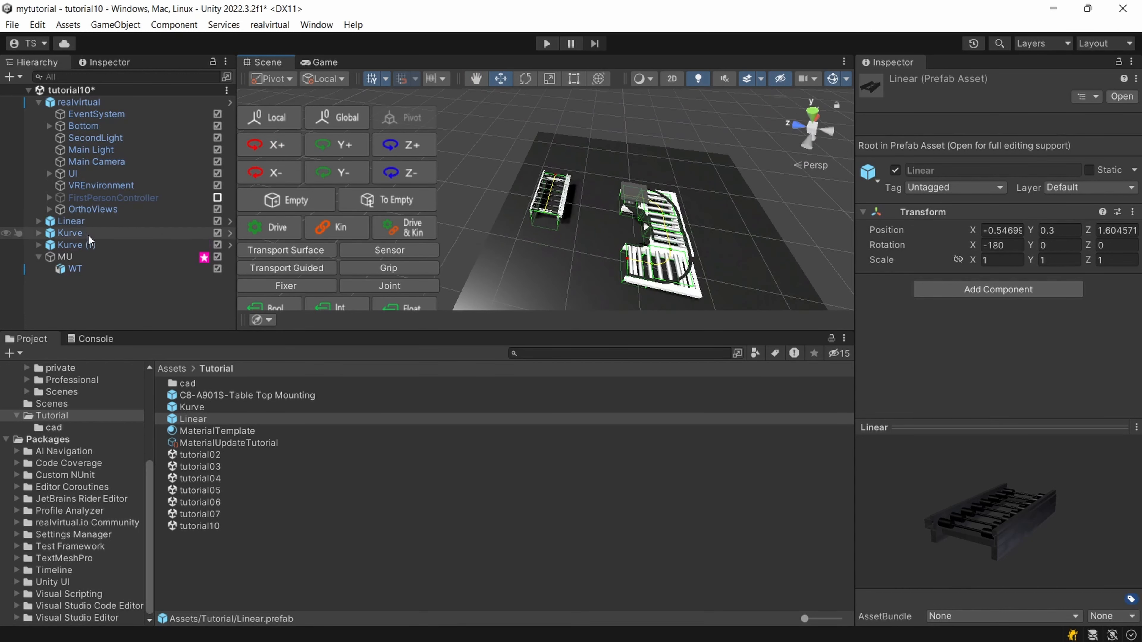
pyautogui.scroll(3, 569, 209)
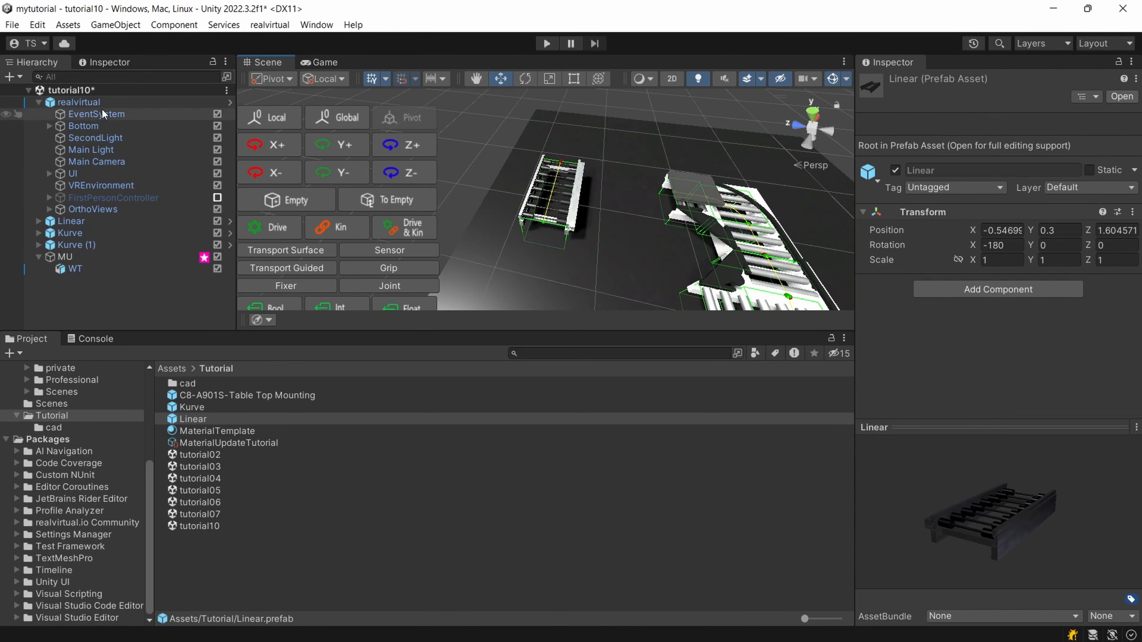
pyautogui.click(66, 224)
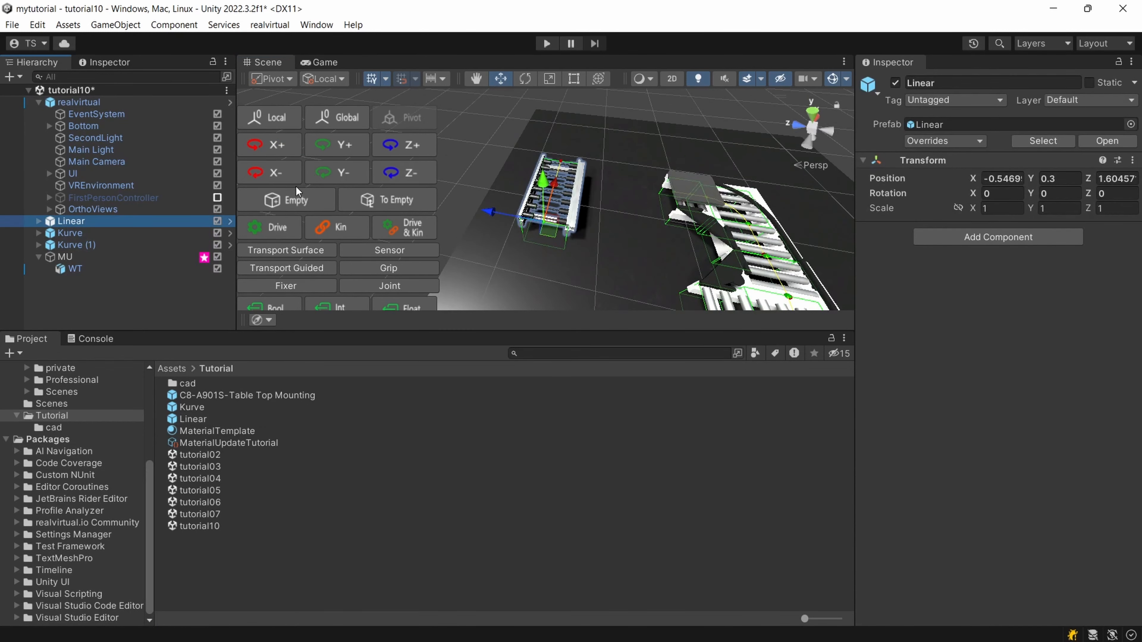
pyautogui.click(339, 150)
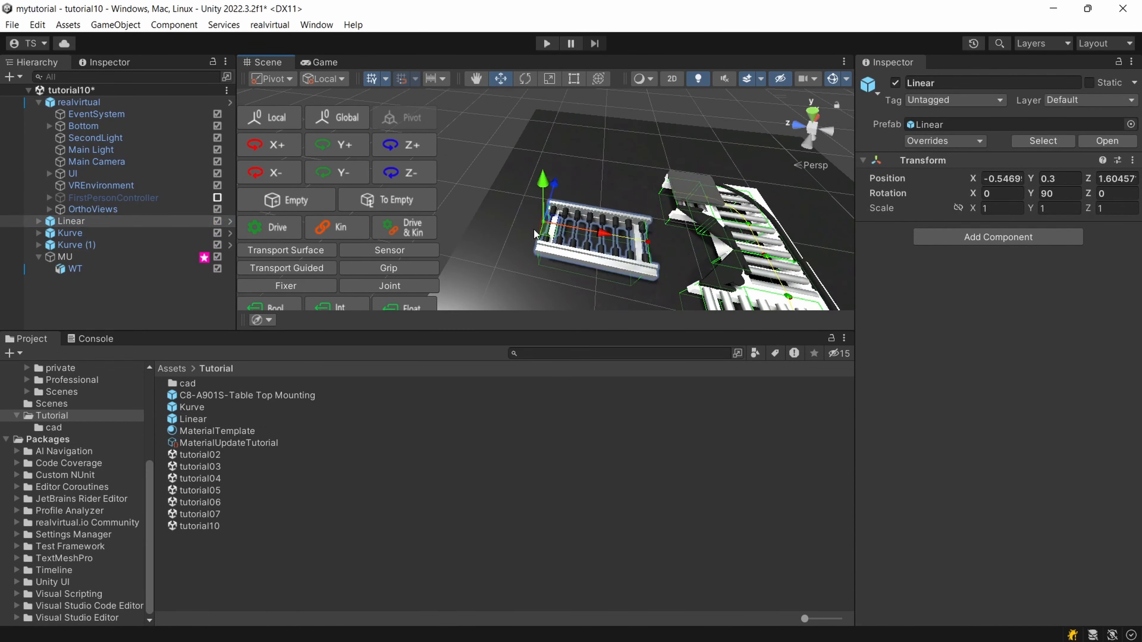
# - Move the Linear conveyor against the first end of the curve, at position X 0.22, Y 0.3, Z 1.261
pyautogui.moveTo(534, 233); pyautogui.dragTo(595, 184)
pyautogui.scroll(5, 735, 217)
pyautogui.moveTo(735, 216); pyautogui.dragTo(851, 128, button='middle')
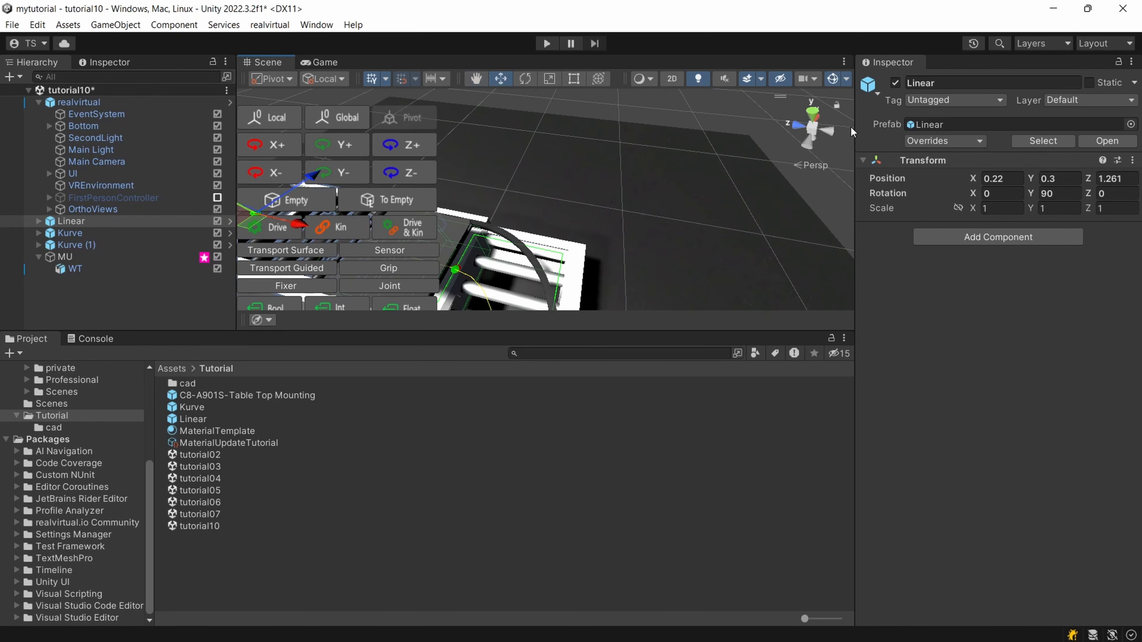
pyautogui.click(816, 116)
pyautogui.scroll(-5, 647, 165)
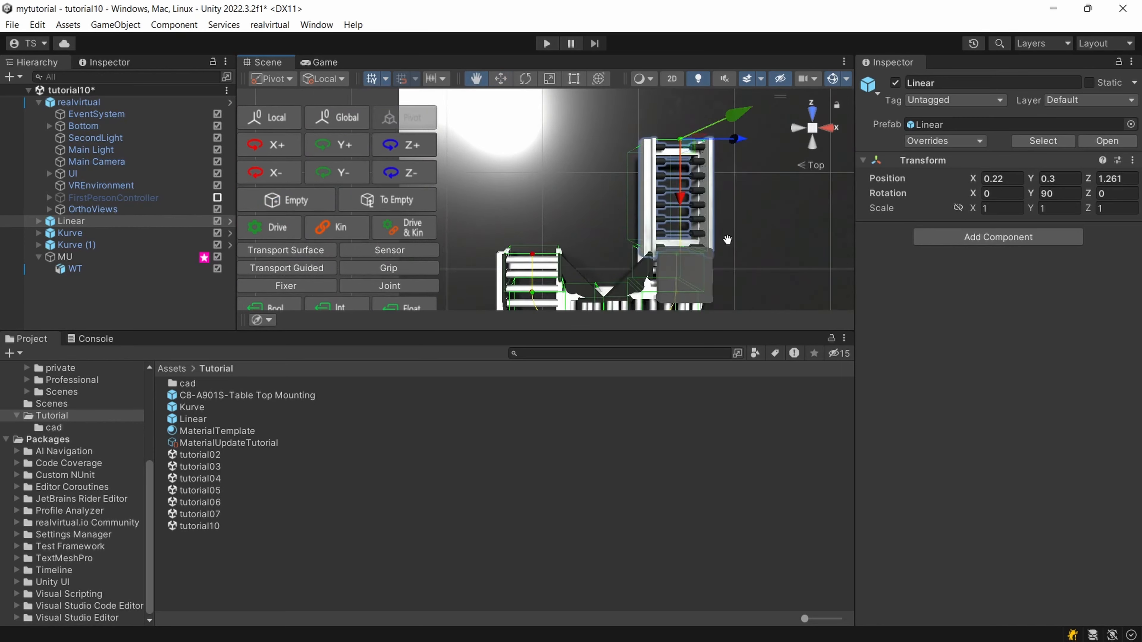
pyautogui.moveTo(732, 261); pyautogui.dragTo(665, 222, button='middle')
pyautogui.moveTo(666, 227); pyautogui.dragTo(884, 137, button='right')
pyautogui.moveTo(496, 249); pyautogui.dragTo(541, 162, button='middle')
pyautogui.moveTo(539, 270); pyautogui.dragTo(629, 193, button='right')
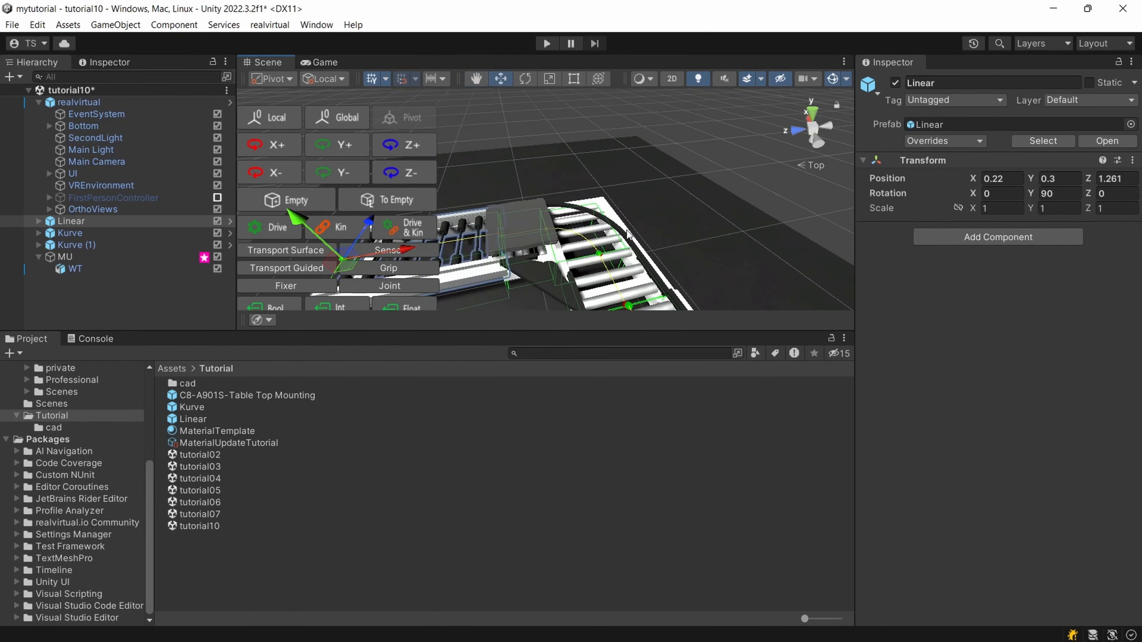
pyautogui.moveTo(630, 193); pyautogui.dragTo(701, 116, button='middle')
pyautogui.scroll(-4, 647, 157)
pyautogui.moveTo(647, 157); pyautogui.dragTo(665, 139, button='right')
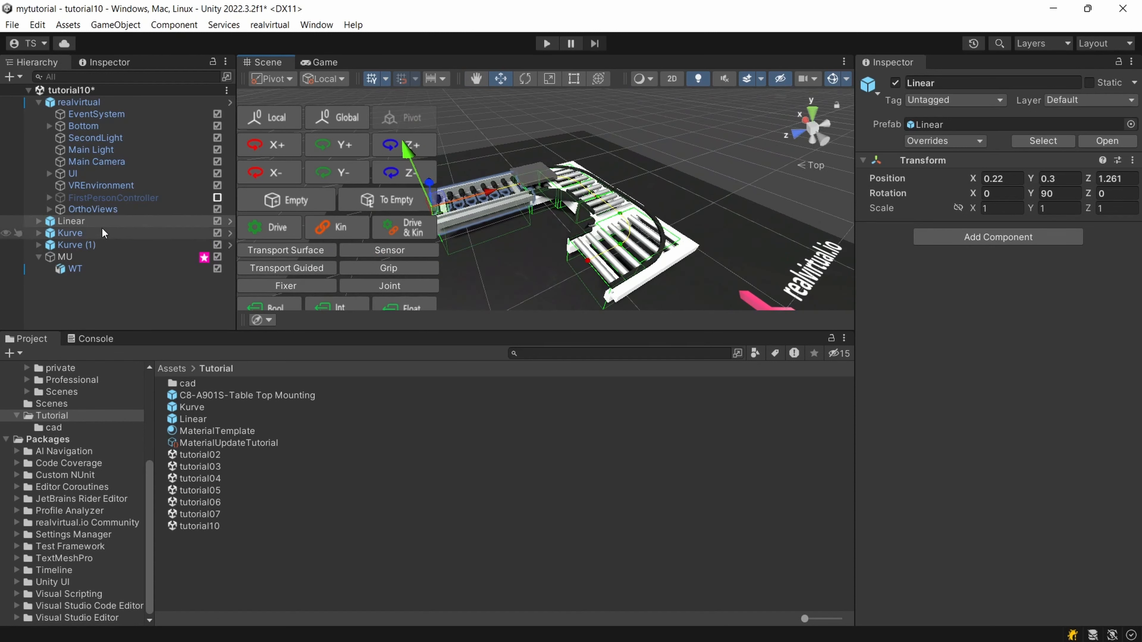
# - Duplicate the Linear conveyor, place the copy near the open curve end, and set its Y rotation to -90 degrees
pyautogui.click(94, 220)
pyautogui.hotkey('ctrl', 'd')
pyautogui.scroll(-2, 466, 221)
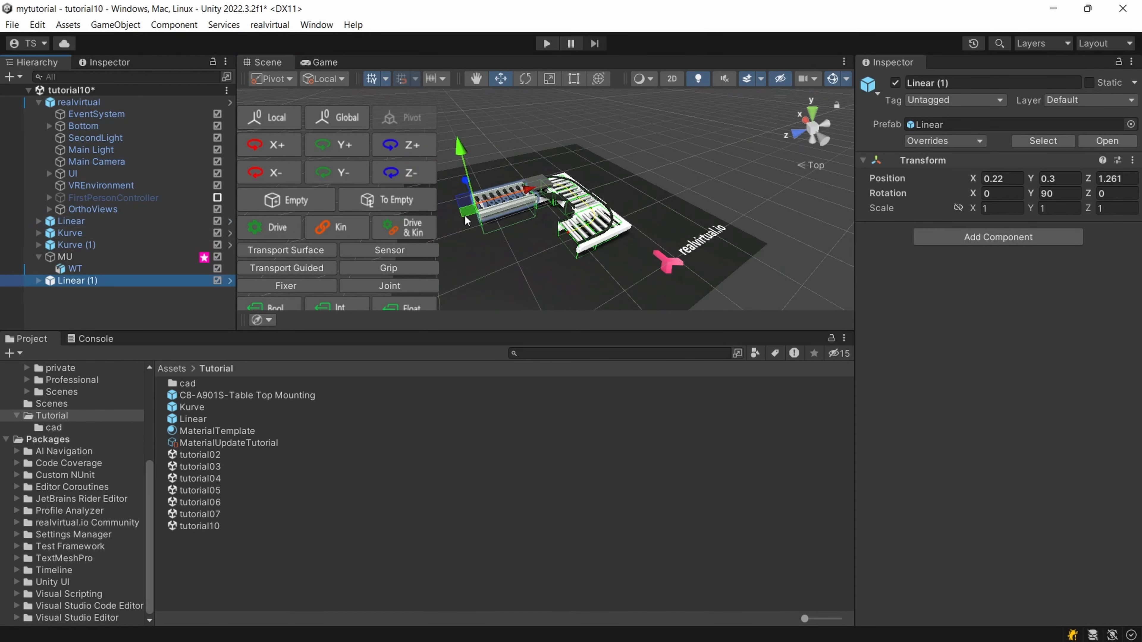
pyautogui.moveTo(465, 215); pyautogui.dragTo(510, 287)
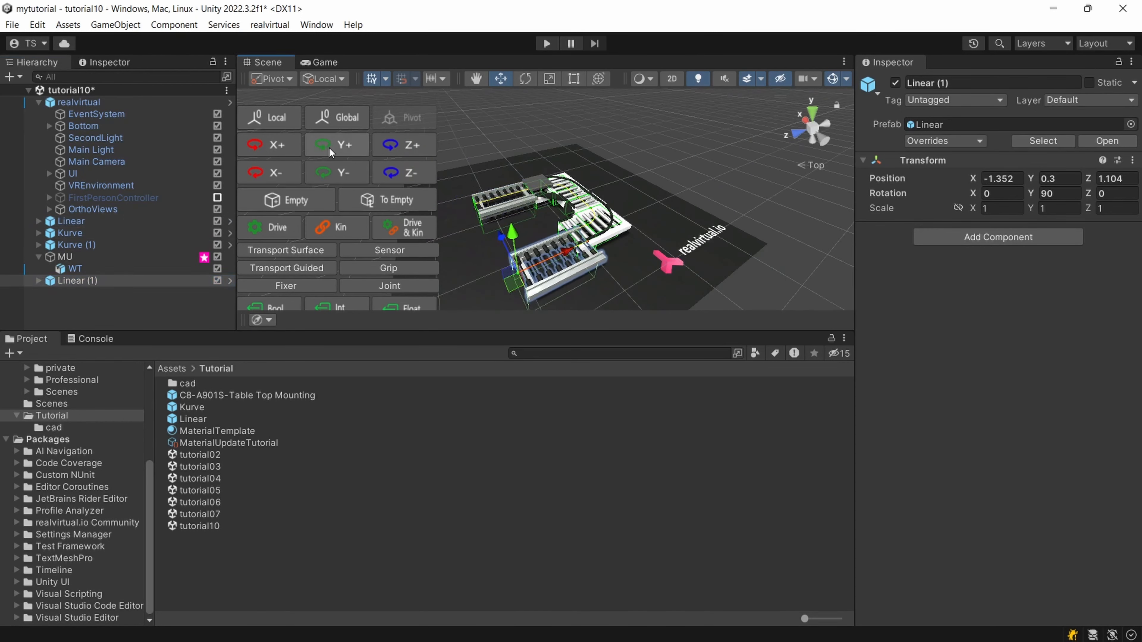
pyautogui.click(336, 144)
pyautogui.click(336, 145)
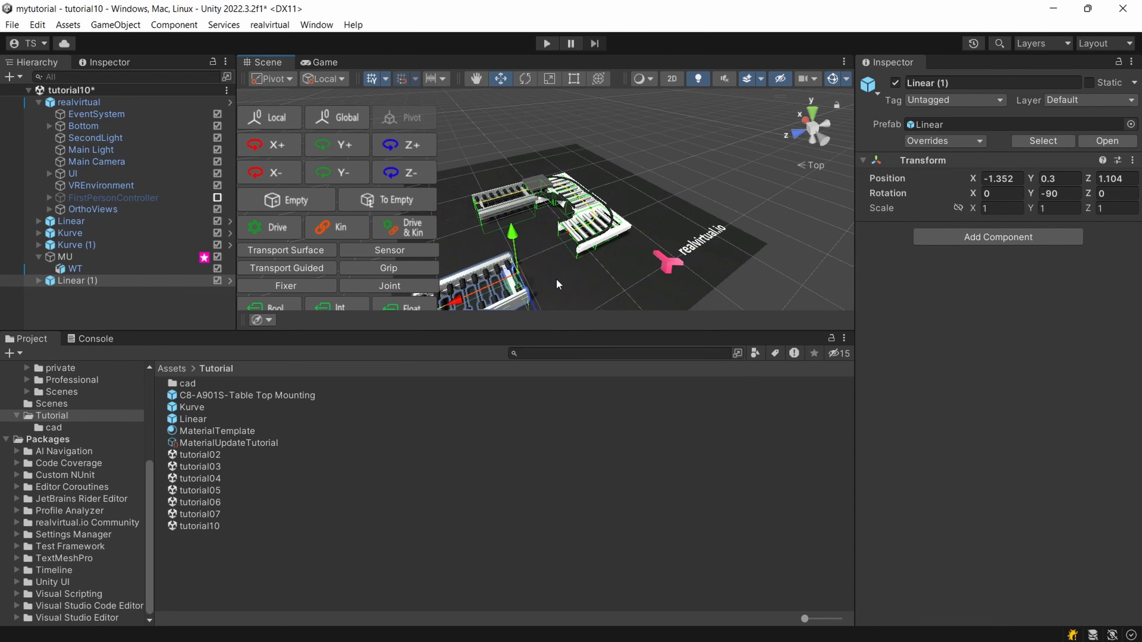
# - Move the duplicated Linear conveyor against the open end of the second curve, at X -1.084, Y 0.3, Z 0.234
pyautogui.moveTo(593, 270); pyautogui.dragTo(611, 255, button='middle')
pyautogui.scroll(4, 611, 254)
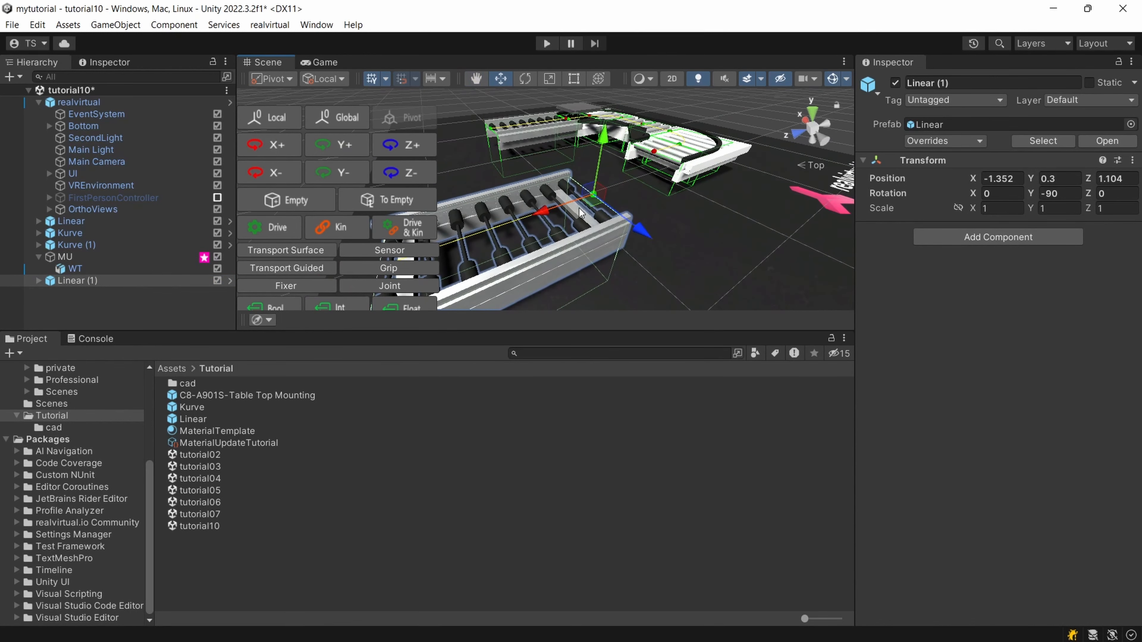
pyautogui.moveTo(596, 211); pyautogui.dragTo(660, 162)
pyautogui.scroll(-3, 718, 213)
pyautogui.moveTo(719, 214); pyautogui.dragTo(619, 255, button='right')
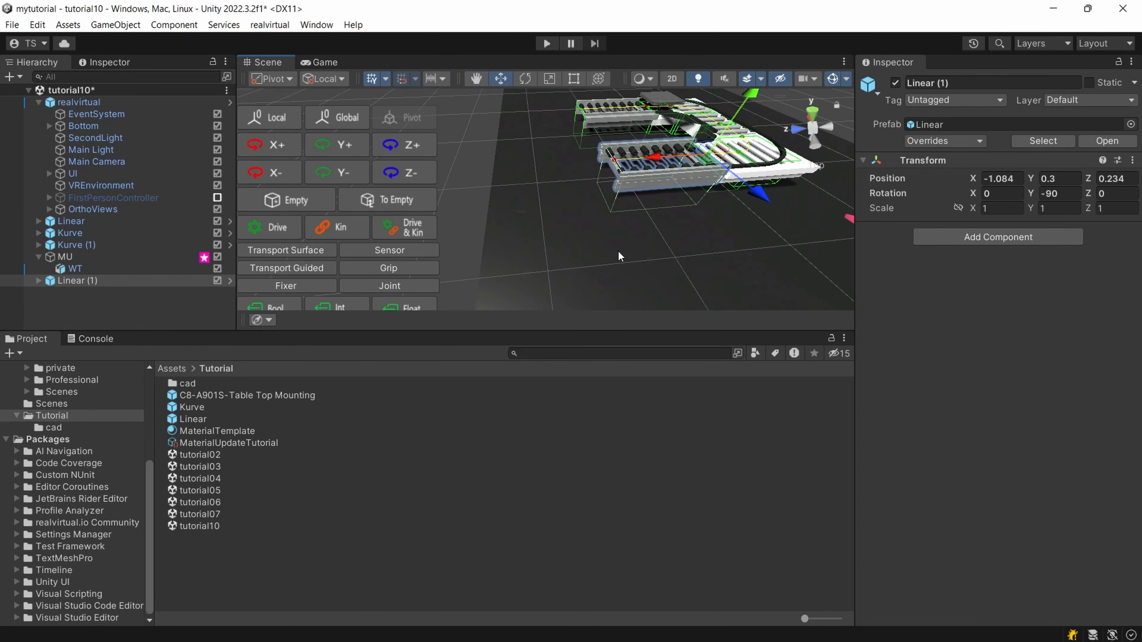
pyautogui.moveTo(619, 255); pyautogui.dragTo(562, 300, button='middle')
pyautogui.scroll(3, 625, 203)
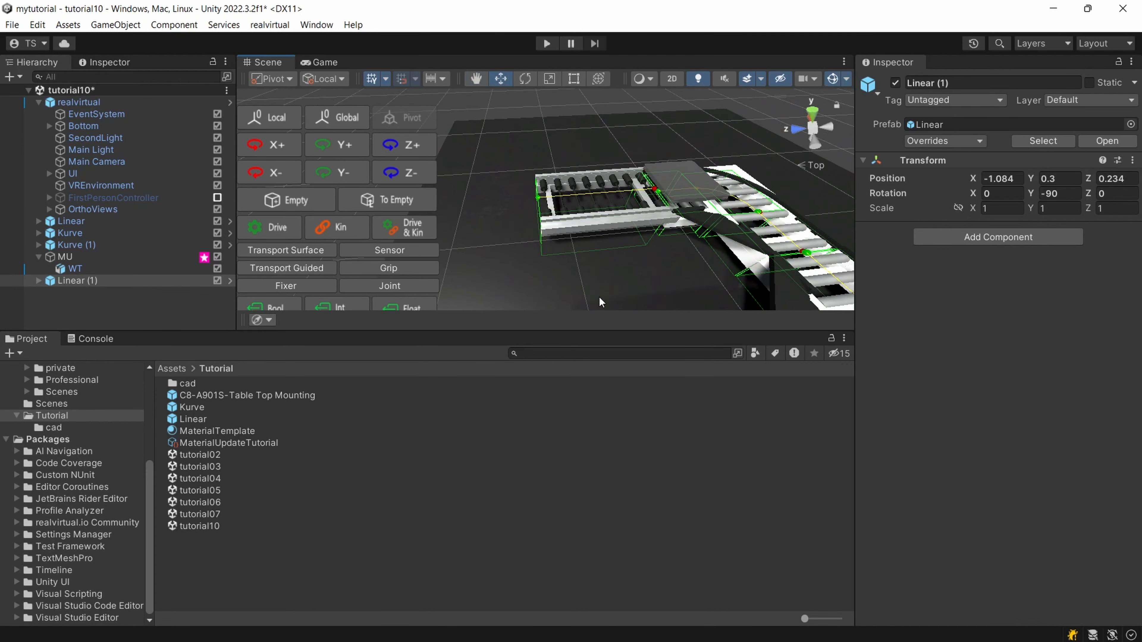
# - Enlarge the scene area, move the MU source onto the first linear conveyor at X 0.174, Y 0.404, Z 0.998, and briefly run the simulation
pyautogui.moveTo(571, 331); pyautogui.dragTo(602, 534)
pyautogui.moveTo(602, 448); pyautogui.dragTo(690, 373, button='right')
pyautogui.moveTo(503, 438); pyautogui.dragTo(548, 394, button='right')
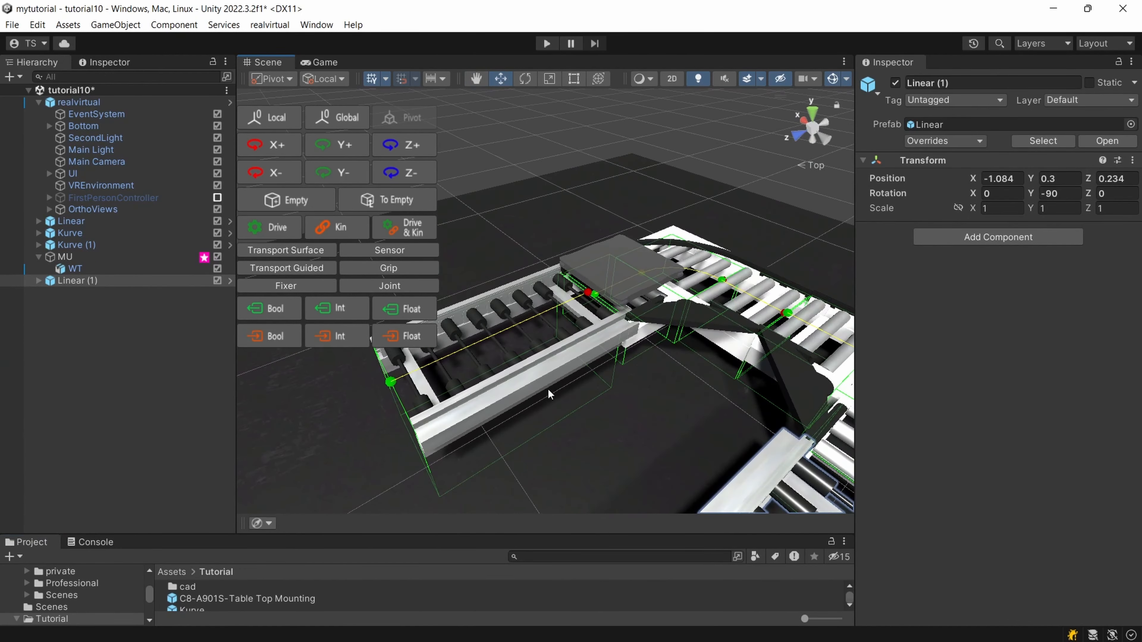
pyautogui.click(632, 294)
pyautogui.moveTo(626, 276); pyautogui.dragTo(533, 369)
pyautogui.press('f')
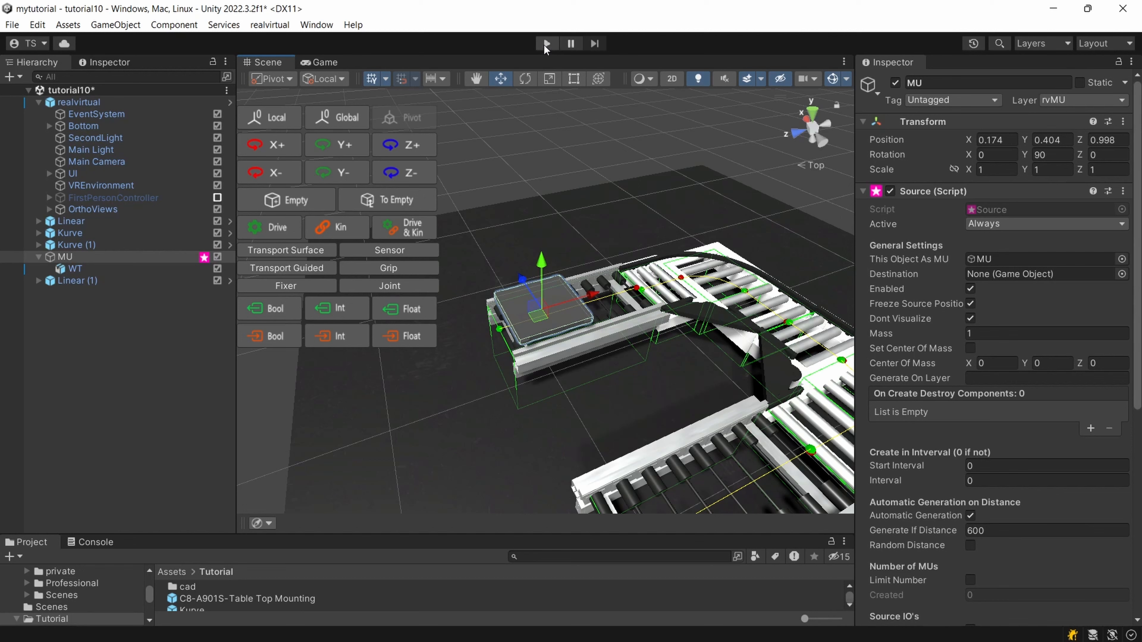
pyautogui.click(546, 45)
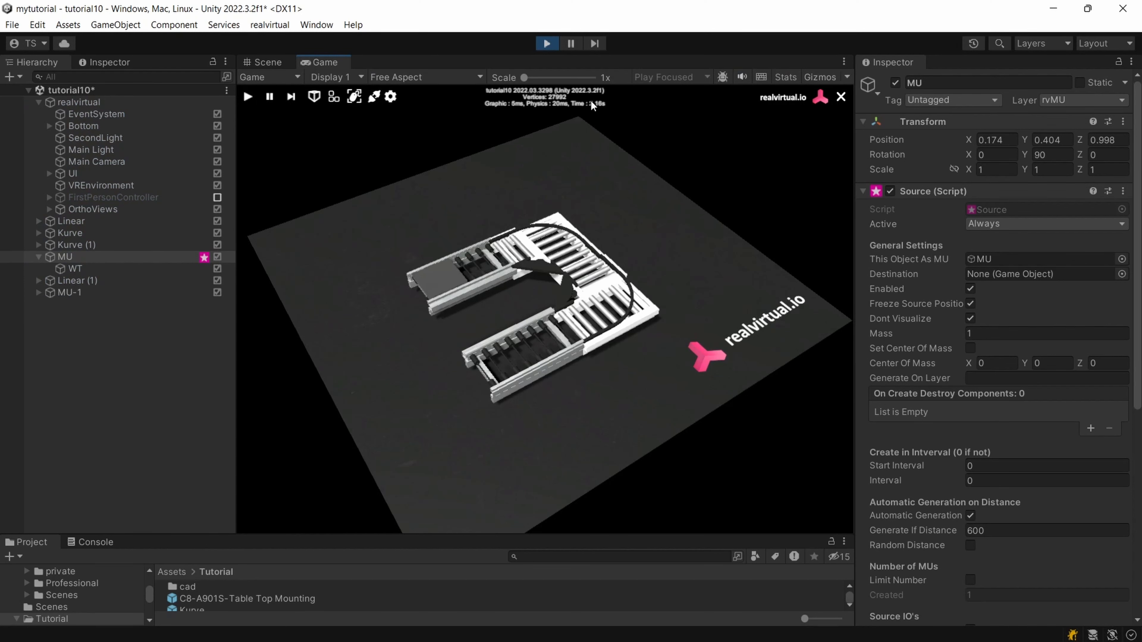
pyautogui.click(545, 43)
# - Enable Jog Forward on the nested Linear object's drive inside the Linear prefab and return to the scene
pyautogui.click(597, 338)
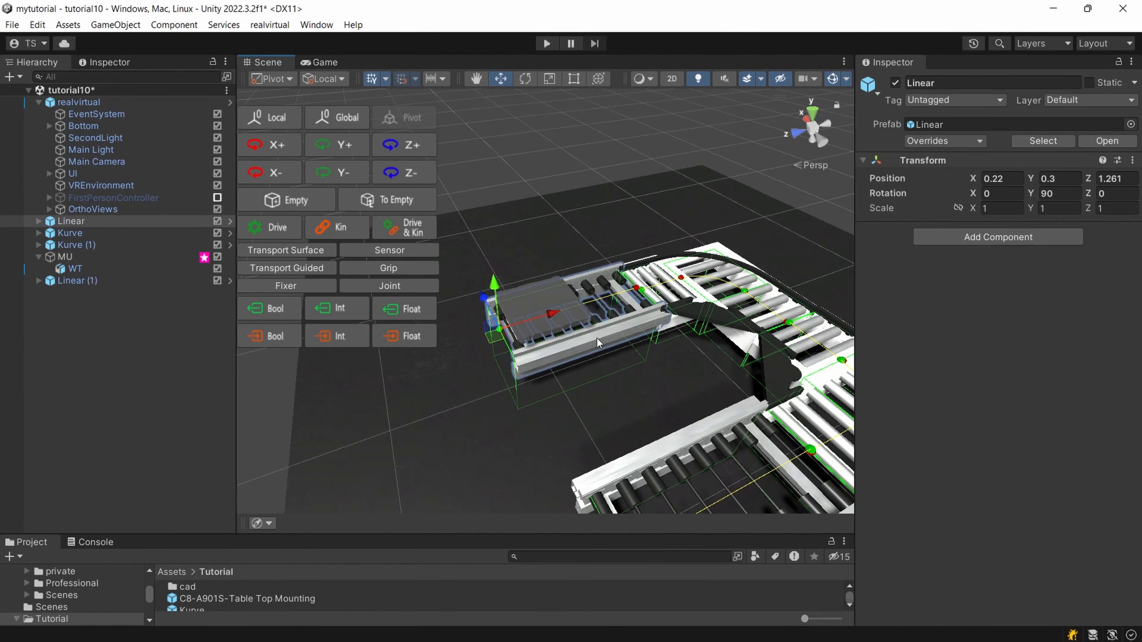
pyautogui.click(38, 221)
pyautogui.click(39, 219)
pyautogui.scroll(-10, 173, 340)
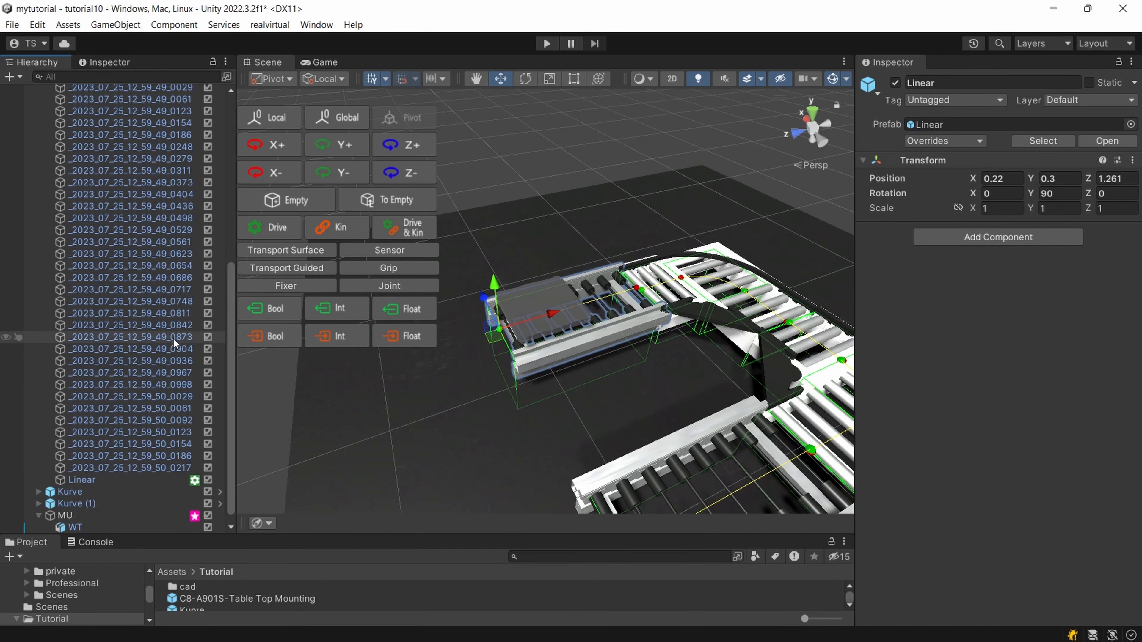
pyautogui.click(141, 468)
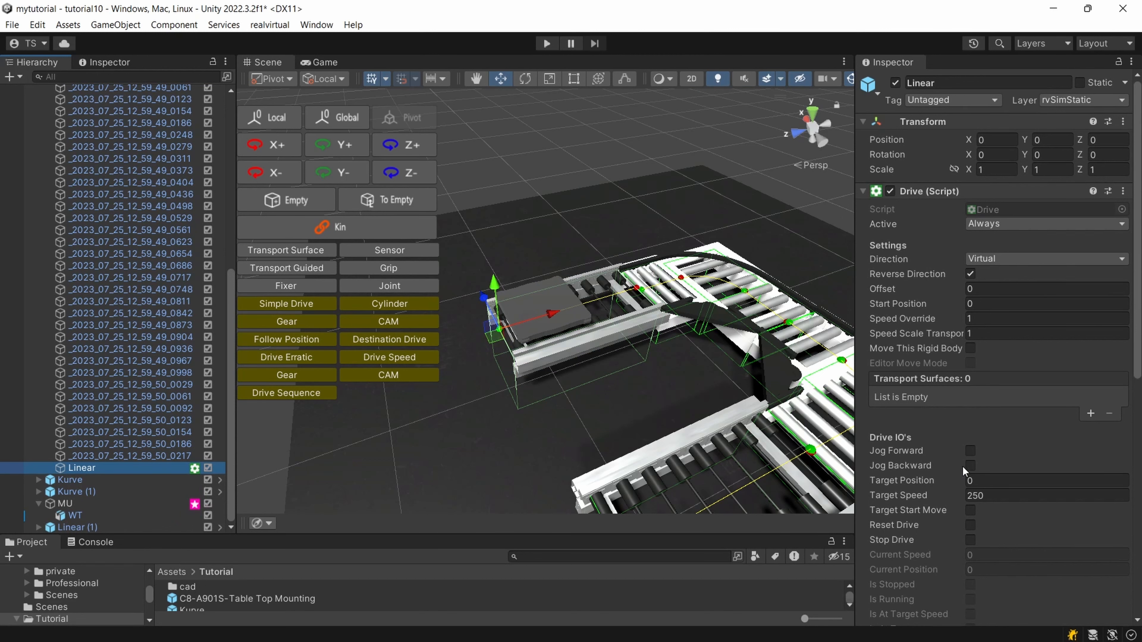
pyautogui.scroll(10, 165, 277)
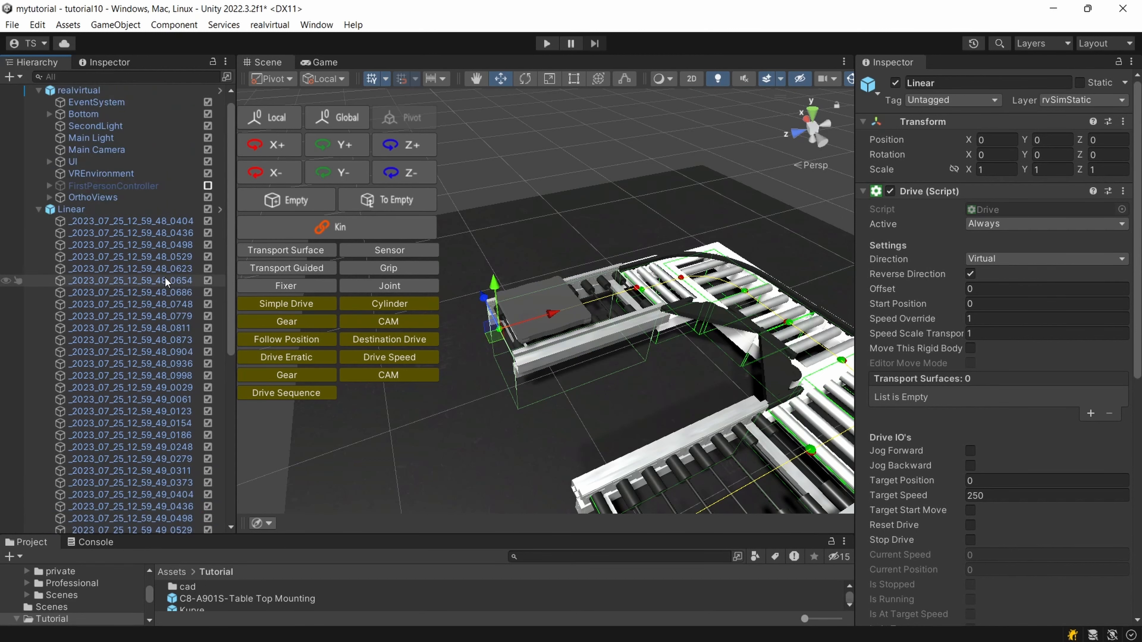
pyautogui.click(217, 211)
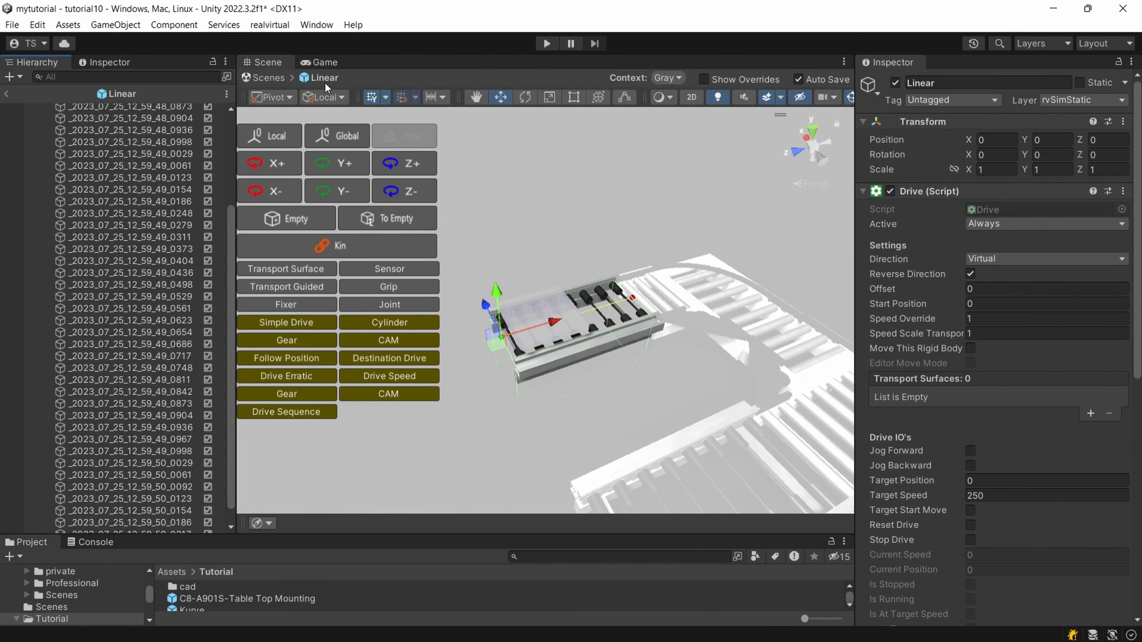
pyautogui.scroll(-10, 948, 300)
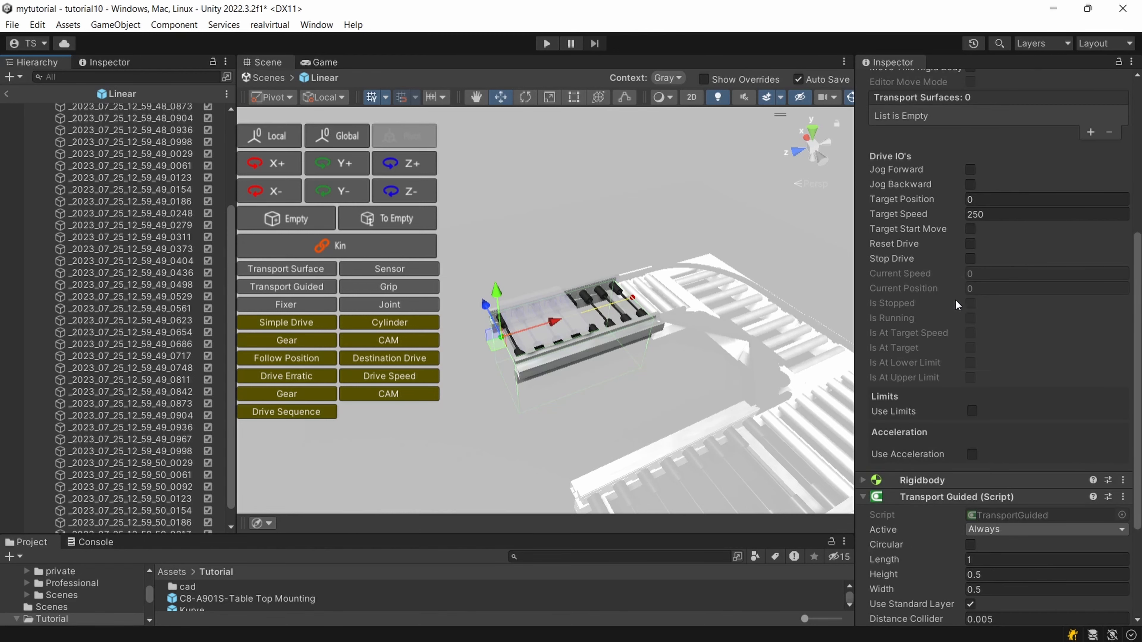
pyautogui.scroll(3, 1004, 306)
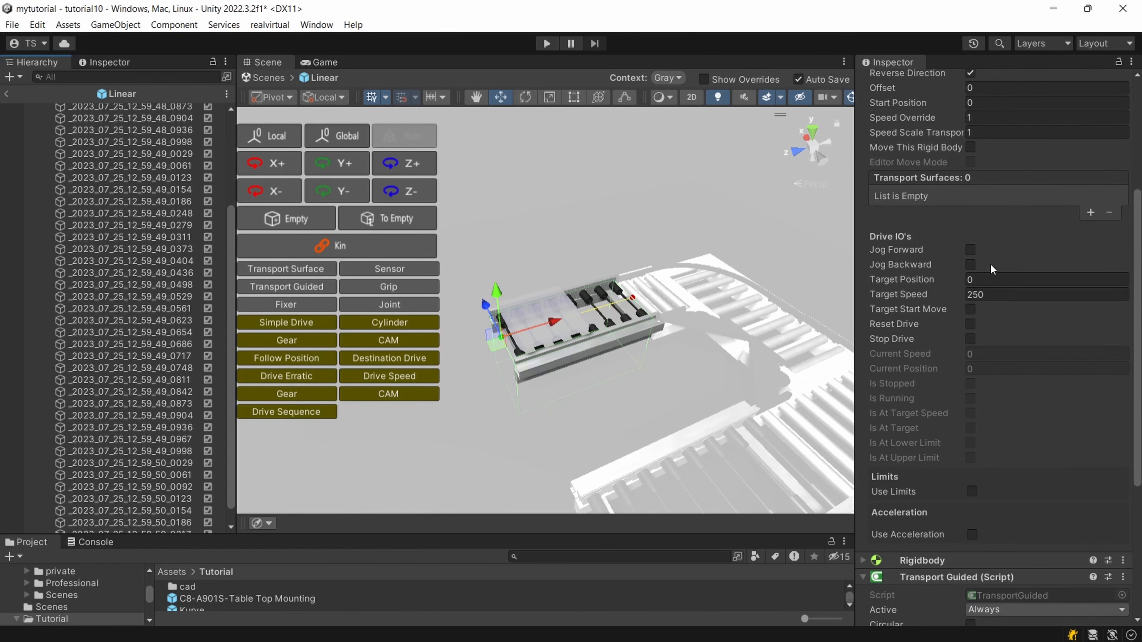
pyautogui.click(969, 250)
pyautogui.click(7, 94)
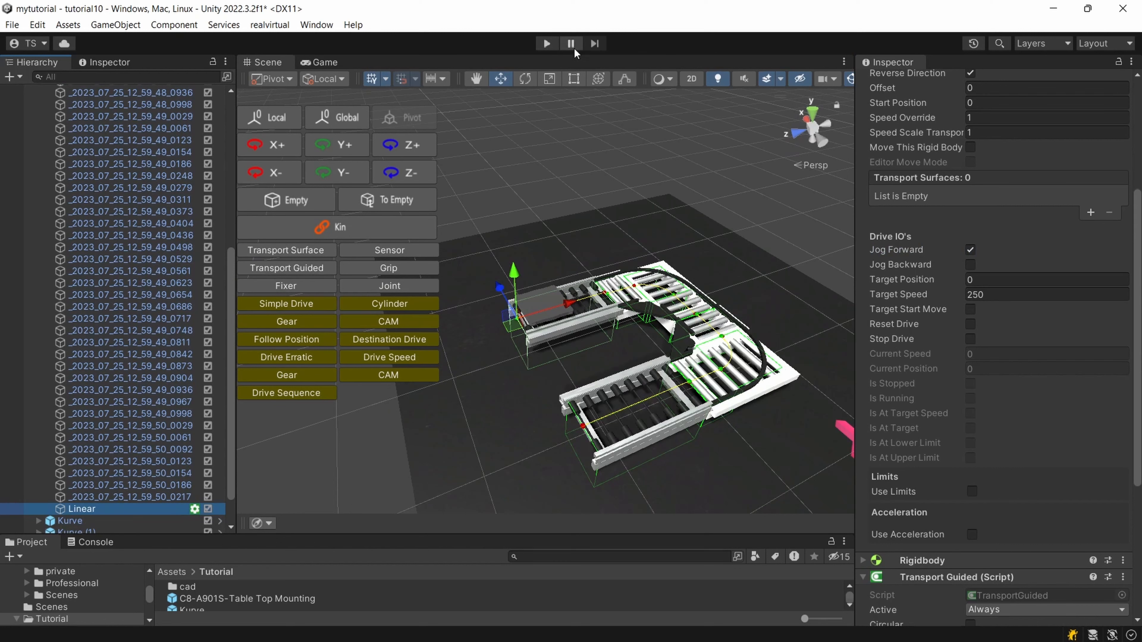
# - Run the simulation, examine how the transported plates move along the conveyors and curves, and stop it
pyautogui.scroll(1, 578, 113)
pyautogui.click(547, 43)
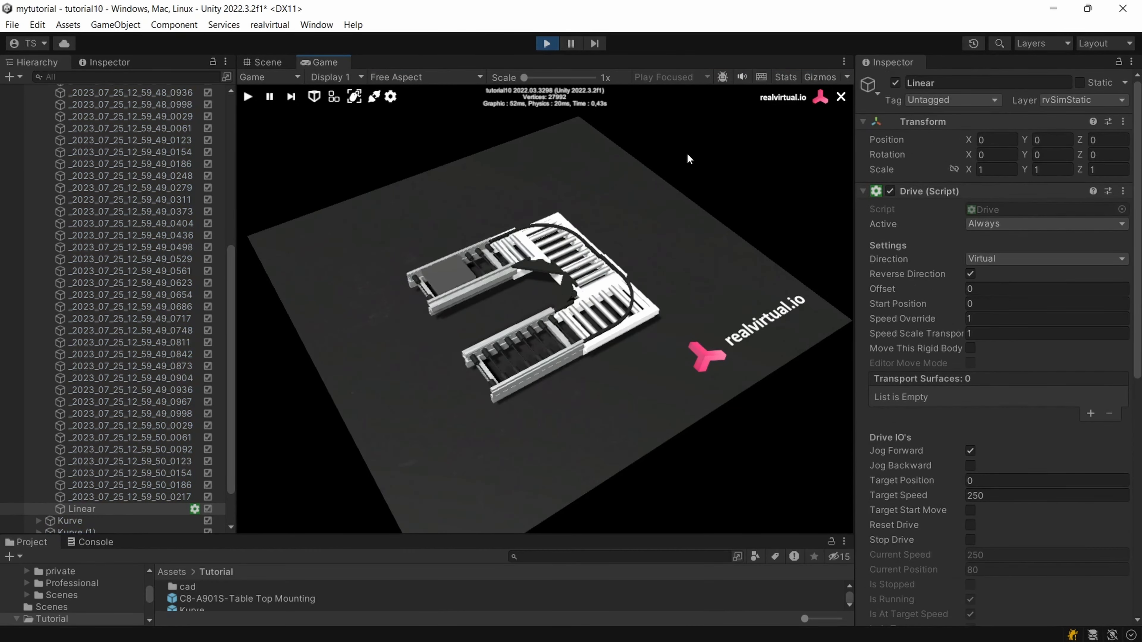
pyautogui.scroll(5, 664, 256)
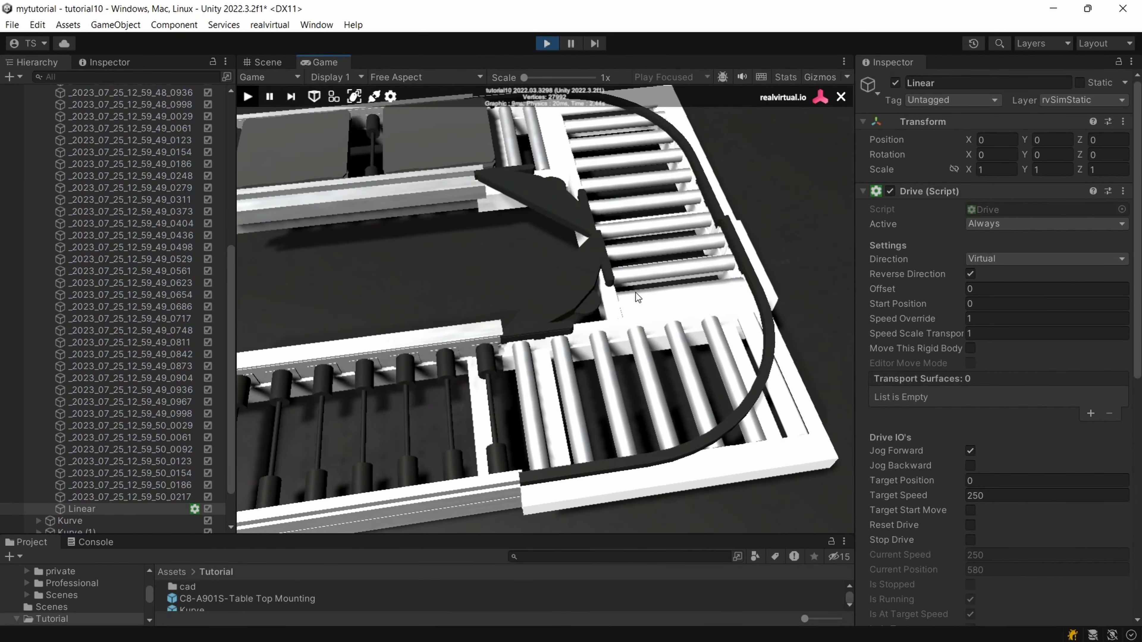
pyautogui.moveTo(635, 293); pyautogui.dragTo(718, 287, button='right')
pyautogui.scroll(-2, 719, 290)
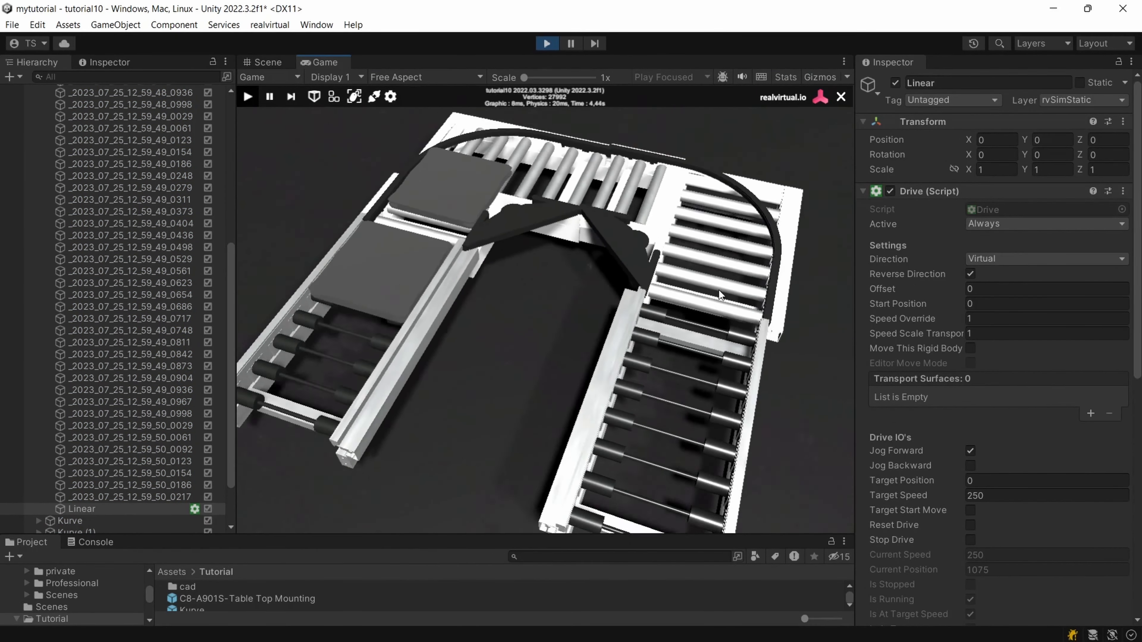
pyautogui.scroll(-2, 719, 290)
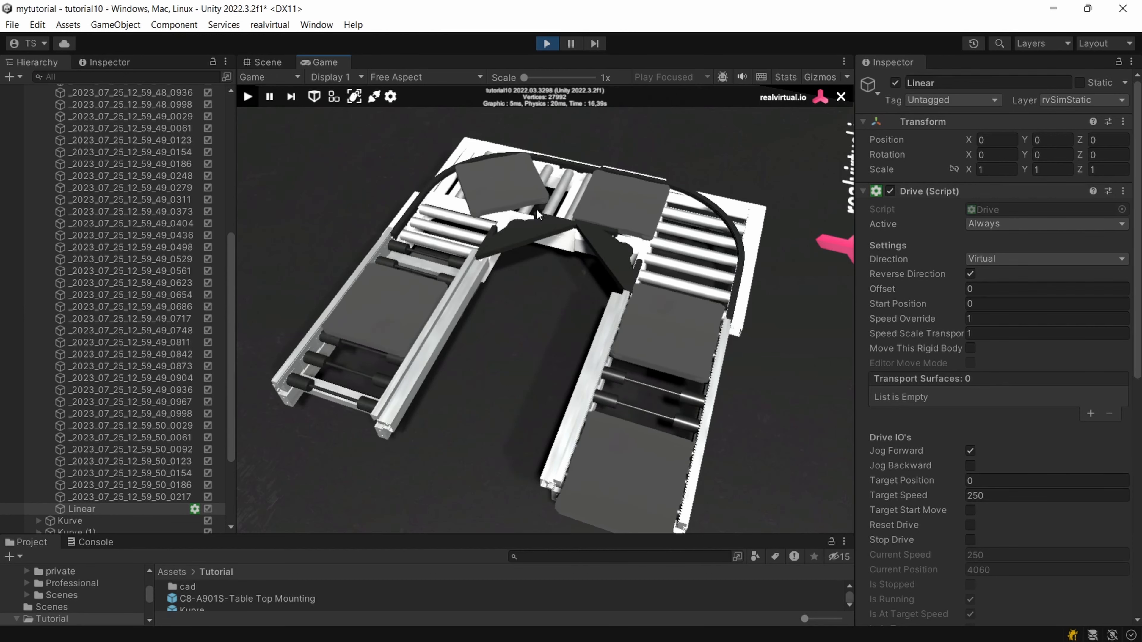
pyautogui.click(546, 44)
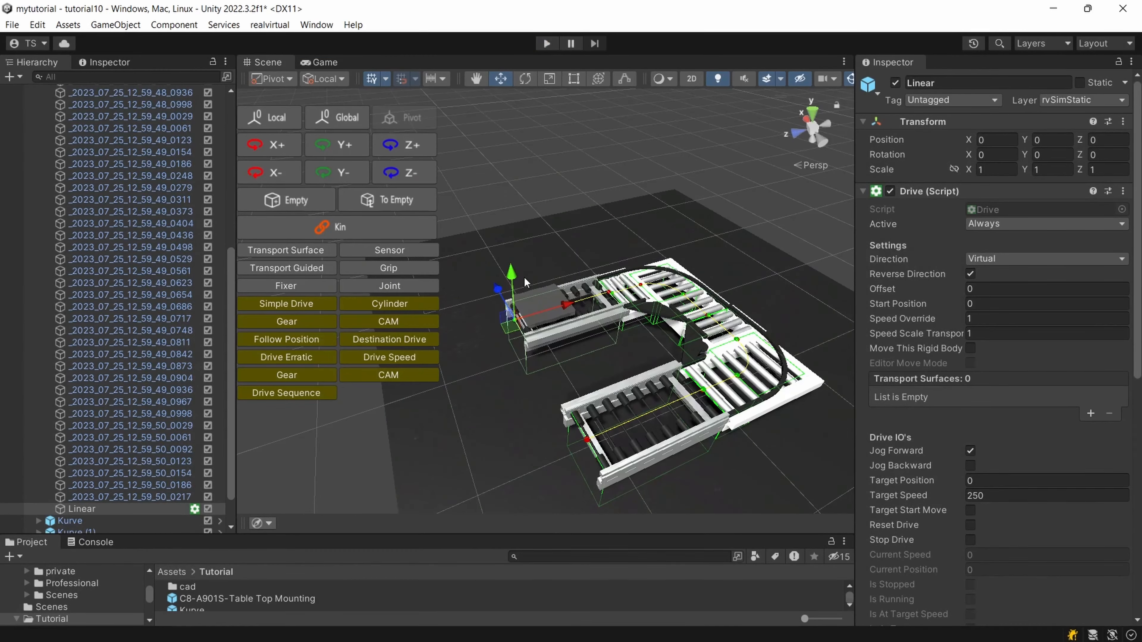
# - Add a Destination Drive component to the nested Linear object of the first linear conveyor
pyautogui.scroll(5, 544, 283)
pyautogui.moveTo(598, 283); pyautogui.dragTo(525, 336, button='middle')
pyautogui.moveTo(525, 336); pyautogui.dragTo(470, 398, button='right')
pyautogui.scroll(6, 570, 358)
pyautogui.scroll(-5, 568, 356)
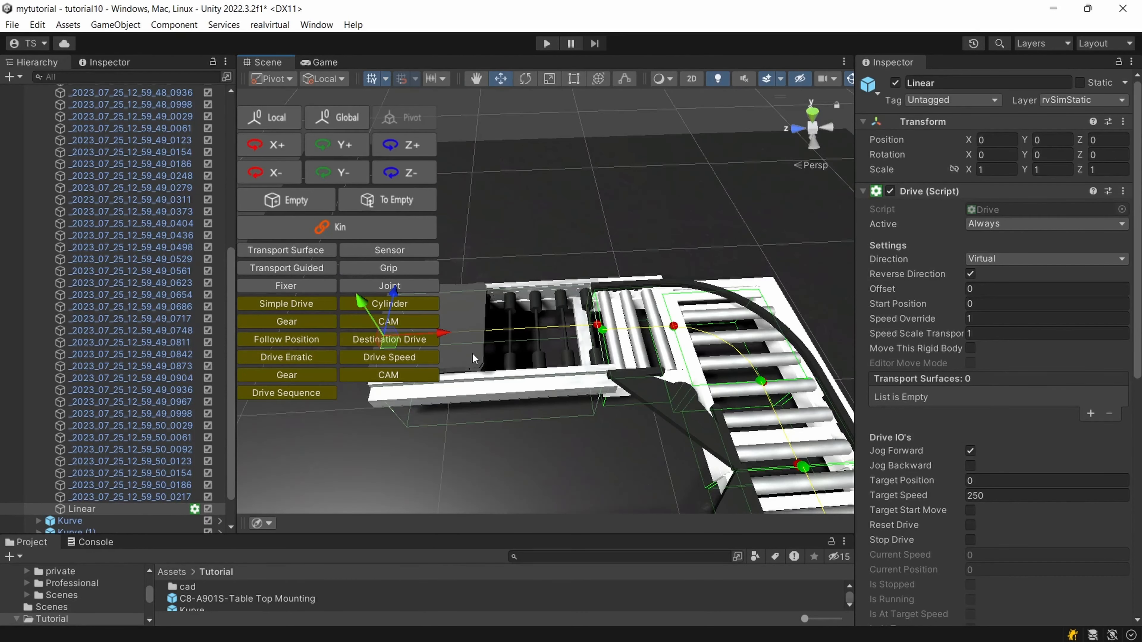
pyautogui.click(396, 344)
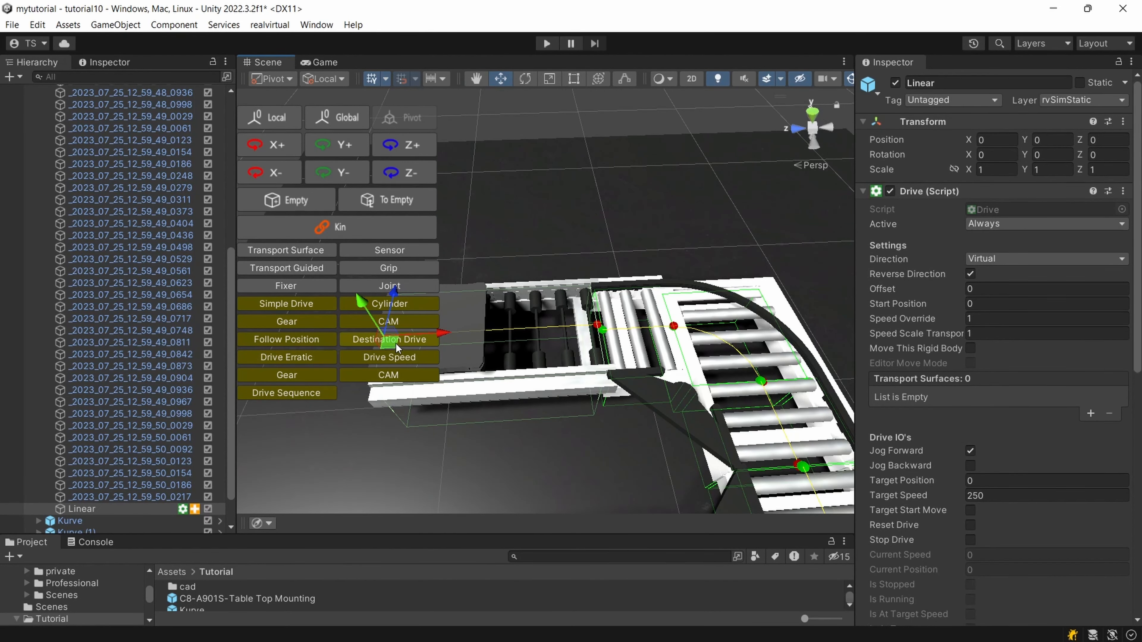
# - Move the first linear conveyor to X 0.202, Y 0.3, Z 1.228, keeping it in line with the adjoining curve
pyautogui.click(511, 235)
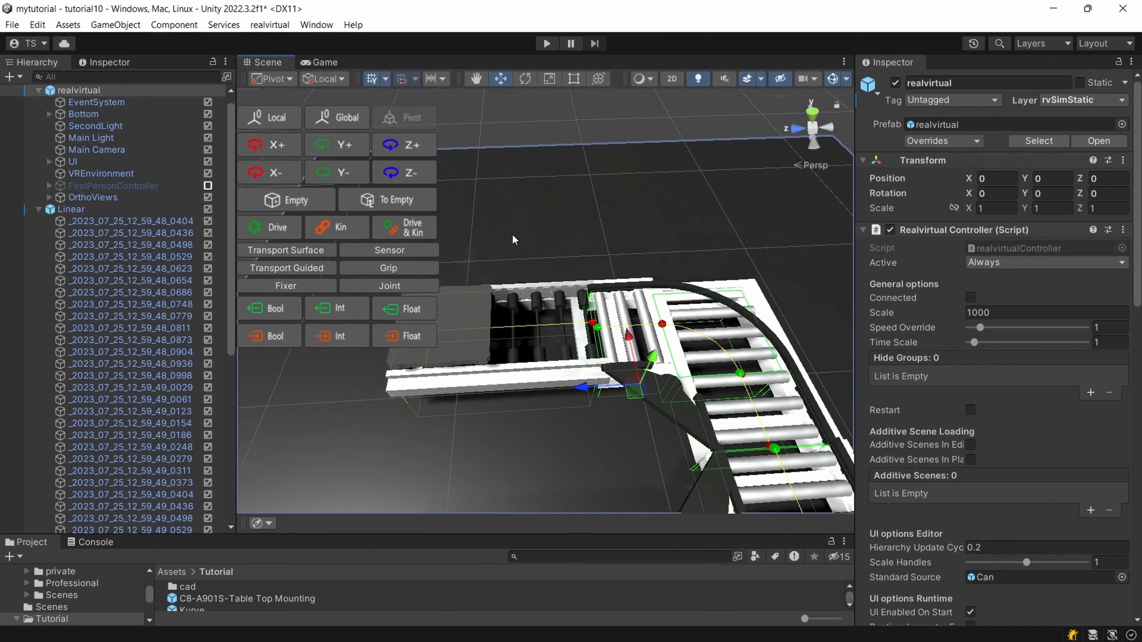
pyautogui.click(83, 209)
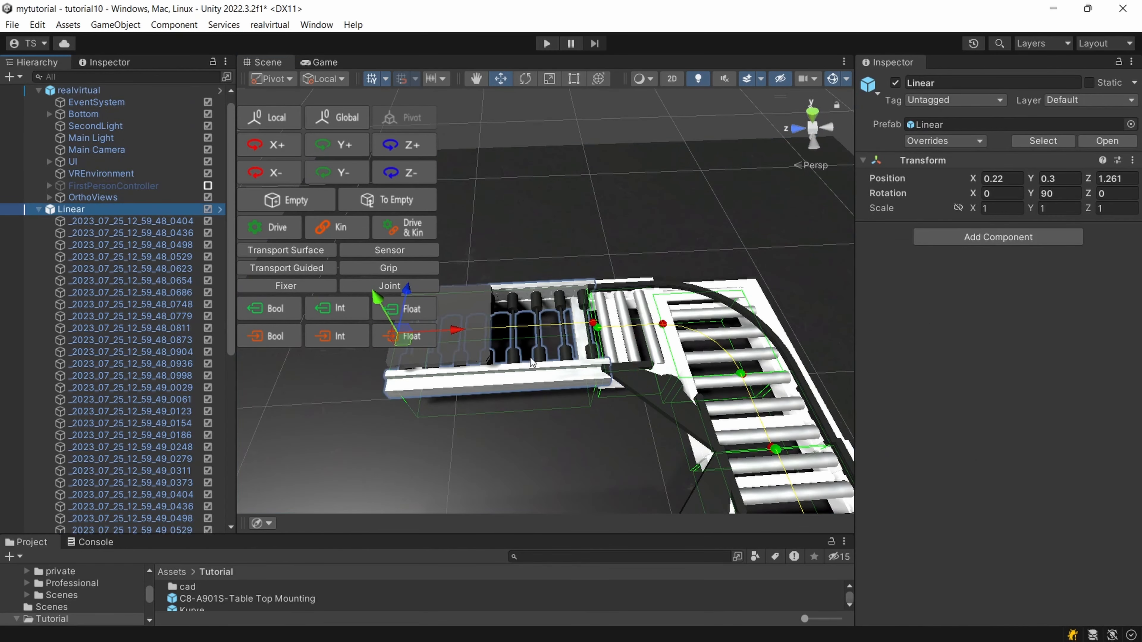
pyautogui.click(403, 344)
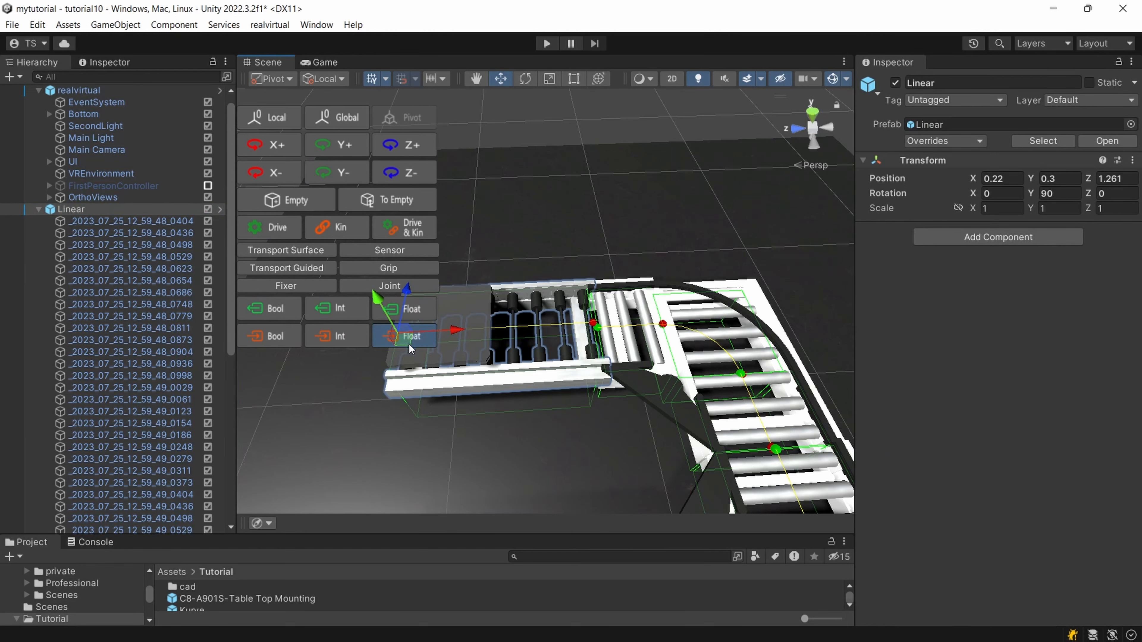
pyautogui.scroll(-6, 542, 244)
pyautogui.moveTo(566, 177); pyautogui.dragTo(606, 146, button='middle')
pyautogui.scroll(2, 605, 146)
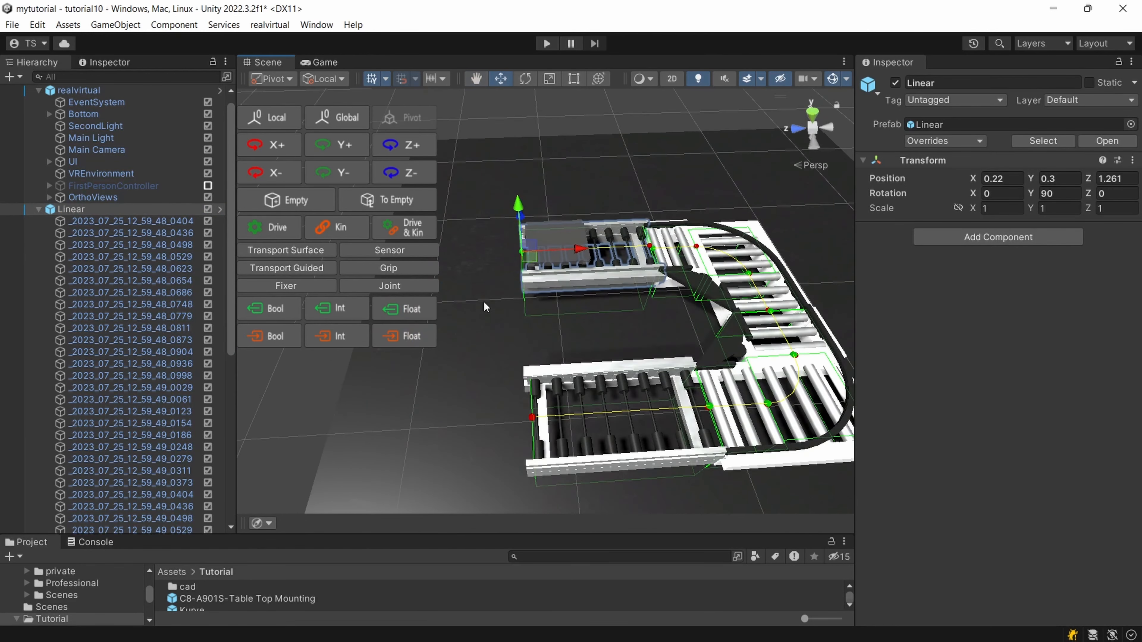
pyautogui.click(484, 302)
pyautogui.click(98, 210)
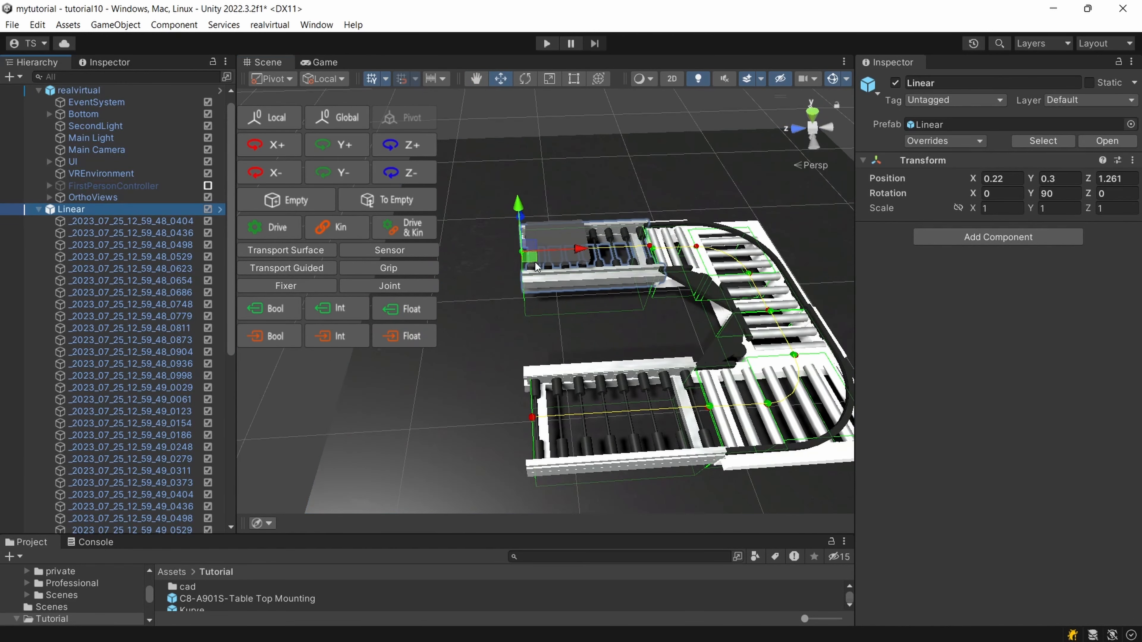
pyautogui.moveTo(535, 266); pyautogui.dragTo(539, 265)
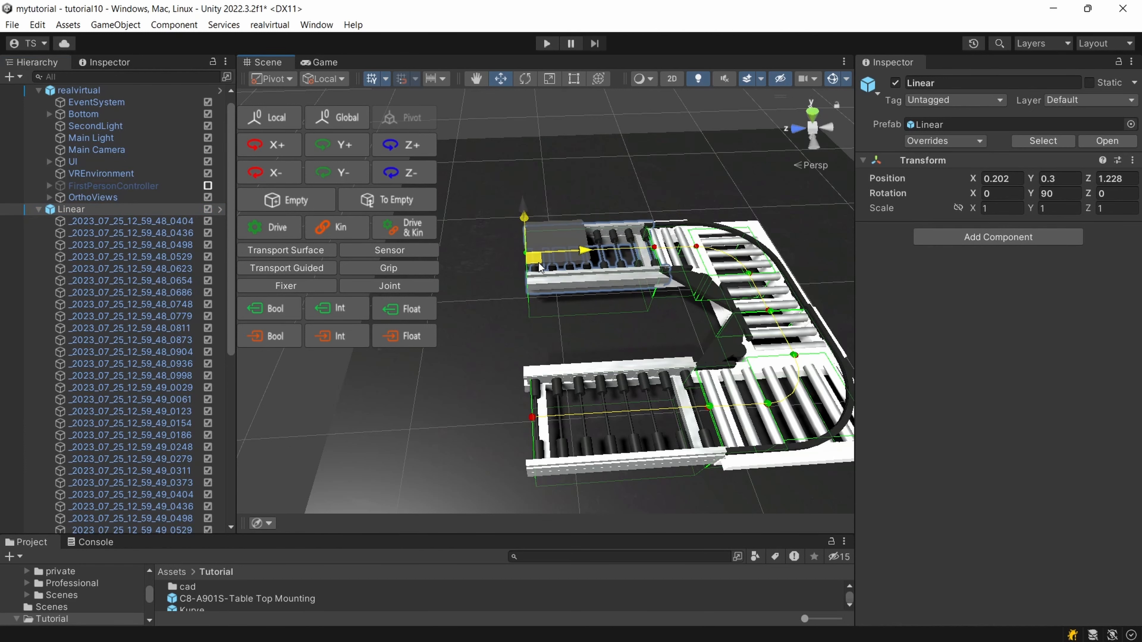
# - Move the second linear conveyor, Linear (1), to X -1.089, Y 0.3, Z 0.222 at the exit of the second curve
pyautogui.scroll(2, 655, 407)
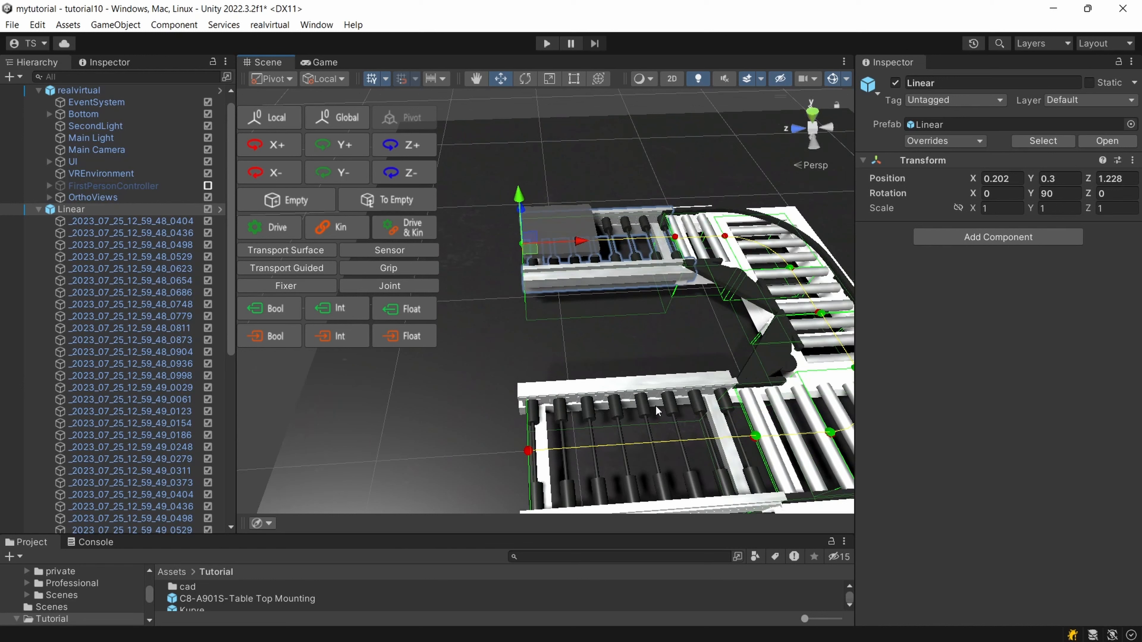
pyautogui.click(612, 444)
pyautogui.scroll(-2, 631, 444)
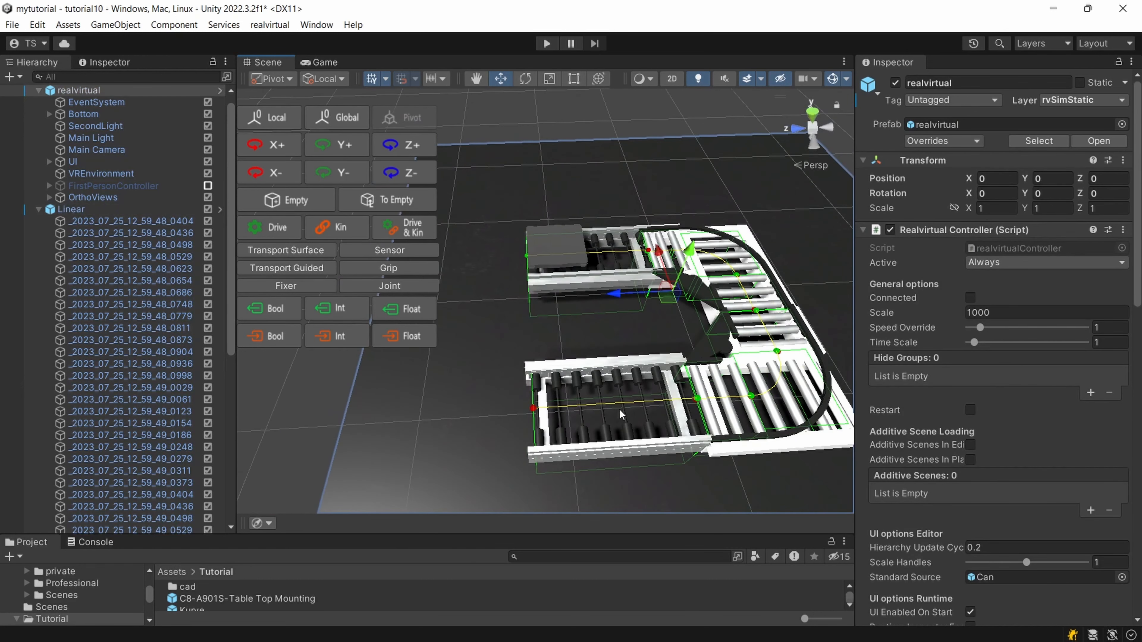
pyautogui.click(562, 439)
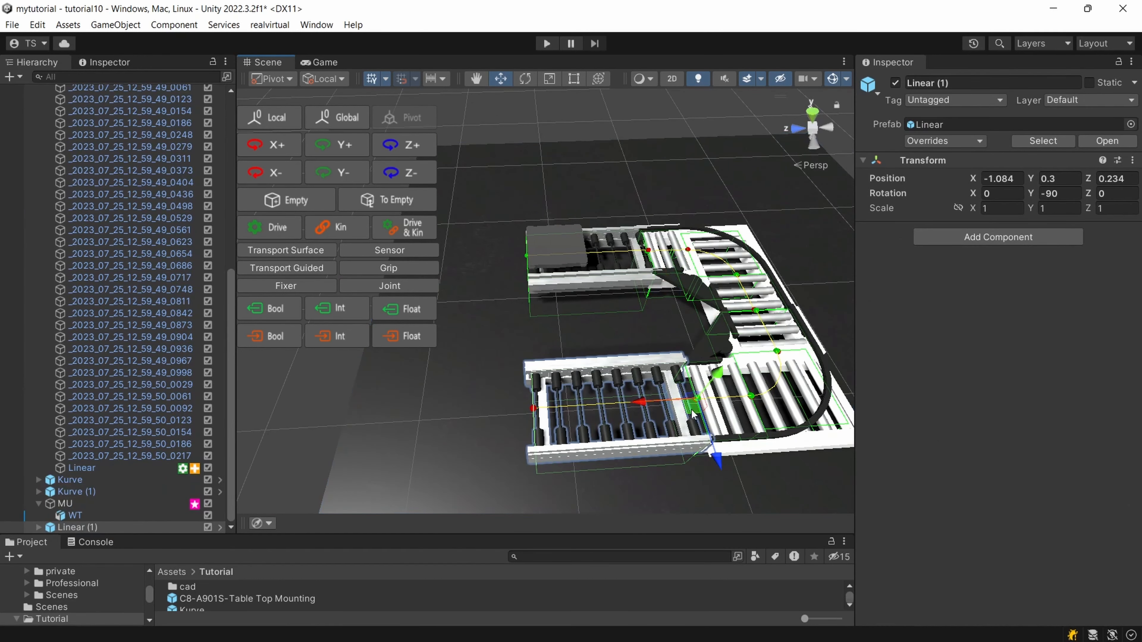
pyautogui.moveTo(687, 413); pyautogui.dragTo(688, 413)
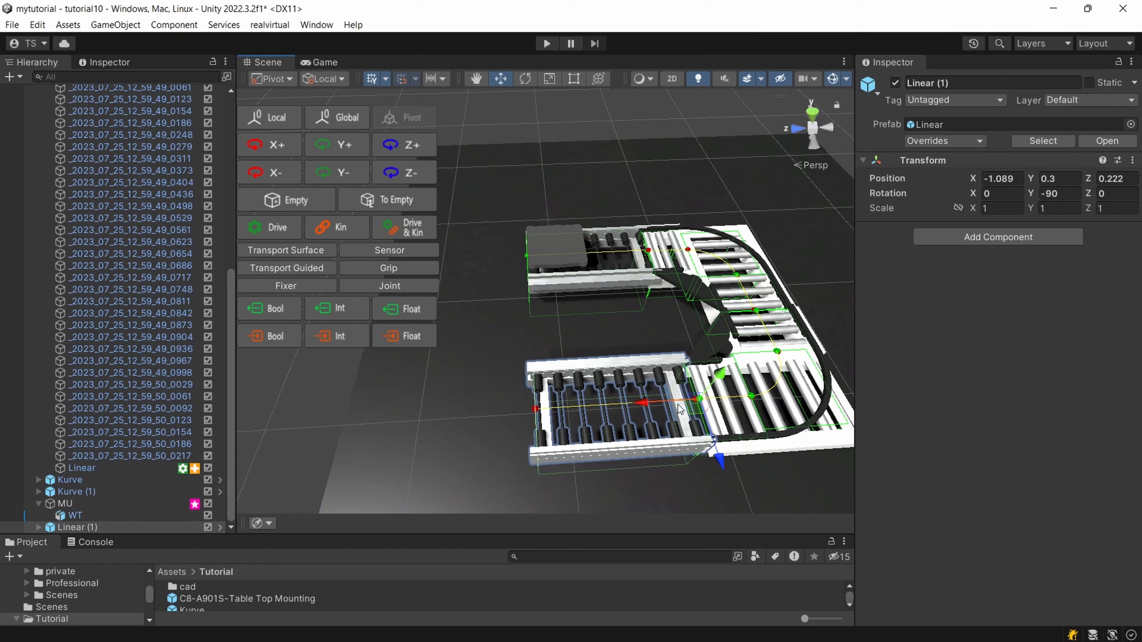
# - Run the simulation, examine how the plates travel through both curves onto the second linear conveyor, and stop it
pyautogui.scroll(-2, 680, 409)
pyautogui.click(549, 43)
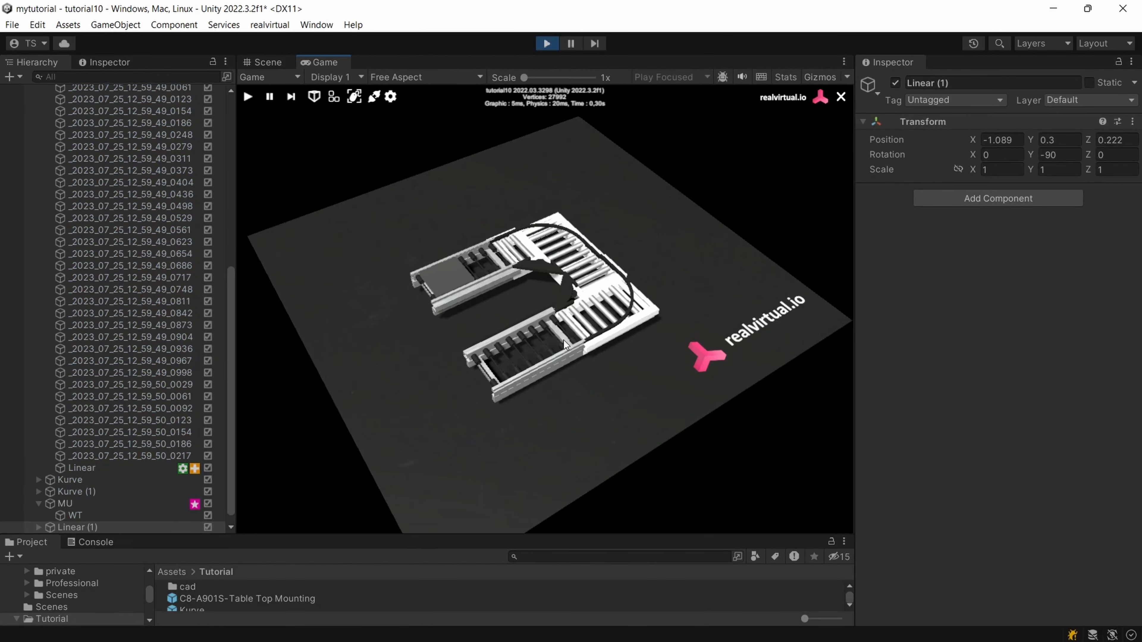
pyautogui.scroll(5, 564, 340)
pyautogui.scroll(-6, 565, 340)
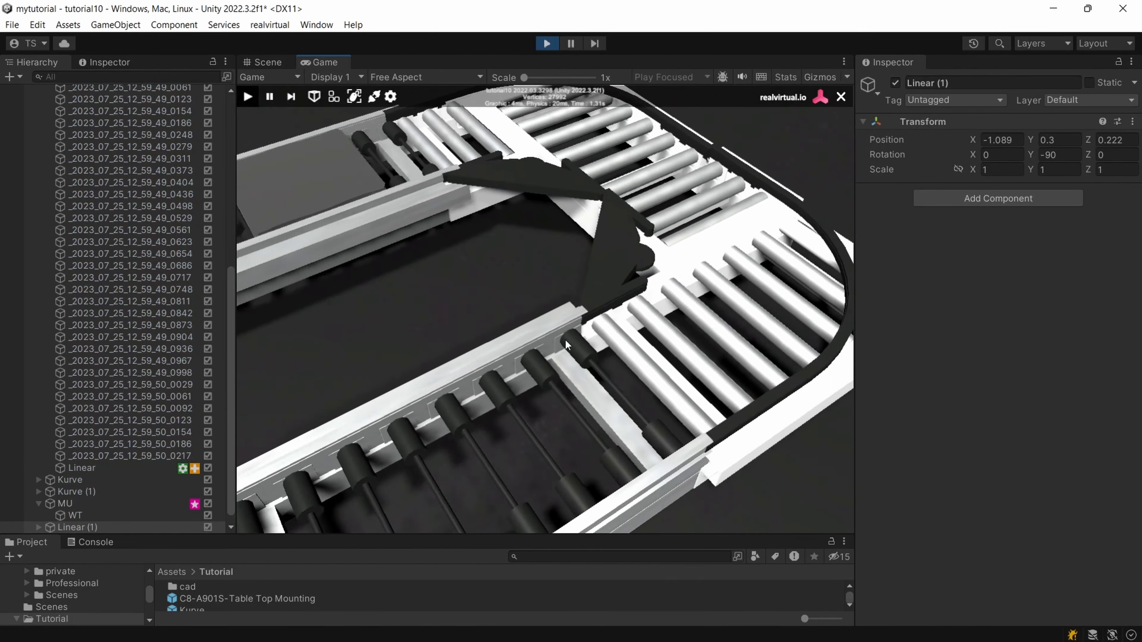
pyautogui.scroll(2, 566, 340)
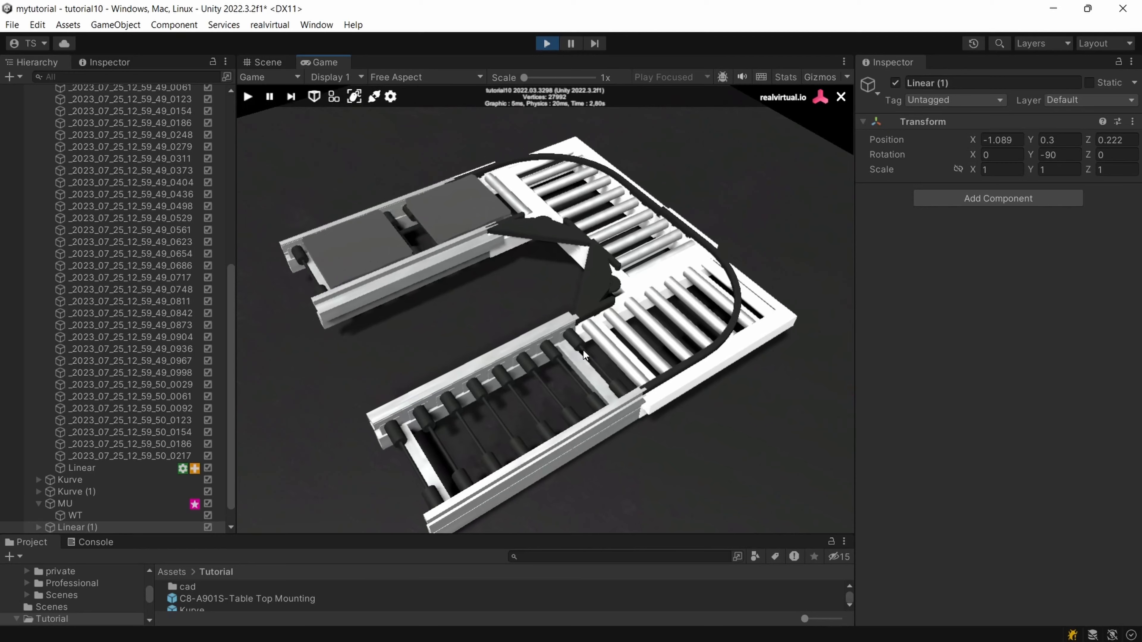
pyautogui.moveTo(583, 350); pyautogui.dragTo(622, 354, button='middle')
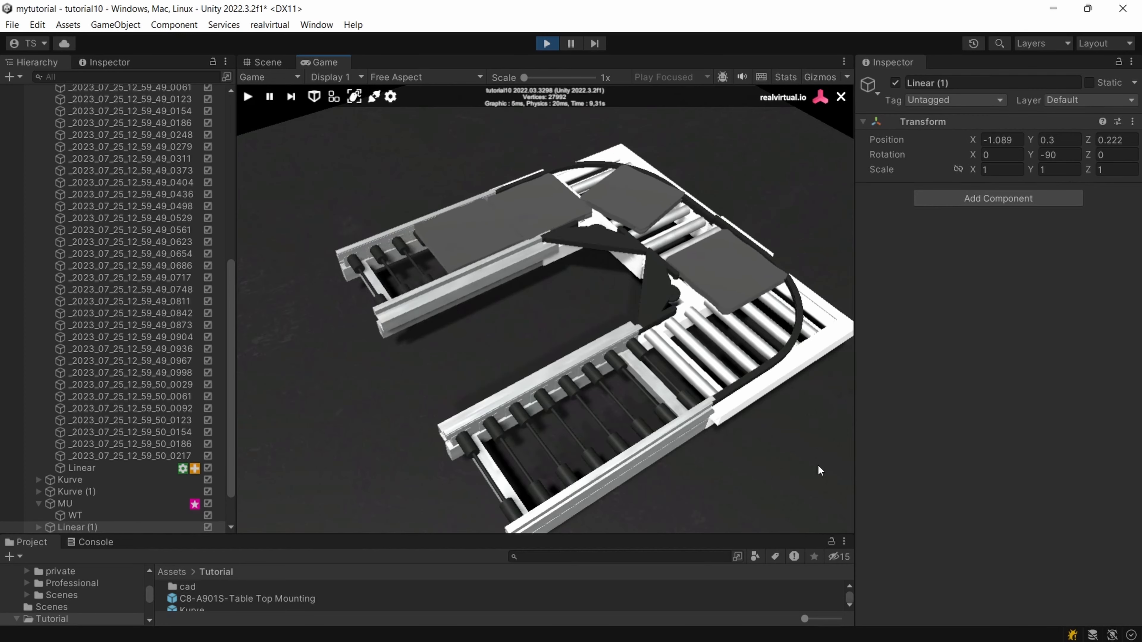
pyautogui.scroll(4, 705, 298)
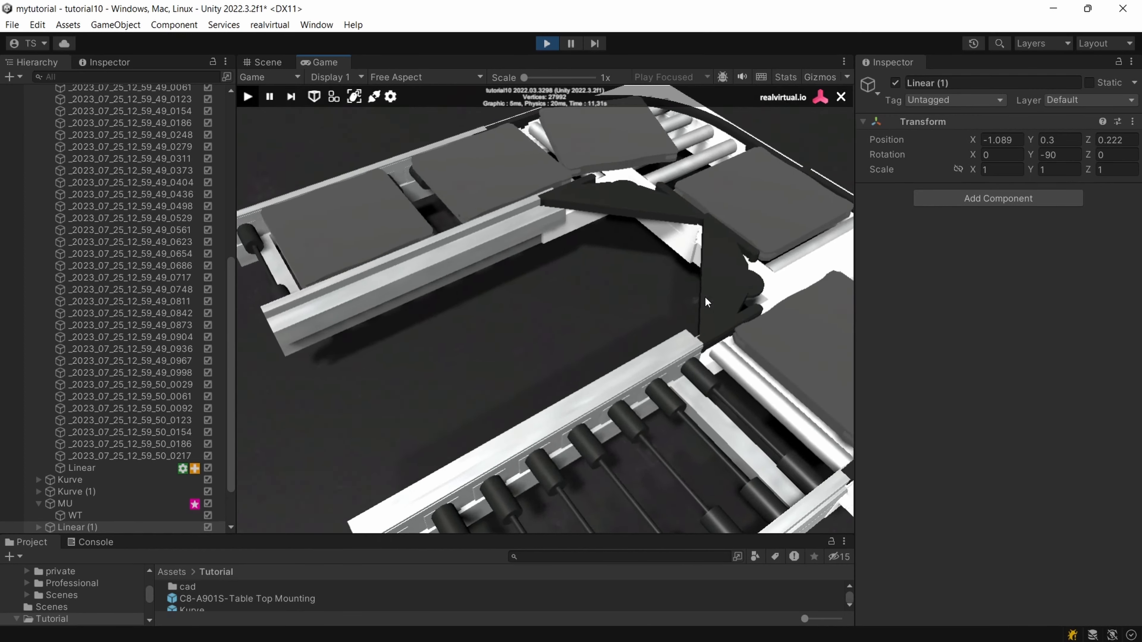
pyautogui.moveTo(705, 296); pyautogui.dragTo(418, 327, button='right')
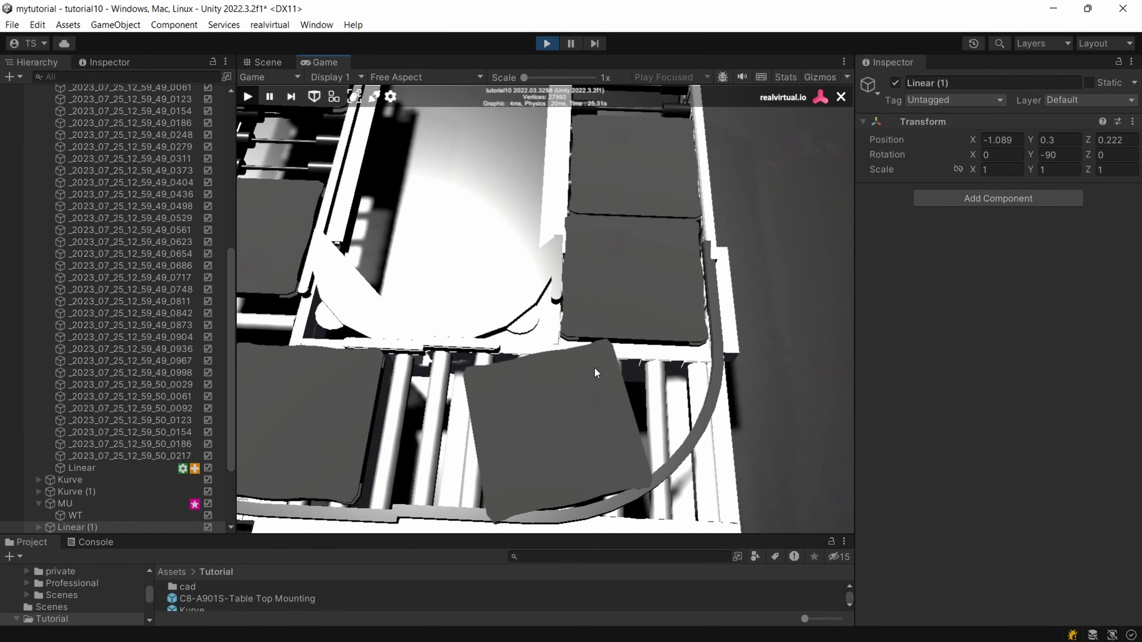
pyautogui.moveTo(594, 367); pyautogui.dragTo(747, 352, button='right')
pyautogui.scroll(-10, 747, 352)
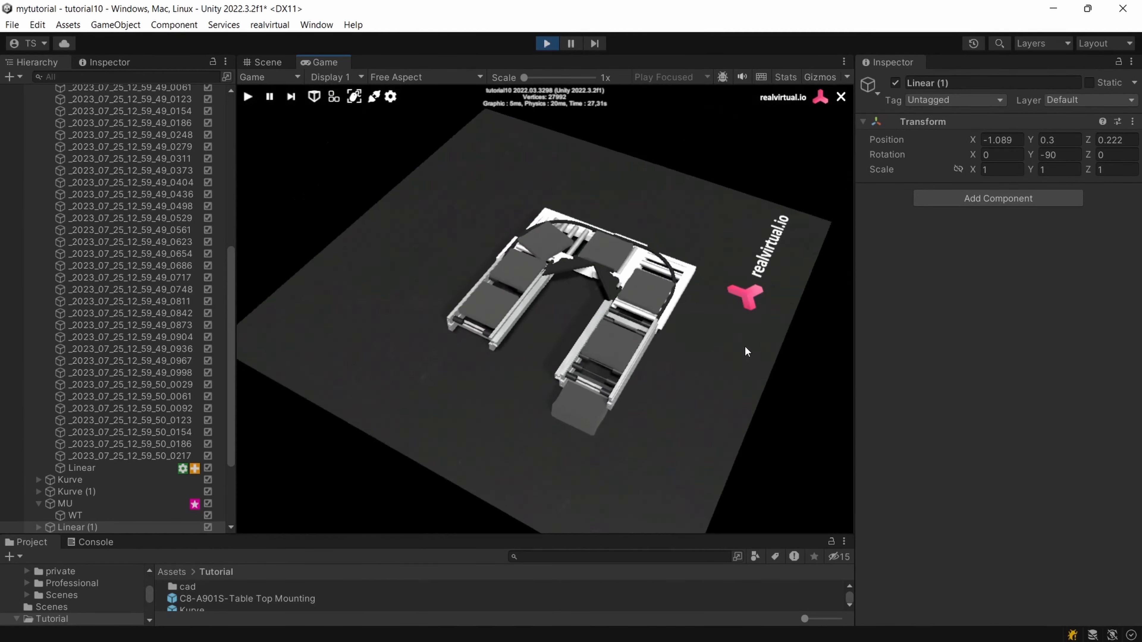
pyautogui.scroll(10, 667, 356)
pyautogui.scroll(-3, 666, 357)
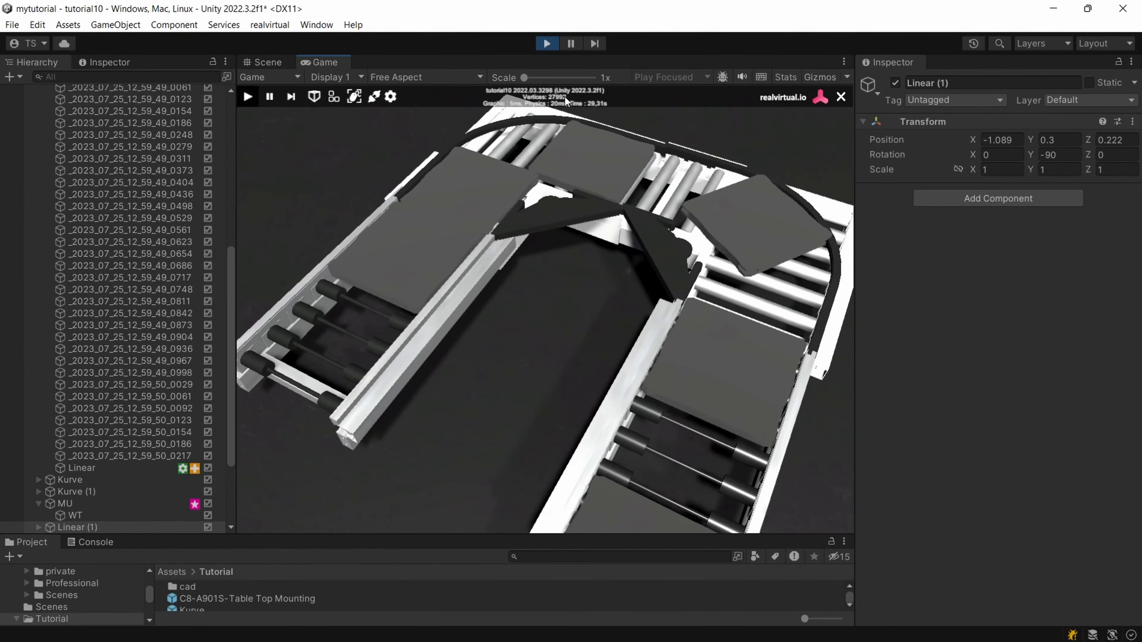
pyautogui.click(547, 43)
# - Place the Stopper model from the Tutorial/cad folder in the scene beside the conveyor line
pyautogui.scroll(2, 602, 309)
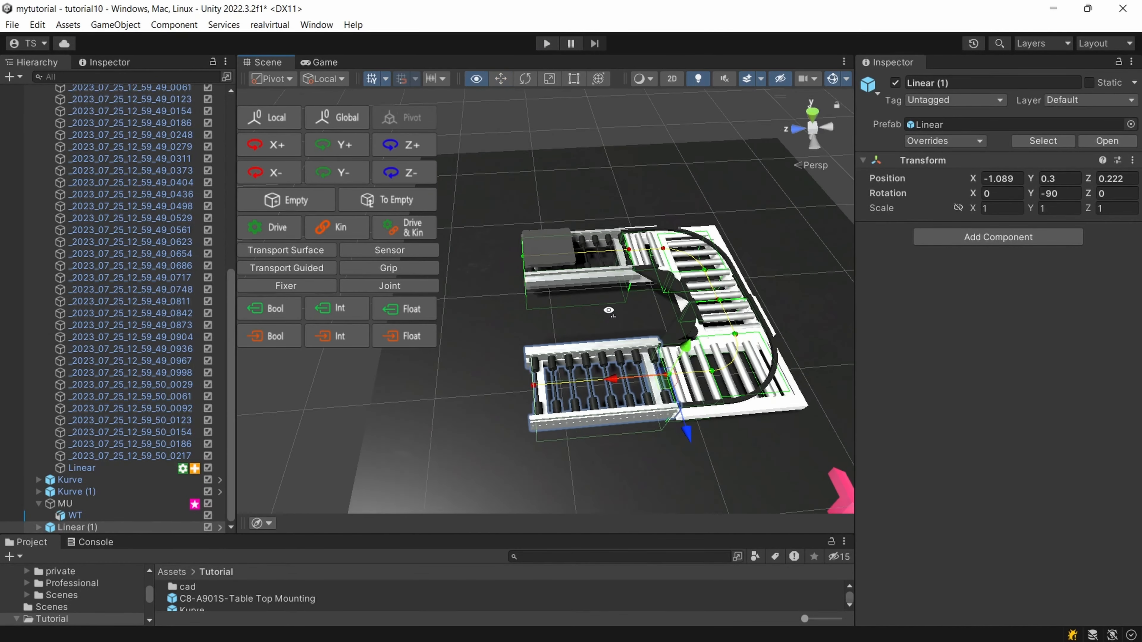
pyautogui.moveTo(607, 309); pyautogui.dragTo(671, 301, button='right')
pyautogui.scroll(4, 652, 305)
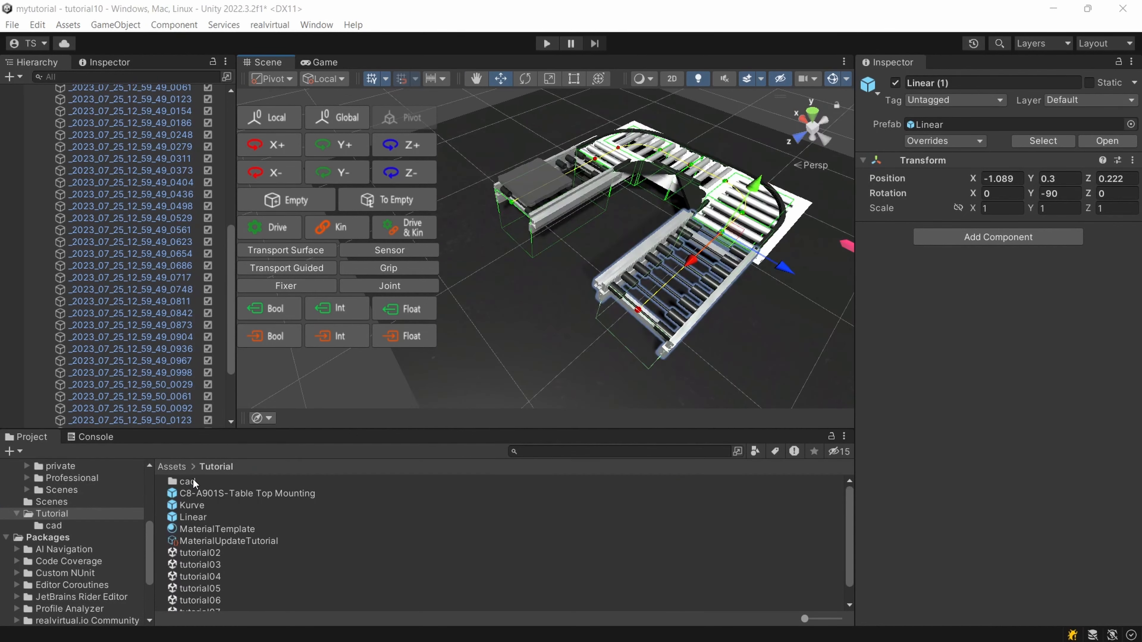
pyautogui.click(193, 479)
pyautogui.doubleClick(192, 479)
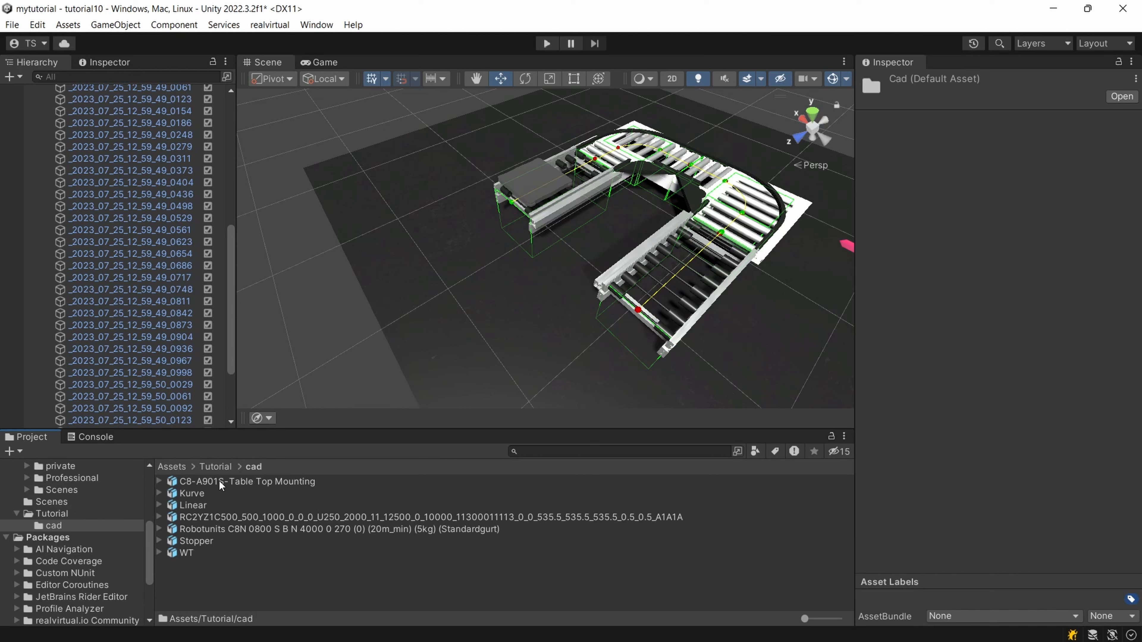
pyautogui.moveTo(193, 541); pyautogui.dragTo(491, 277)
pyautogui.scroll(3, 500, 281)
pyautogui.scroll(-2, 502, 286)
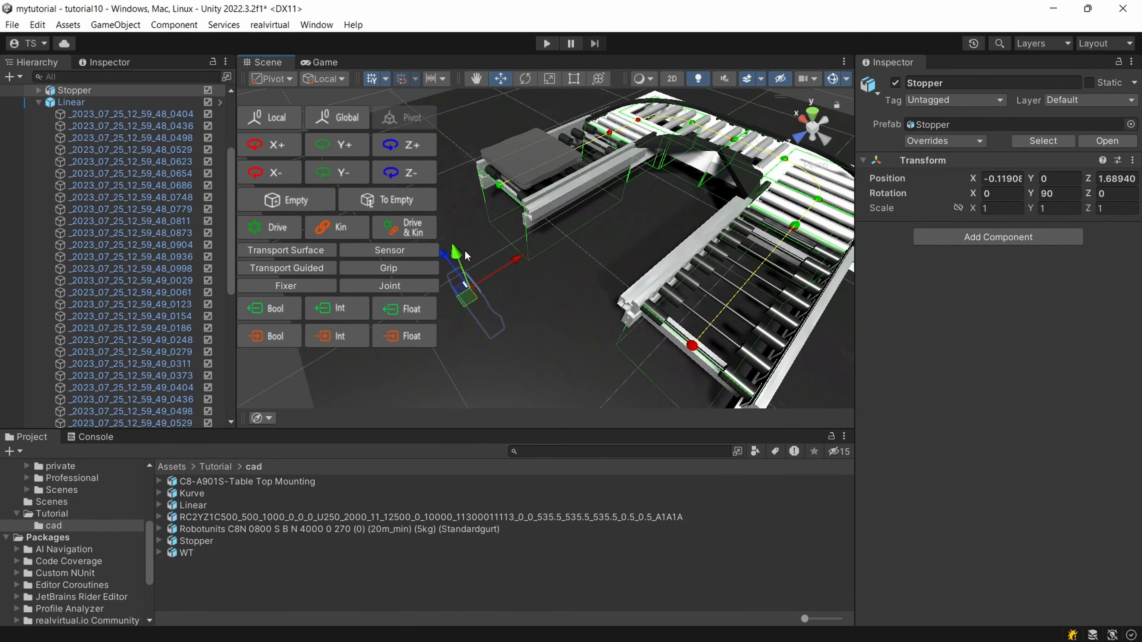
# - Set the Stopper's Y position to 0.3 and move it onto the second linear conveyor at X -1.111, Z 0.942
pyautogui.moveTo(463, 260); pyautogui.dragTo(460, 235)
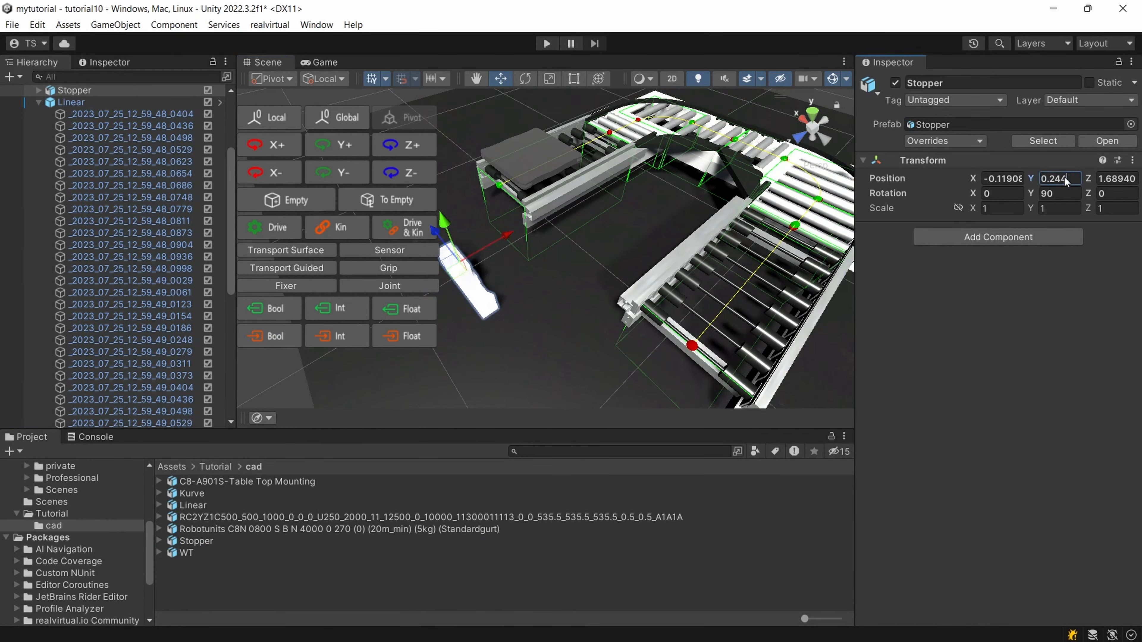
pyautogui.write('3')
pyautogui.moveTo(461, 269); pyautogui.dragTo(740, 321)
# - Shift the Stopper between the end rollers of the second linear conveyor to X -1.0902, Z 0.9918
pyautogui.moveTo(740, 321); pyautogui.dragTo(678, 243, button='right')
pyautogui.moveTo(678, 243); pyautogui.dragTo(617, 197, button='middle')
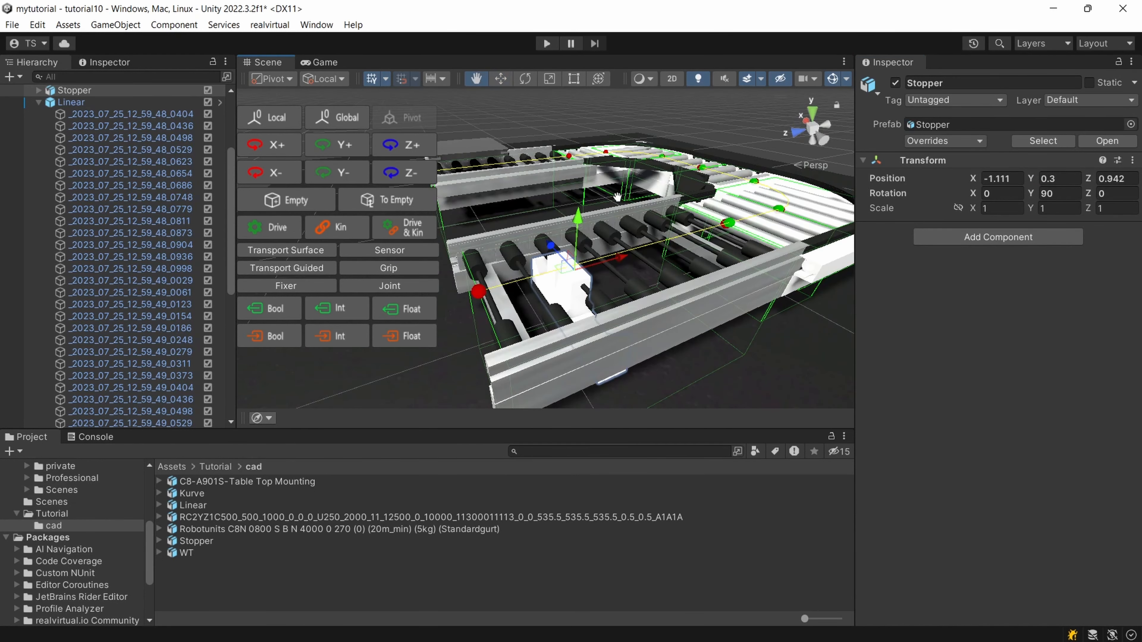
pyautogui.scroll(6, 612, 217)
pyautogui.scroll(-2, 610, 242)
pyautogui.moveTo(623, 309); pyautogui.dragTo(575, 314)
# - Examine the Stopper's fit in the second linear conveyor from below, from the front and in perspective
pyautogui.moveTo(587, 318); pyautogui.dragTo(489, 343, button='right')
pyautogui.moveTo(488, 342); pyautogui.dragTo(536, 285, button='middle')
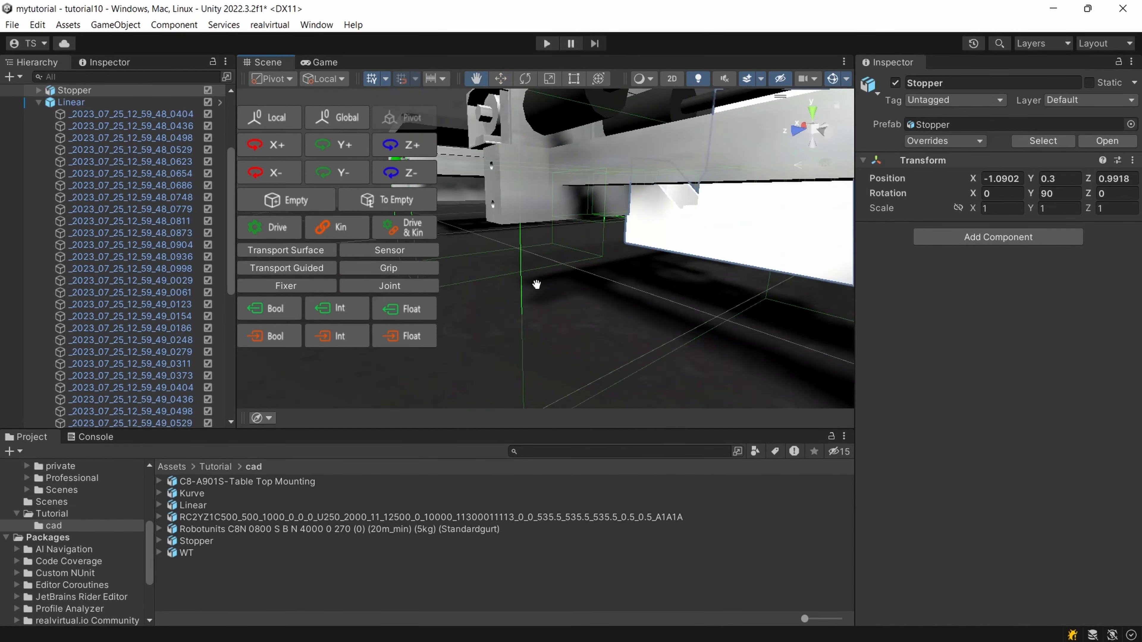
pyautogui.click(794, 131)
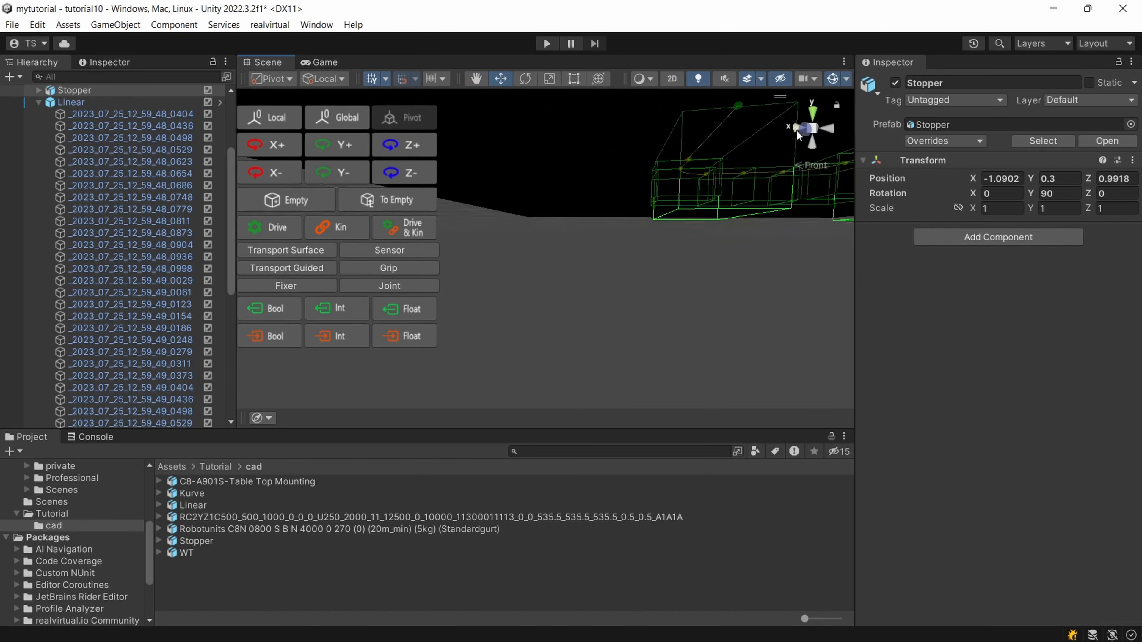
pyautogui.click(807, 164)
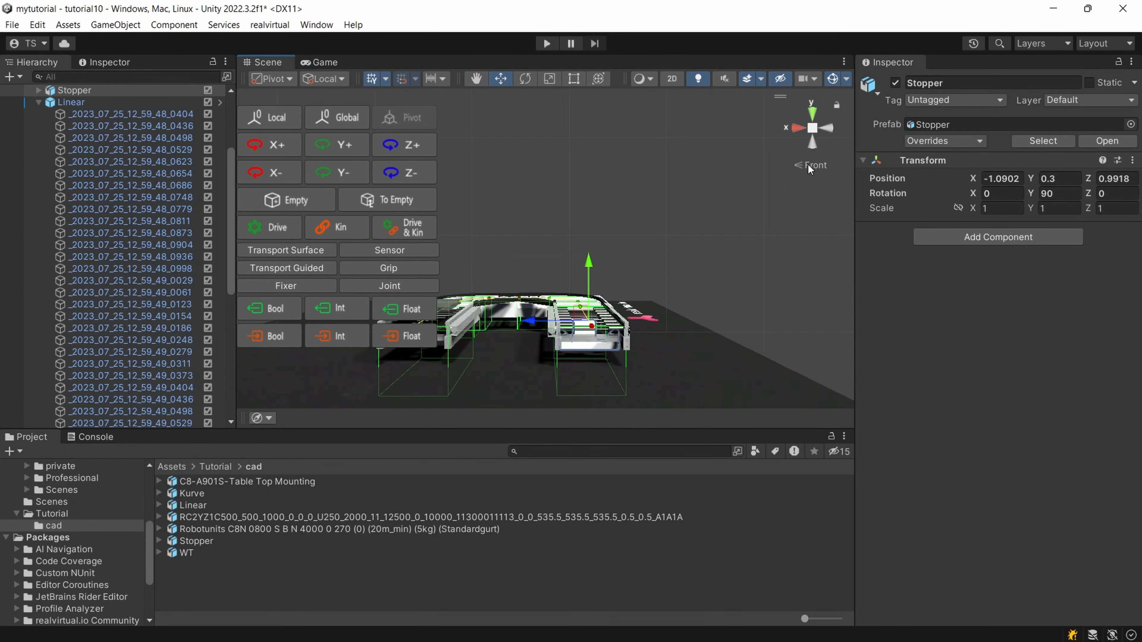
pyautogui.scroll(10, 588, 327)
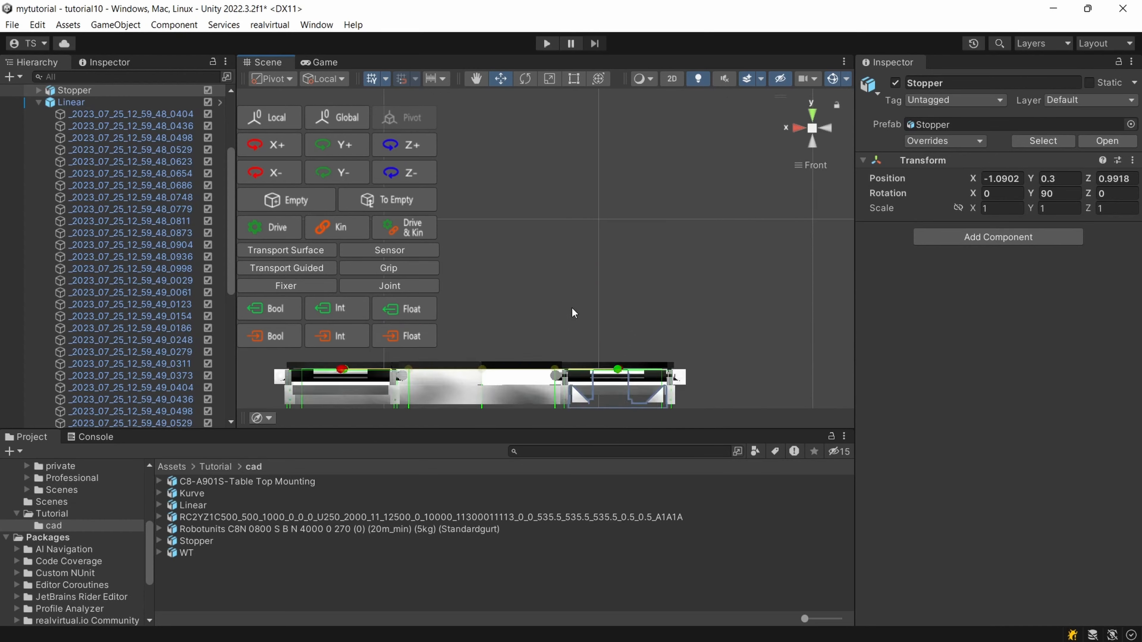
pyautogui.moveTo(572, 296); pyautogui.dragTo(555, 194, button='middle')
pyautogui.scroll(-6, 741, 302)
pyautogui.scroll(6, 738, 302)
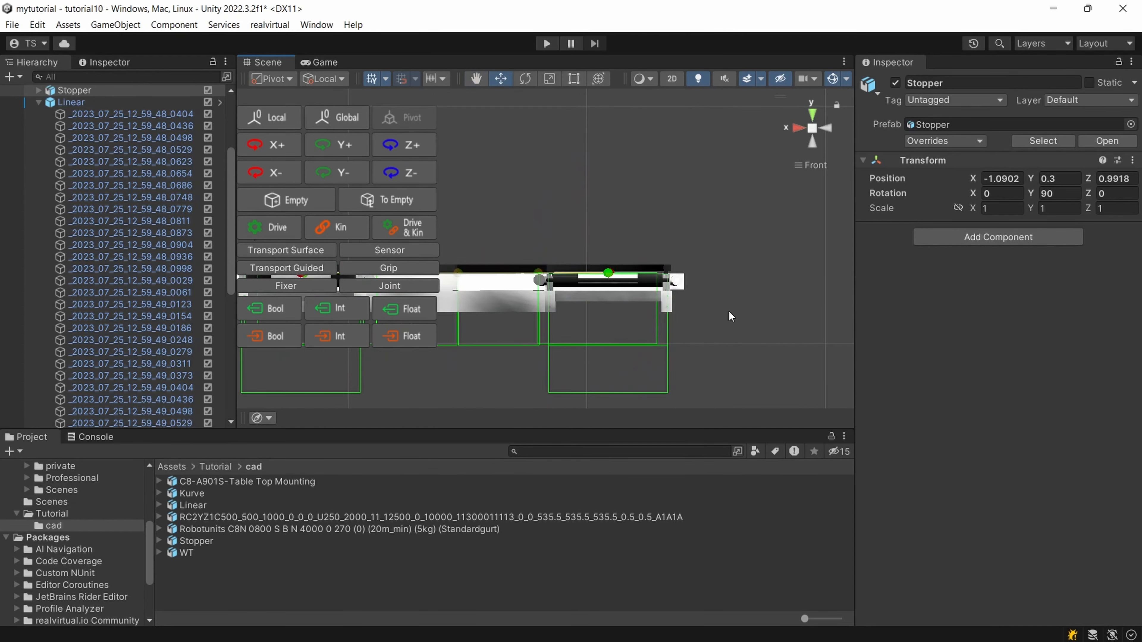
pyautogui.keyDown('alt'); pyautogui.moveTo(728, 310); pyautogui.dragTo(603, 405); pyautogui.keyUp('alt')
pyautogui.moveTo(602, 403); pyautogui.dragTo(737, 271, button='middle')
pyautogui.moveTo(742, 270); pyautogui.dragTo(650, 310, button='right')
pyautogui.scroll(5, 525, 311)
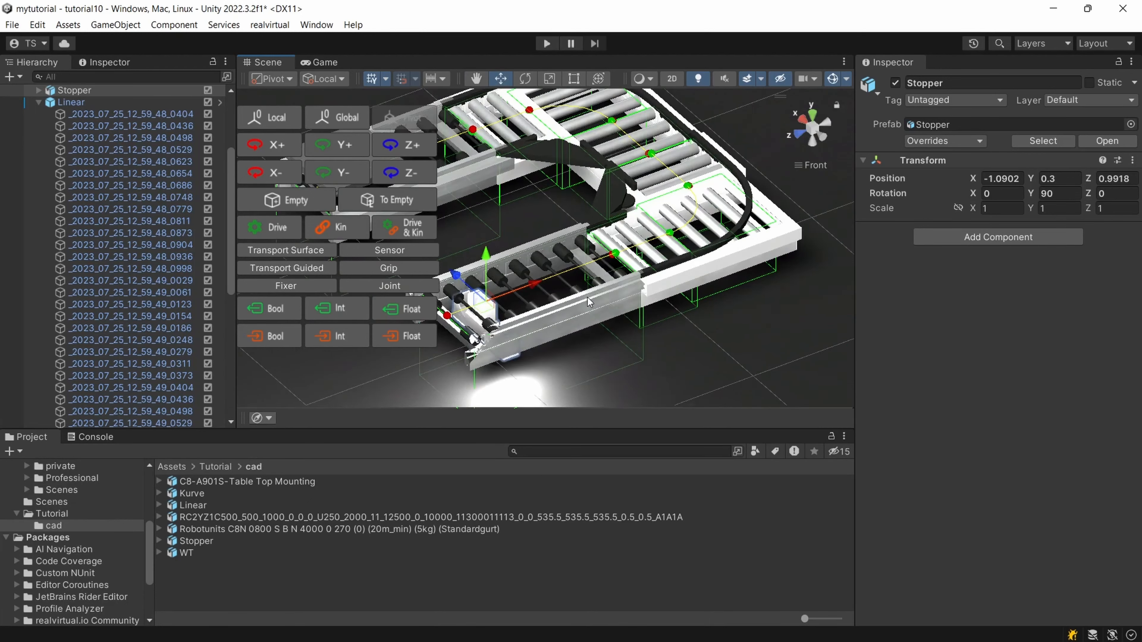
pyautogui.click(818, 165)
pyautogui.moveTo(701, 212); pyautogui.dragTo(778, 157, button='middle')
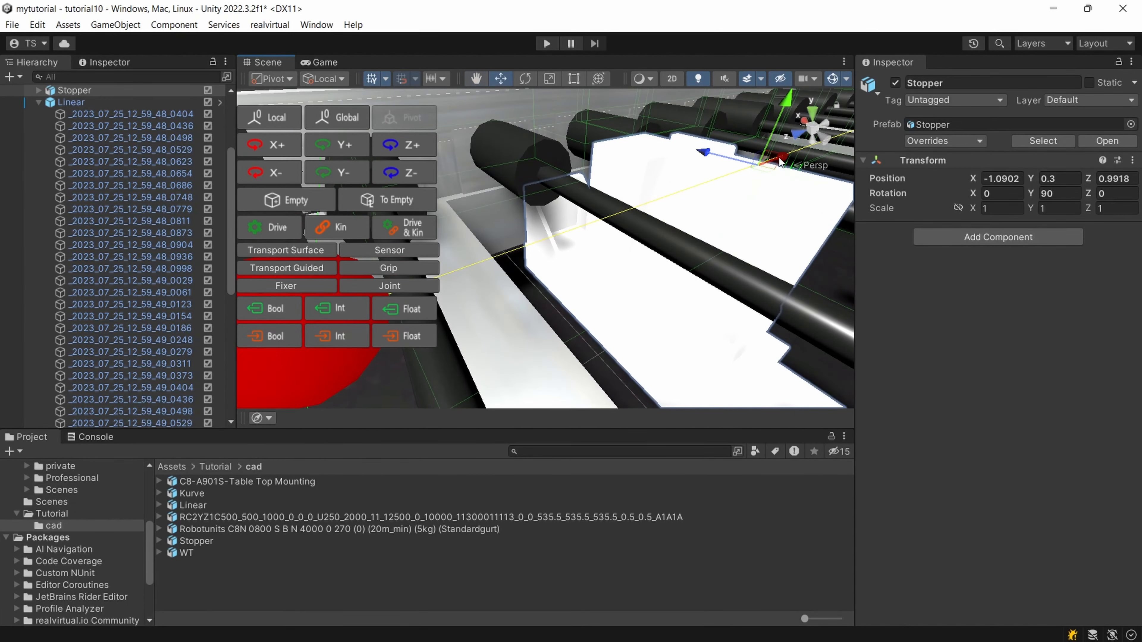
# - Select the Stopper's mesh part _2023_07_25_14_57_56_0498 and examine it between the rollers
pyautogui.scroll(-5, 587, 289)
pyautogui.click(642, 253)
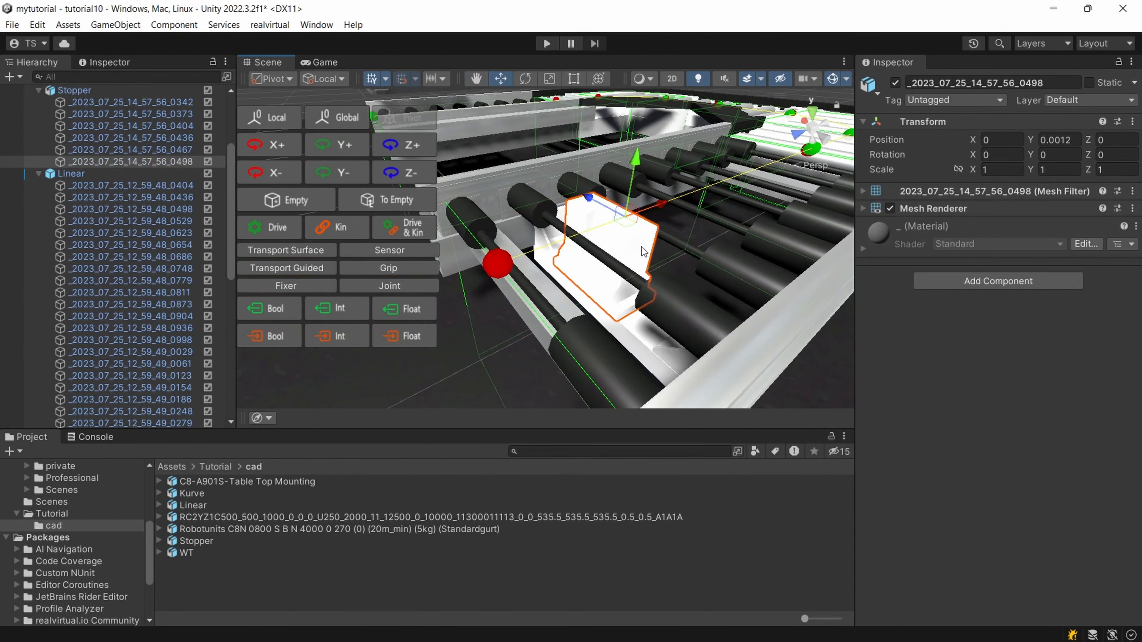
pyautogui.scroll(3, 642, 221)
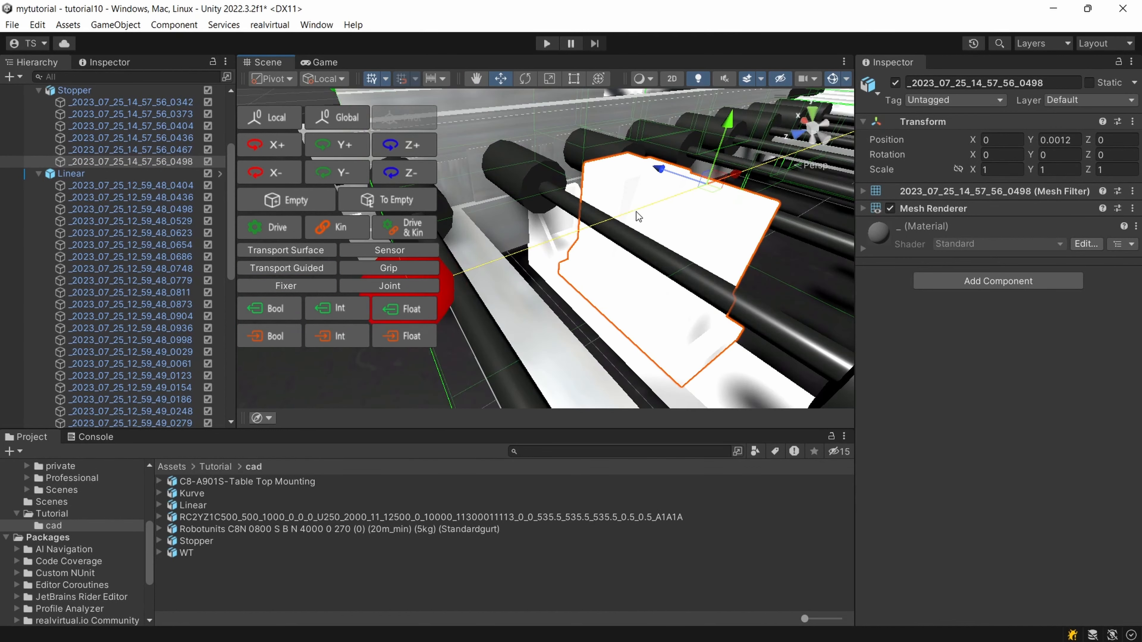
pyautogui.scroll(-5, 681, 222)
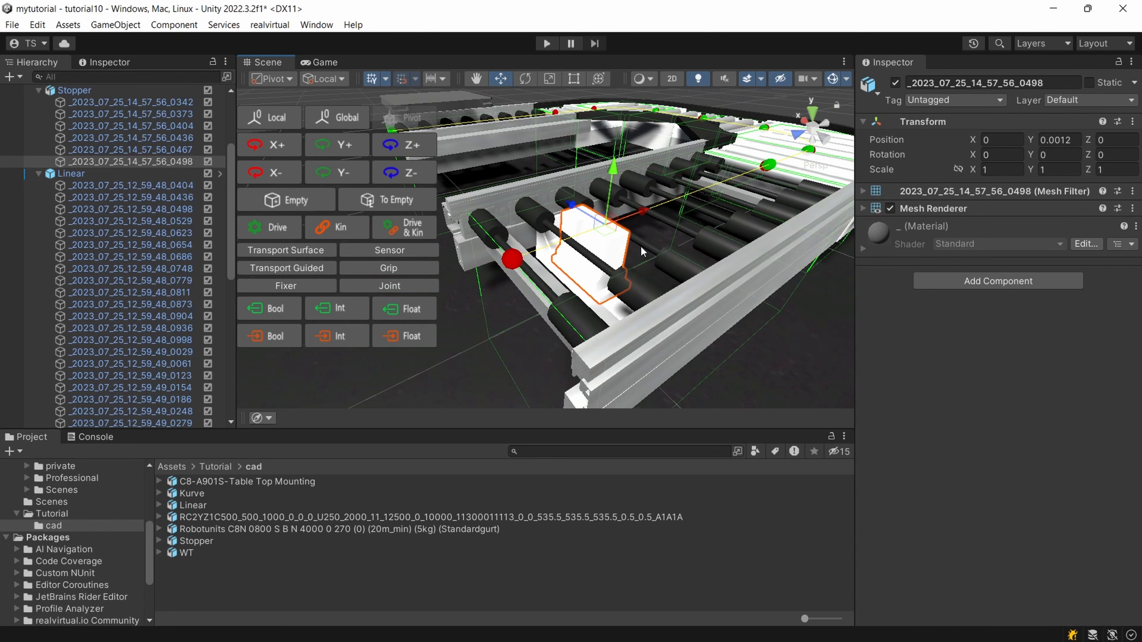
pyautogui.scroll(3, 640, 246)
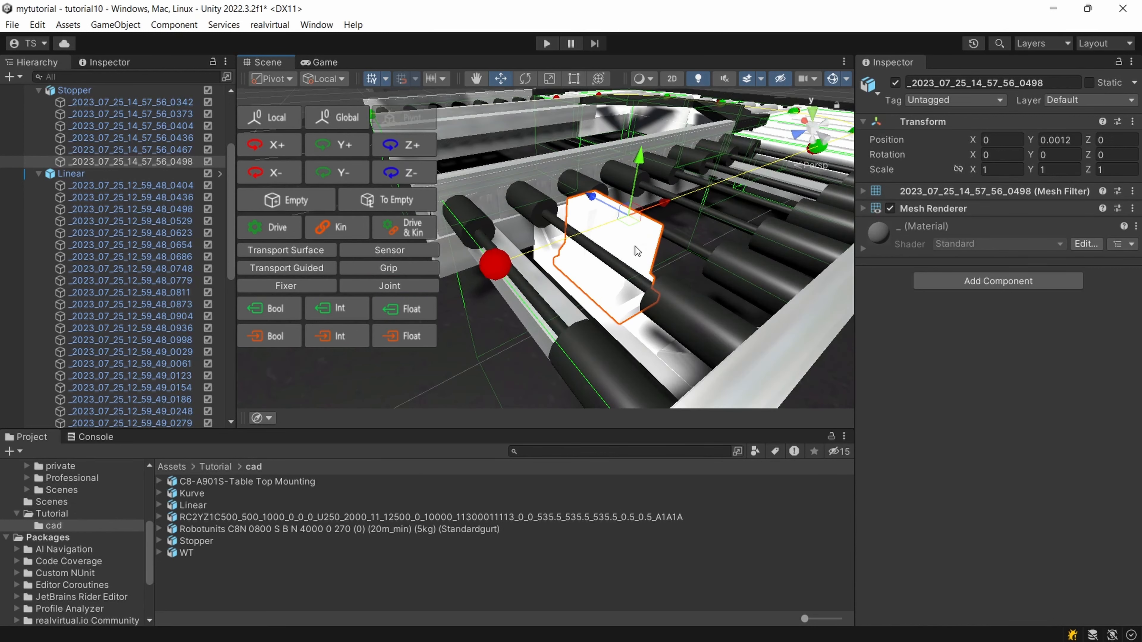
# - Examine the Stopper part _2023_07_25_14_57_56_0498 between the conveyor rollers from several angles and distances
pyautogui.keyDown('alt'); pyautogui.moveTo(635, 246); pyautogui.dragTo(580, 269); pyautogui.keyUp('alt')
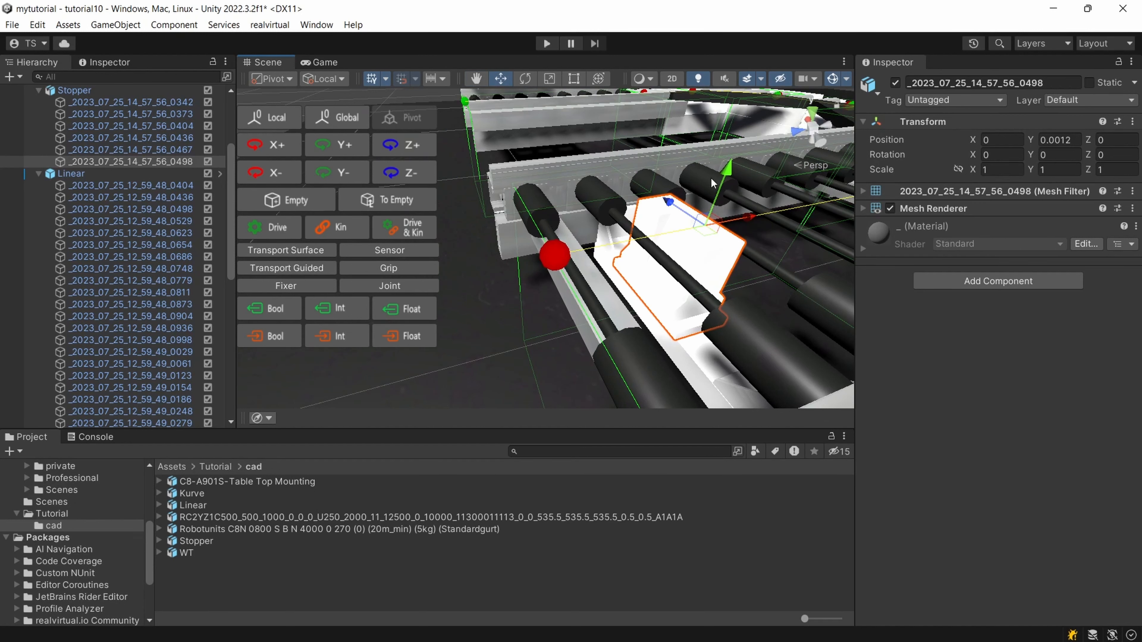
pyautogui.scroll(-3, 718, 293)
pyautogui.scroll(6, 711, 276)
pyautogui.scroll(-2, 711, 276)
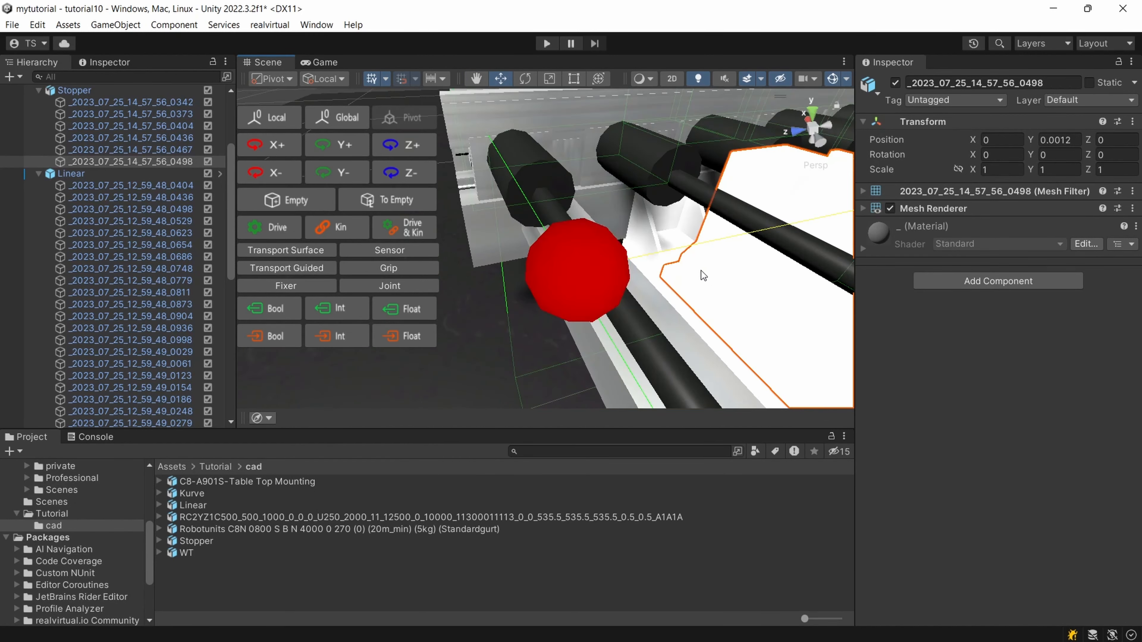
pyautogui.moveTo(701, 270); pyautogui.dragTo(690, 307, button='middle')
pyautogui.scroll(-6, 615, 220)
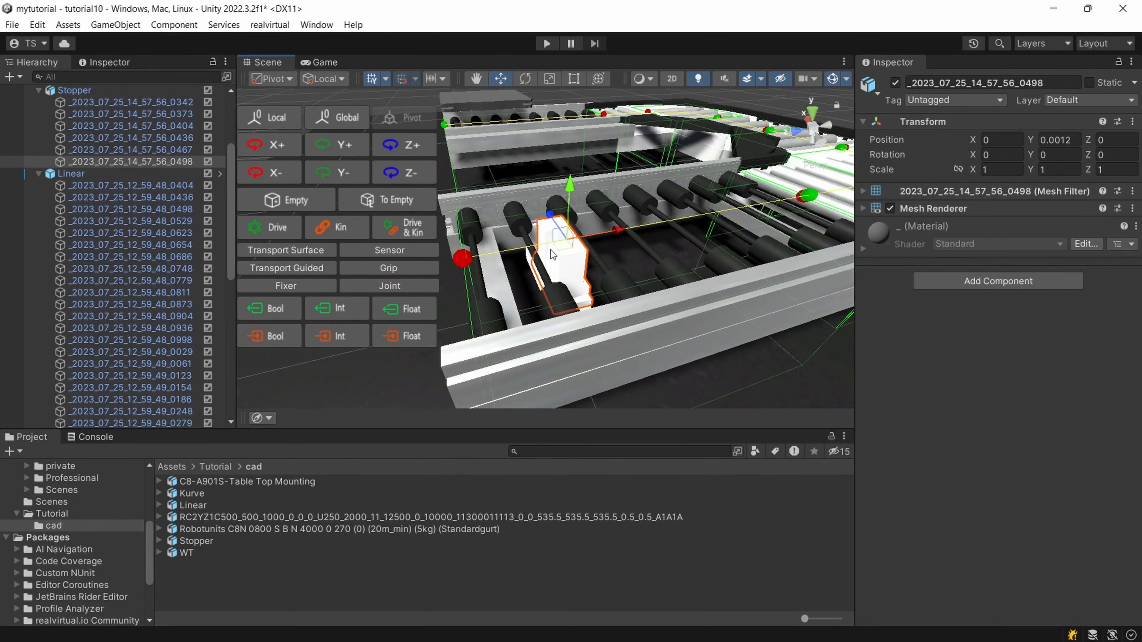
pyautogui.scroll(2, 595, 219)
pyautogui.scroll(-2, 584, 215)
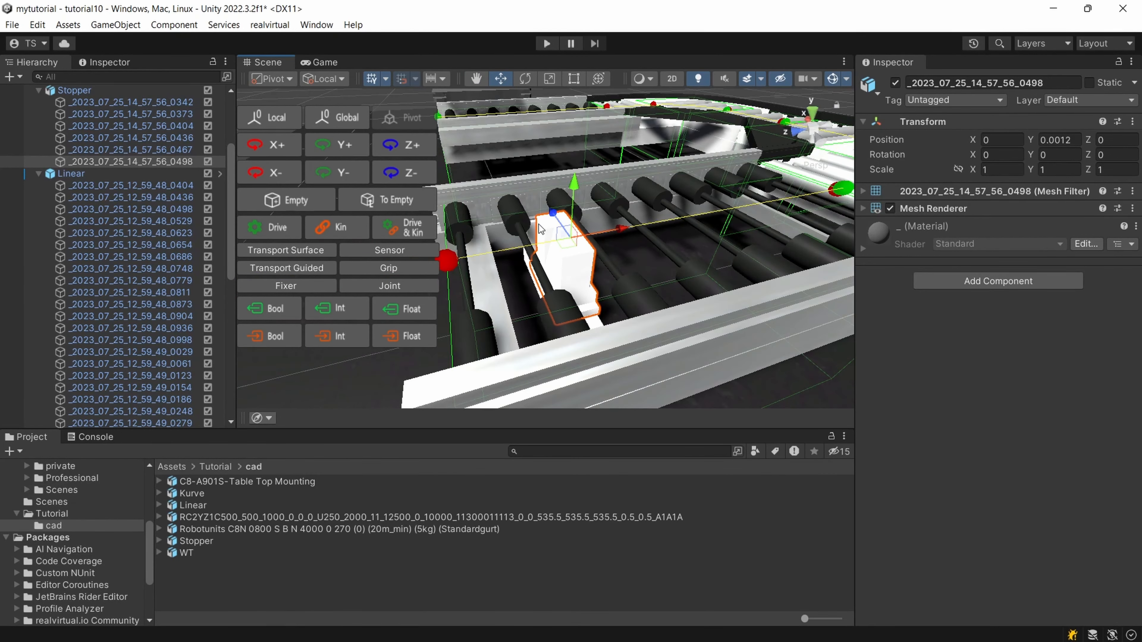
pyautogui.scroll(-2, 531, 282)
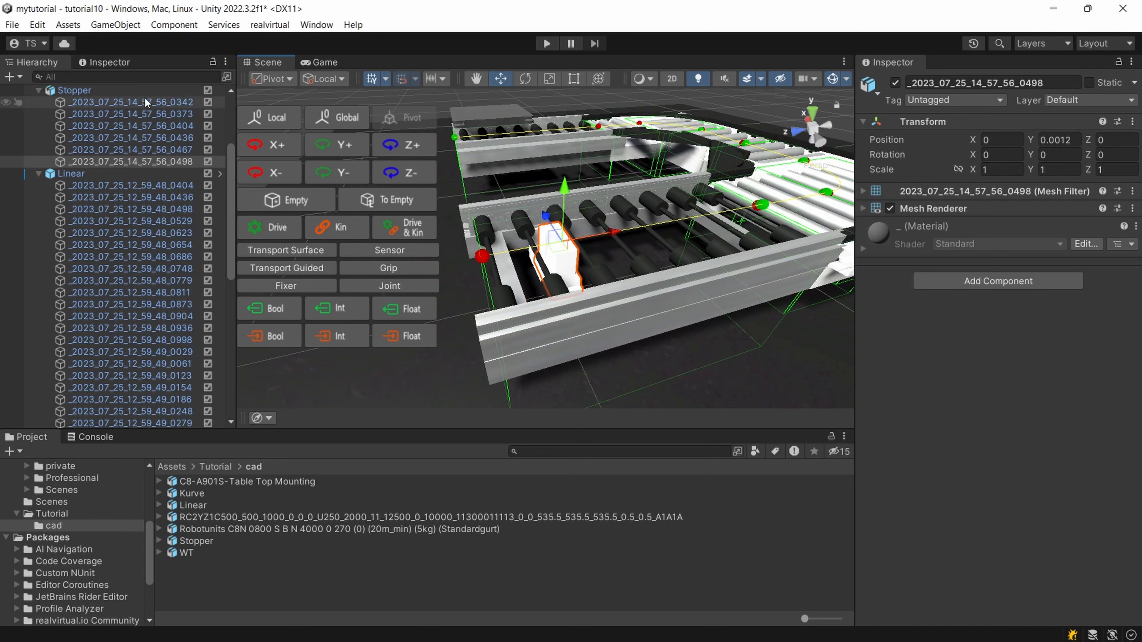
pyautogui.scroll(3, 517, 292)
pyautogui.keyDown('alt'); pyautogui.moveTo(517, 293); pyautogui.dragTo(616, 283); pyautogui.keyUp('alt')
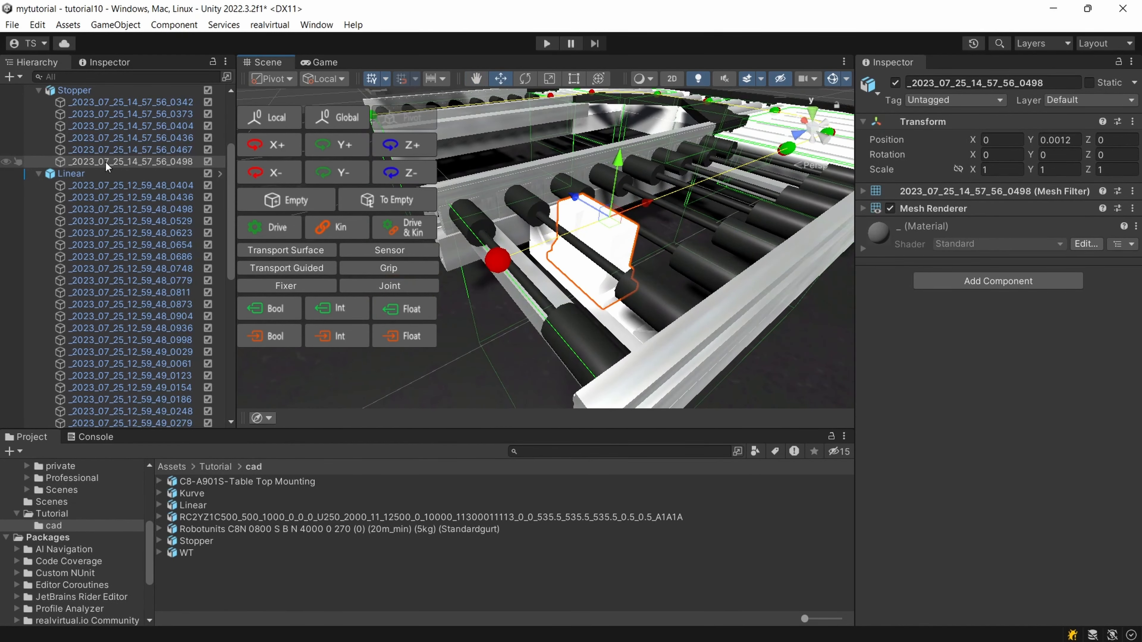
pyautogui.scroll(-3, 588, 278)
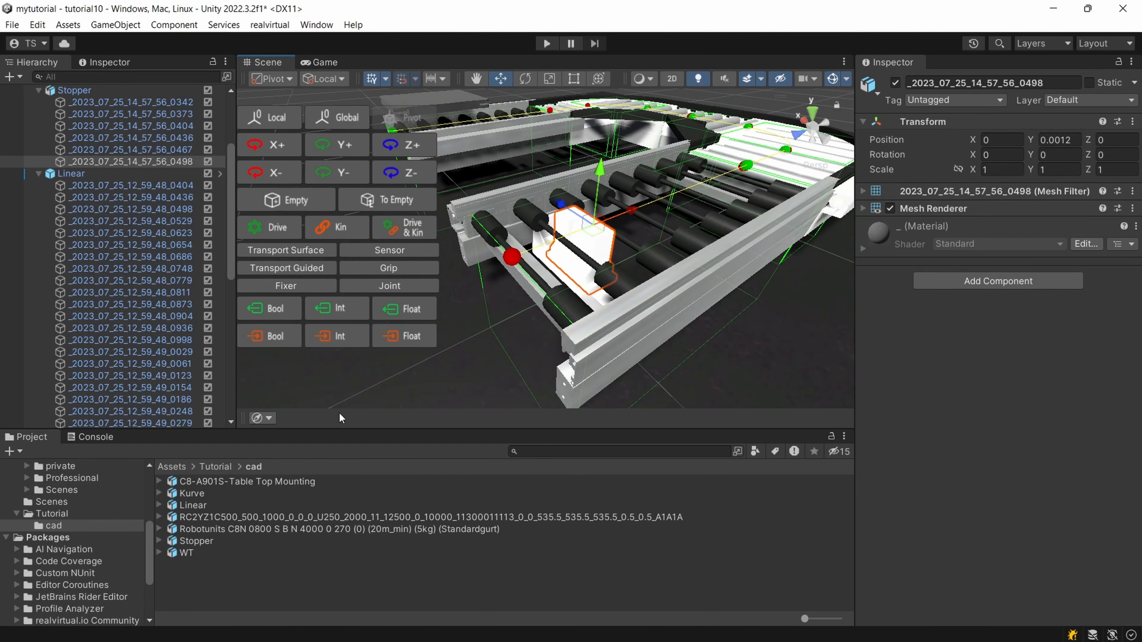
pyautogui.scroll(1, 524, 307)
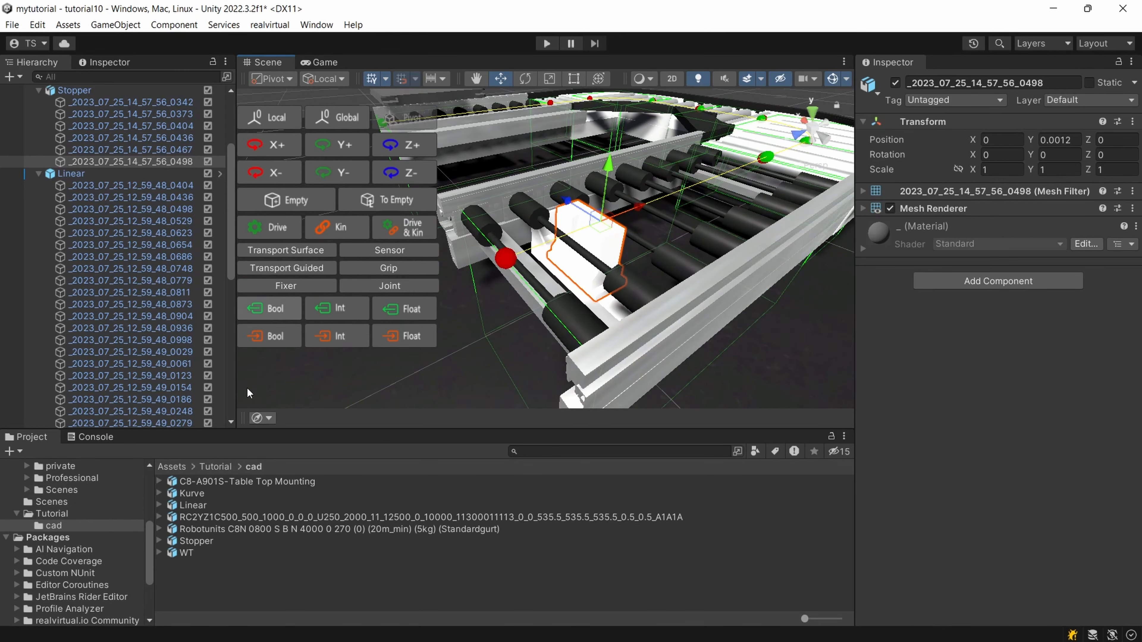
pyautogui.scroll(3, 90, 161)
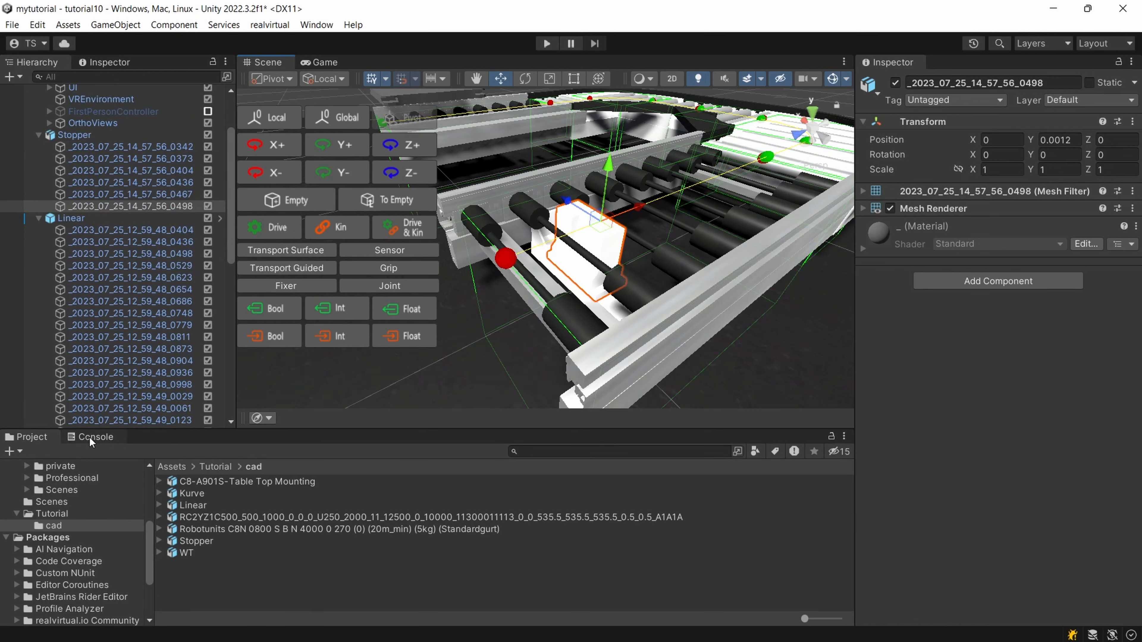
# - Assign the PlasticPink material to the Stopper part _2023_07_25_14_57_56_0498 using the realvirtual Material window
pyautogui.click(278, 25)
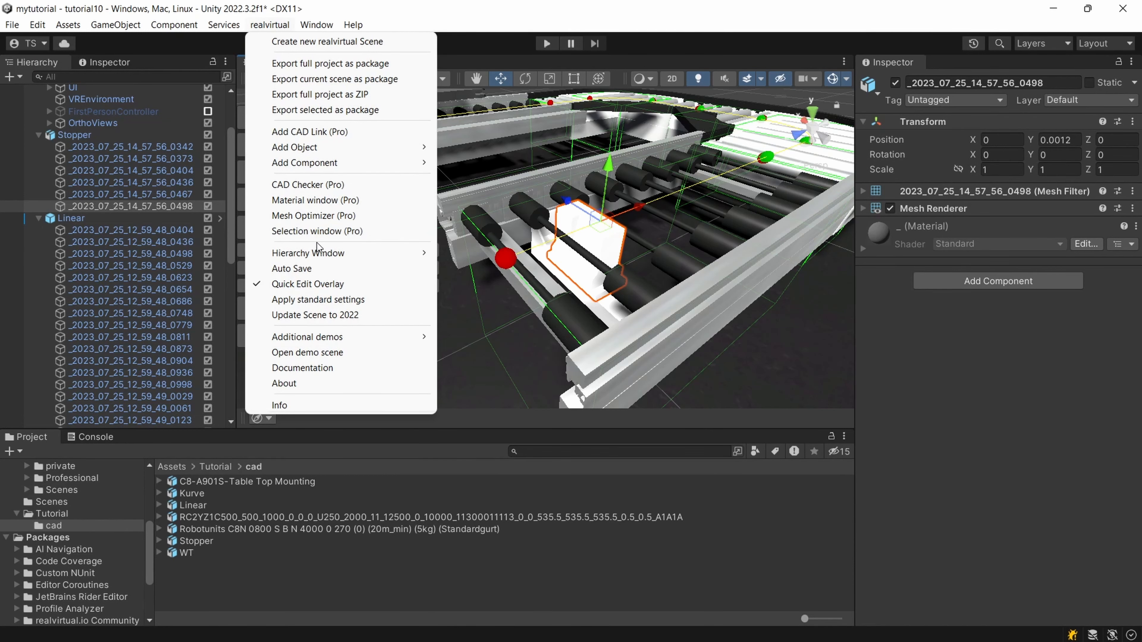
pyautogui.click(323, 203)
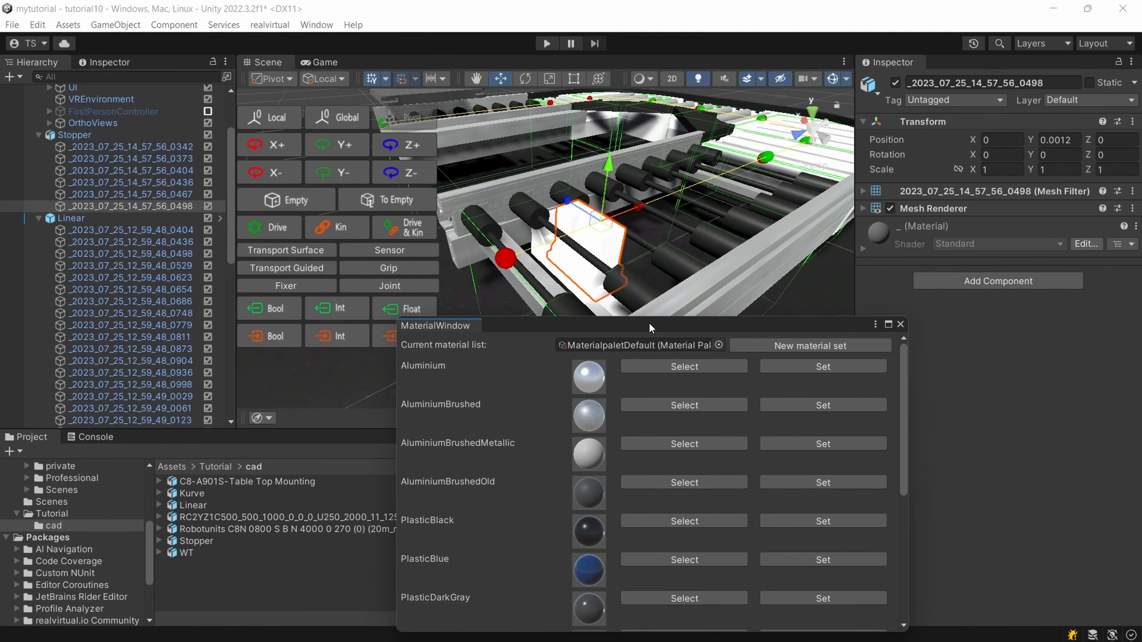
pyautogui.moveTo(651, 328); pyautogui.dragTo(754, 243)
pyautogui.scroll(-6, 747, 412)
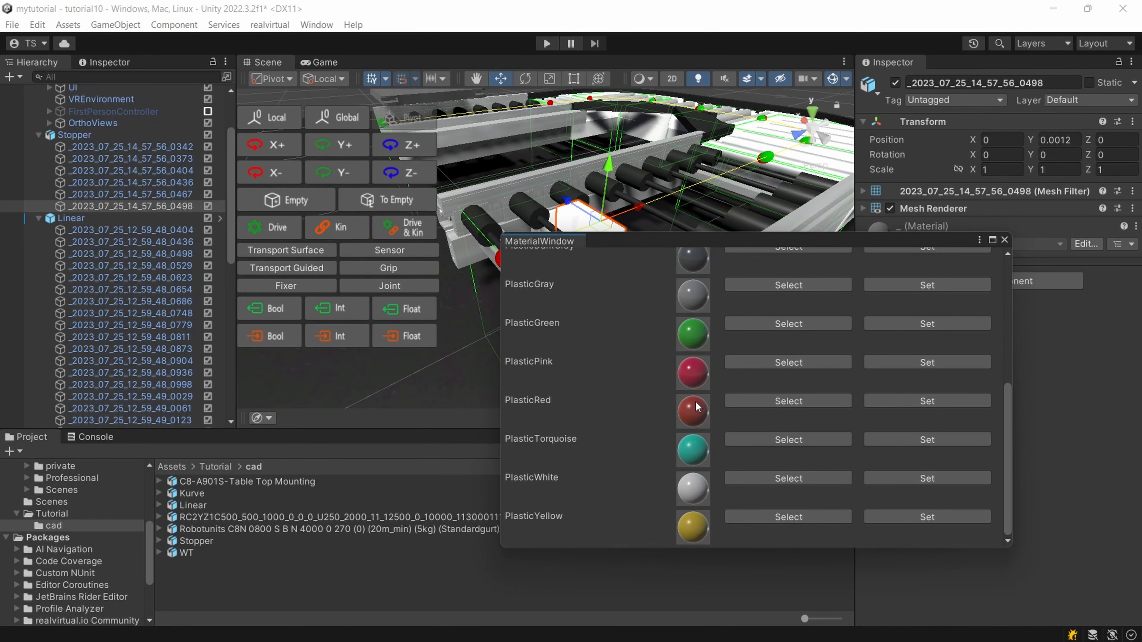
pyautogui.click(139, 206)
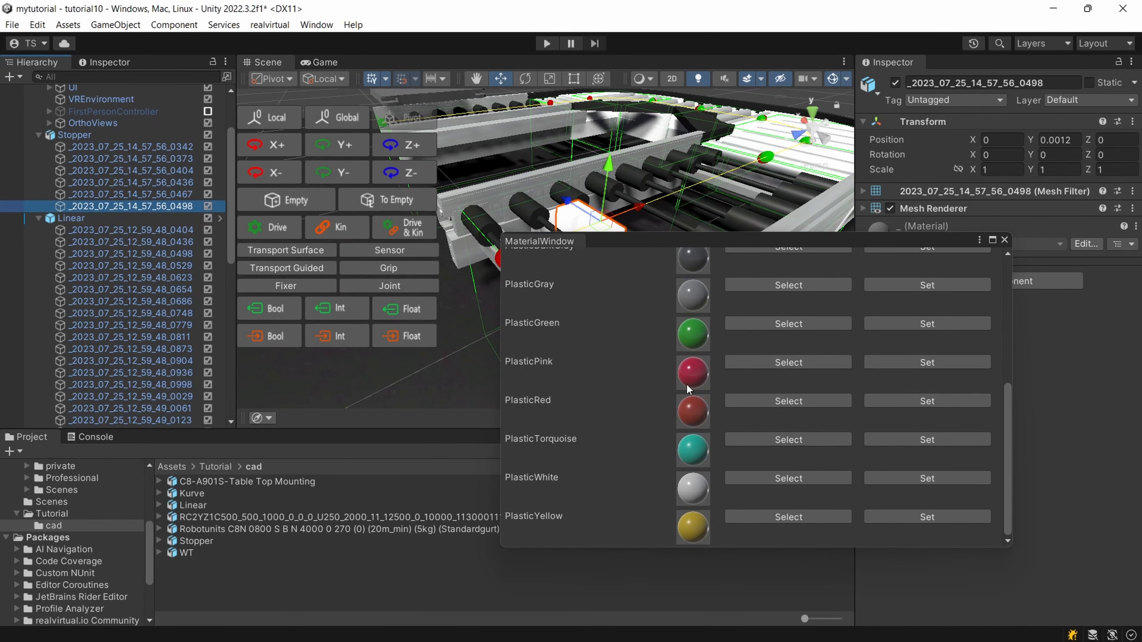
pyautogui.click(927, 362)
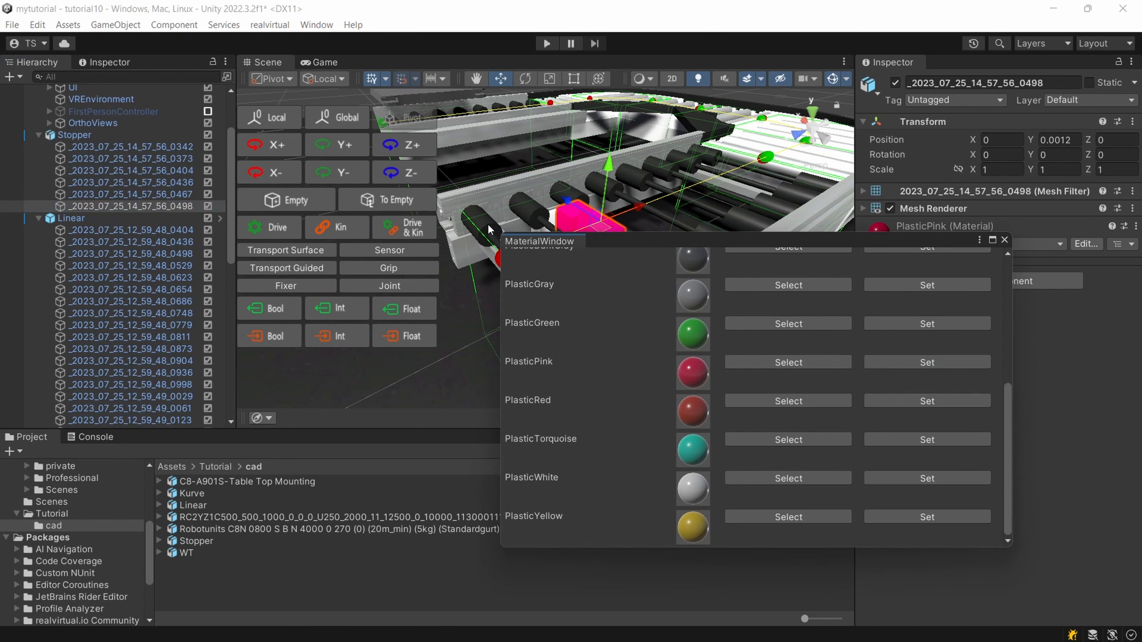
# - Assign the PlasticDarkGray material to the five Stopper parts from _2023_07_25_14_57_56_0342 through _2023_07_25_14_57_56_0467
pyautogui.keyDown('alt'); pyautogui.moveTo(487, 223); pyautogui.dragTo(405, 215); pyautogui.keyUp('alt')
pyautogui.click(92, 147)
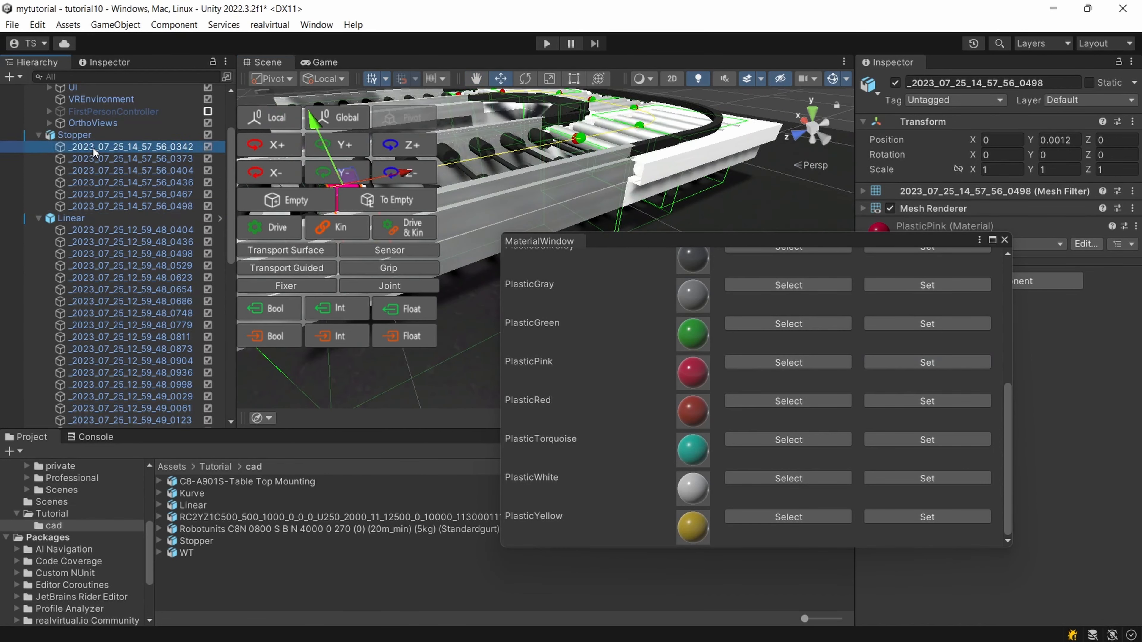
pyautogui.keyDown('shift'); pyautogui.click(126, 194); pyautogui.keyUp('shift')
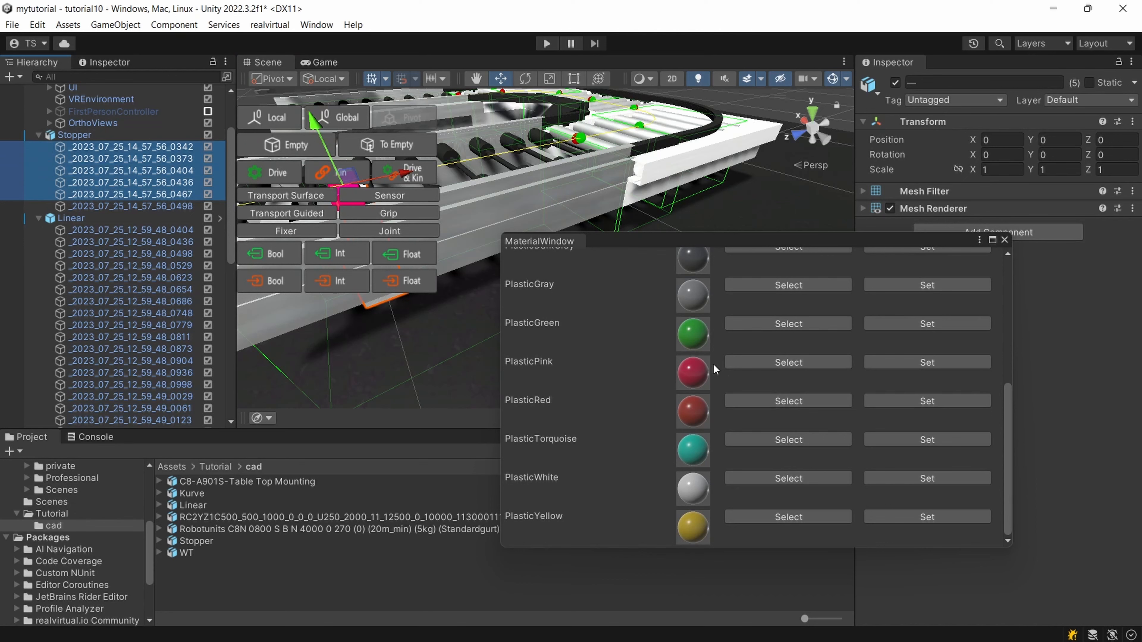
pyautogui.scroll(2, 715, 369)
pyautogui.scroll(2, 704, 323)
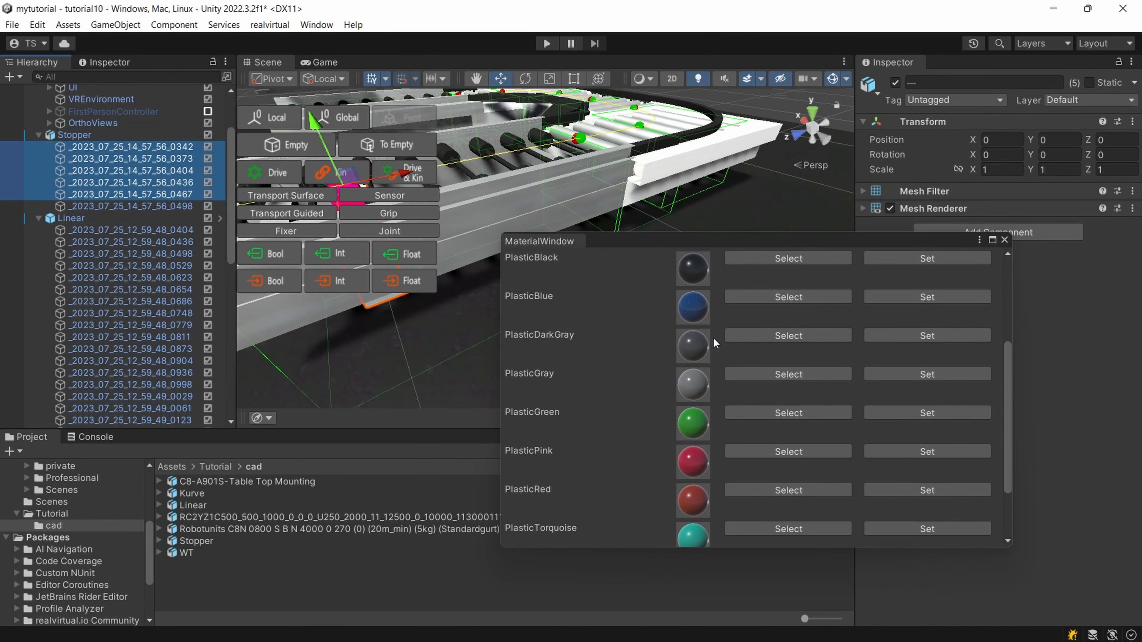
pyautogui.click(926, 335)
pyautogui.keyDown('alt'); pyautogui.moveTo(490, 262); pyautogui.dragTo(564, 207); pyautogui.keyUp('alt')
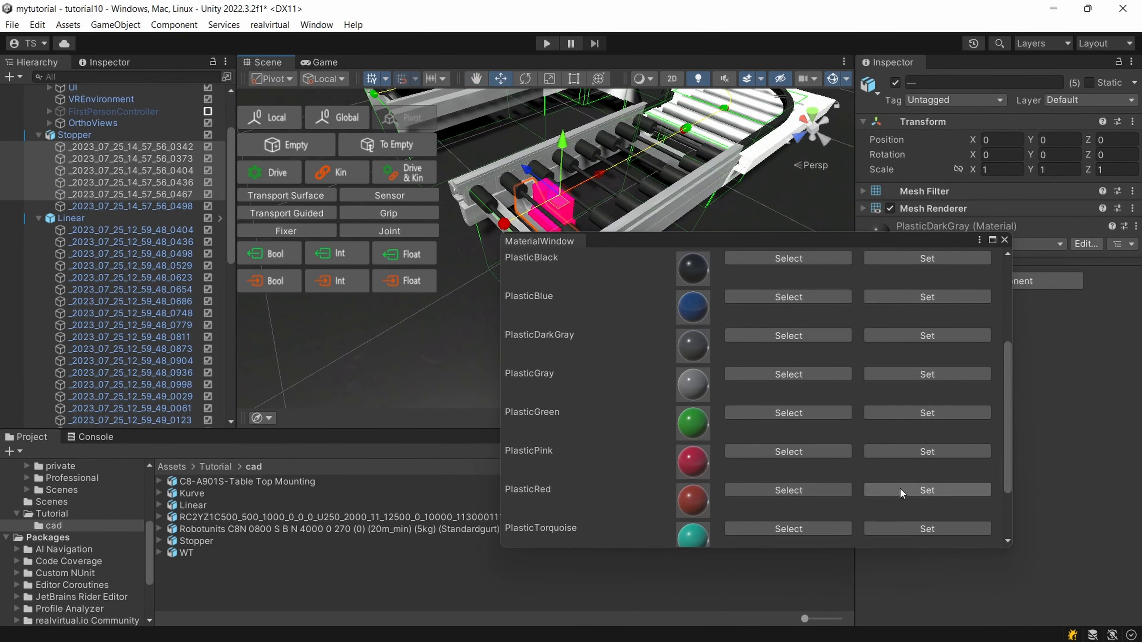
# - Change the material of Stopper part _2023_07_25_14_57_56_0498 to PlasticRed and close the Material window
pyautogui.click(130, 206)
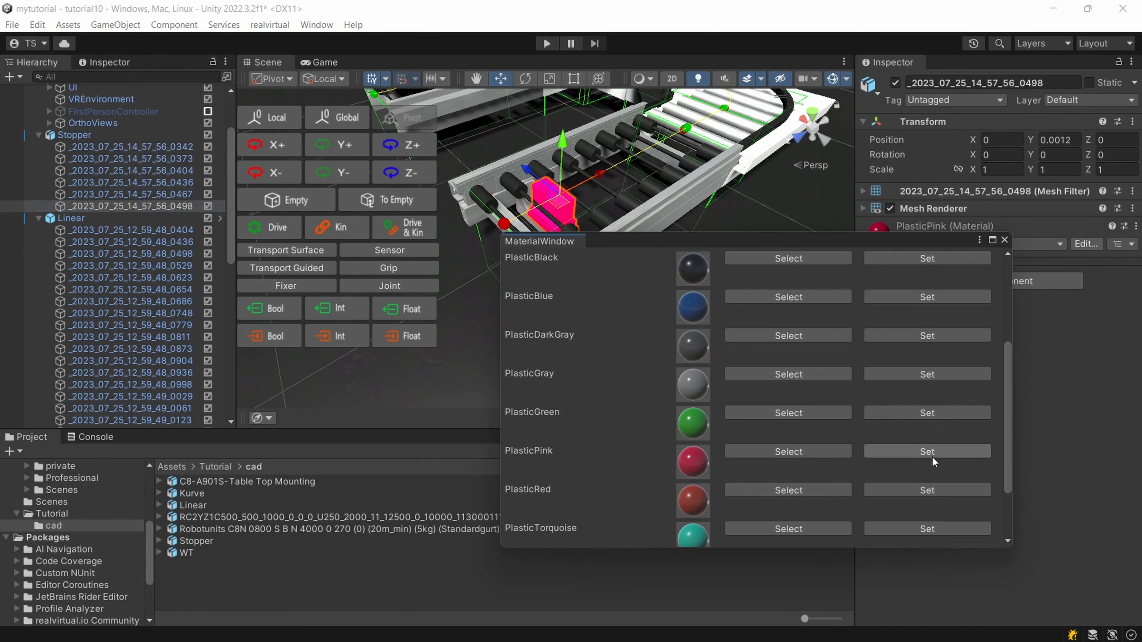
pyautogui.click(936, 489)
pyautogui.keyDown('alt'); pyautogui.moveTo(562, 212); pyautogui.dragTo(399, 218); pyautogui.keyUp('alt')
pyautogui.scroll(4, 548, 217)
pyautogui.moveTo(399, 219); pyautogui.dragTo(458, 171, button='middle')
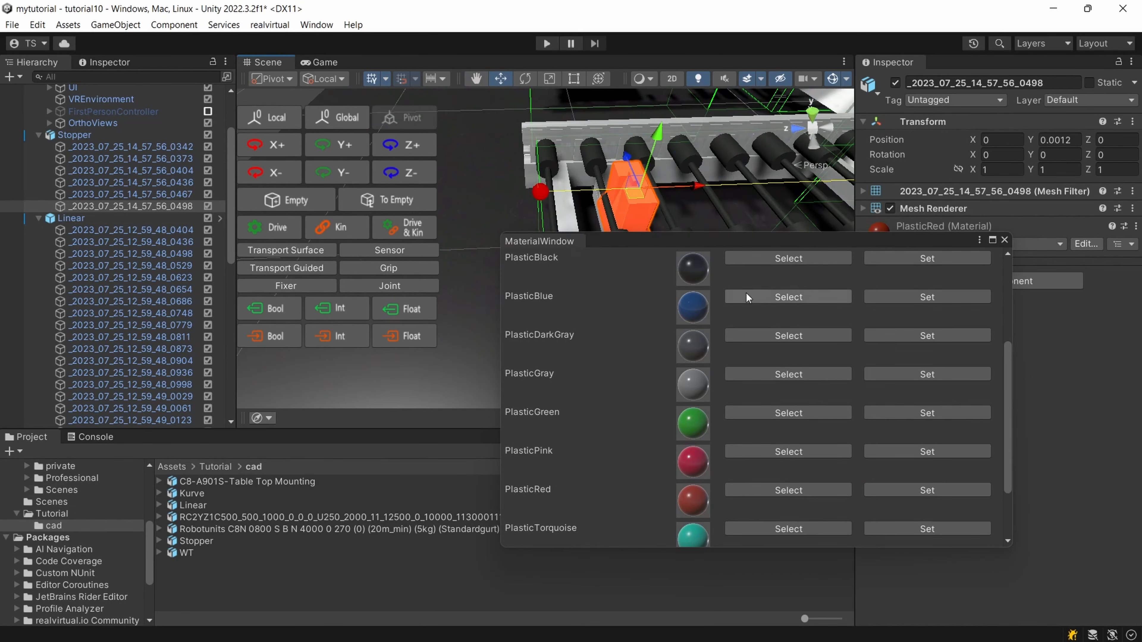
pyautogui.click(1004, 240)
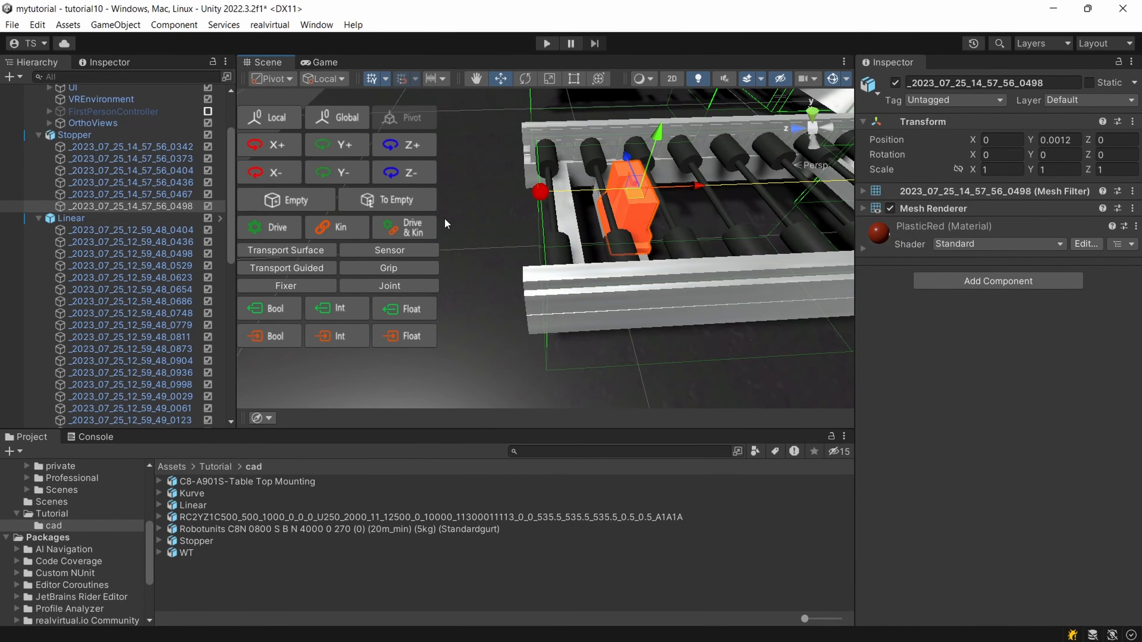
# - Add a Box Collider to the red Stopper part and assign the part to the rvTransport layer
pyautogui.click(980, 284)
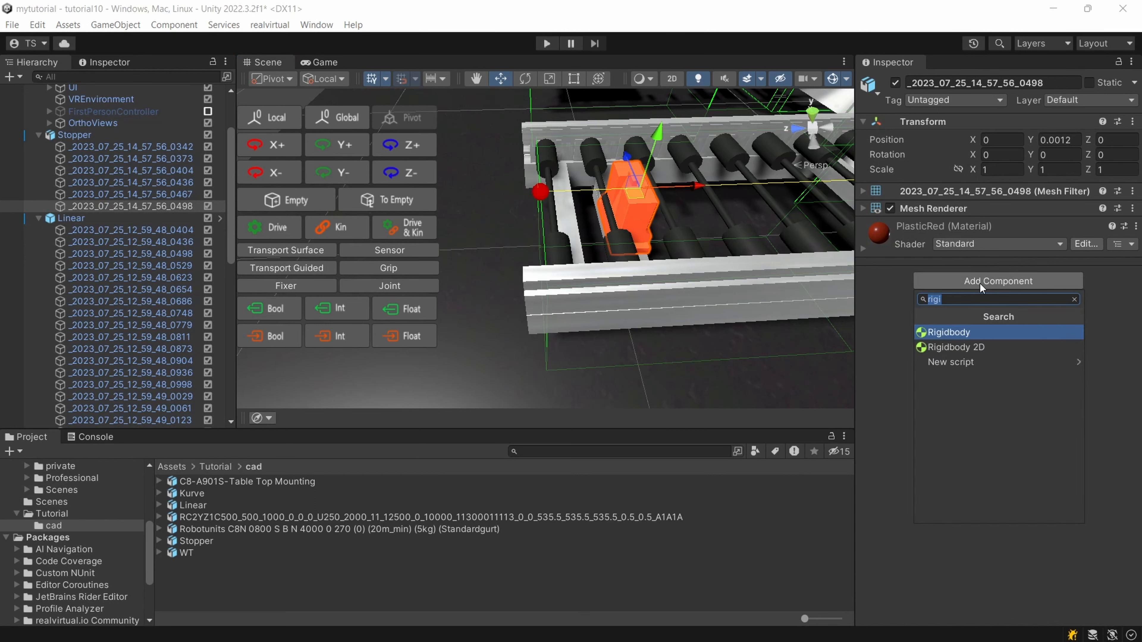
pyautogui.write('coll')
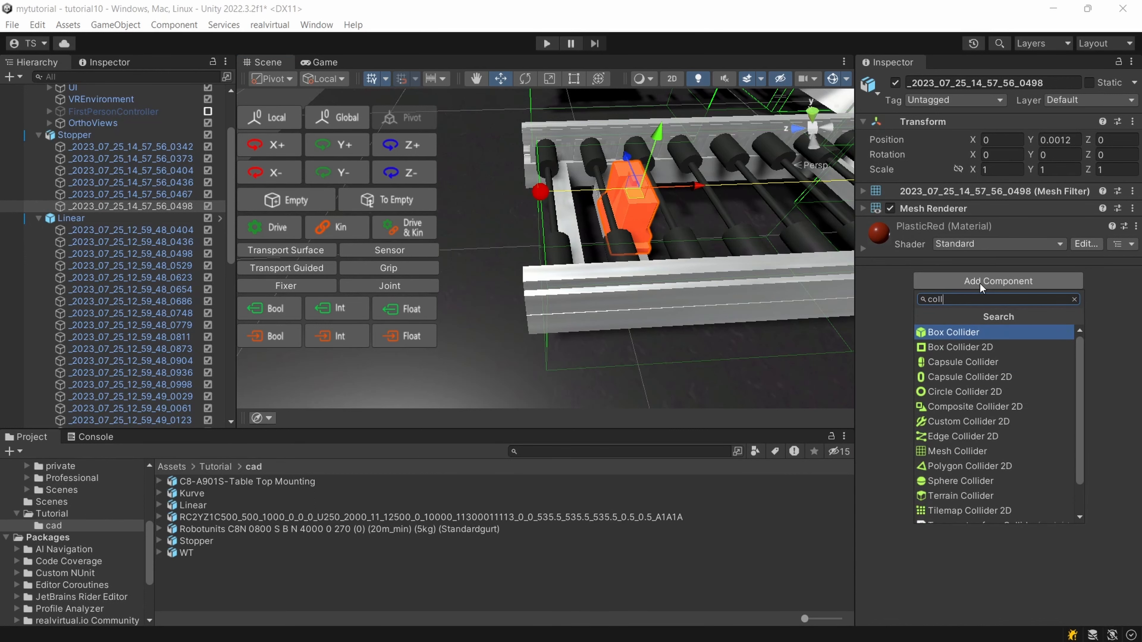
pyautogui.press('Return')
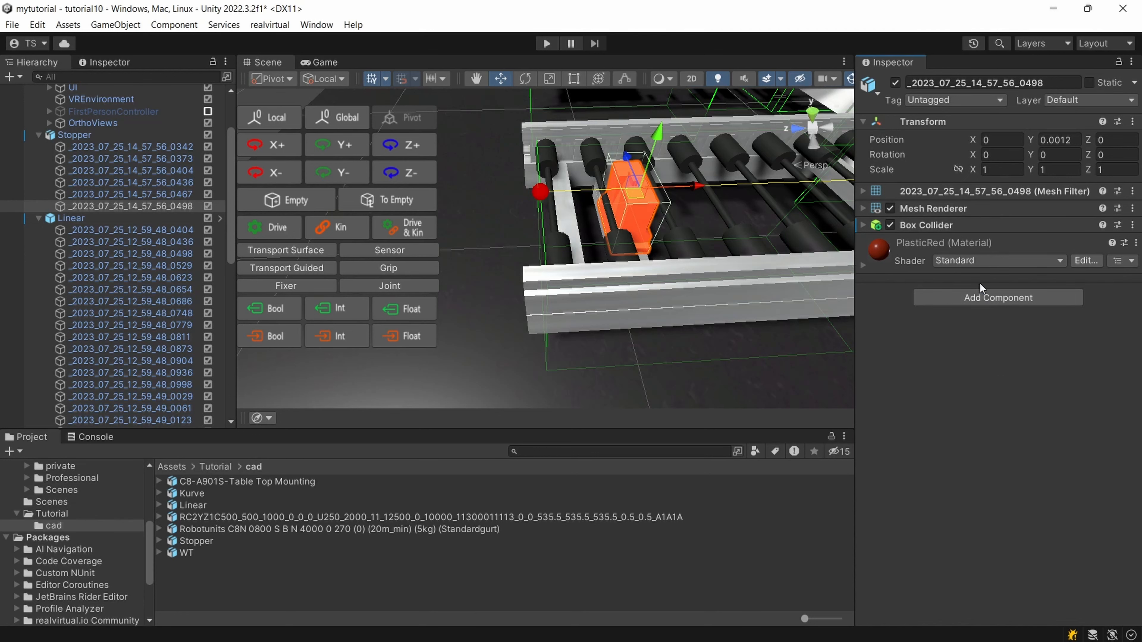
pyautogui.click(1117, 101)
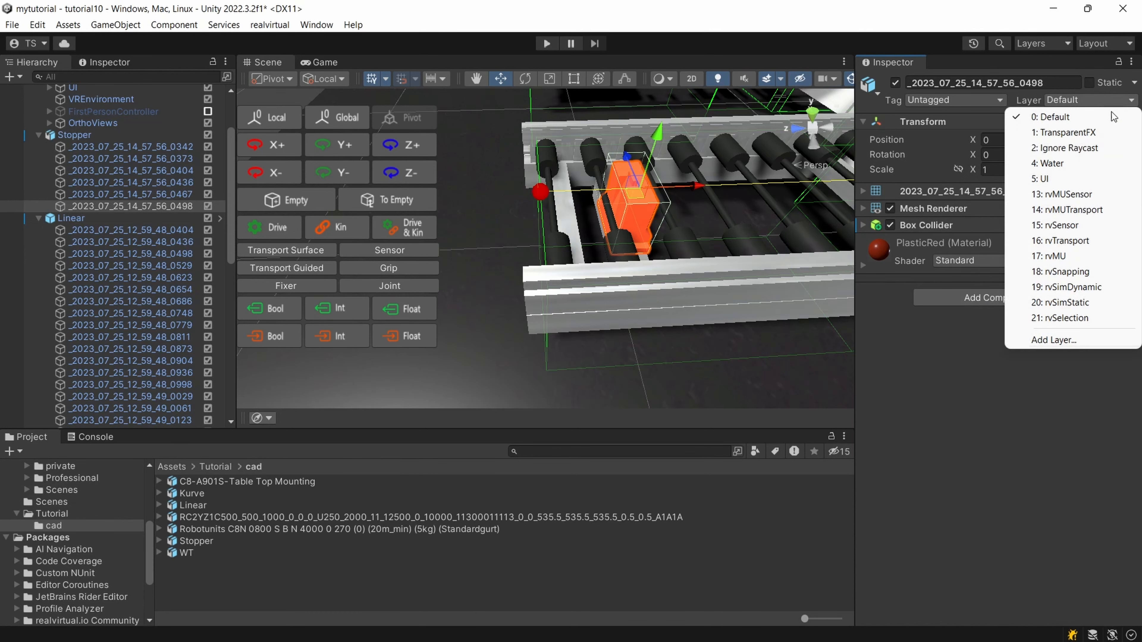
pyautogui.click(1077, 243)
# - Run the simulation, examine how the transported plates behave at the red Stopper part, and end the simulation
pyautogui.keyDown('alt'); pyautogui.moveTo(830, 239); pyautogui.dragTo(731, 264); pyautogui.keyUp('alt')
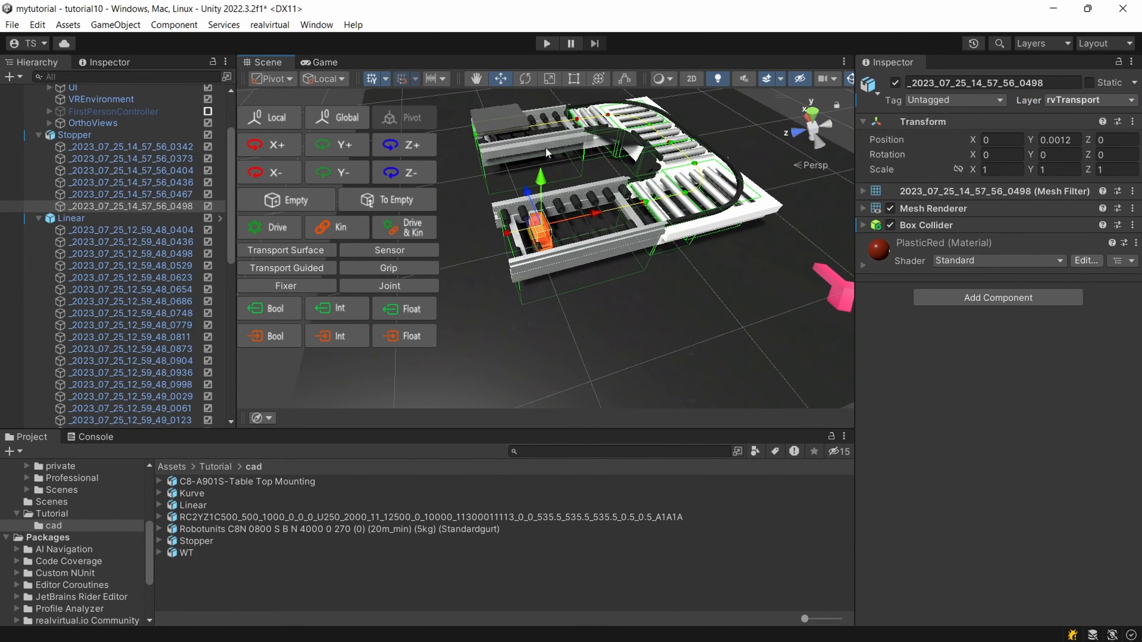
pyautogui.moveTo(496, 251); pyautogui.dragTo(524, 278, button='middle')
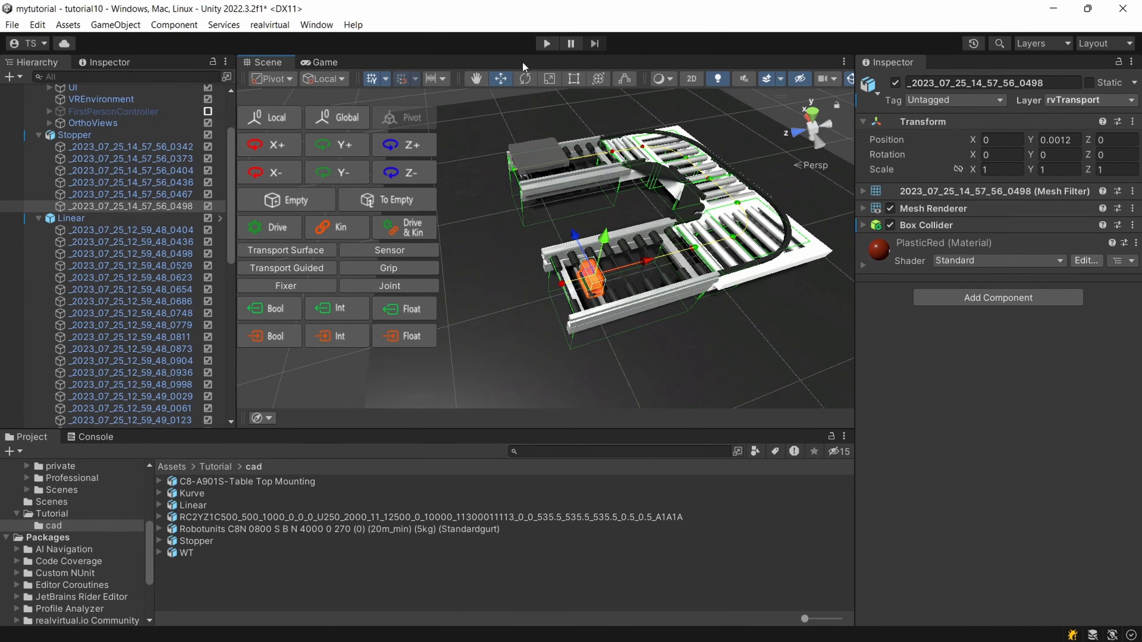
pyautogui.click(546, 44)
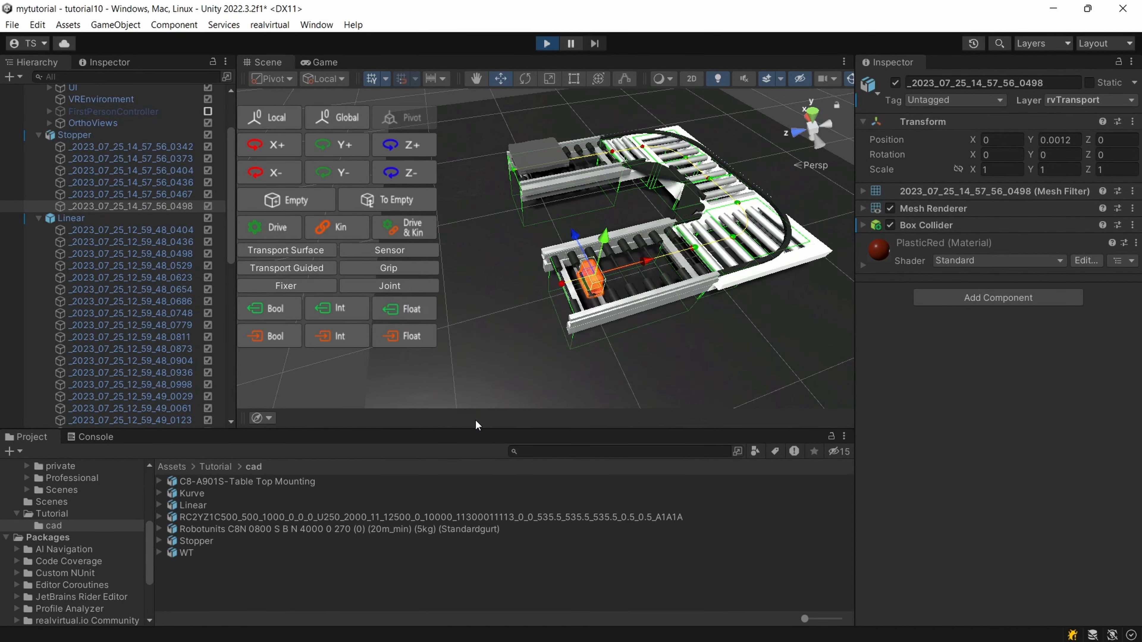
pyautogui.scroll(5, 519, 335)
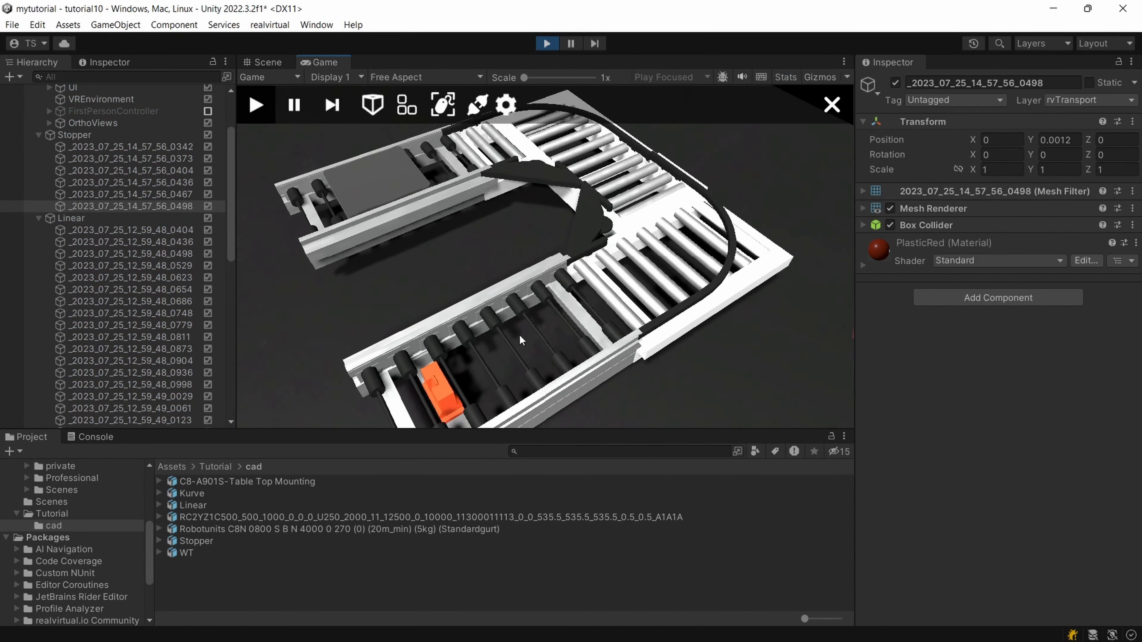
pyautogui.moveTo(519, 335)
pyautogui.mouseDown(button='right')
pyautogui.moveTo(706, 298)
pyautogui.moveTo(478, 335)
pyautogui.moveTo(496, 297)
pyautogui.moveTo(496, 325)
pyautogui.moveTo(532, 322)
pyautogui.moveTo(501, 331)
pyautogui.mouseUp(button='right')
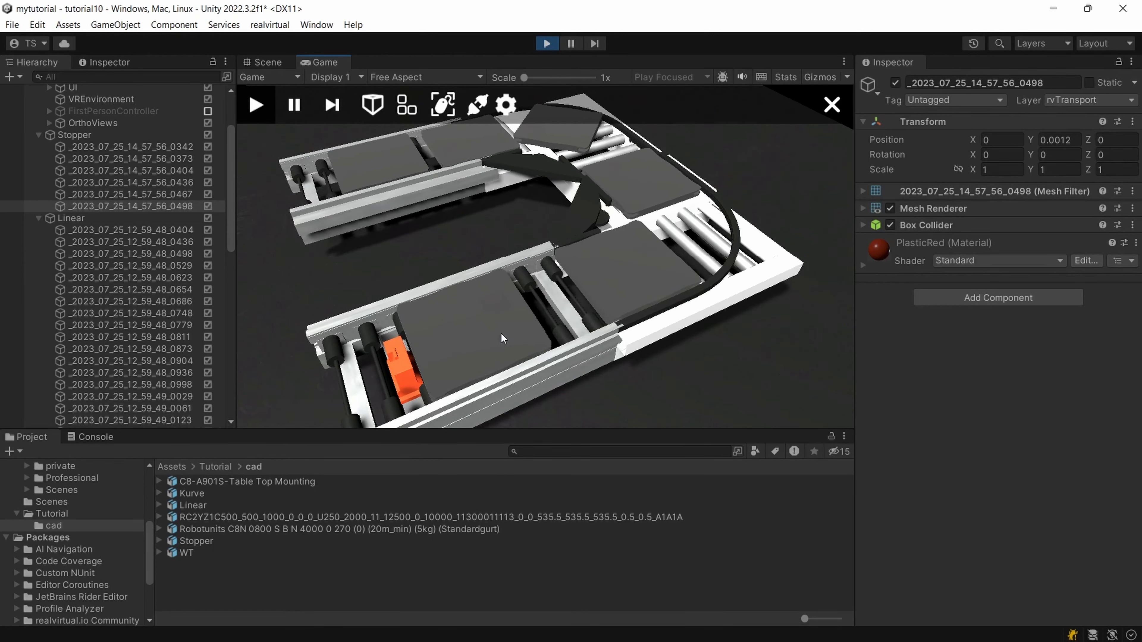
pyautogui.moveTo(501, 334); pyautogui.dragTo(519, 266, button='right')
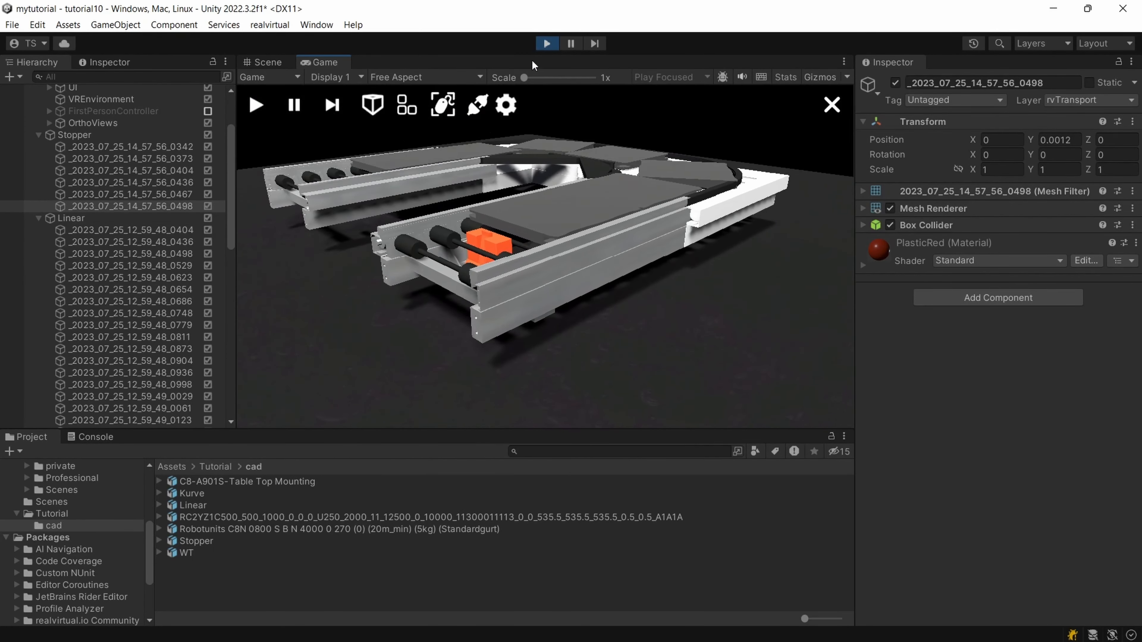
pyautogui.click(546, 43)
# - Narrow the red Stopper part's Box Collider from one side to an X size of about 0.0465
pyautogui.scroll(6, 561, 220)
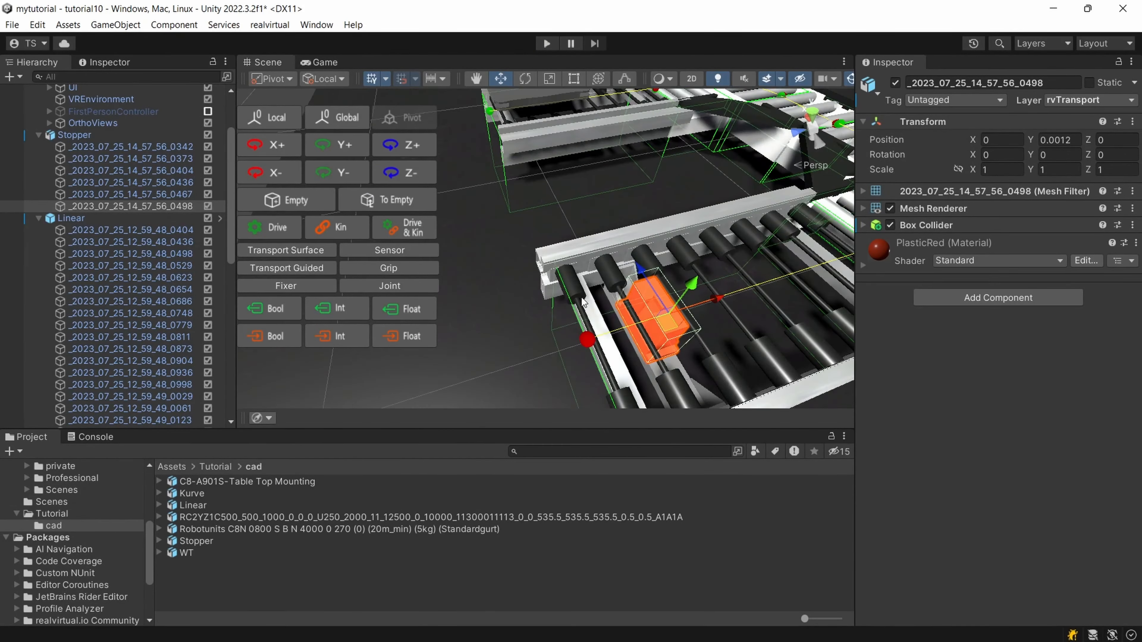
pyautogui.moveTo(643, 380); pyautogui.dragTo(542, 255, button='middle')
pyautogui.moveTo(542, 254); pyautogui.dragTo(432, 207, button='right')
pyautogui.scroll(4, 676, 230)
pyautogui.scroll(-2, 676, 231)
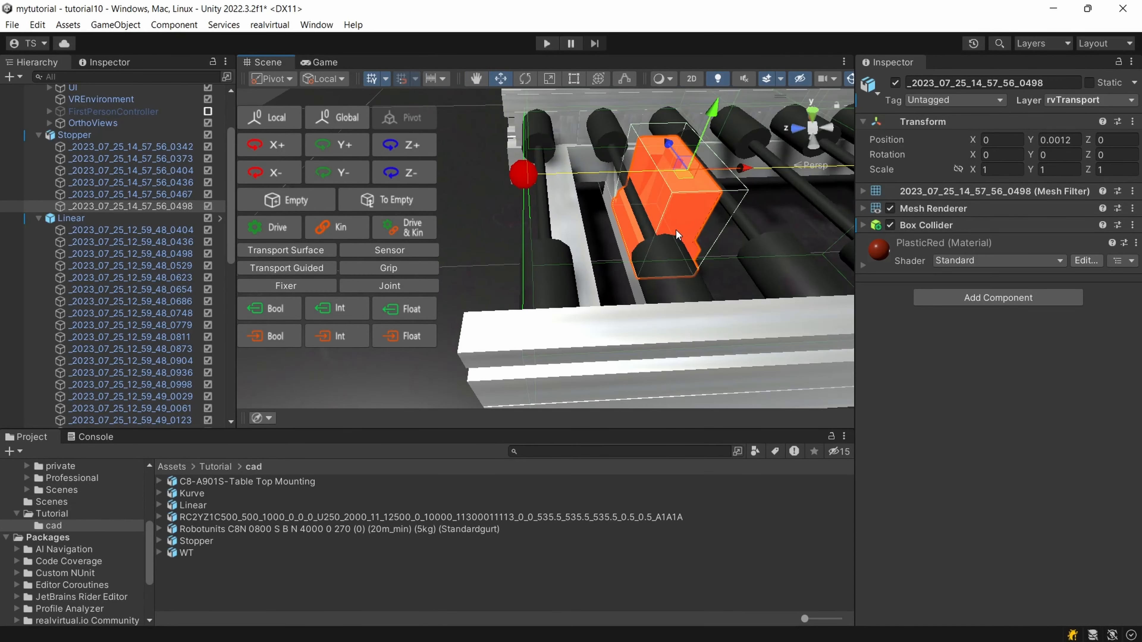
pyautogui.moveTo(676, 230); pyautogui.dragTo(630, 248, button='middle')
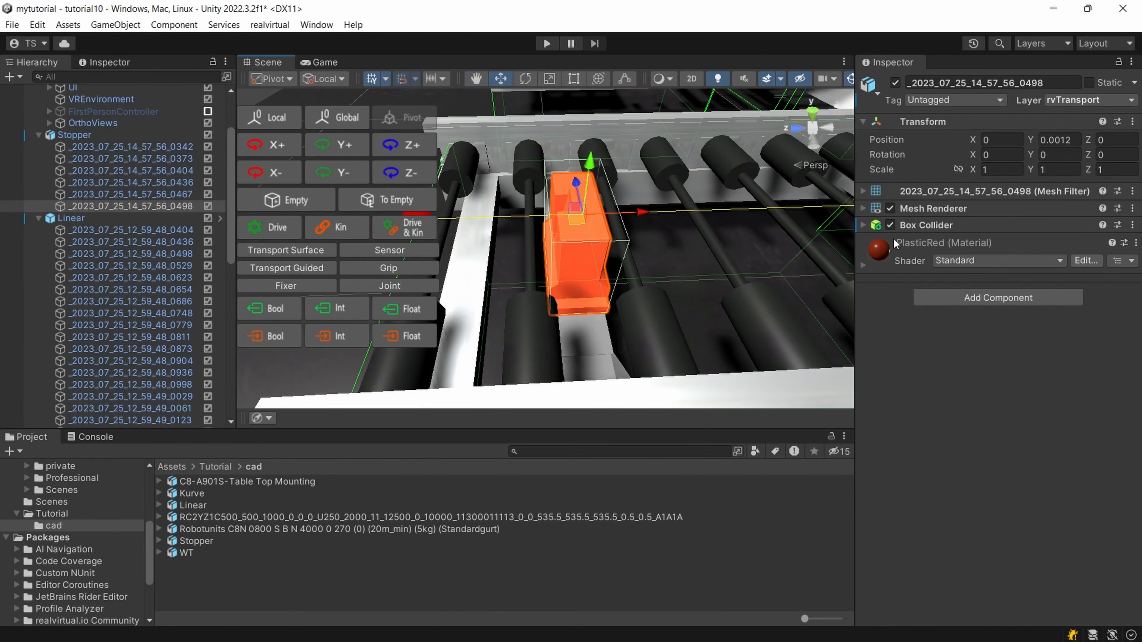
pyautogui.click(864, 224)
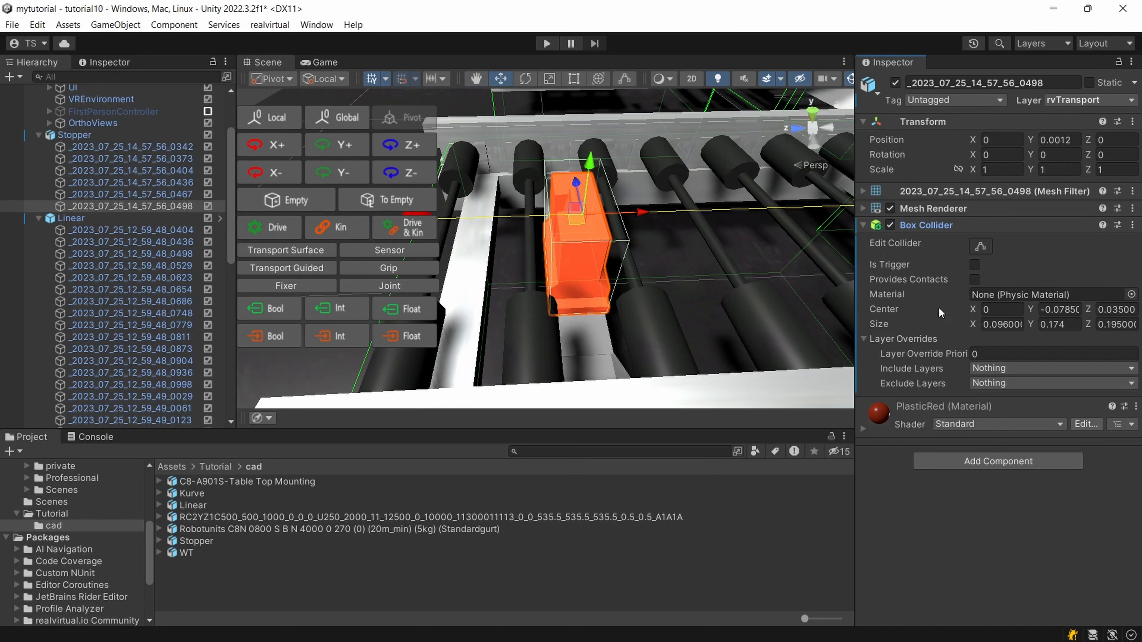
pyautogui.click(980, 246)
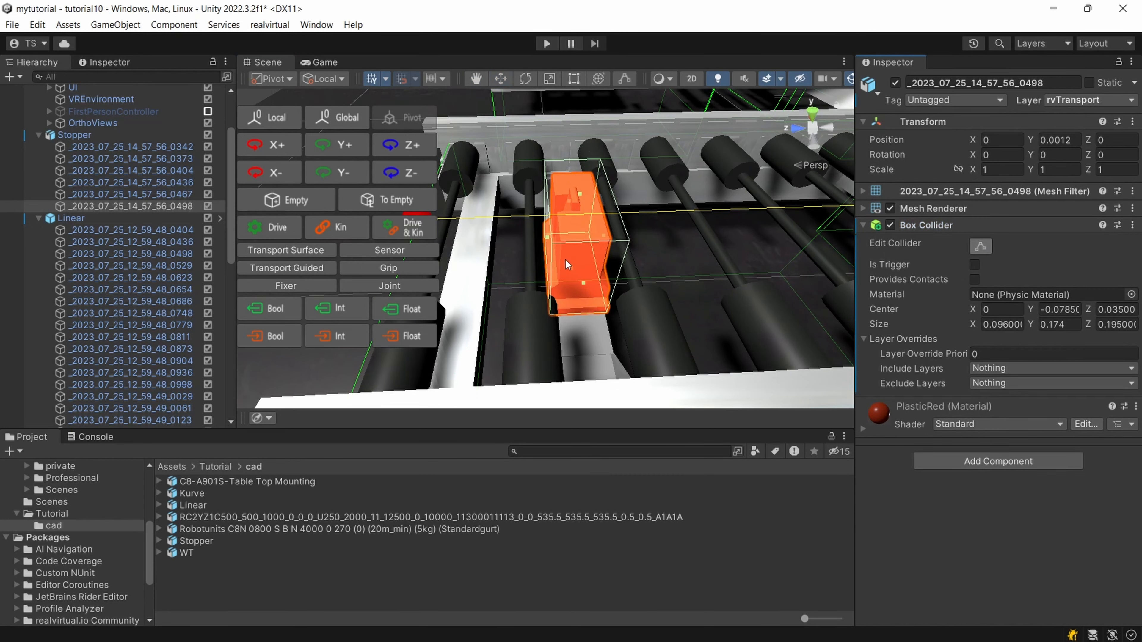
pyautogui.scroll(2, 623, 266)
pyautogui.keyDown('alt'); pyautogui.moveTo(623, 267); pyautogui.dragTo(518, 254); pyautogui.keyUp('alt')
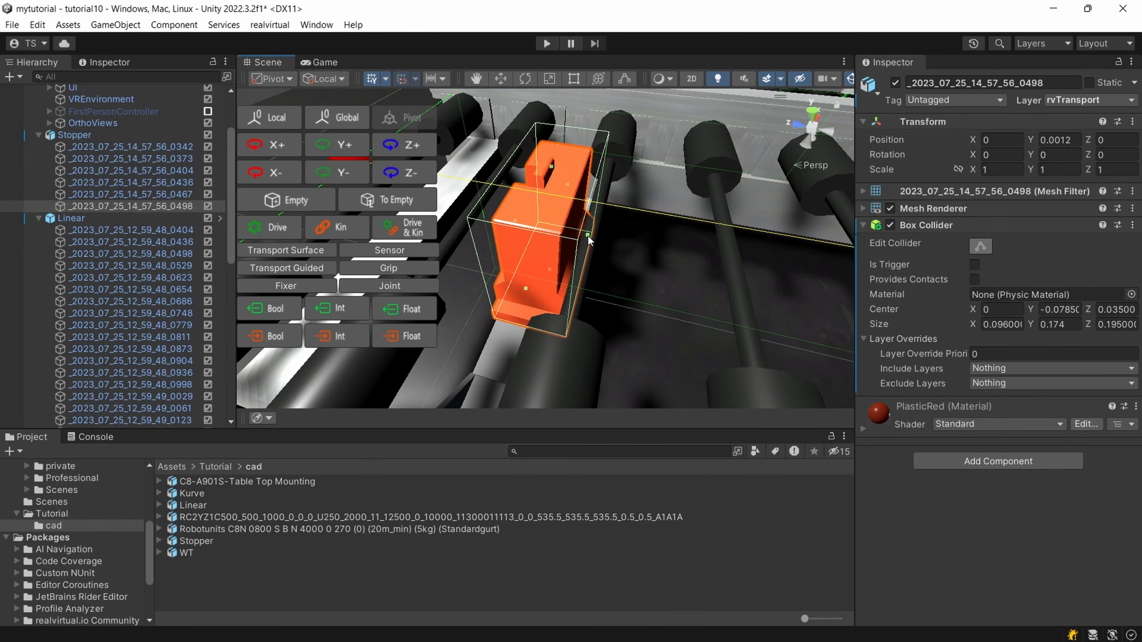
pyautogui.moveTo(588, 236); pyautogui.dragTo(614, 276)
pyautogui.scroll(-6, 615, 274)
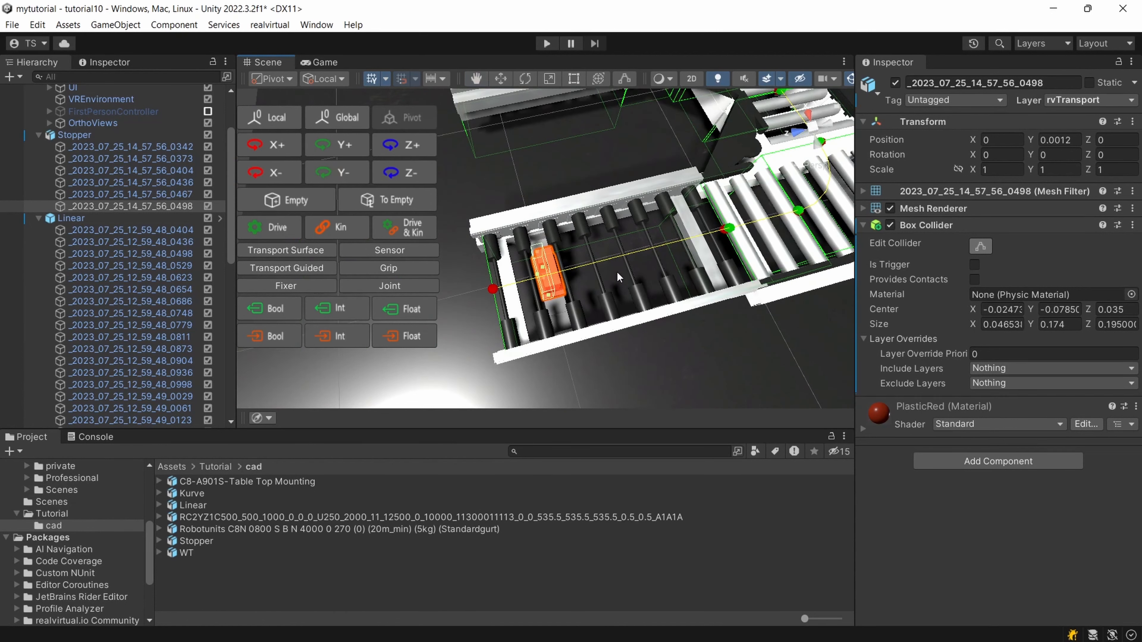
# - Add a realvirtual Drive component to the red Stopper part _2023_07_25_14_57_56_0498
pyautogui.click(131, 158)
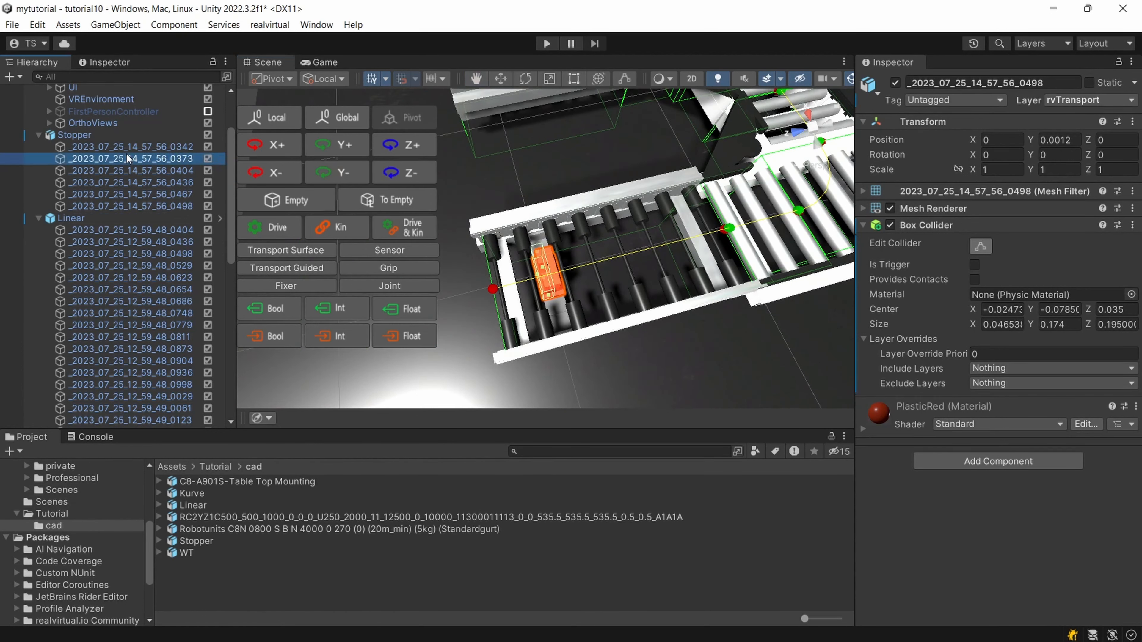
pyautogui.click(132, 206)
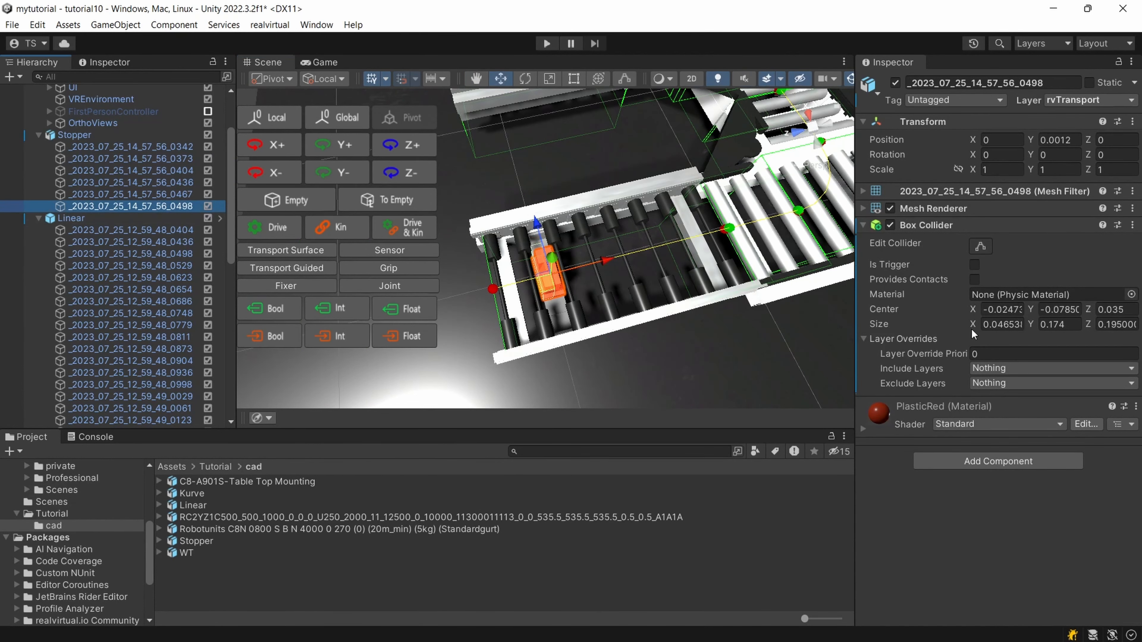
pyautogui.click(992, 460)
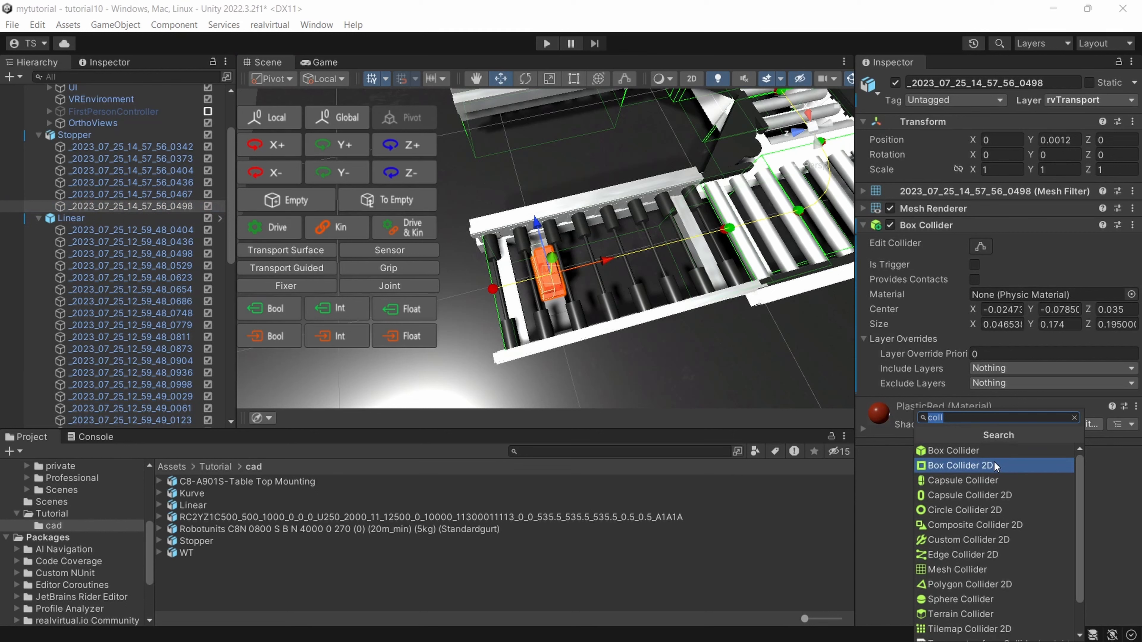
pyautogui.write('Droive')
pyautogui.press('BackSpace')
pyautogui.press('BackSpace')
pyautogui.press('BackSpace')
pyautogui.press('BackSpace')
pyautogui.write('ie')
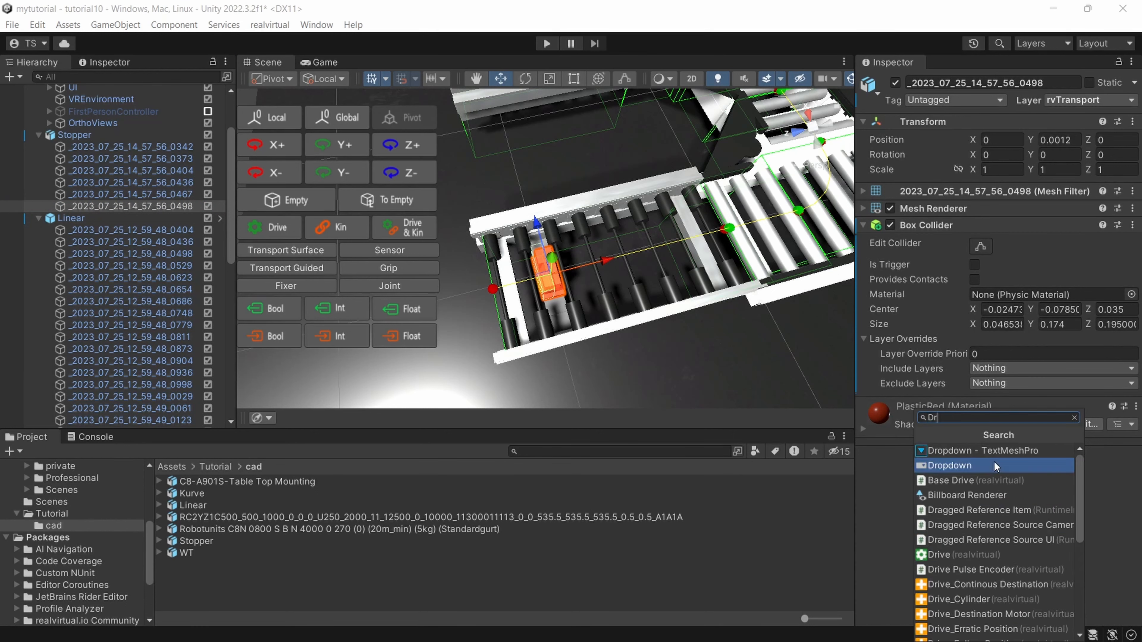
pyautogui.press('BackSpace')
pyautogui.write('ve')
pyautogui.click(994, 462)
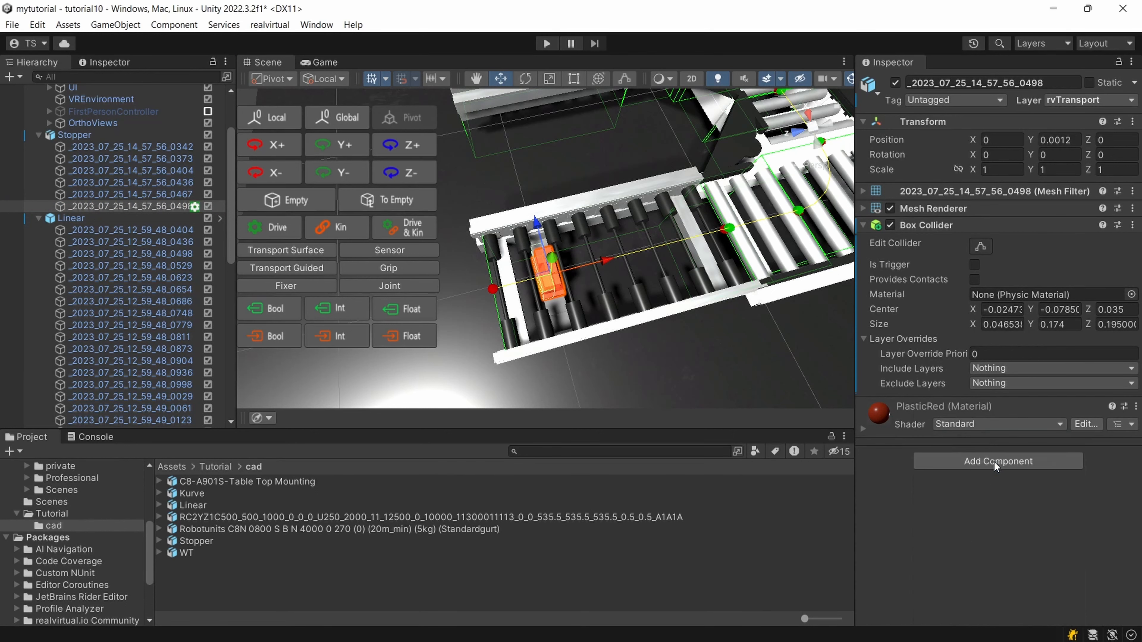
# - Set the direction of the Stopper part's Drive to Linear Y and collapse the Drive settings
pyautogui.click(1034, 472)
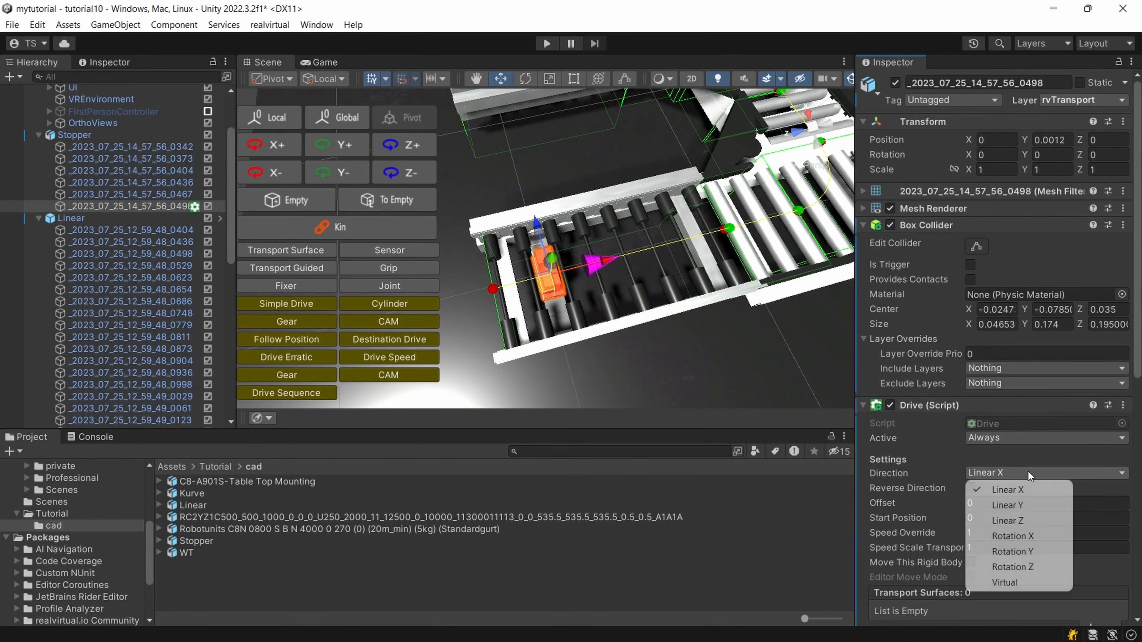
pyautogui.click(1028, 503)
pyautogui.keyDown('alt'); pyautogui.moveTo(797, 360); pyautogui.dragTo(656, 373); pyautogui.keyUp('alt')
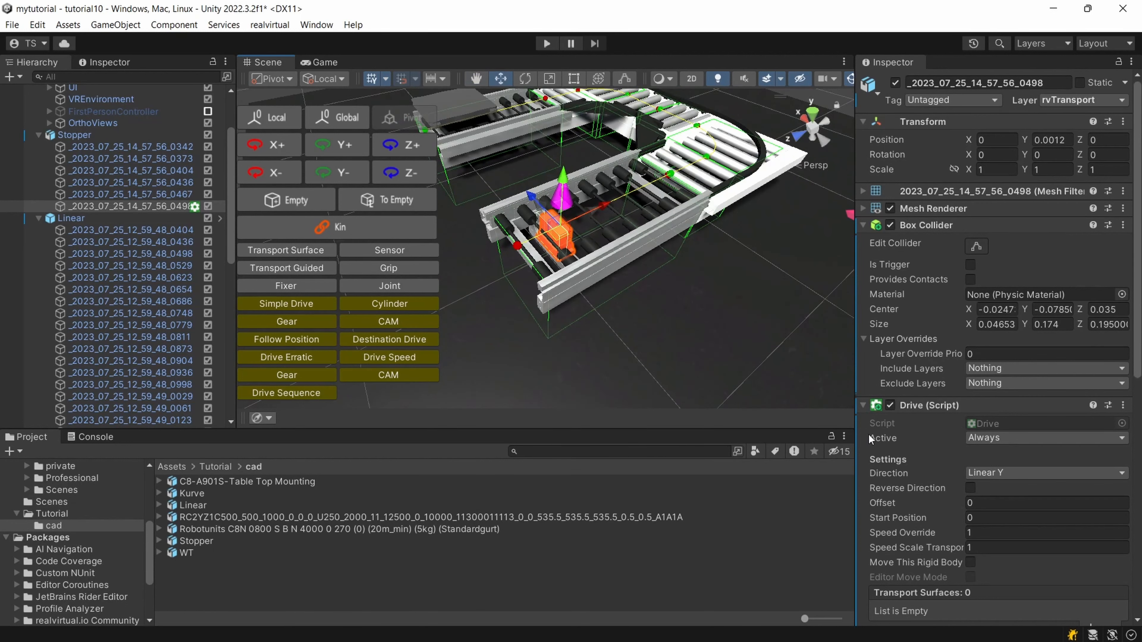
pyautogui.click(863, 405)
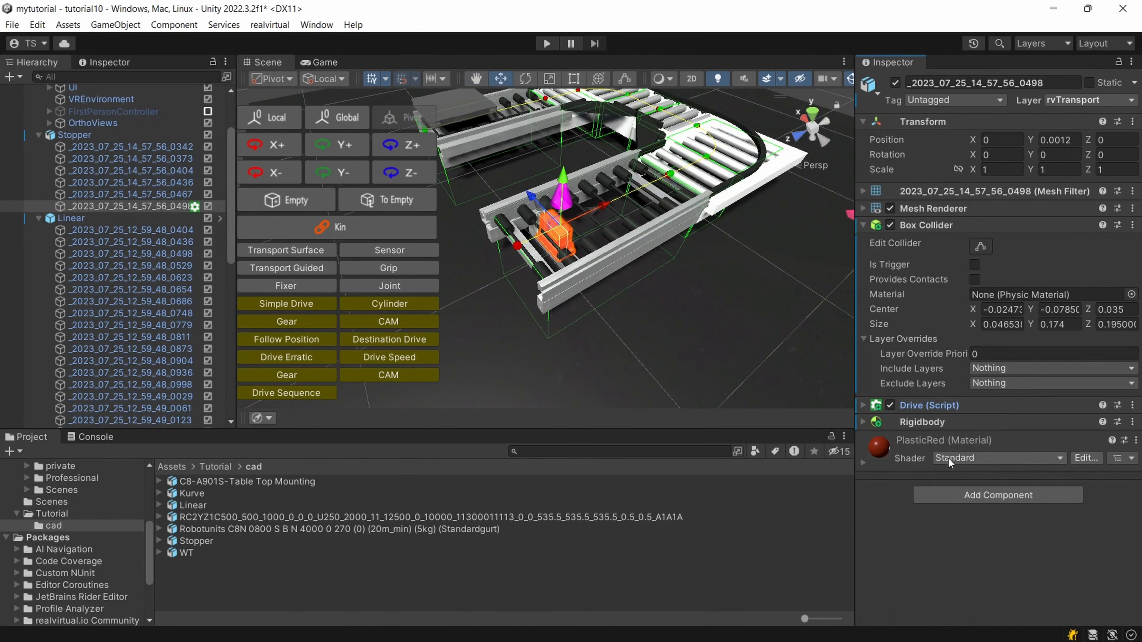
# - Add a Drive_Cylinder to the red Stopper part with Min Pos -50, Max Pos 0 and One Bit Cylinder enabled
pyautogui.click(961, 493)
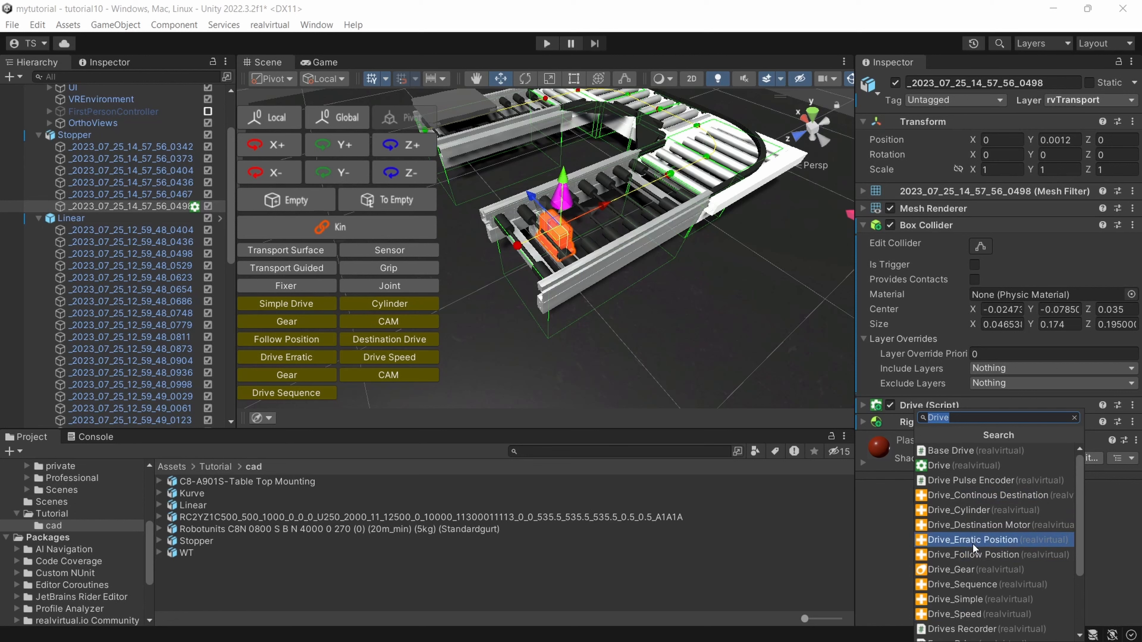
pyautogui.click(972, 511)
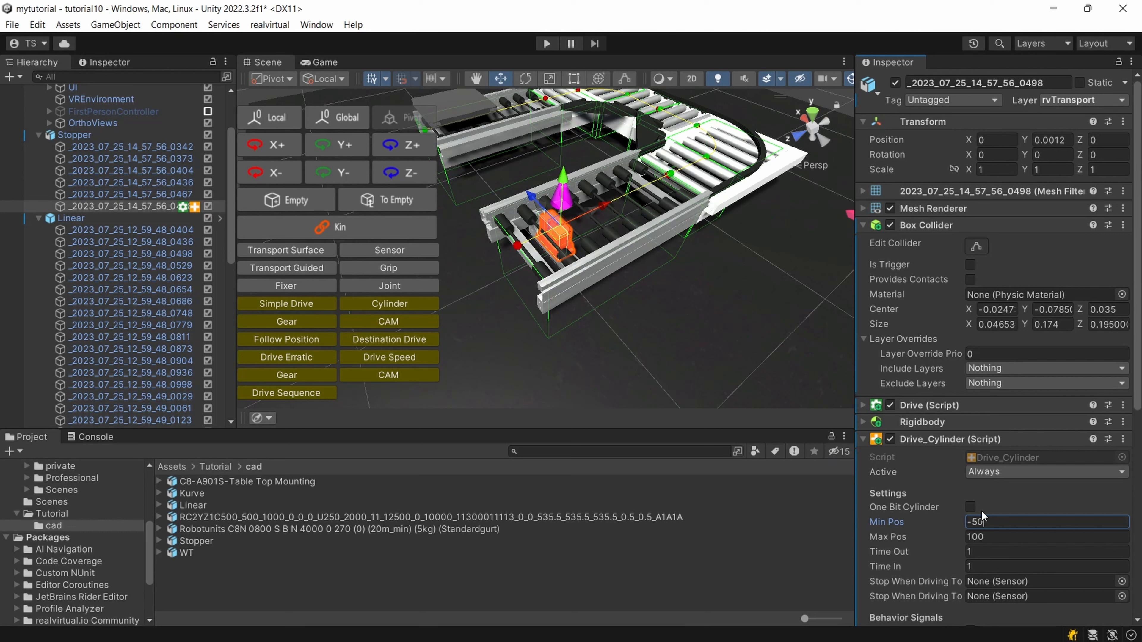
pyautogui.press('Tab')
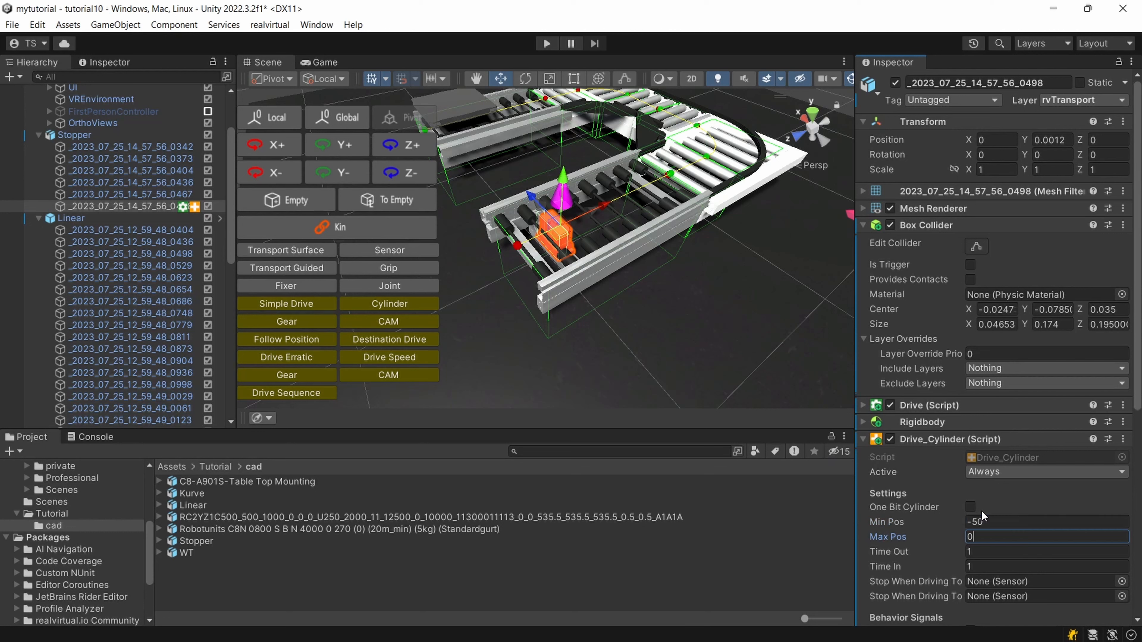
pyautogui.scroll(-3, 983, 514)
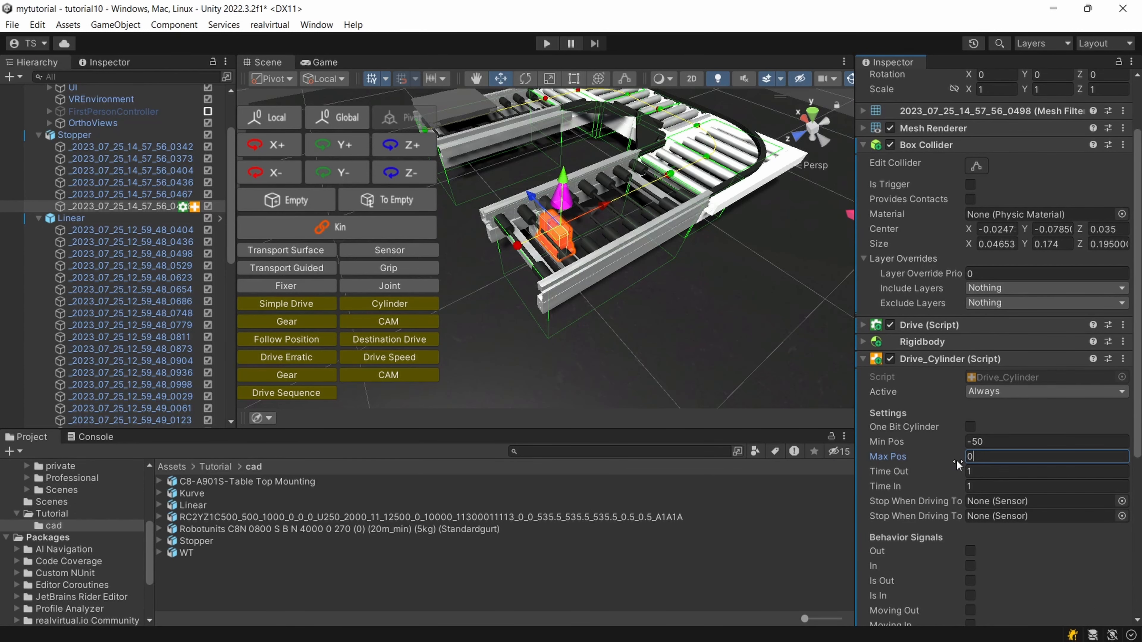
pyautogui.click(970, 426)
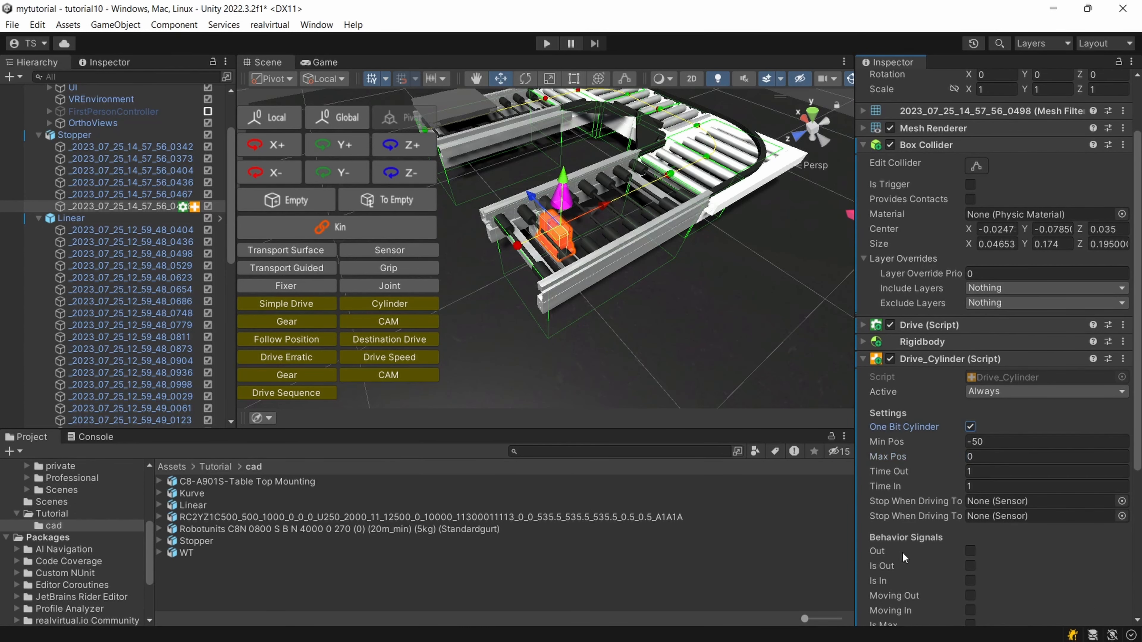
pyautogui.scroll(-2, 897, 485)
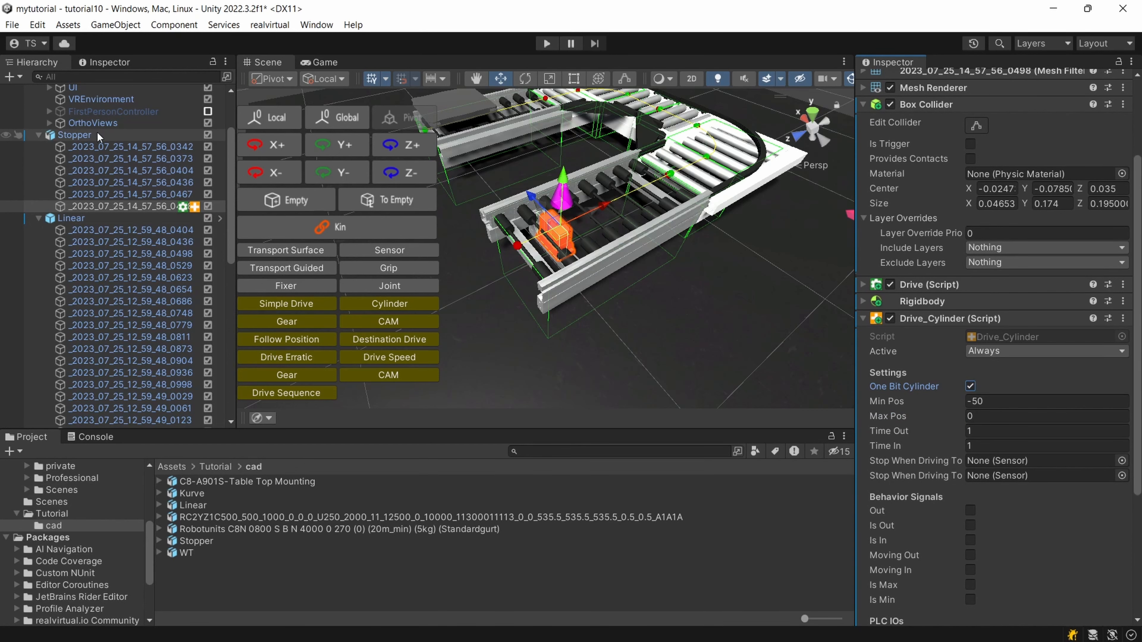
# - Create an empty game object at the scene's root level and name it Signals
pyautogui.scroll(3, 97, 131)
pyautogui.click(79, 92)
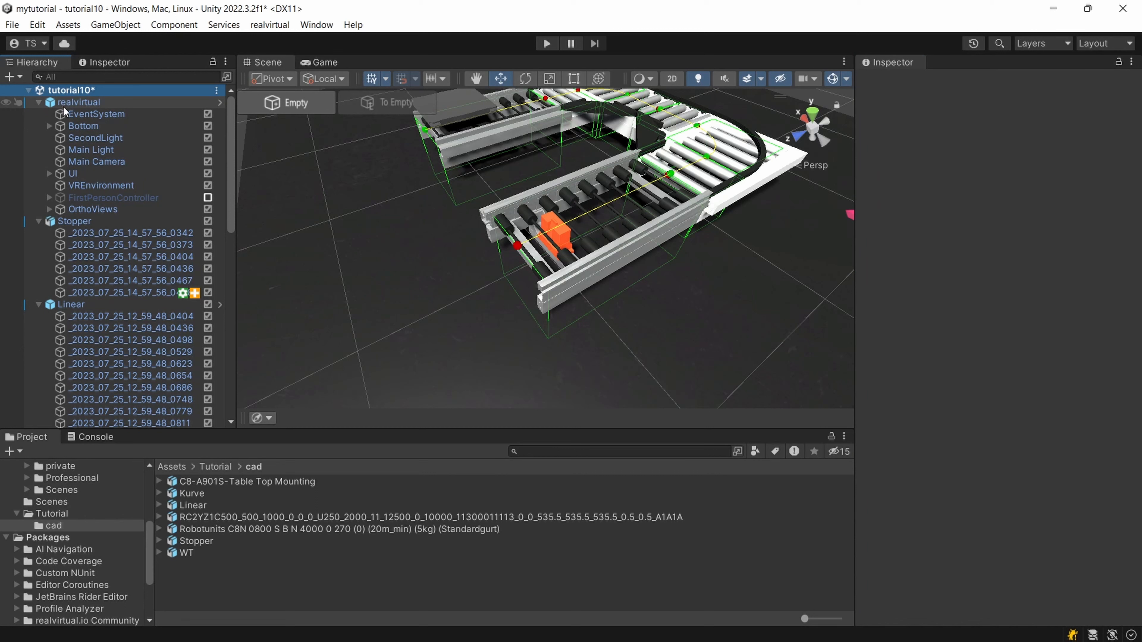
pyautogui.click(298, 102)
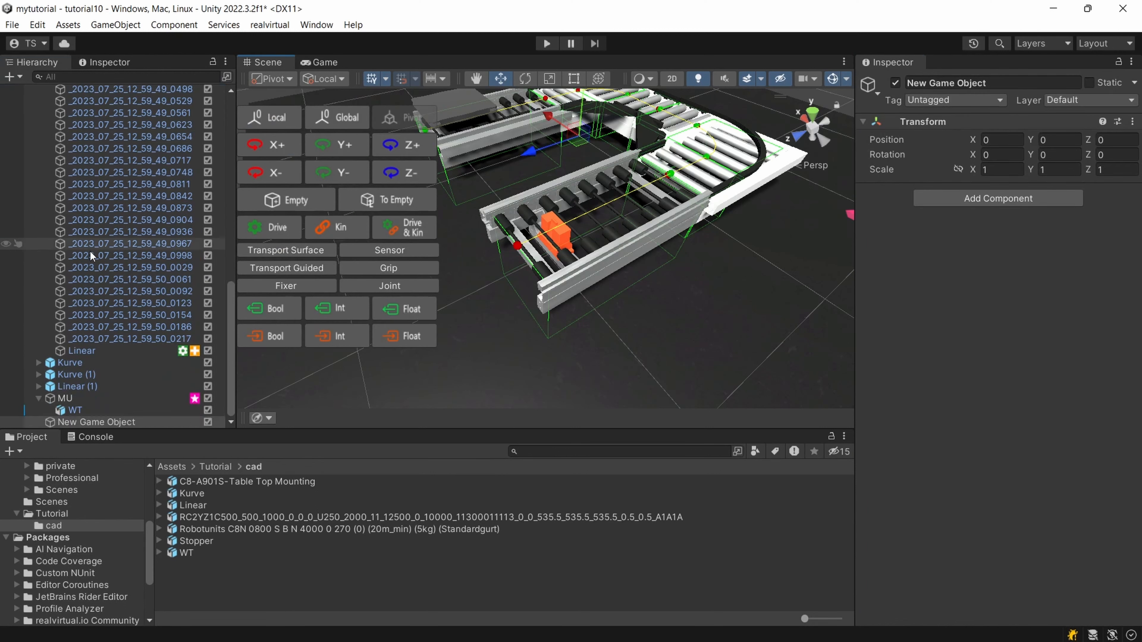
pyautogui.click(114, 423)
pyautogui.write('S')
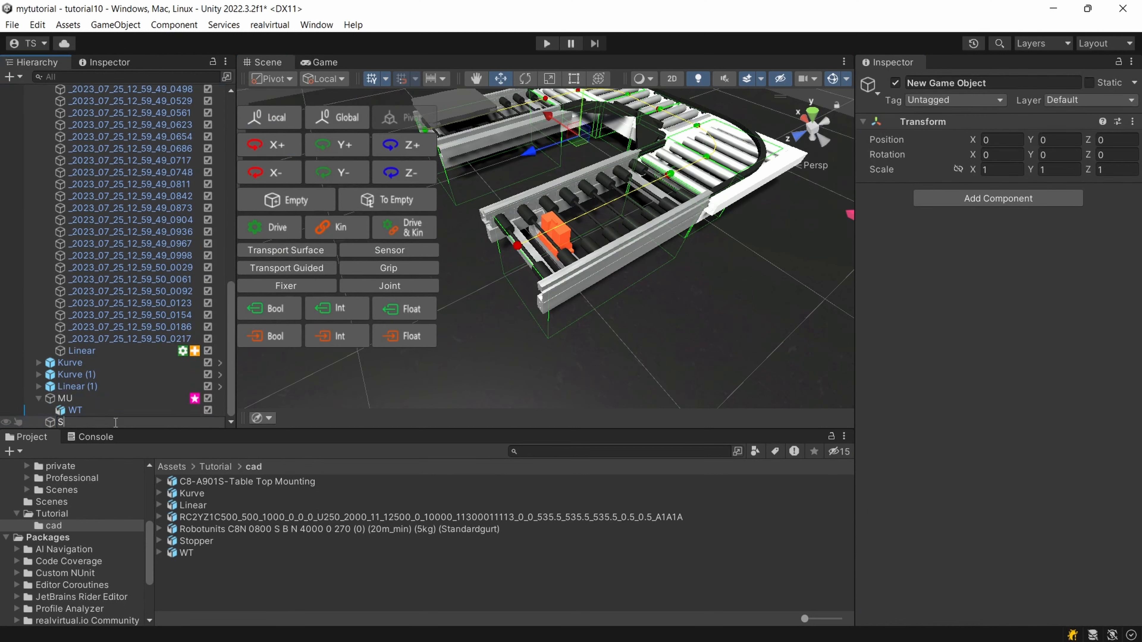
pyautogui.write('ignals')
pyautogui.press('Return')
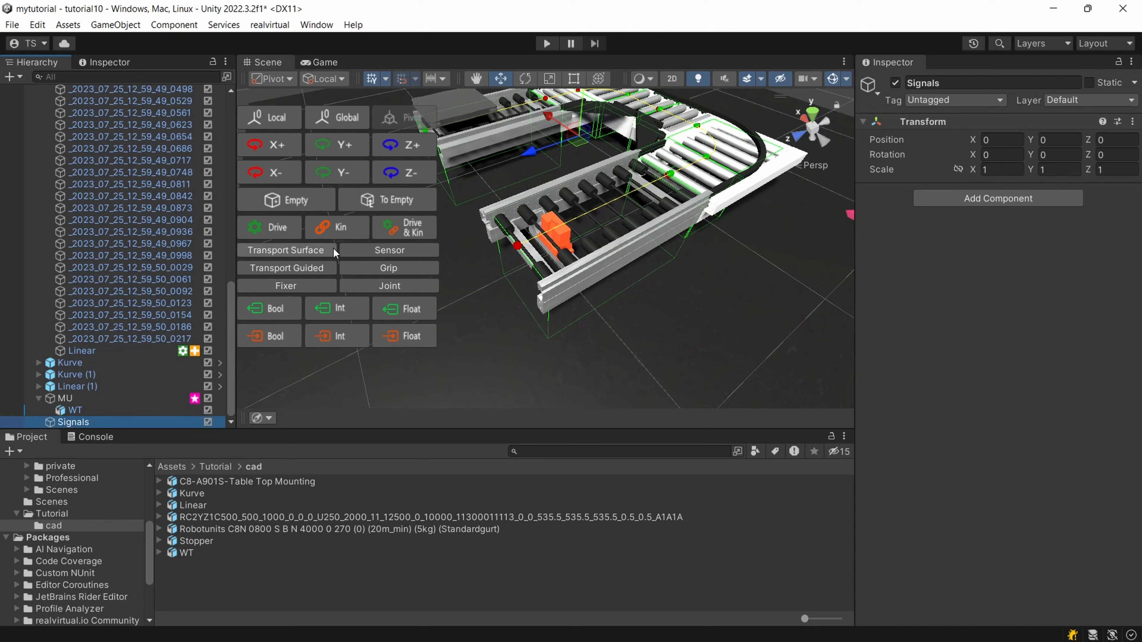
# - Add a PLC output Bool signal under Signals and name it OpenStopper
pyautogui.click(284, 307)
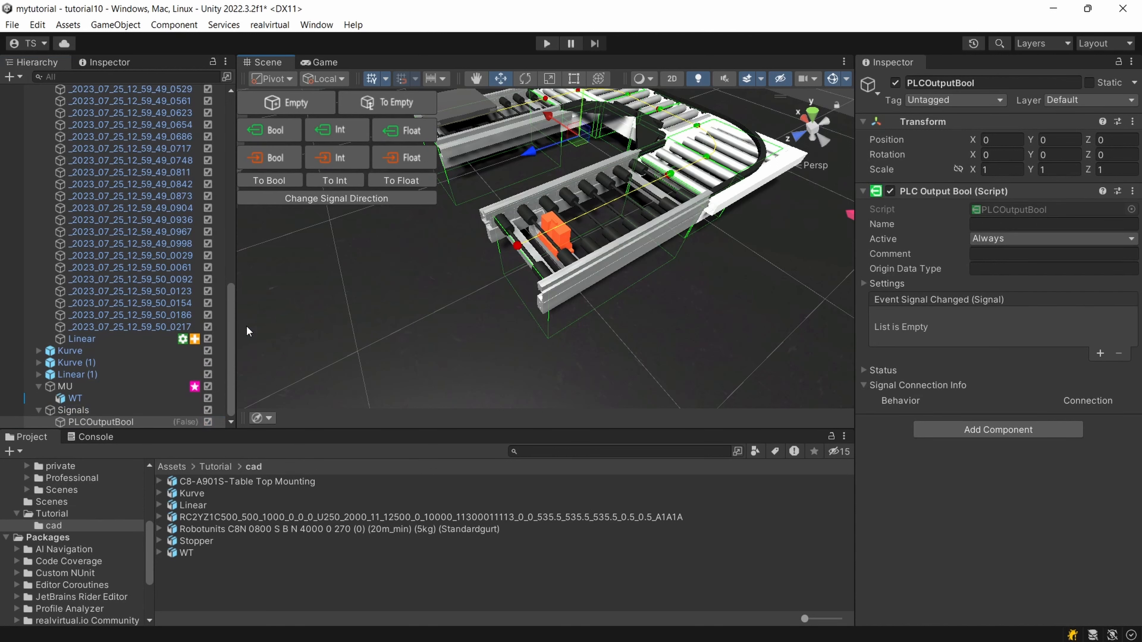
pyautogui.click(133, 421)
pyautogui.write('Open')
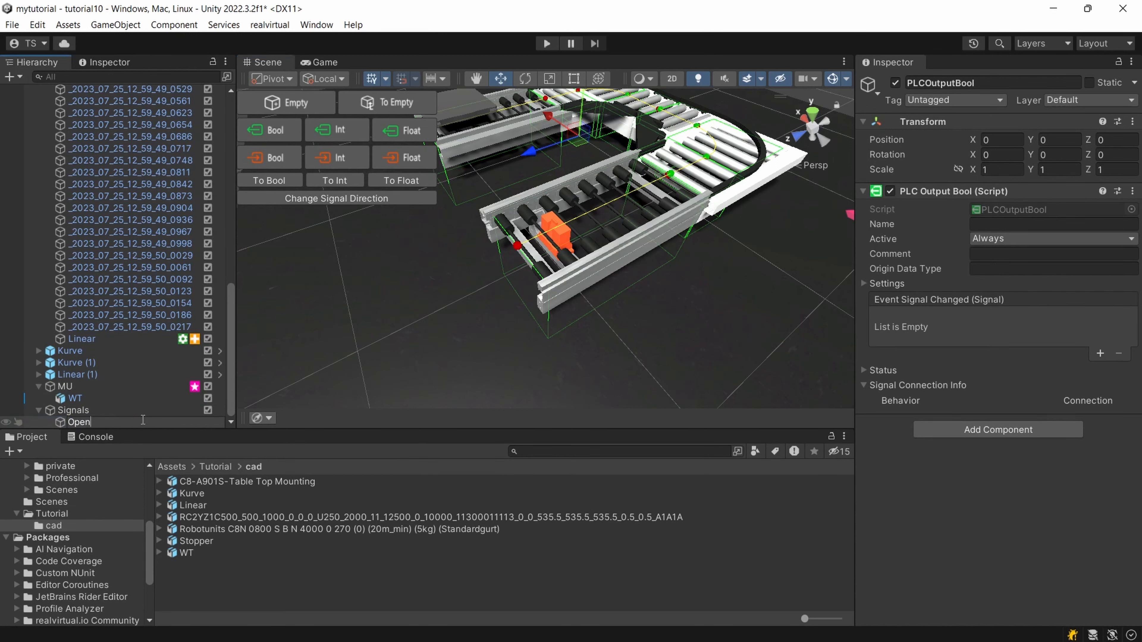
pyautogui.write('Stopper')
pyautogui.press('Return')
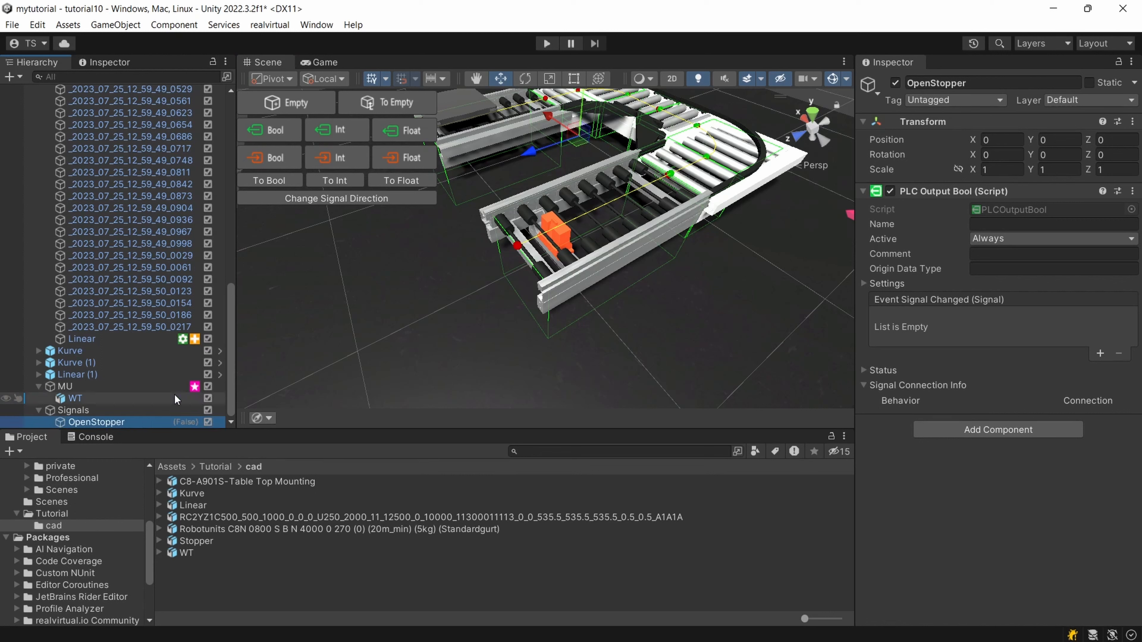
# - Assign the OpenStopper signal to the Out PLC IO of the red Stopper part's Drive_Cylinder
pyautogui.scroll(3, 154, 370)
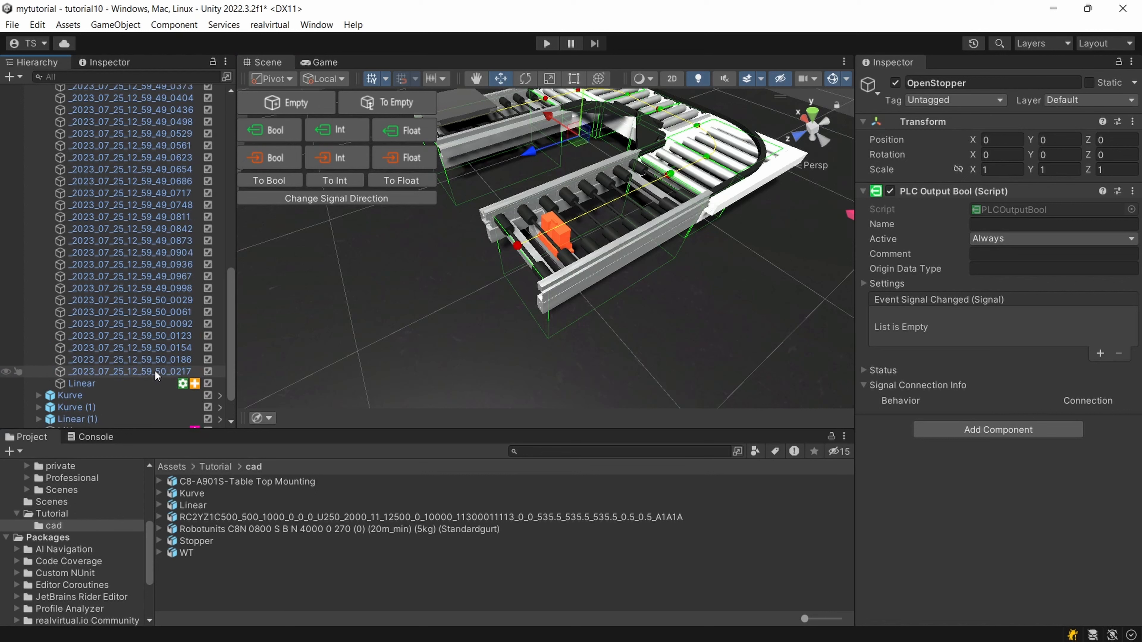
pyautogui.click(558, 222)
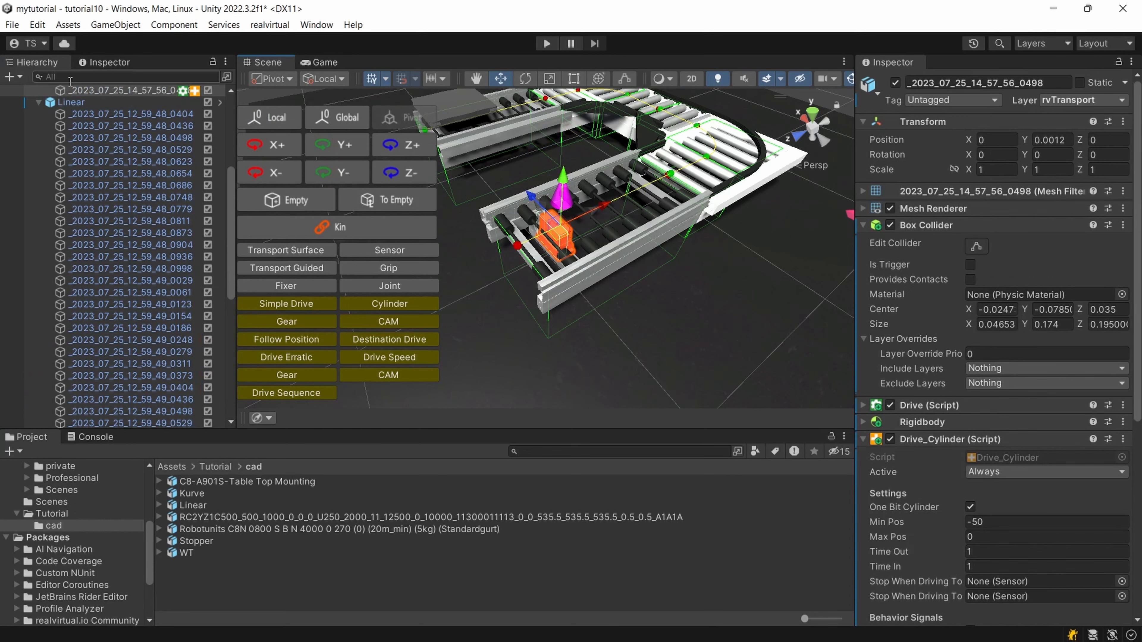
pyautogui.scroll(-5, 872, 408)
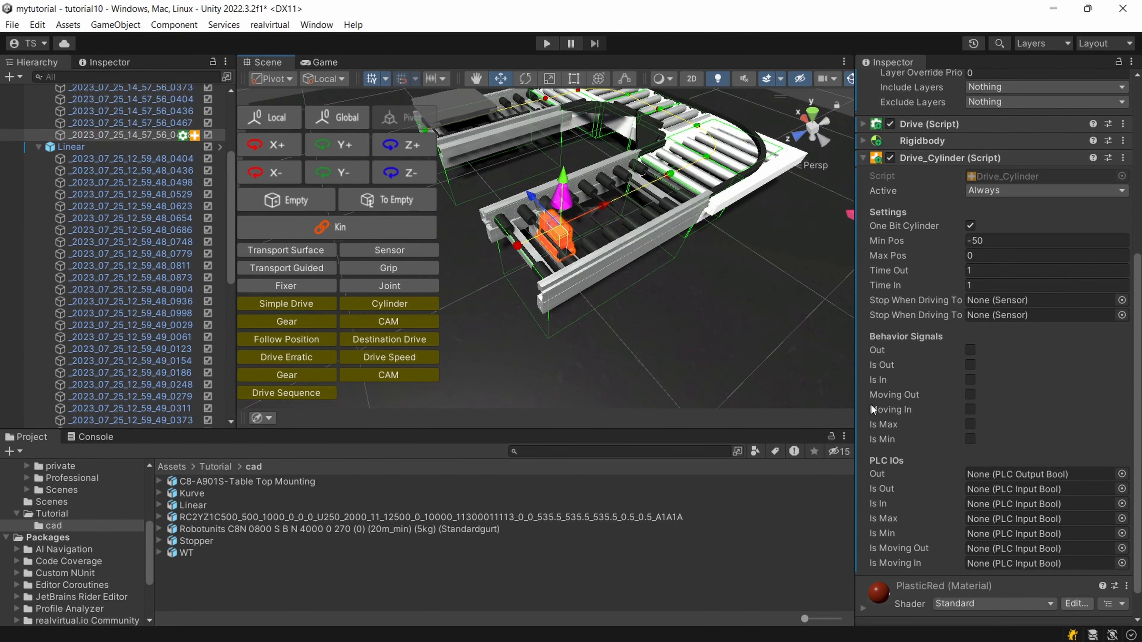
pyautogui.click(1121, 474)
pyautogui.doubleClick(225, 106)
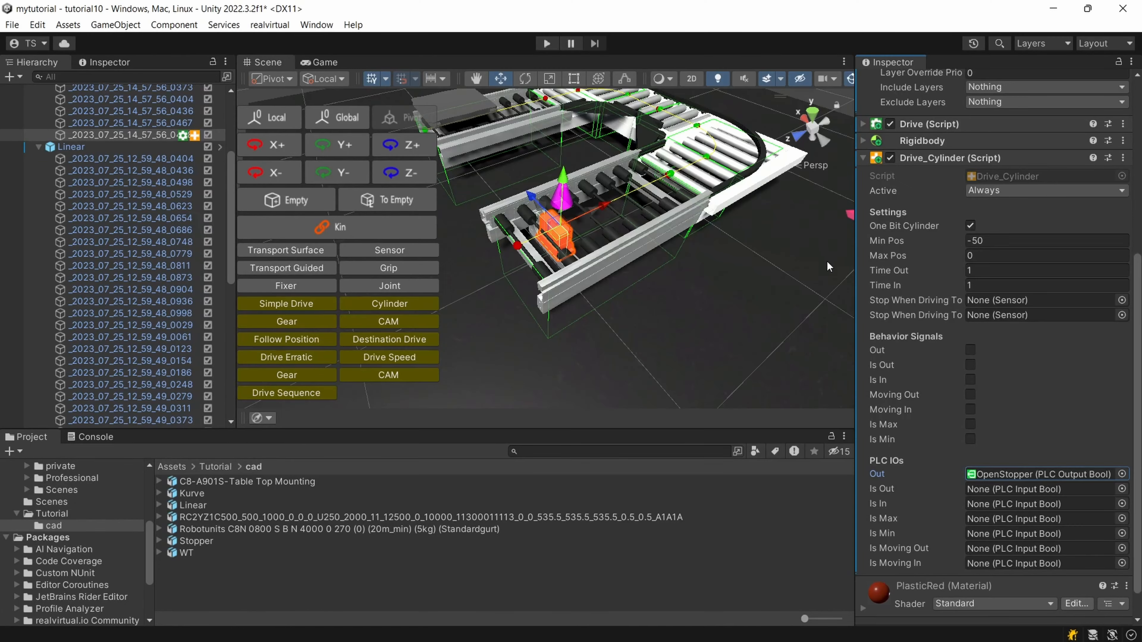
# - Start the simulation, enlarge the game view and collapse the expanded Linear object in the hierarchy
pyautogui.scroll(-2, 761, 252)
pyautogui.moveTo(761, 252); pyautogui.dragTo(669, 249, button='right')
pyautogui.scroll(-3, 672, 250)
pyautogui.moveTo(673, 251); pyautogui.dragTo(668, 223, button='middle')
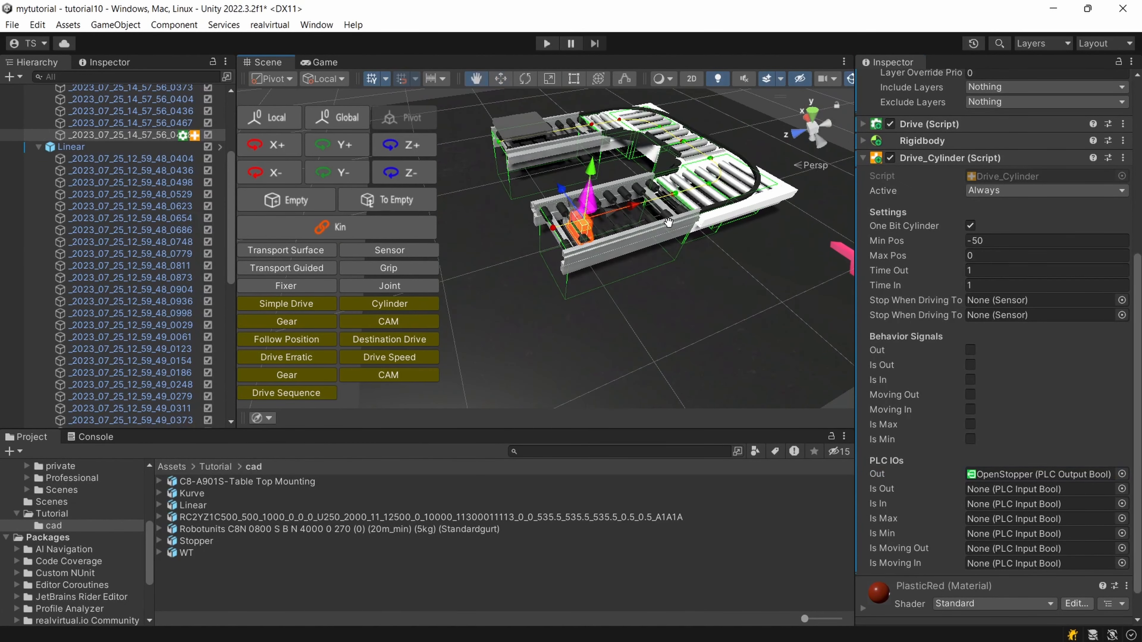
pyautogui.click(545, 45)
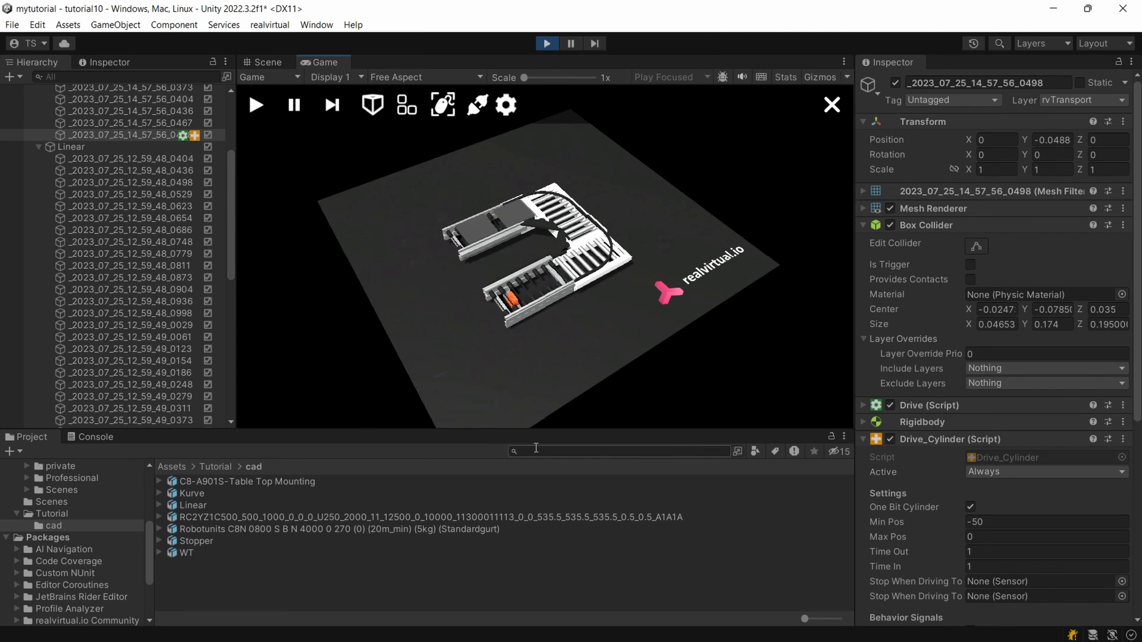
pyautogui.moveTo(361, 428); pyautogui.dragTo(361, 566)
pyautogui.scroll(10, 409, 478)
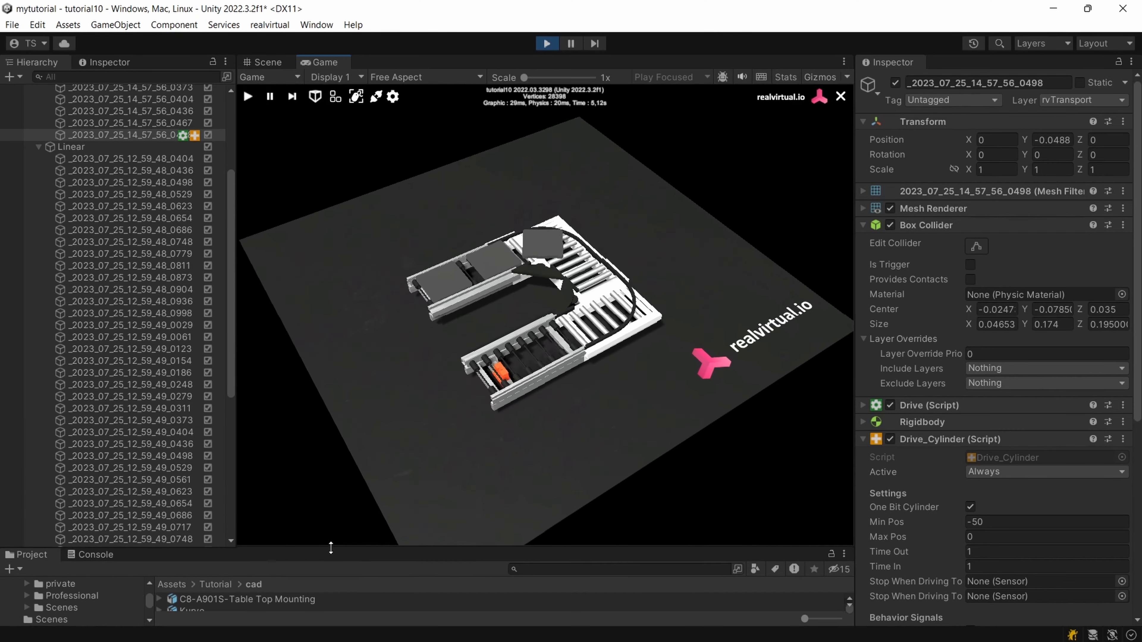
pyautogui.moveTo(386, 475); pyautogui.dragTo(428, 456, button='right')
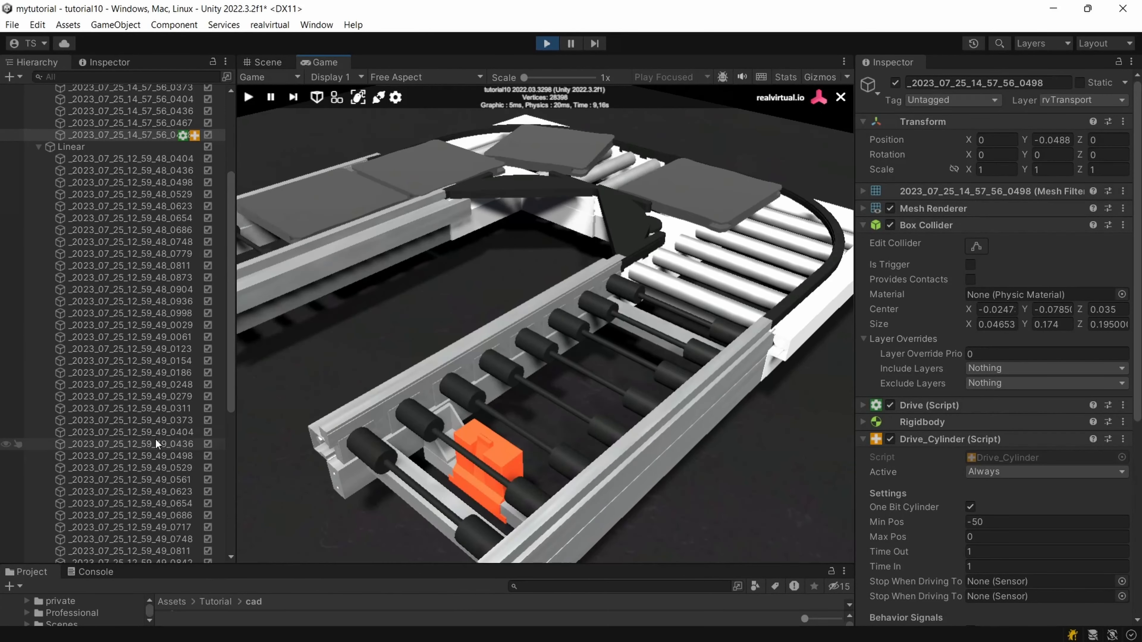
pyautogui.click(39, 147)
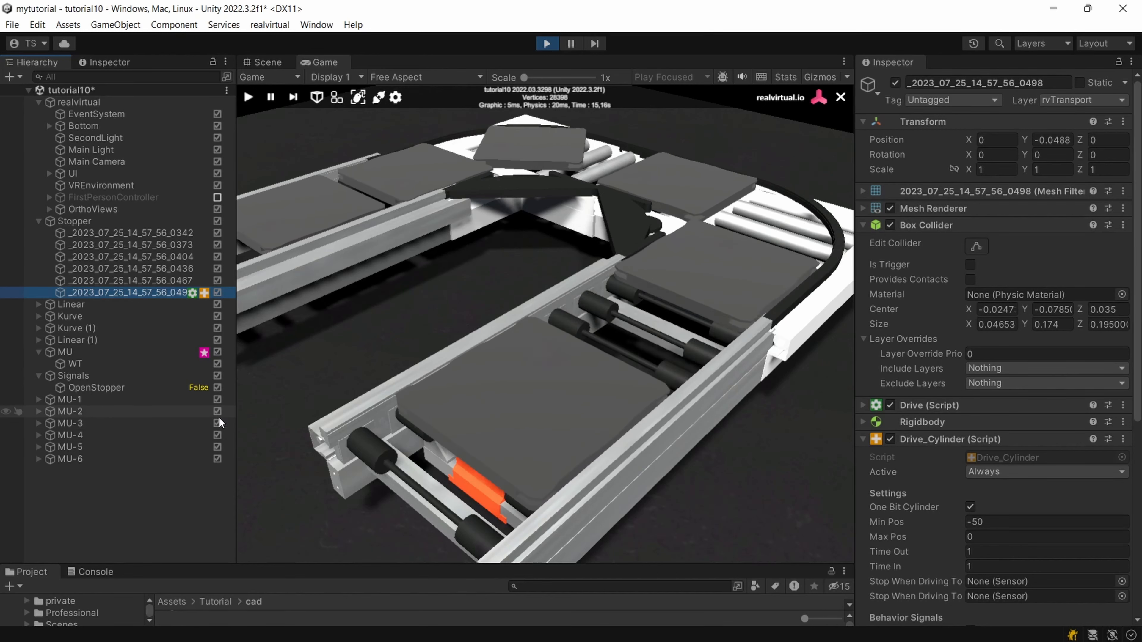
# - Test the stopper in the running simulation by repeatedly switching the OpenStopper signal between True and False
pyautogui.click(201, 390)
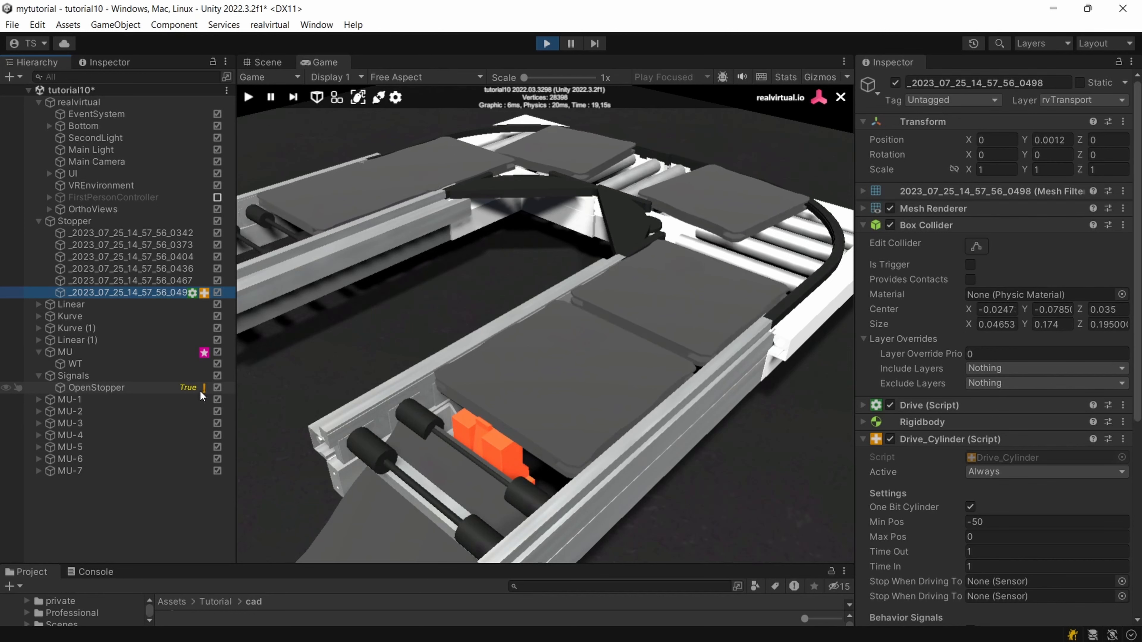
pyautogui.click(199, 388)
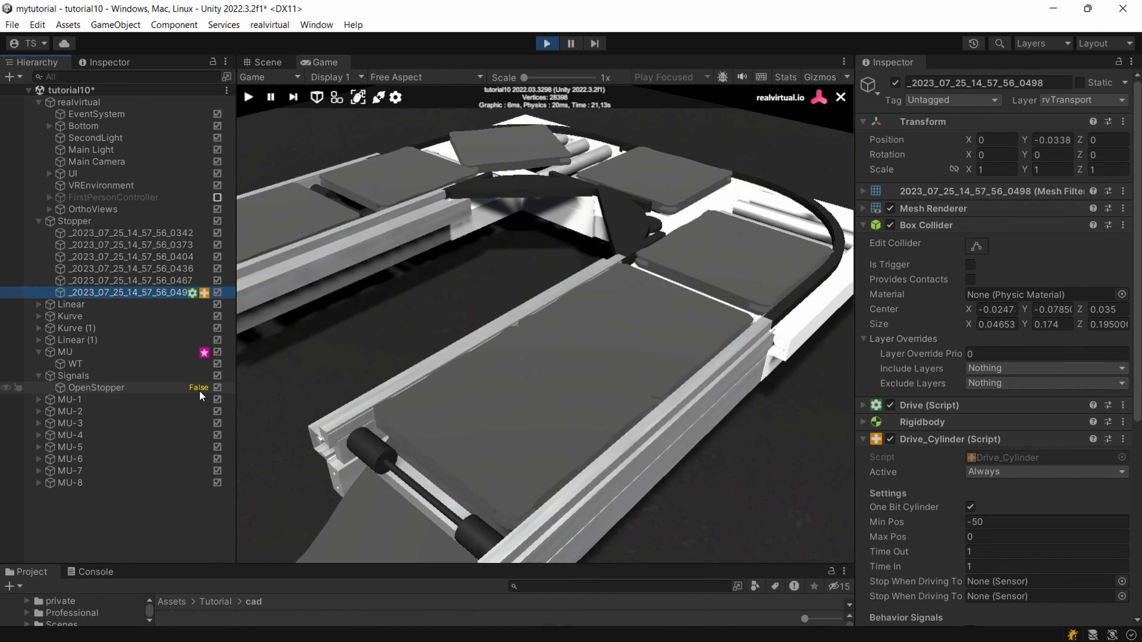
pyautogui.click(199, 390)
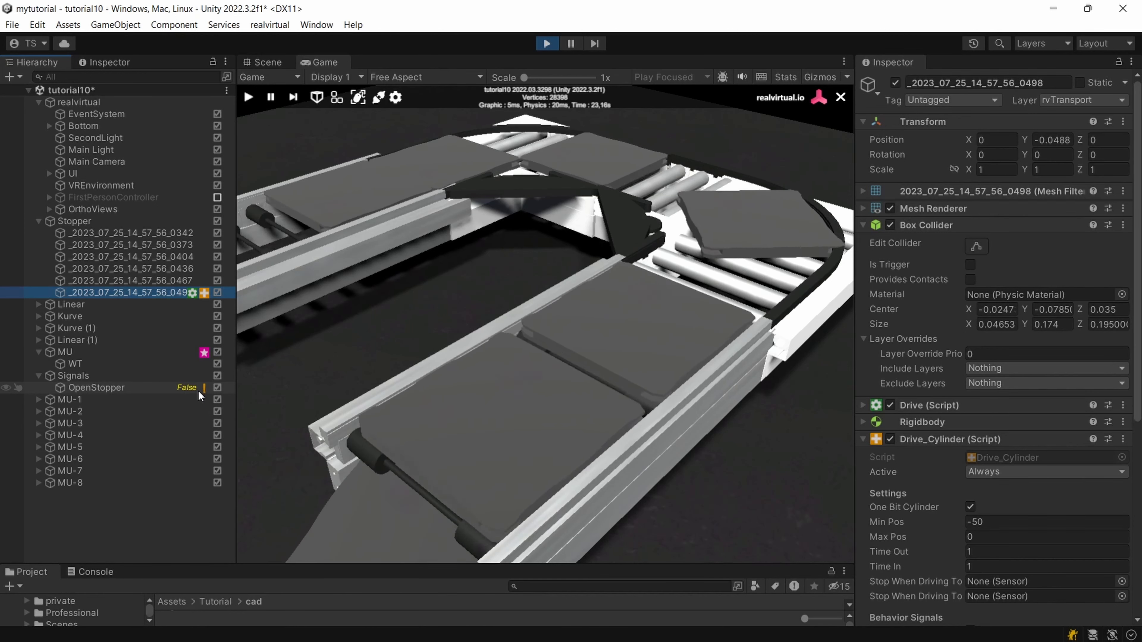
pyautogui.click(189, 389)
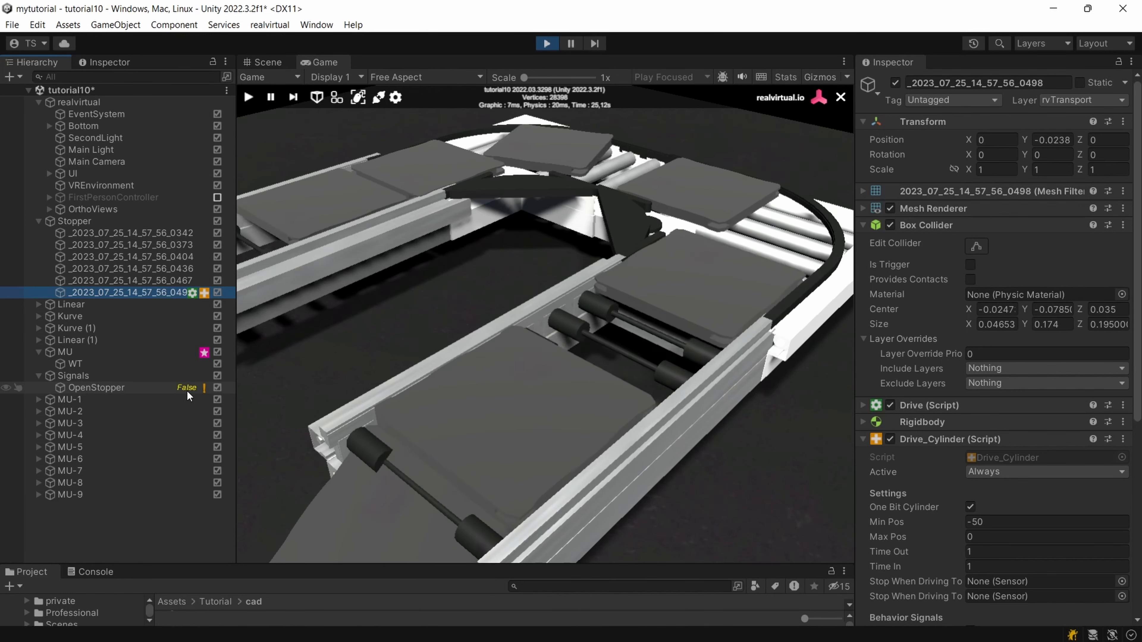
pyautogui.click(187, 391)
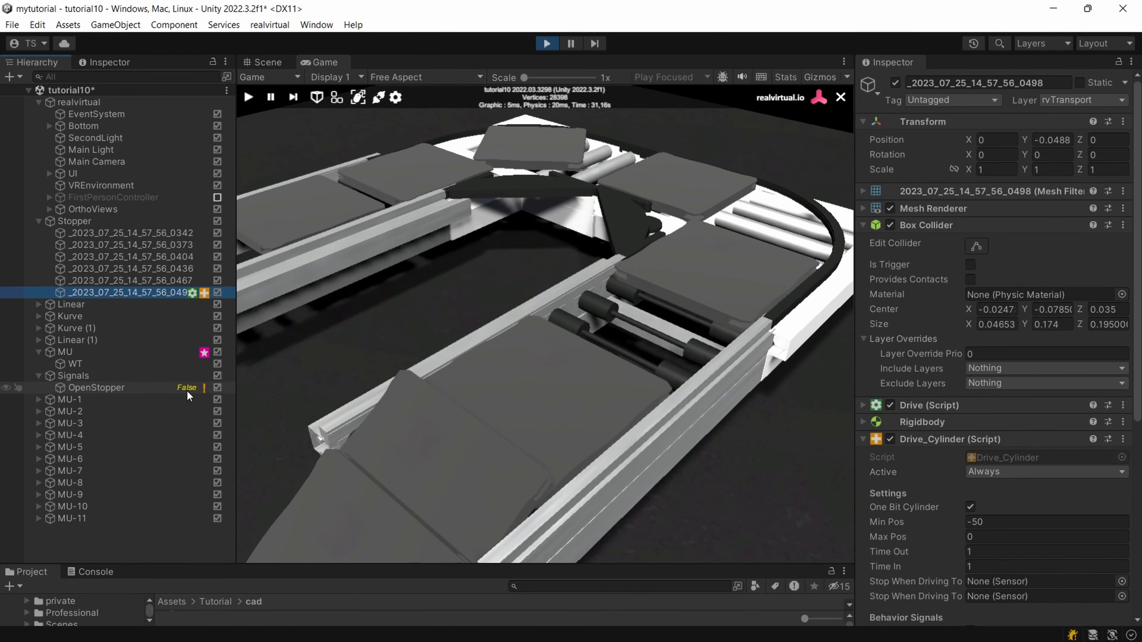
pyautogui.click(187, 389)
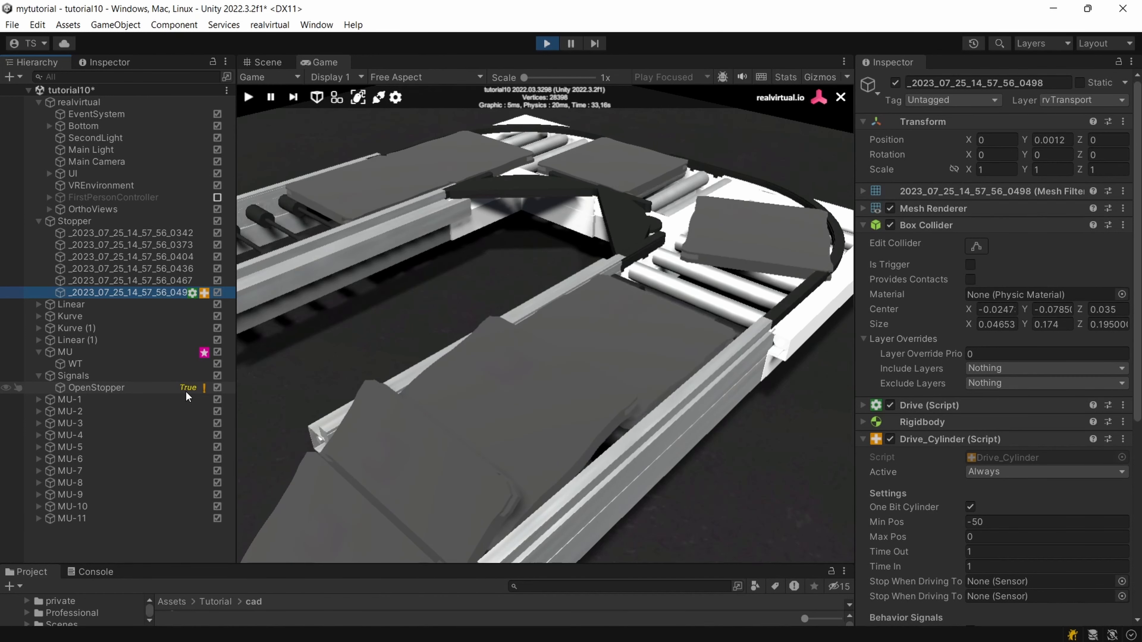
pyautogui.click(187, 393)
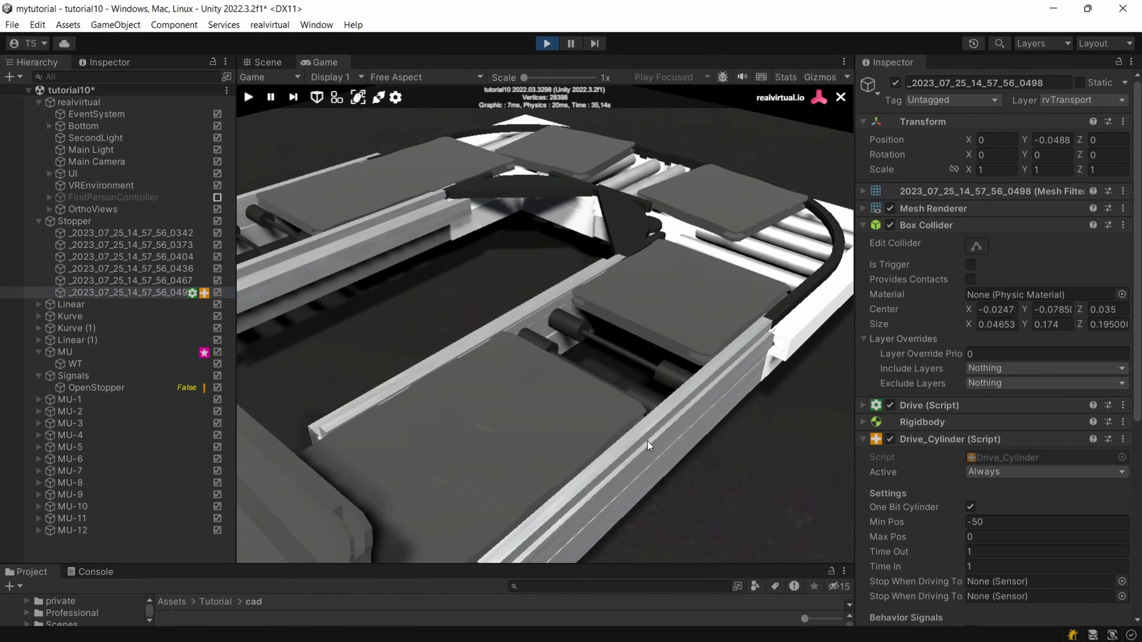
# - Examine the whole running line, switch OpenStopper to True once more and stop the simulation
pyautogui.scroll(-10, 648, 441)
pyautogui.moveTo(647, 441); pyautogui.dragTo(731, 370, button='right')
pyautogui.scroll(3, 548, 409)
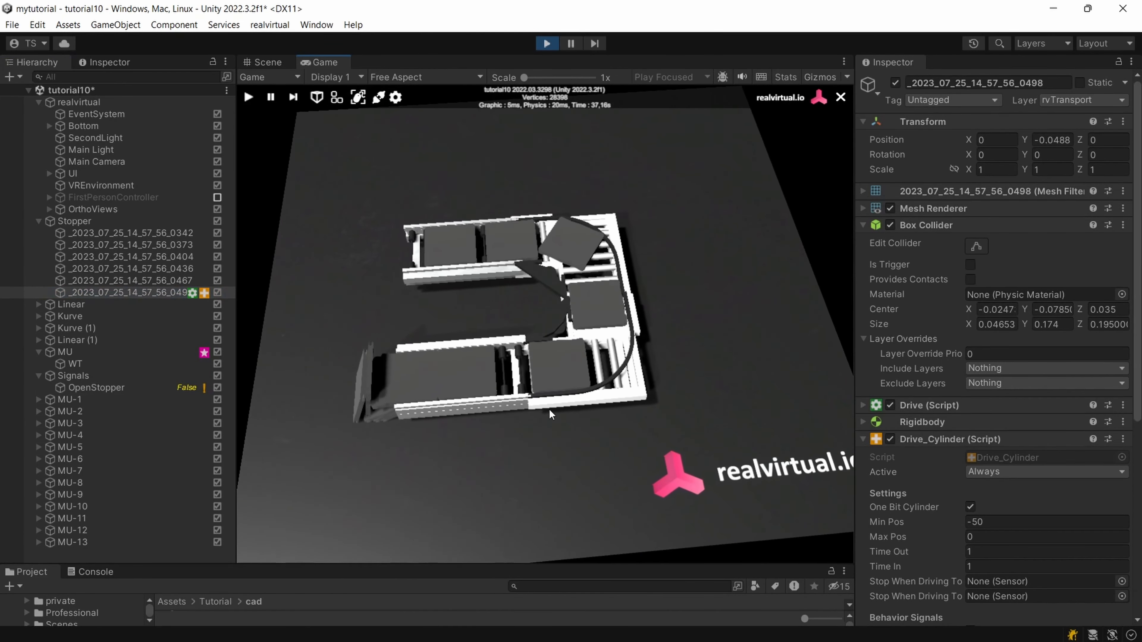
pyautogui.moveTo(548, 409); pyautogui.dragTo(319, 381, button='right')
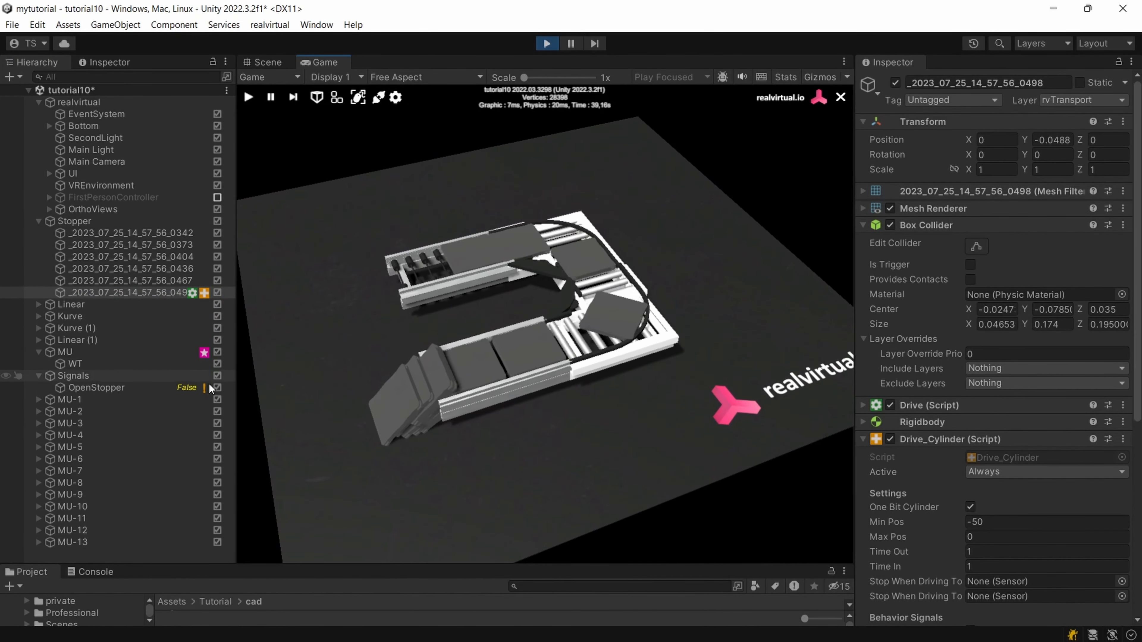
pyautogui.click(191, 387)
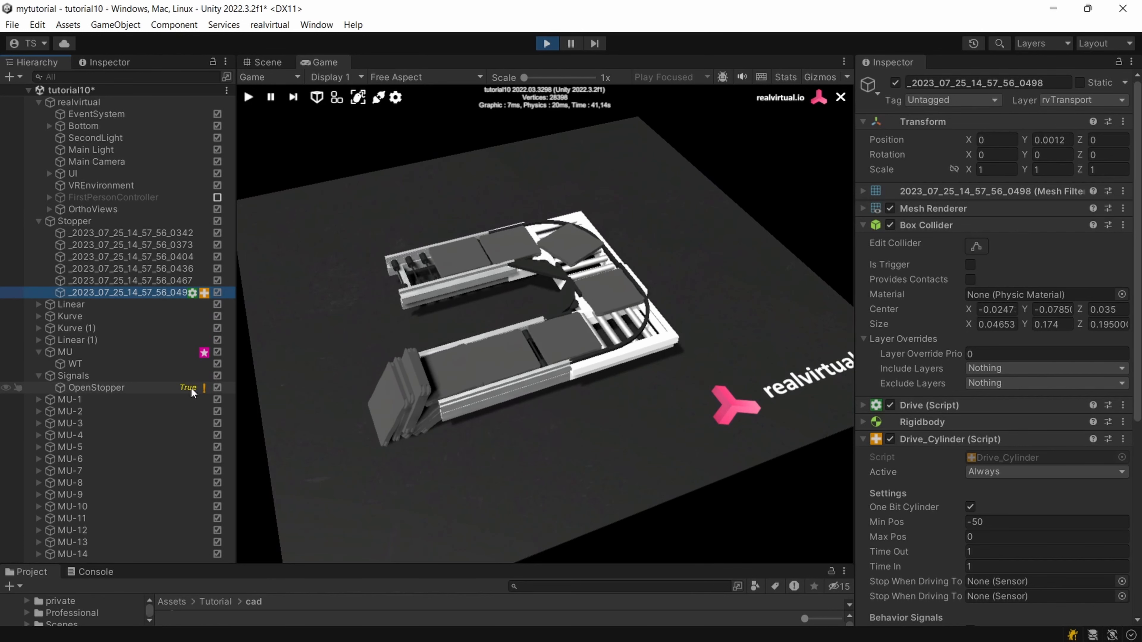
pyautogui.hotkey('ctrl', 'p')
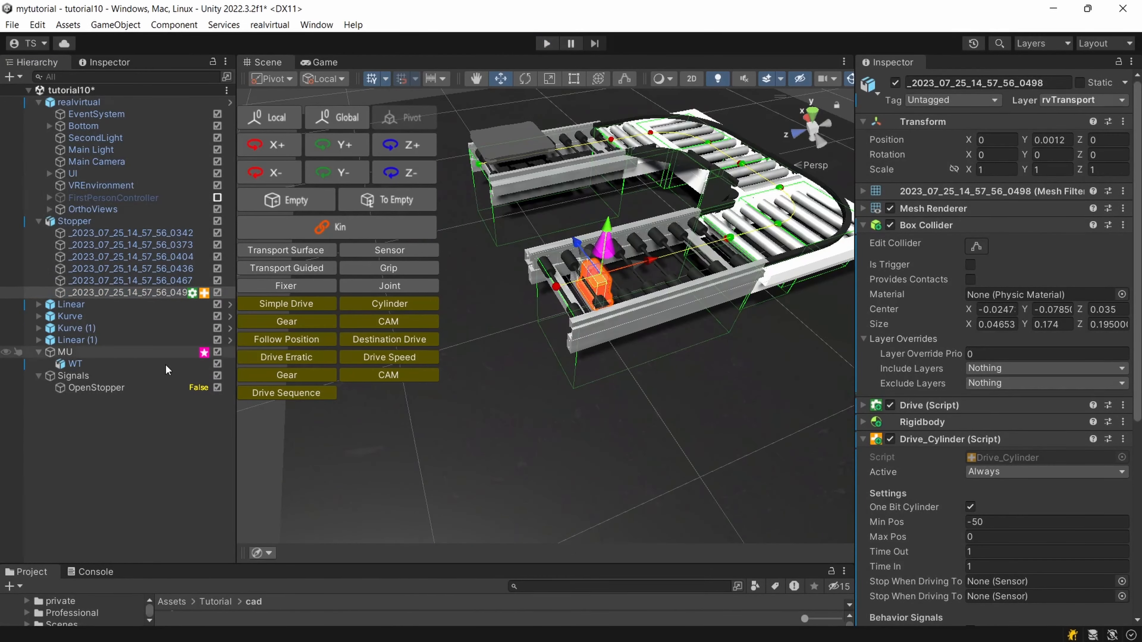
# - Rename the OpenStopper signal to CloseStopper
pyautogui.click(102, 388)
pyautogui.press('F2')
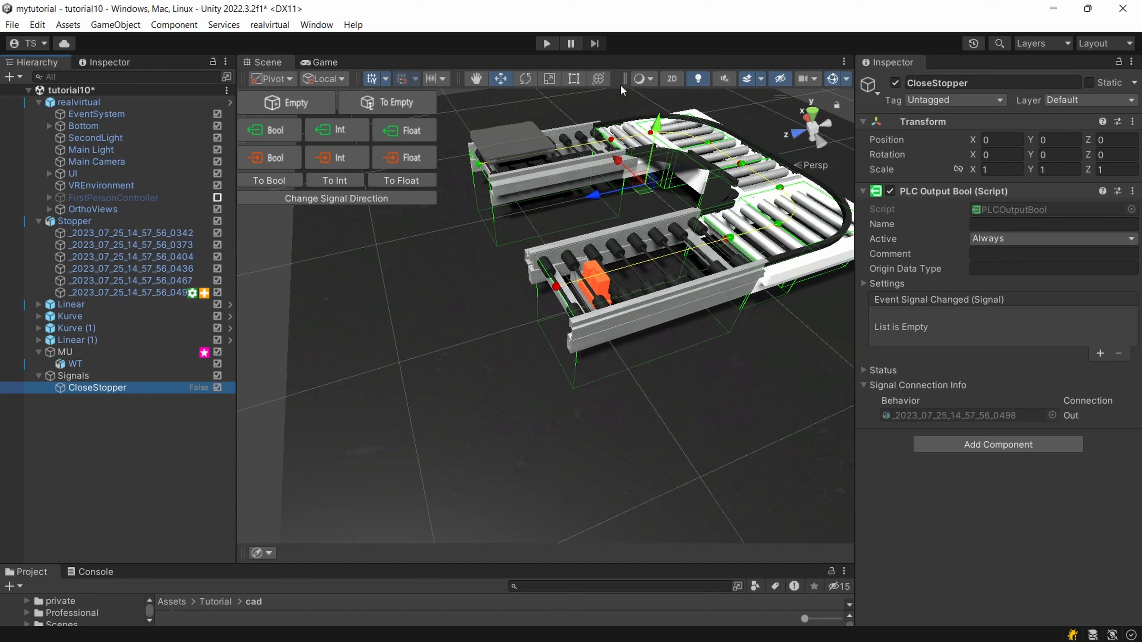
# - Run the simulation with CloseStopper set to True and examine how the raised stopper holds the plates
pyautogui.click(546, 43)
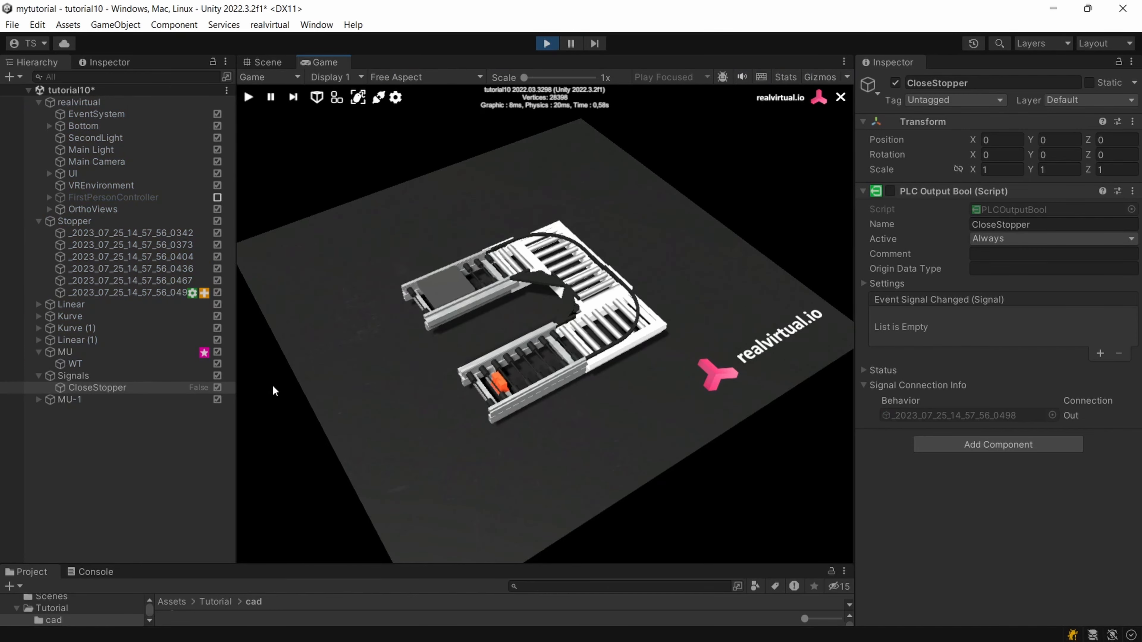
pyautogui.click(199, 388)
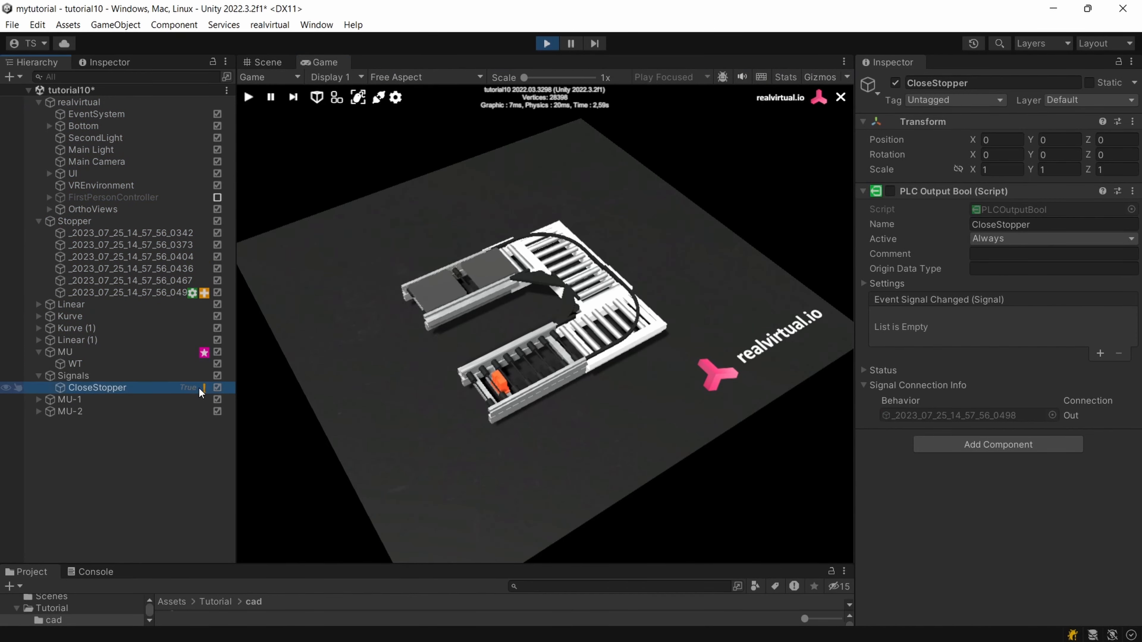
pyautogui.scroll(5, 389, 386)
pyautogui.moveTo(389, 385); pyautogui.dragTo(492, 357, button='right')
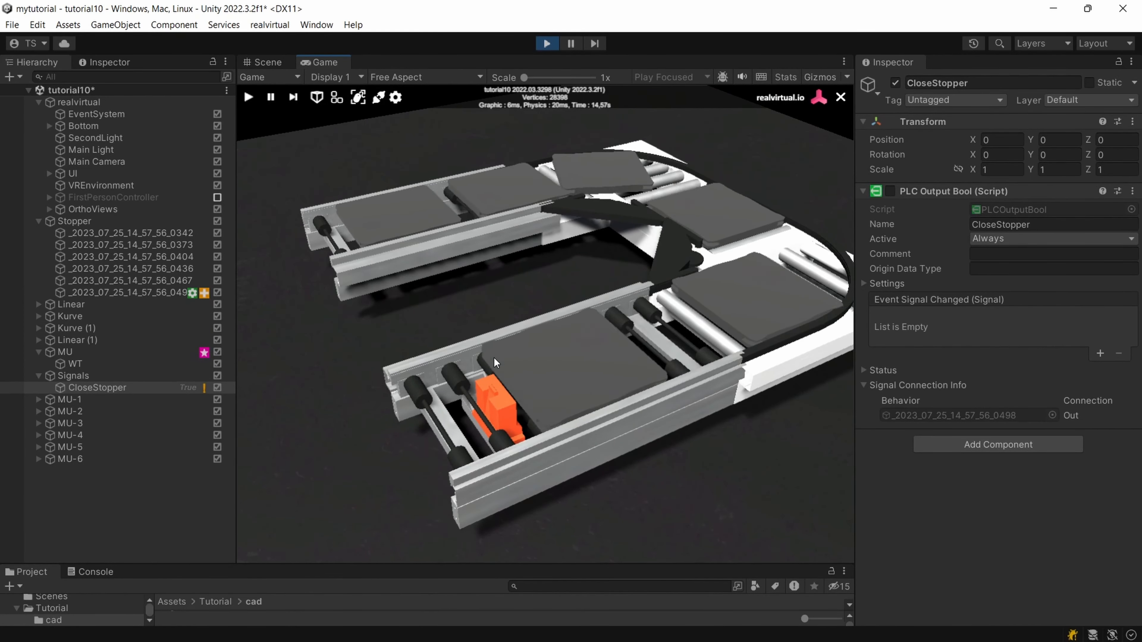
pyautogui.scroll(5, 459, 404)
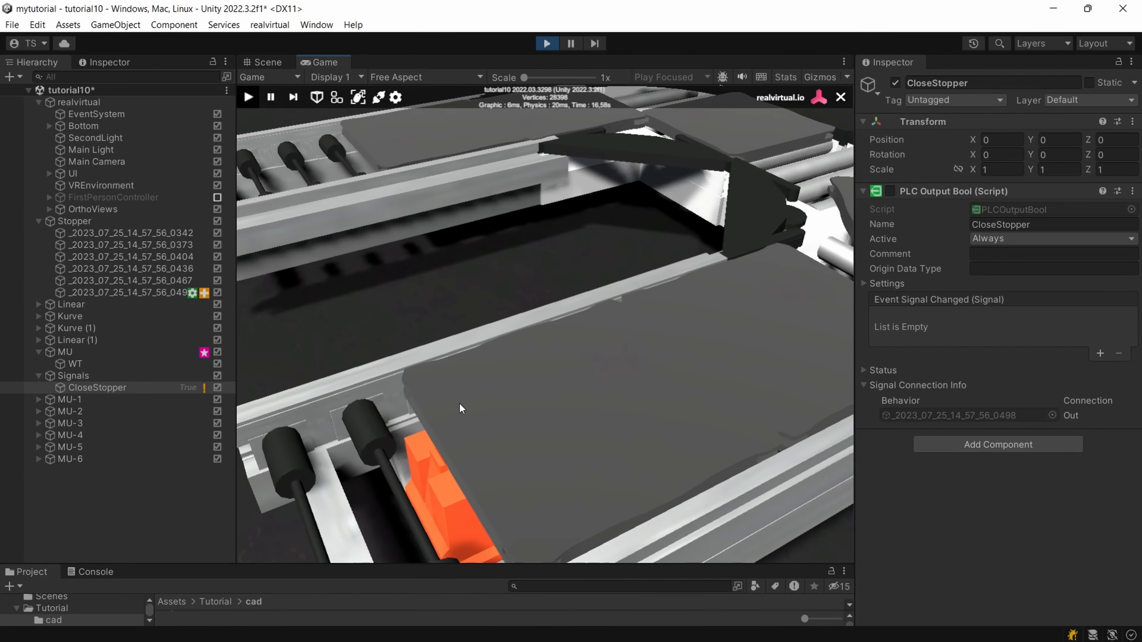
pyautogui.scroll(-3, 459, 405)
pyautogui.moveTo(458, 405)
pyautogui.mouseDown(button='right')
pyautogui.moveTo(348, 425)
pyautogui.moveTo(440, 417)
pyautogui.mouseUp(button='right')
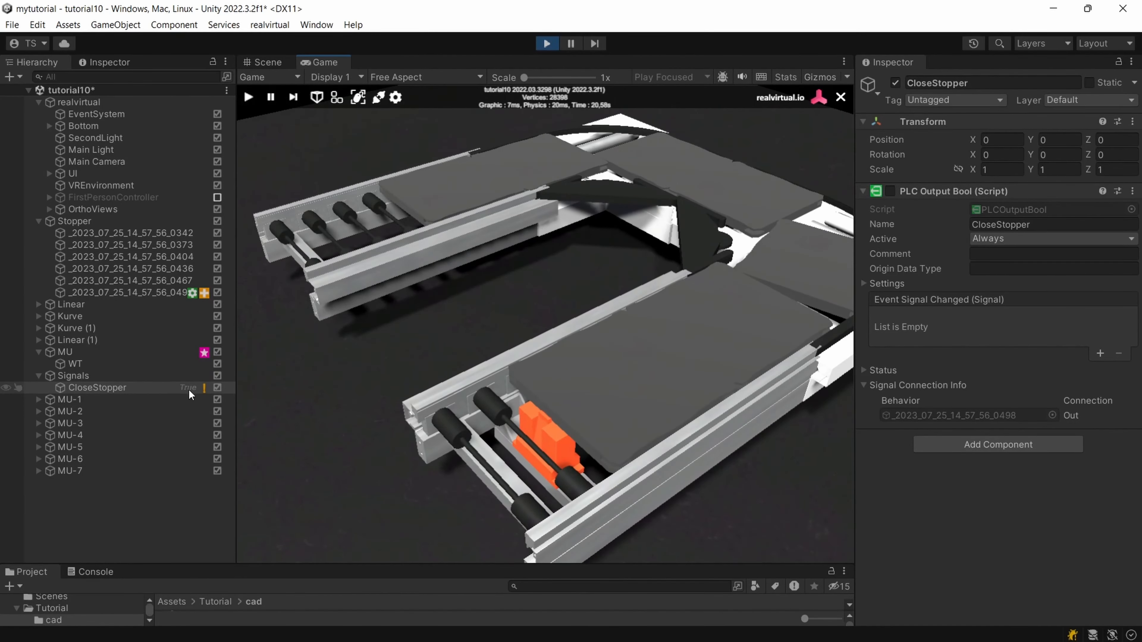
# - Switch CloseStopper to False to release the plates, set it back to True and stop the simulation
pyautogui.click(188, 389)
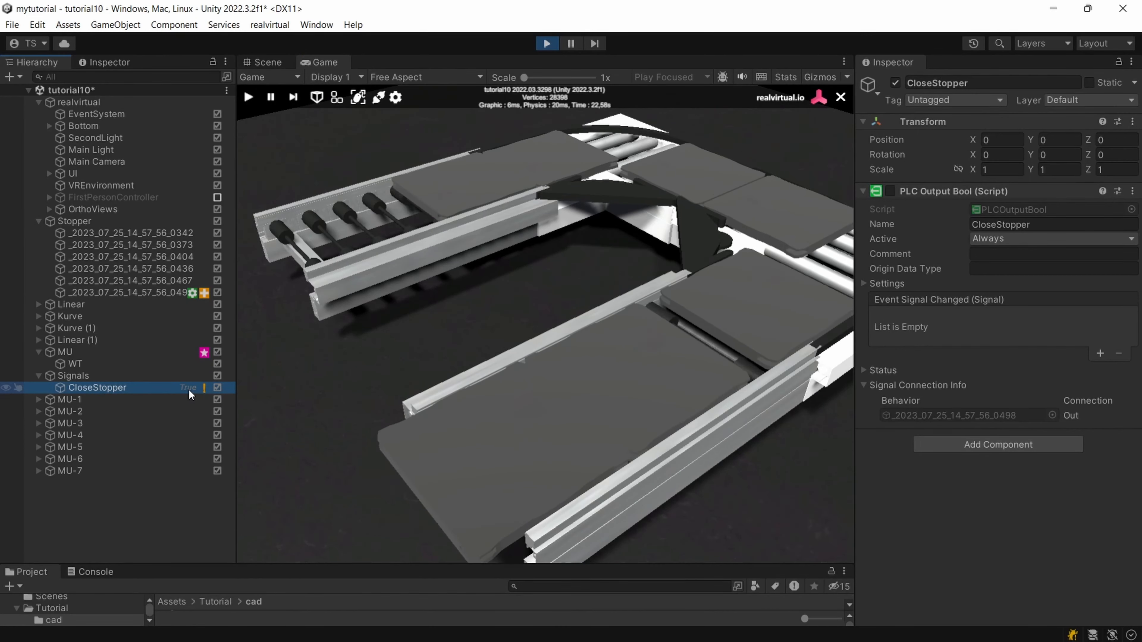
pyautogui.click(188, 389)
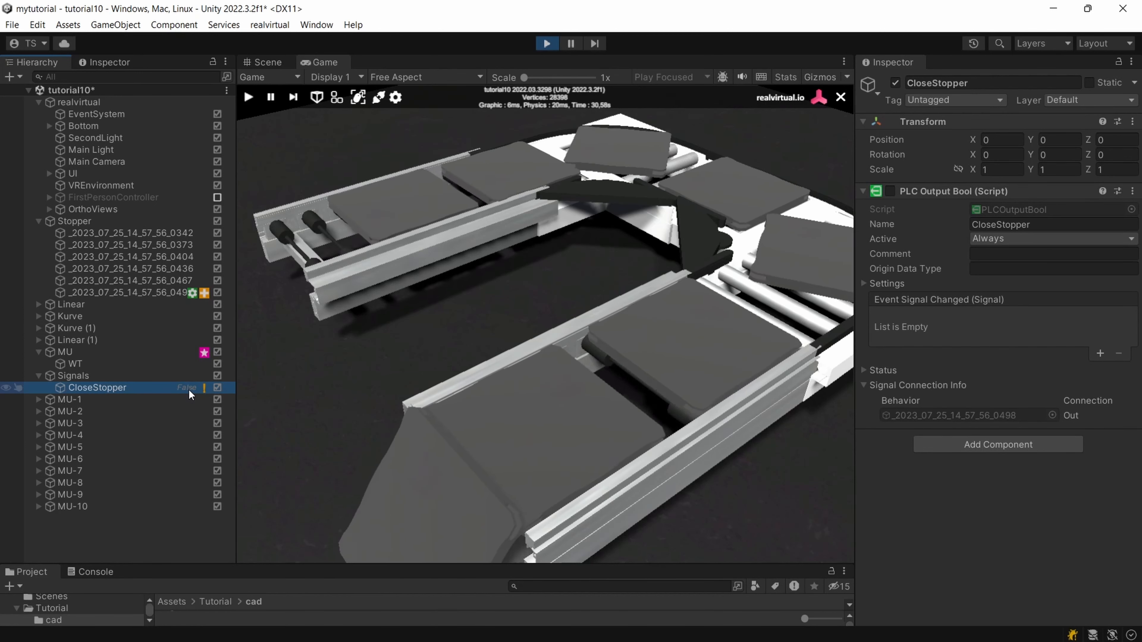
pyautogui.click(188, 389)
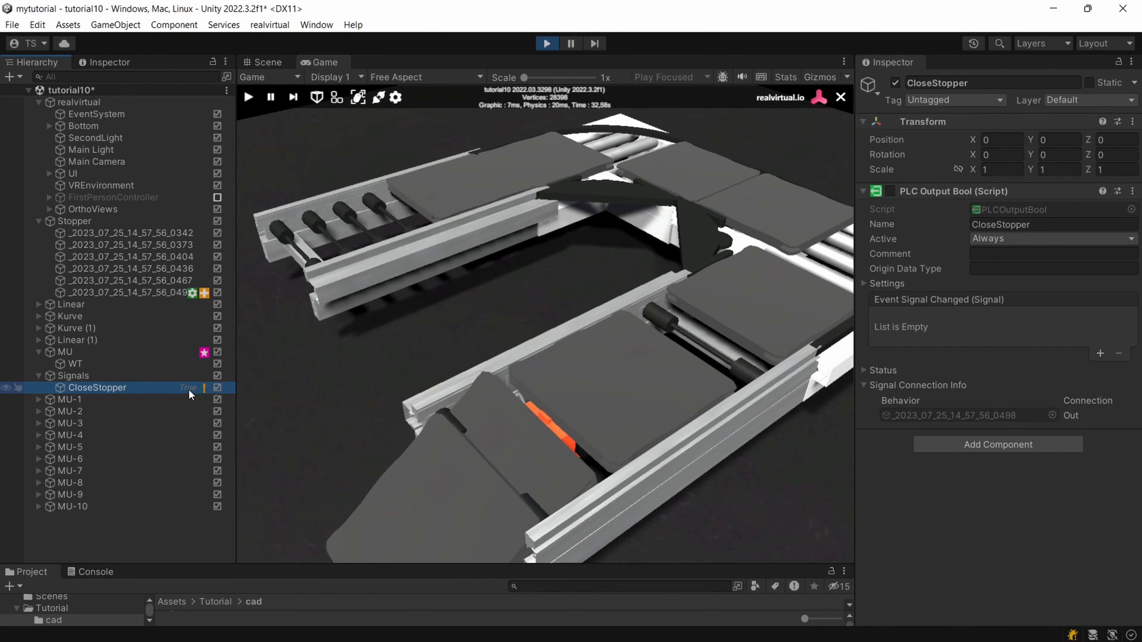
pyautogui.click(547, 44)
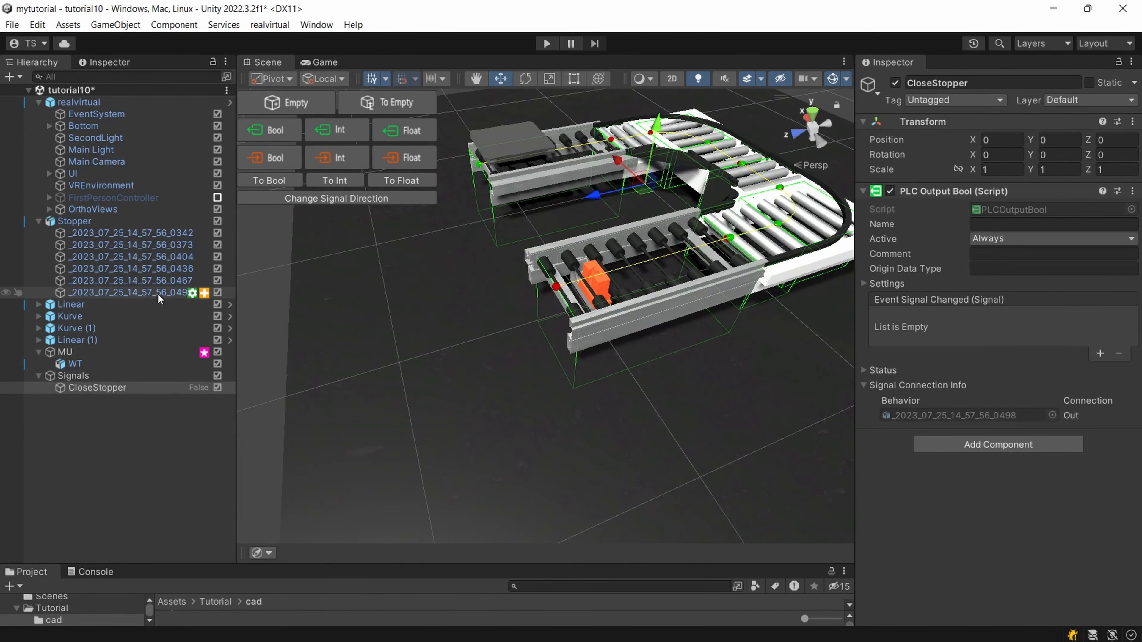
# - Set Time Out and Time In of the red Stopper part's Drive_Cylinder to 0.1
pyautogui.click(157, 293)
pyautogui.scroll(-10, 1022, 478)
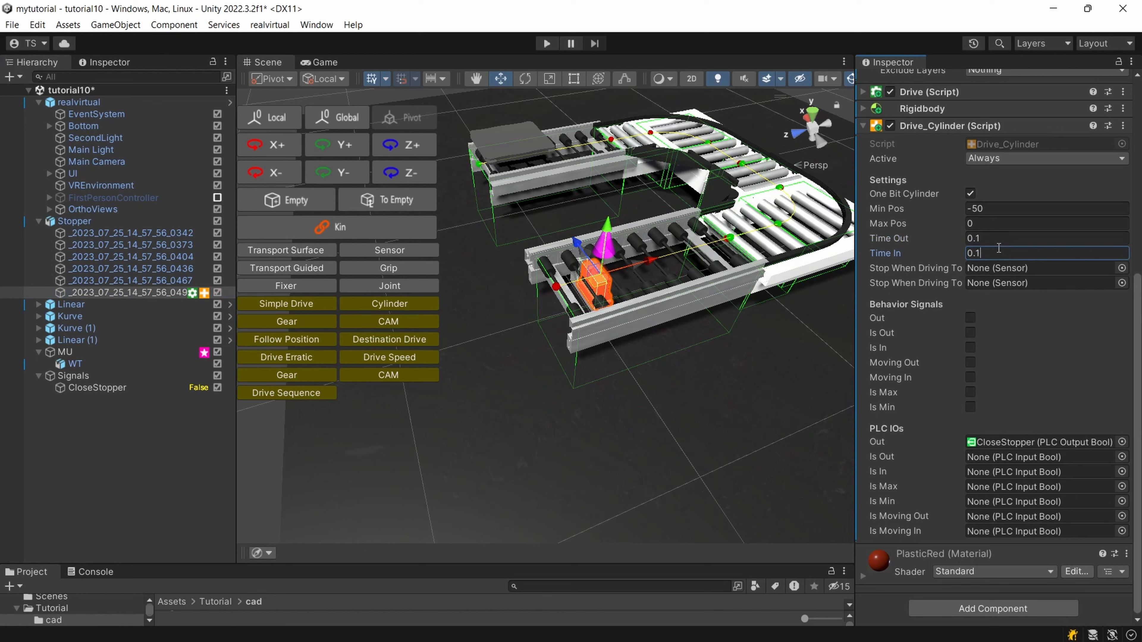
pyautogui.click(513, 456)
# - Run the simulation again and show the gizmos in the game view to check the transport paths
pyautogui.moveTo(523, 173); pyautogui.dragTo(570, 161, button='right')
pyautogui.click(538, 49)
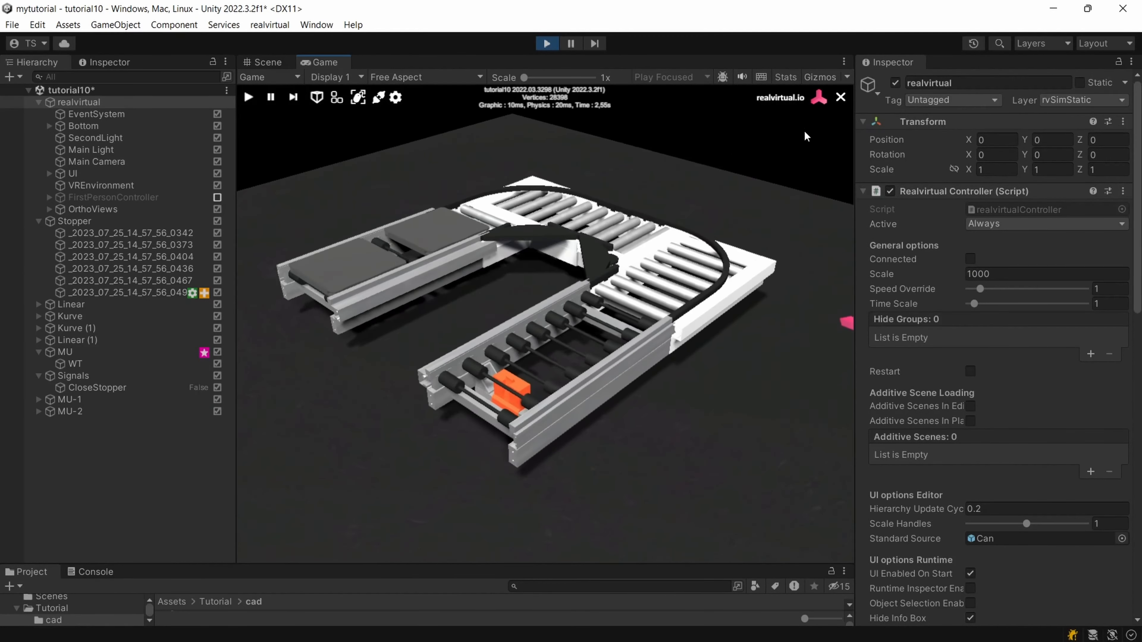
pyautogui.click(820, 78)
pyautogui.moveTo(771, 239)
pyautogui.mouseDown(button='right')
pyautogui.moveTo(558, 262)
pyautogui.moveTo(768, 218)
pyautogui.moveTo(777, 229)
pyautogui.moveTo(735, 322)
pyautogui.moveTo(761, 226)
pyautogui.mouseUp(button='right')
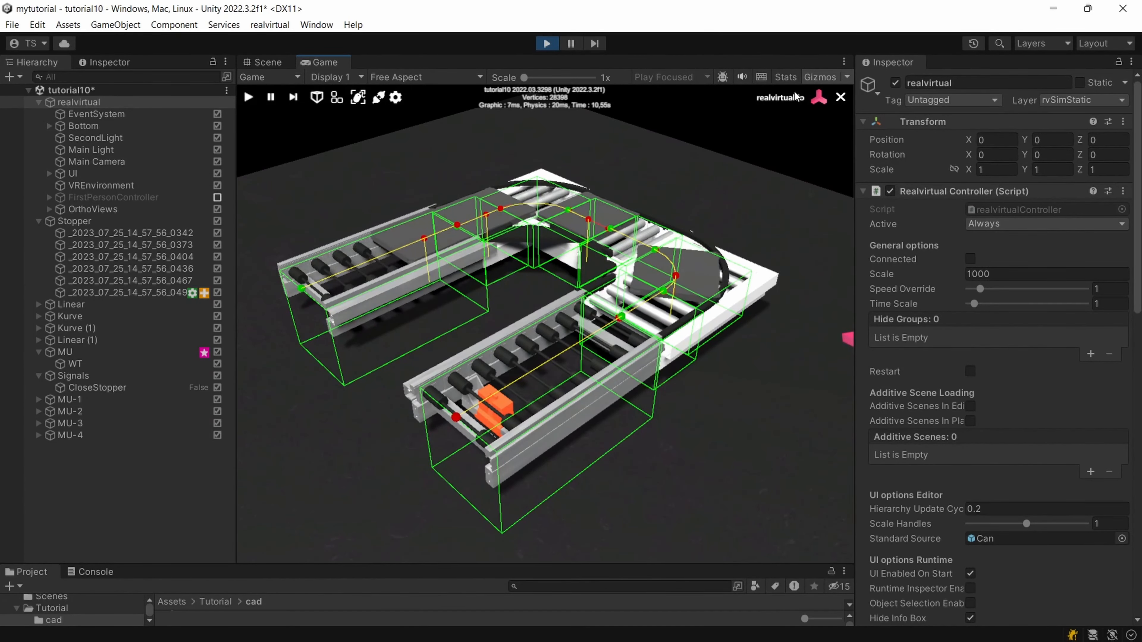
# - Test the faster stopper at the conveyor's end by switching the CloseStopper signal between True and False
pyautogui.scroll(5, 747, 389)
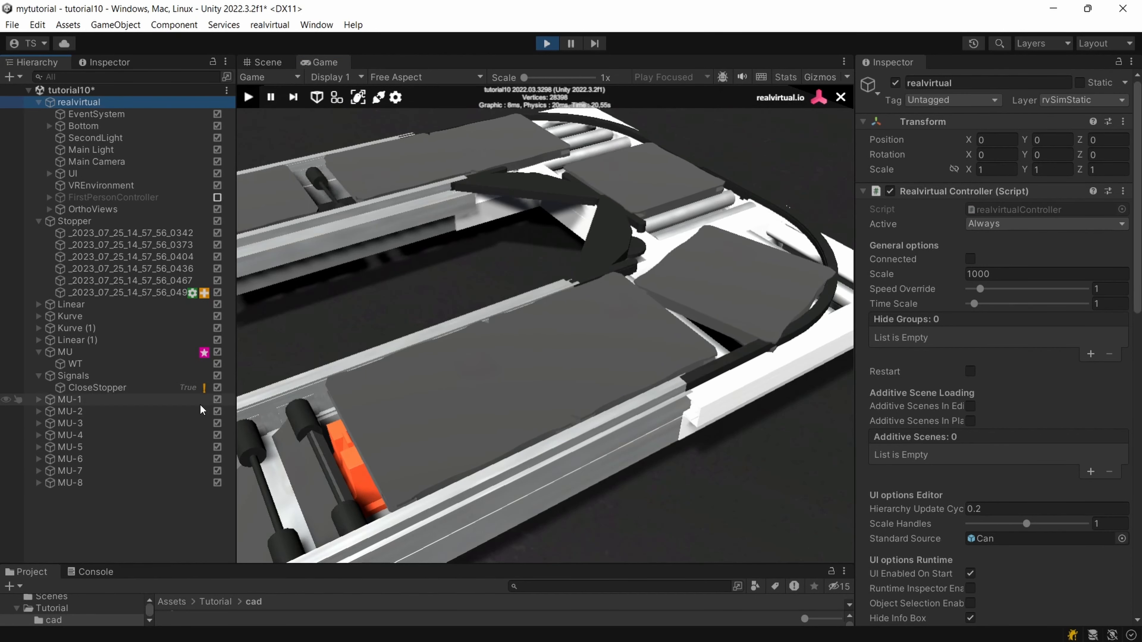
pyautogui.click(188, 387)
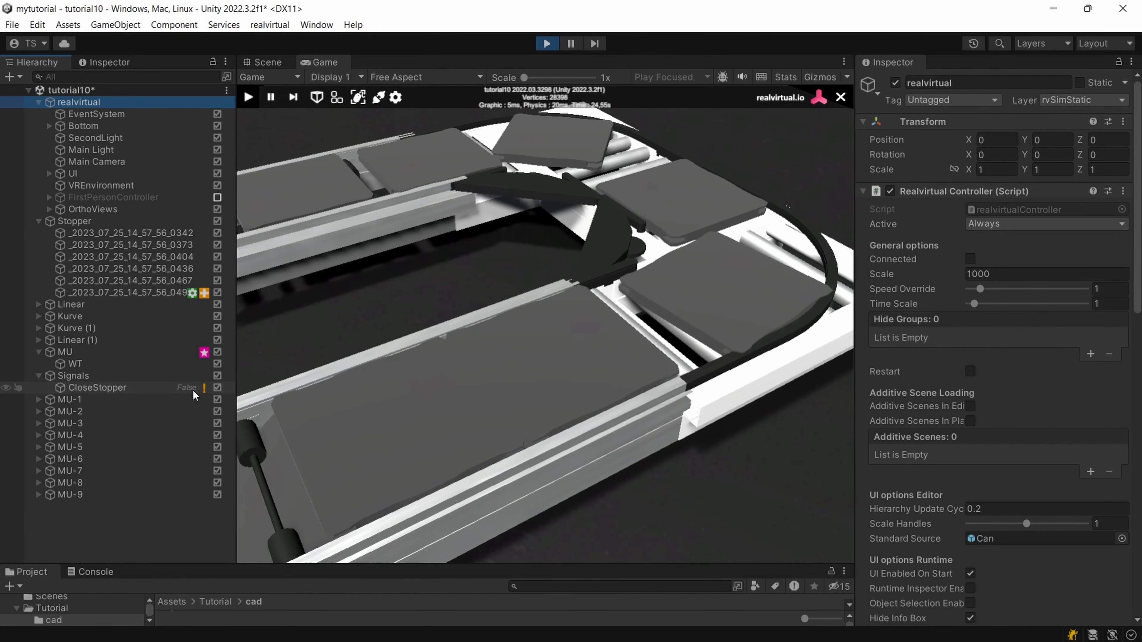
pyautogui.click(193, 389)
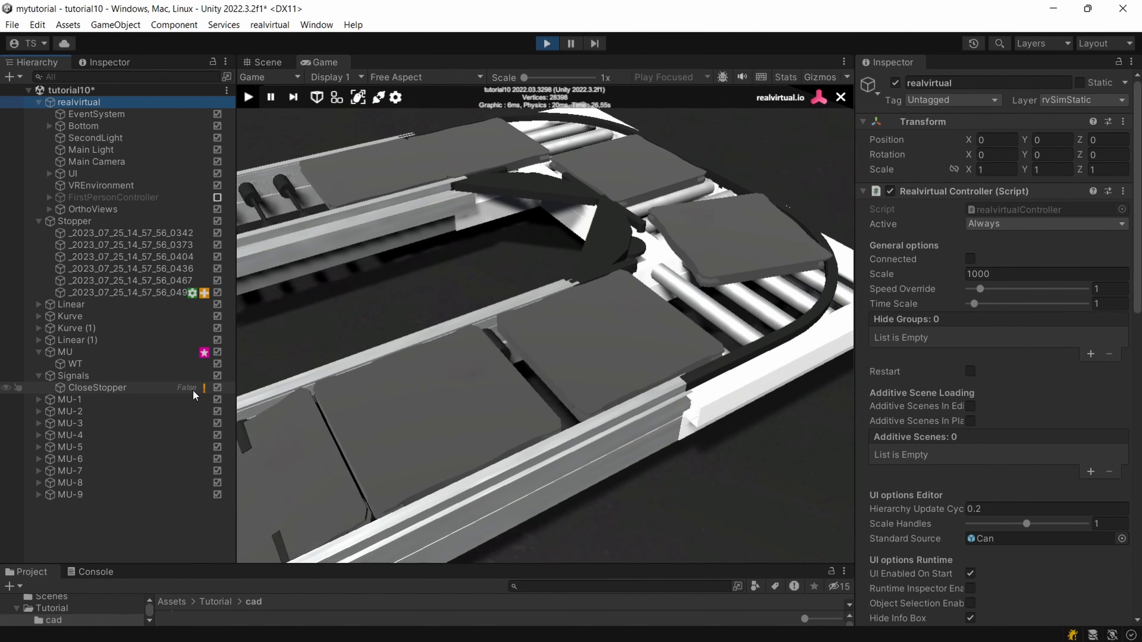
# - Examine the running conveyor line and the movement of the plates through the curves and past the open stopper
pyautogui.scroll(-5, 451, 439)
pyautogui.moveTo(451, 439); pyautogui.dragTo(416, 423, button='right')
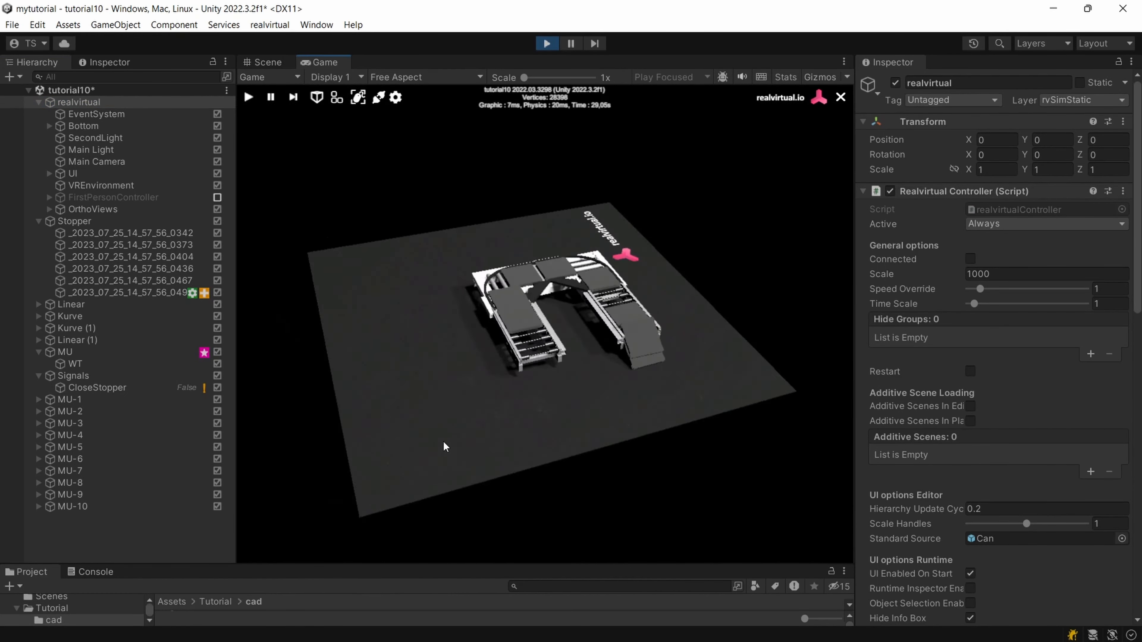
pyautogui.scroll(4, 633, 387)
pyautogui.scroll(6, 417, 422)
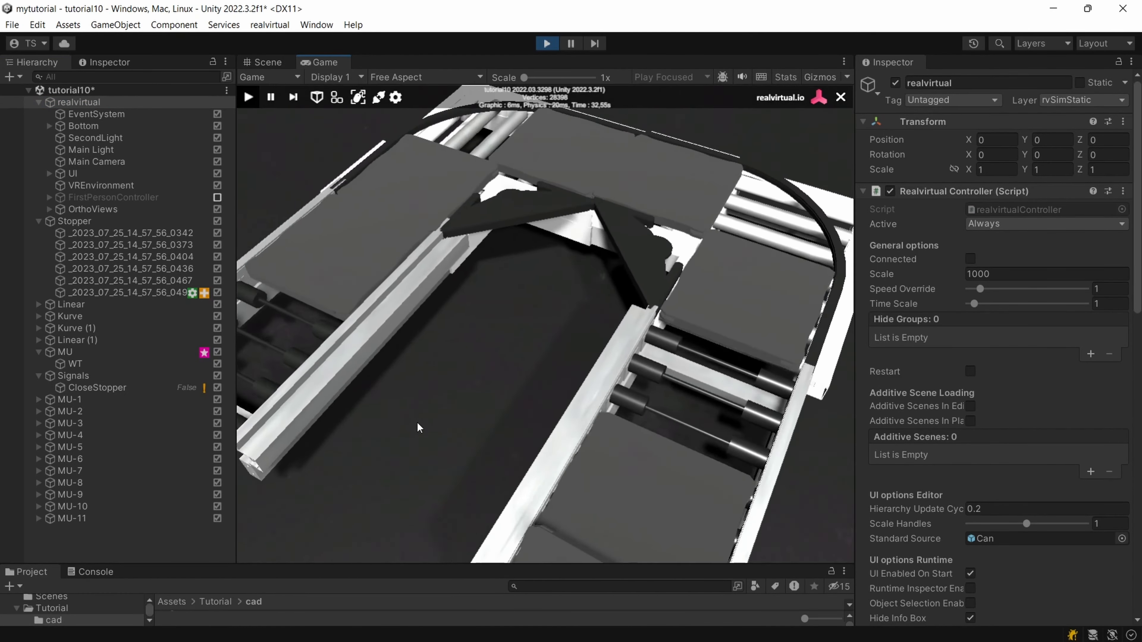
pyautogui.scroll(-8, 373, 425)
pyautogui.scroll(6, 374, 425)
pyautogui.scroll(-4, 377, 426)
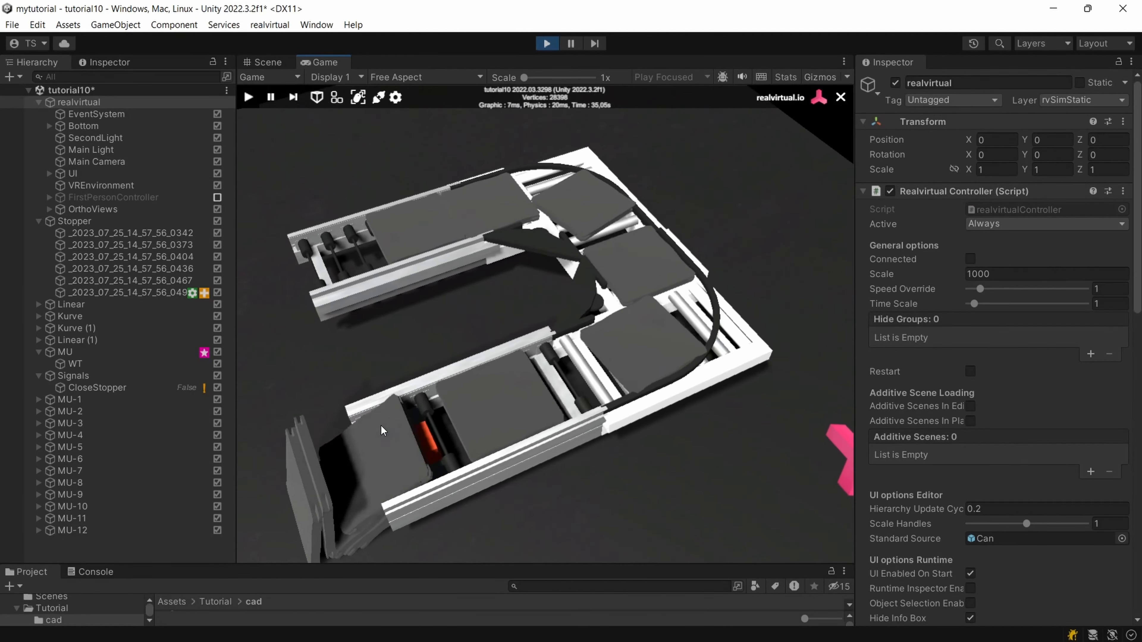
pyautogui.moveTo(381, 425); pyautogui.dragTo(479, 387, button='right')
pyautogui.scroll(4, 454, 393)
pyautogui.scroll(-6, 463, 394)
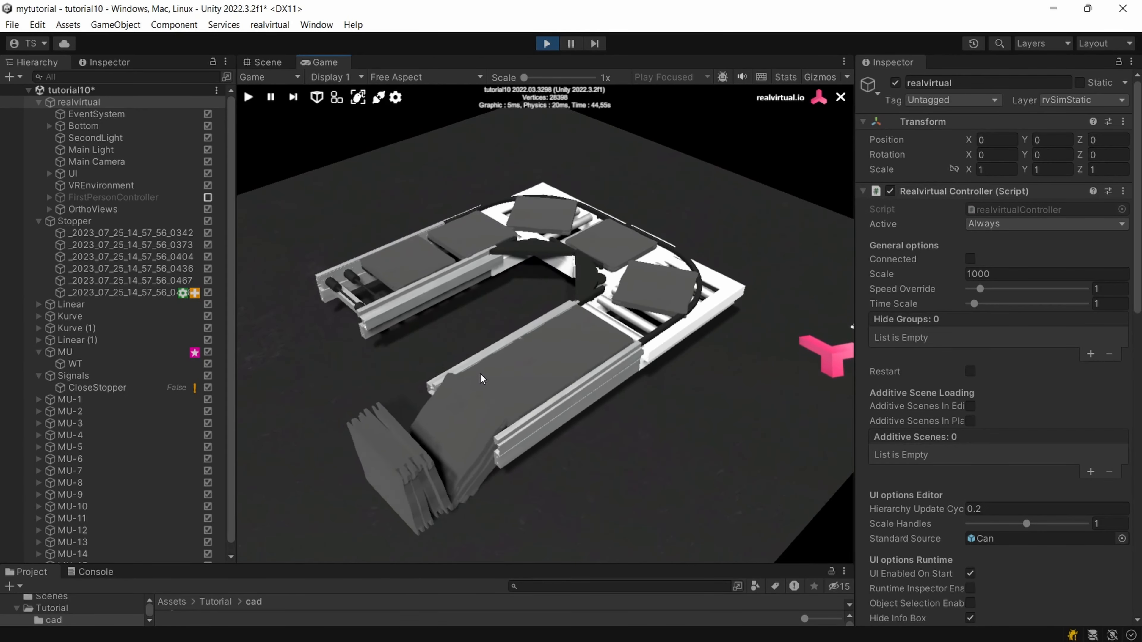
pyautogui.scroll(5, 482, 378)
pyautogui.moveTo(488, 372); pyautogui.dragTo(557, 348, button='middle')
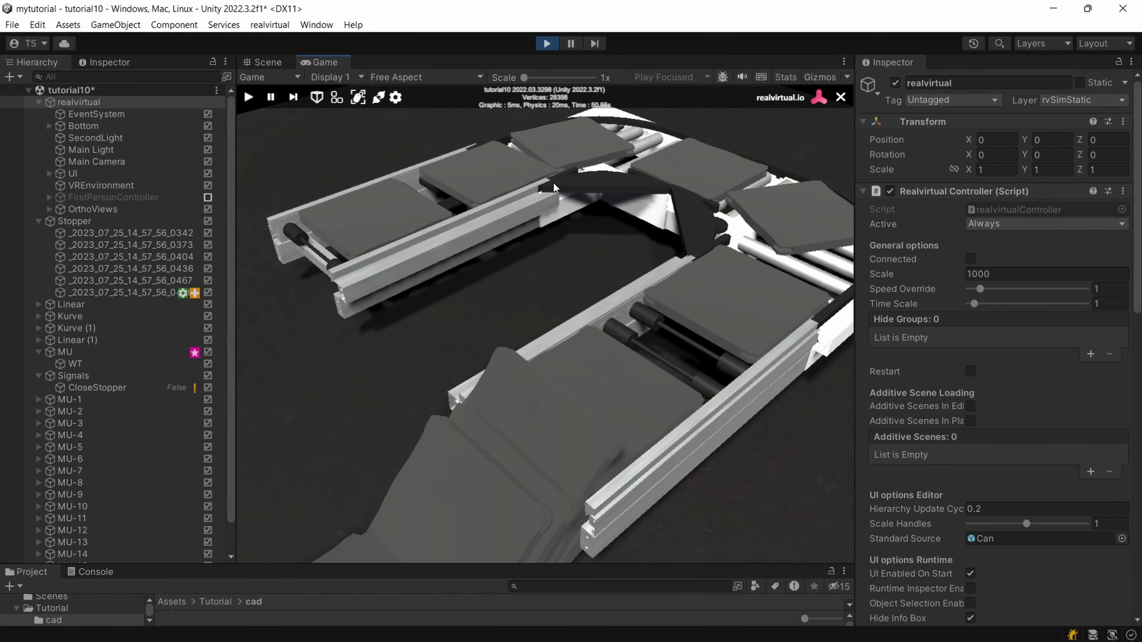
pyautogui.scroll(-5, 565, 242)
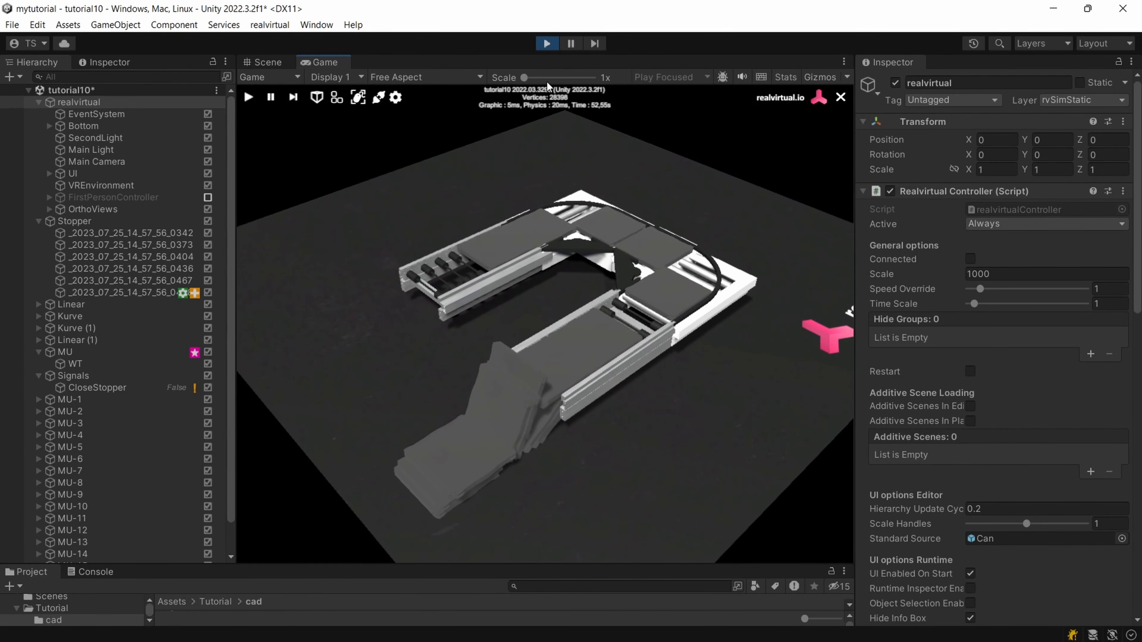